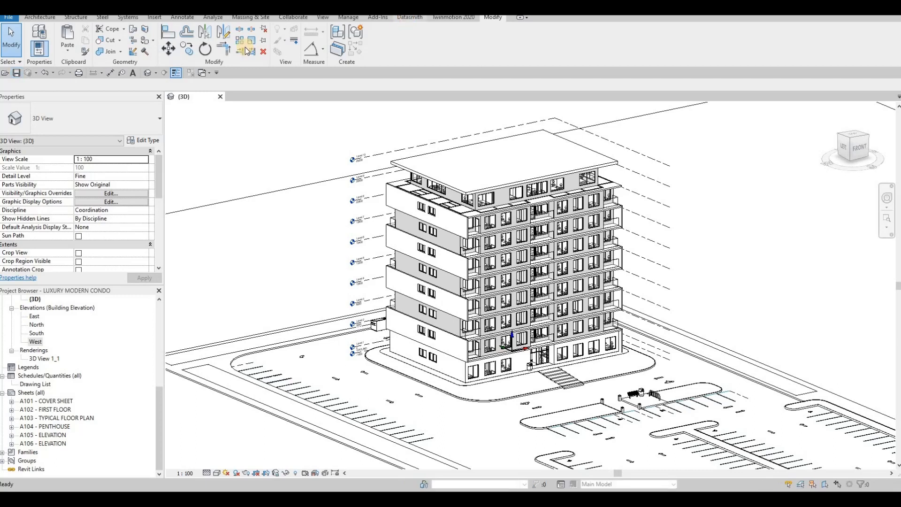
- Export the {3D} view to a Datasmith file named LUXURY_MODERN_CONDO-3DView-{3D} in the project's Revit File folder
click(408, 17)
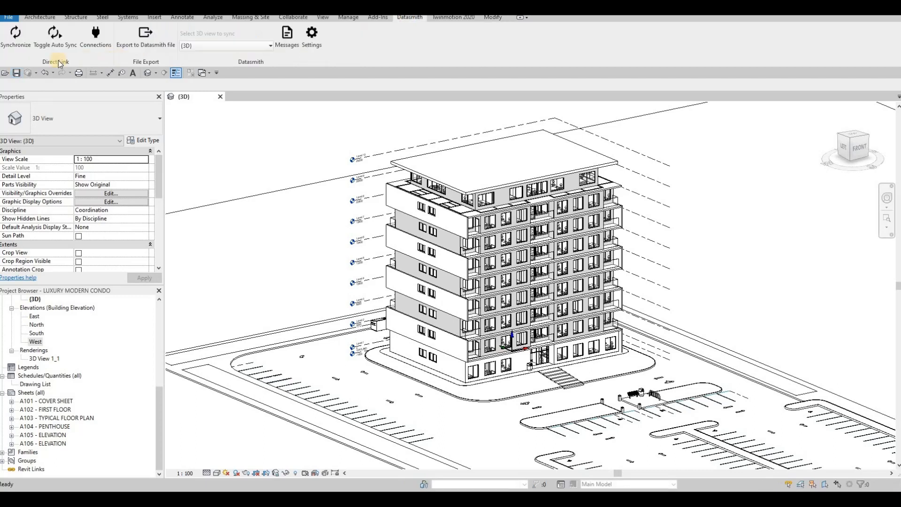
click(136, 48)
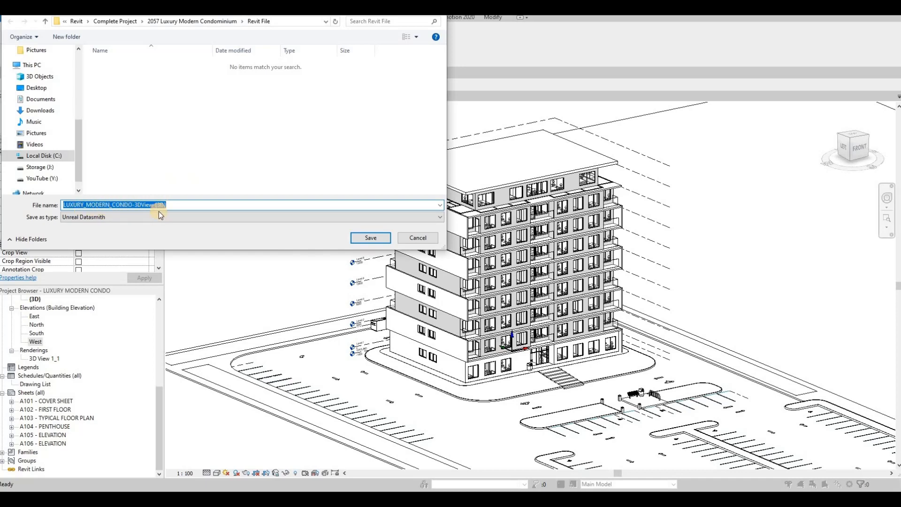
click(364, 238)
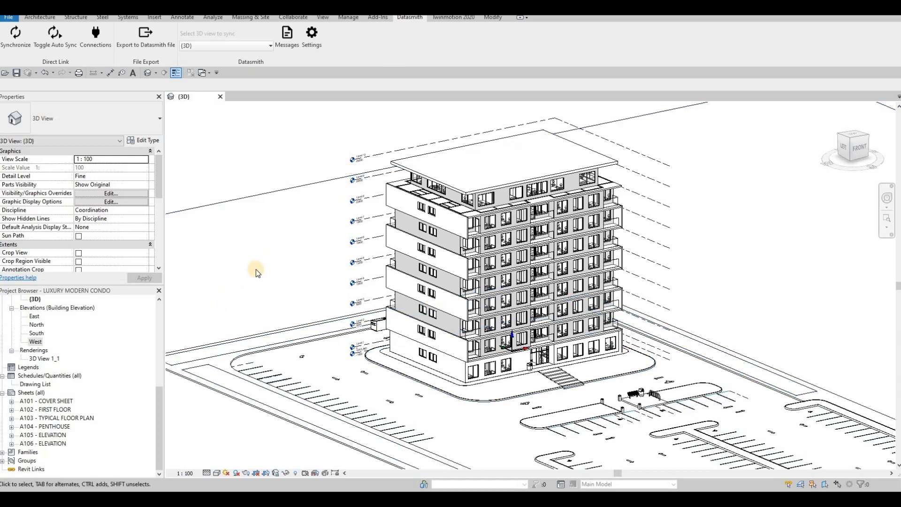
- Switch to Twinmotion and dismiss its home screen to reach the new project scene
click(450, 18)
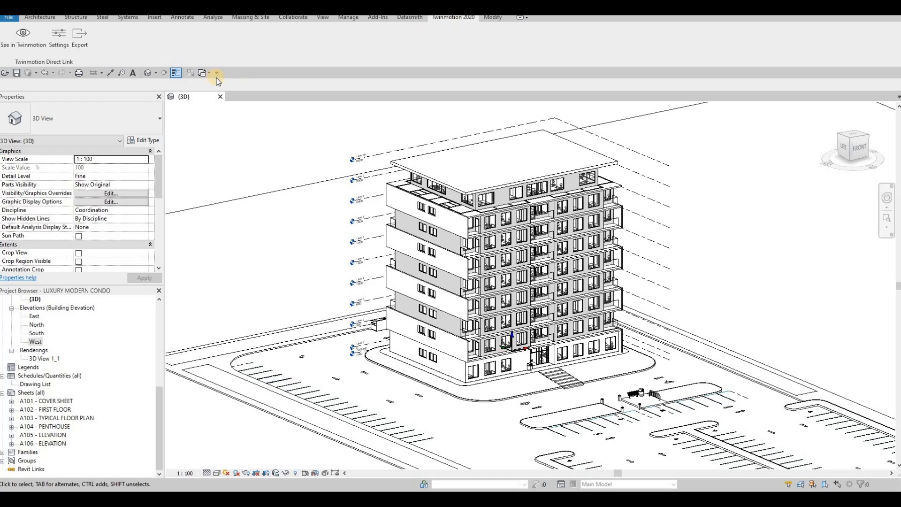
click(27, 45)
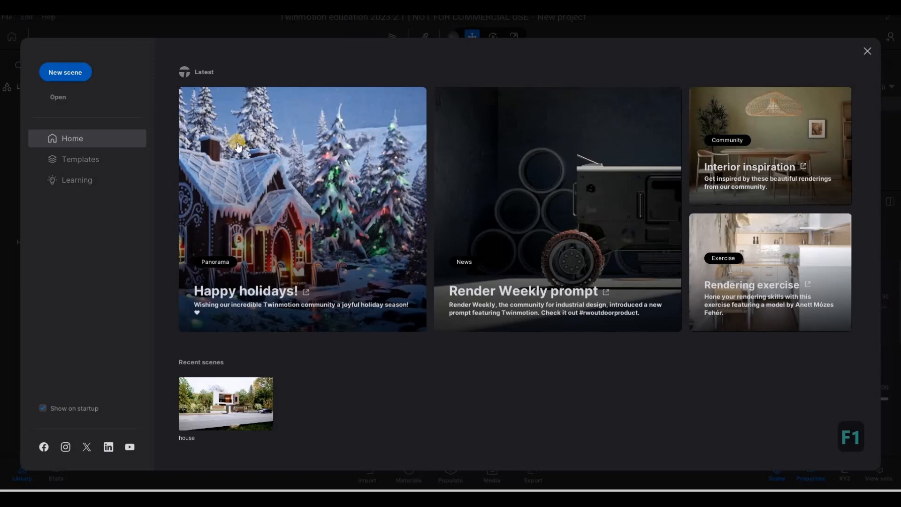
click(869, 51)
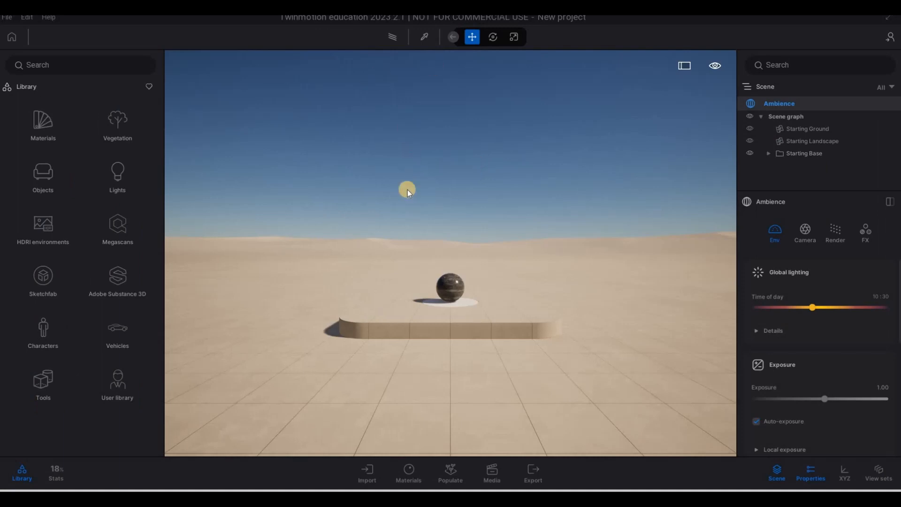
- Delete the Starting Base from the scene
click(796, 119)
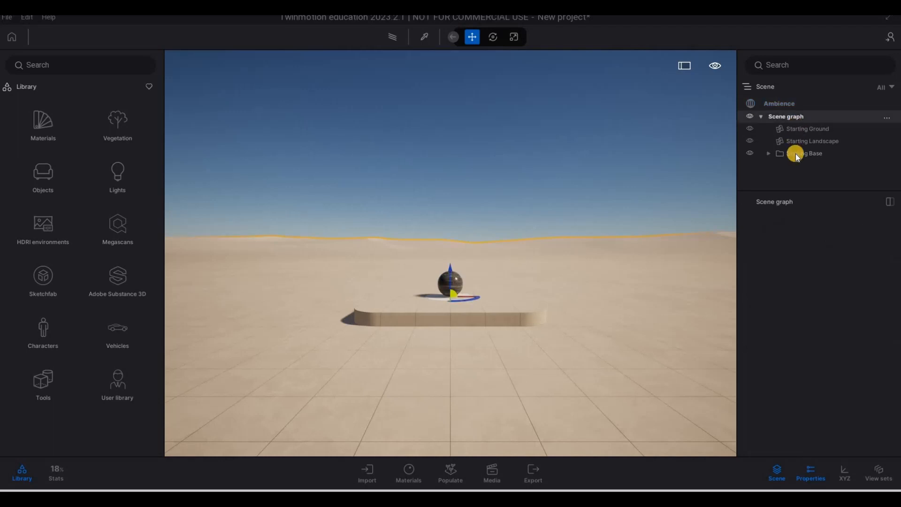
click(794, 154)
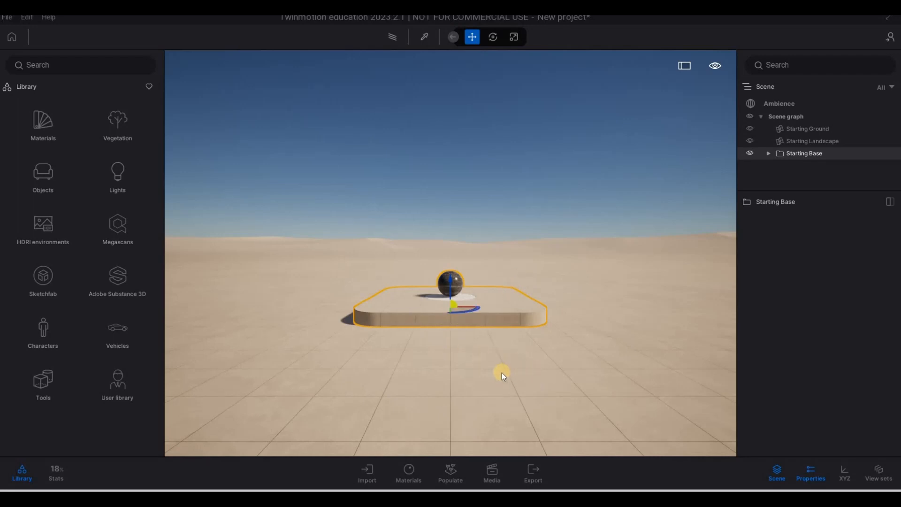
key(Delete)
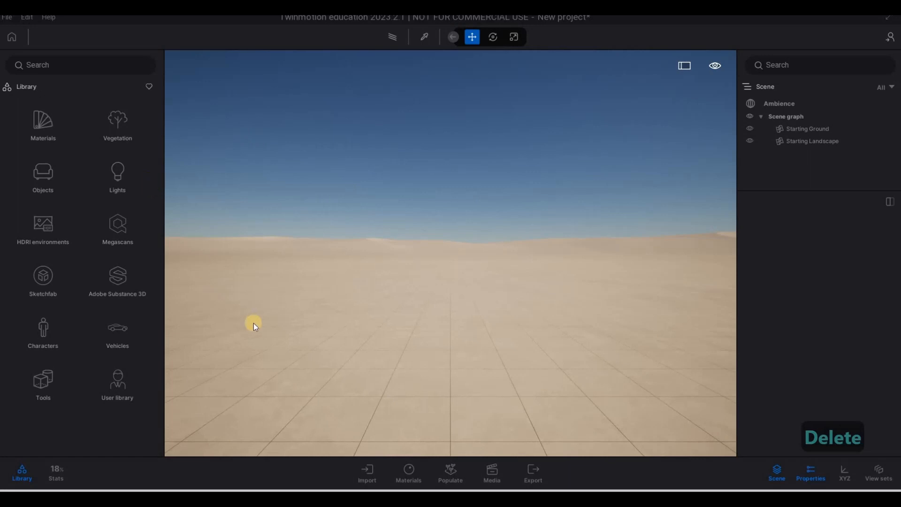
- Import LUXURY_MODERN_CONDO-3DView-{3D}.udatasmith from the 2057 Luxury Modern Condominium project's Revit File folder as geometry, keeping the hierarchy
click(373, 471)
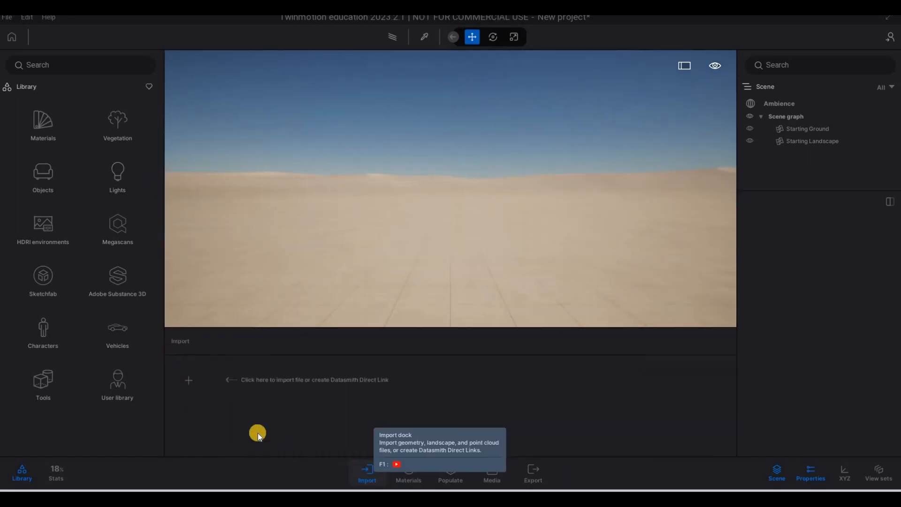
click(190, 379)
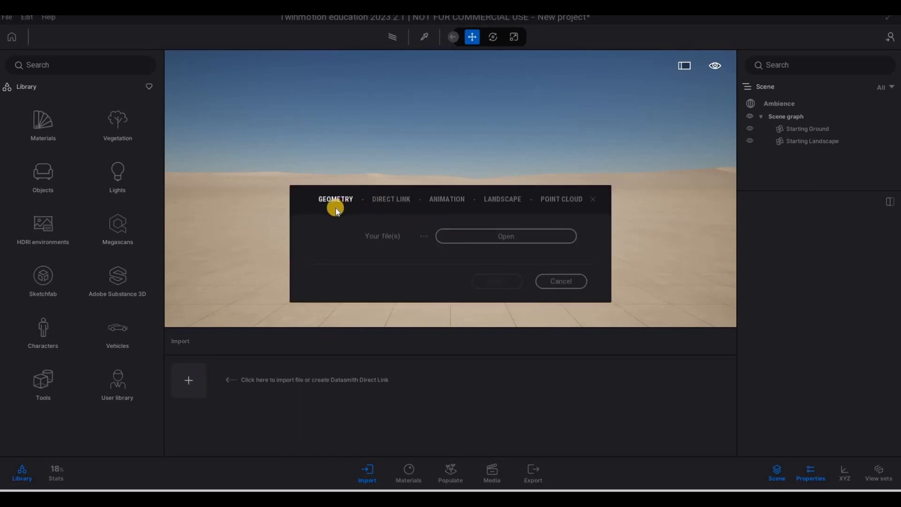
click(478, 236)
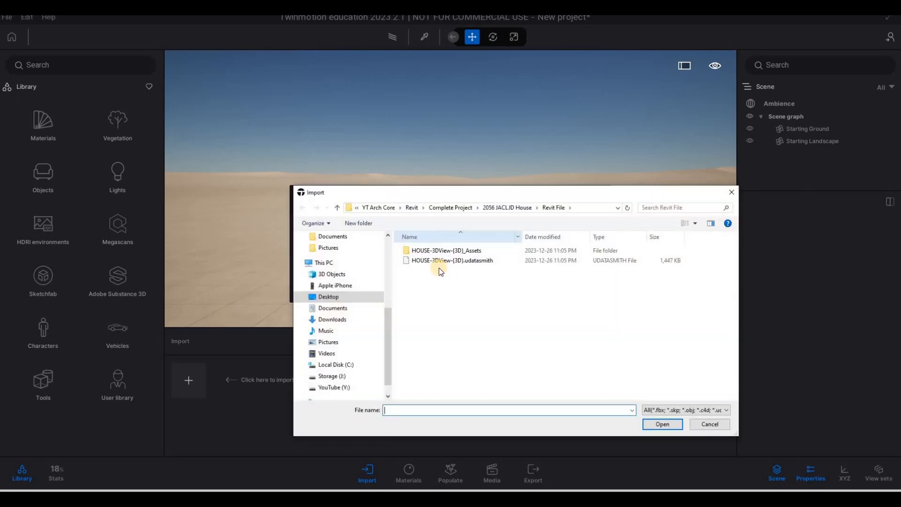
click(450, 208)
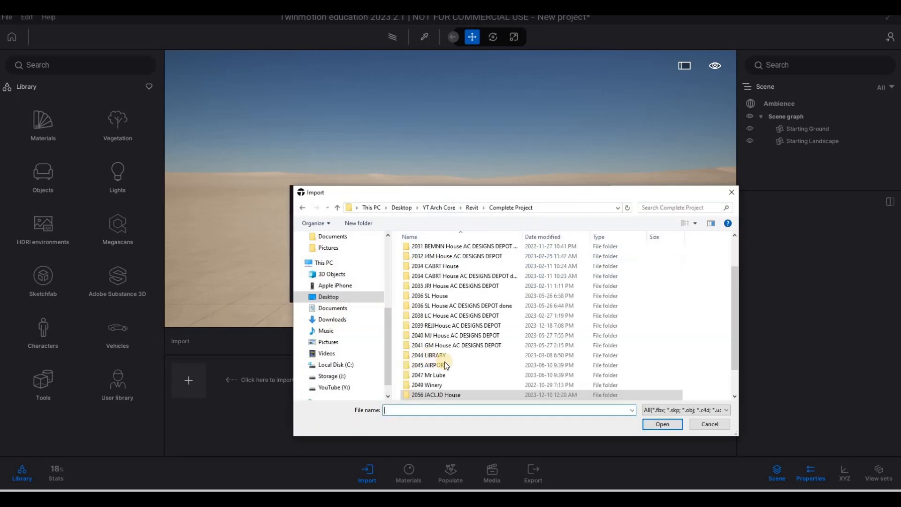
double_click(441, 375)
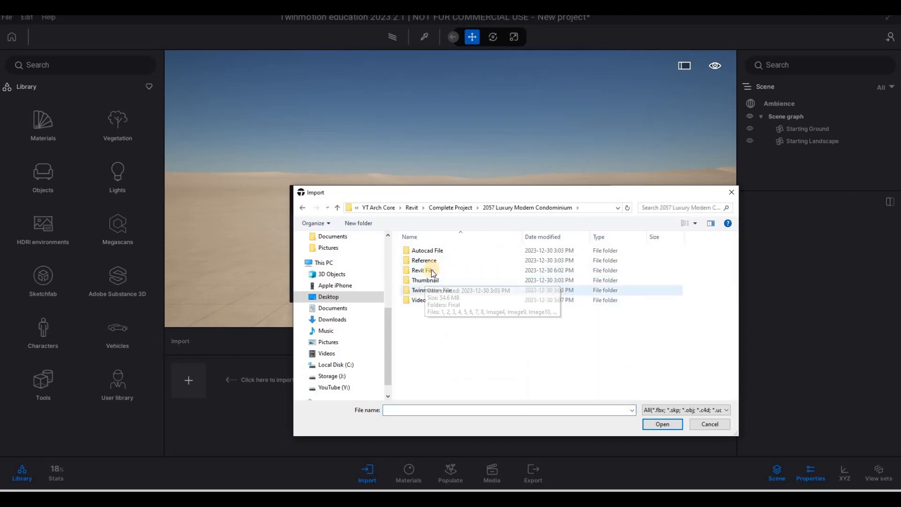
click(449, 268)
double_click(449, 269)
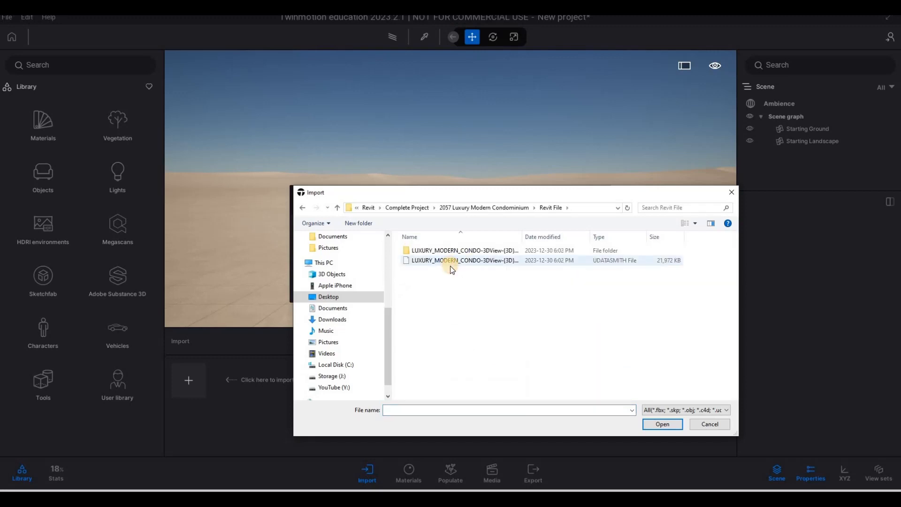
click(449, 263)
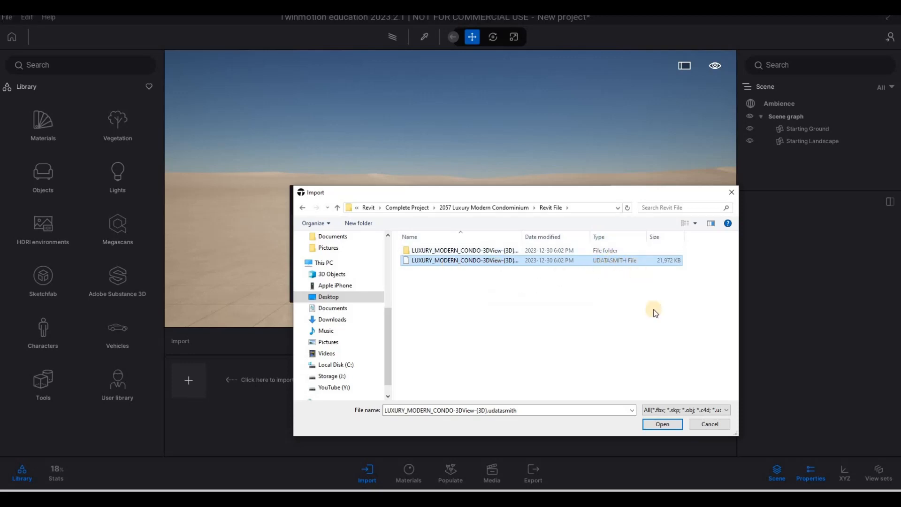
click(662, 424)
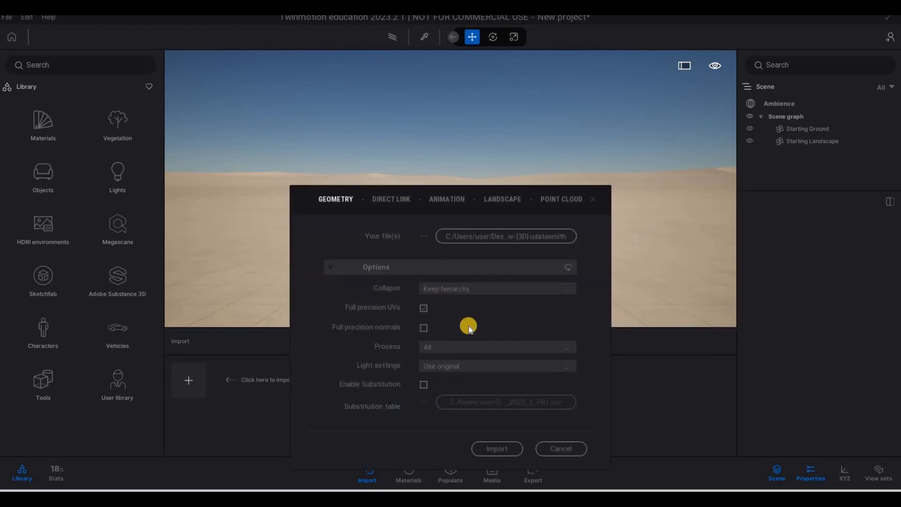
click(501, 450)
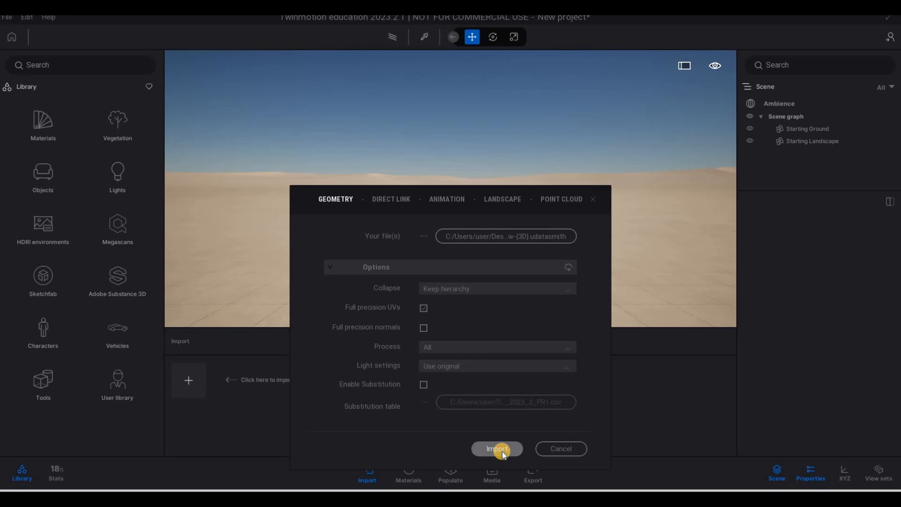
- Lower the Starting Ground slightly beneath the imported condominium's site
key(F1)
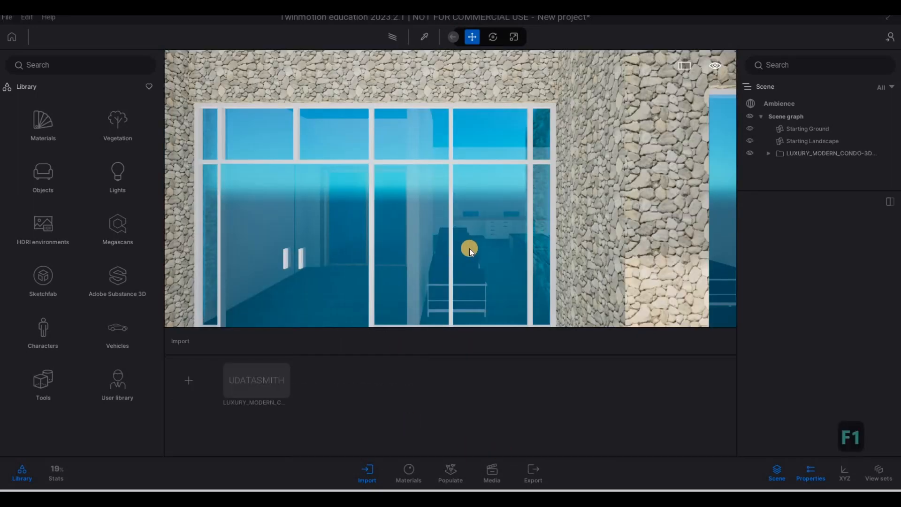
key(s)
key(q)
key(q)
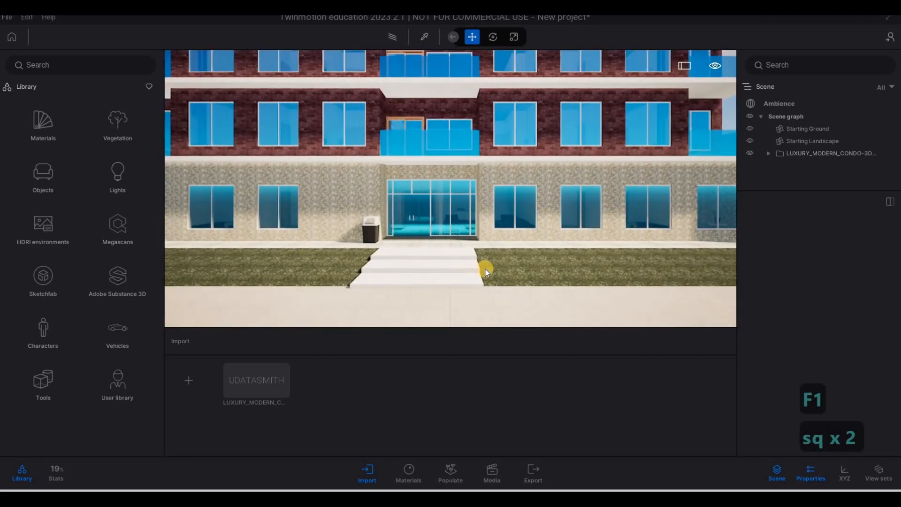
key(a)
key(a)
key(s)
key(a)
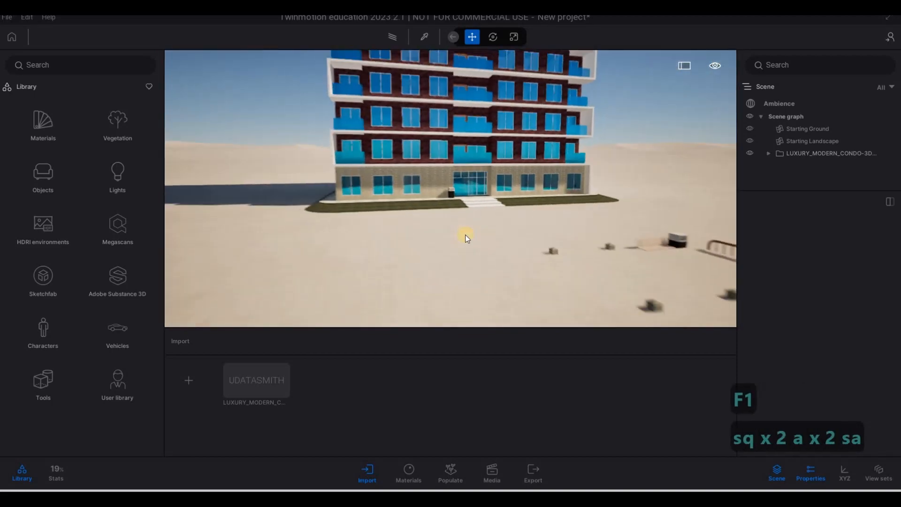
key(q)
key(s)
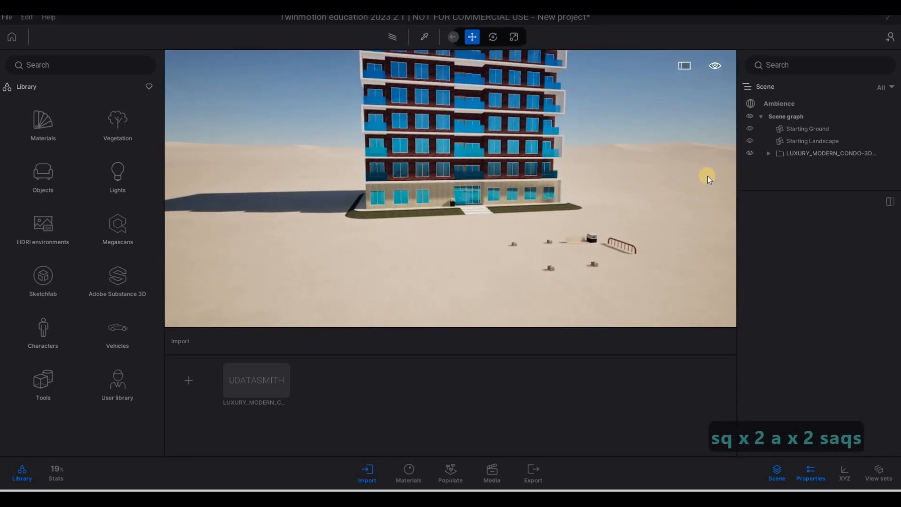
click(811, 128)
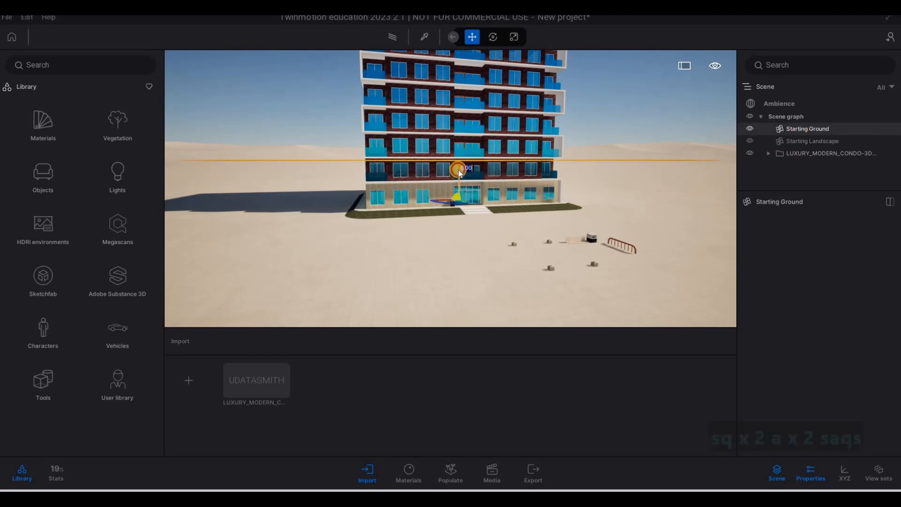
drag(458, 170, 463, 176)
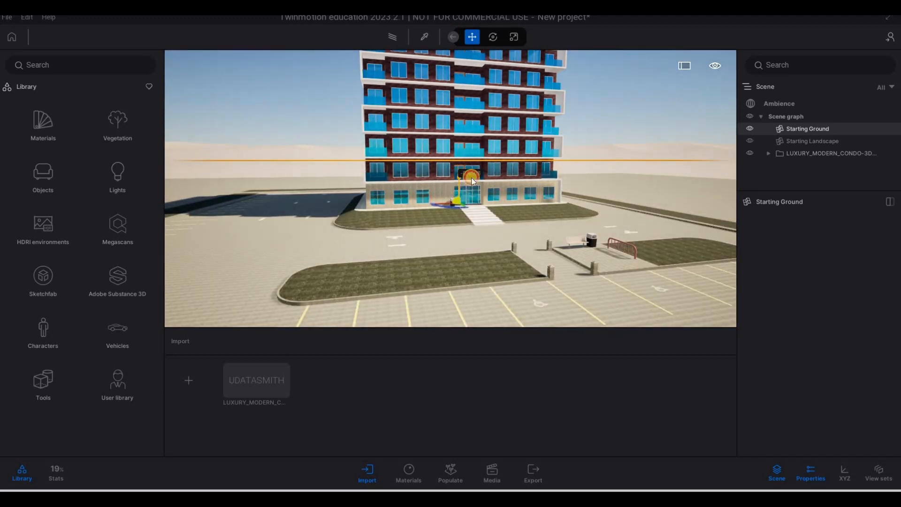
- Examine the condominium's front, driveway, lawns and parking area from several viewpoints, including a painted direction arrow
key(s)
right_drag(470, 241, 448, 230)
key(a)
key(a)
key(e)
key(e)
key(d)
key(w)
key(q)
key(q)
key(q)
key(q)
key(q)
key(q)
key(q)
key(q)
key(q)
key(q)
key(q)
key(q)
key(q)
key(q)
key(q)
key(a)
key(e)
key(q)
key(a)
key(a)
key(w)
key(w)
key(w)
key(w)
key(w)
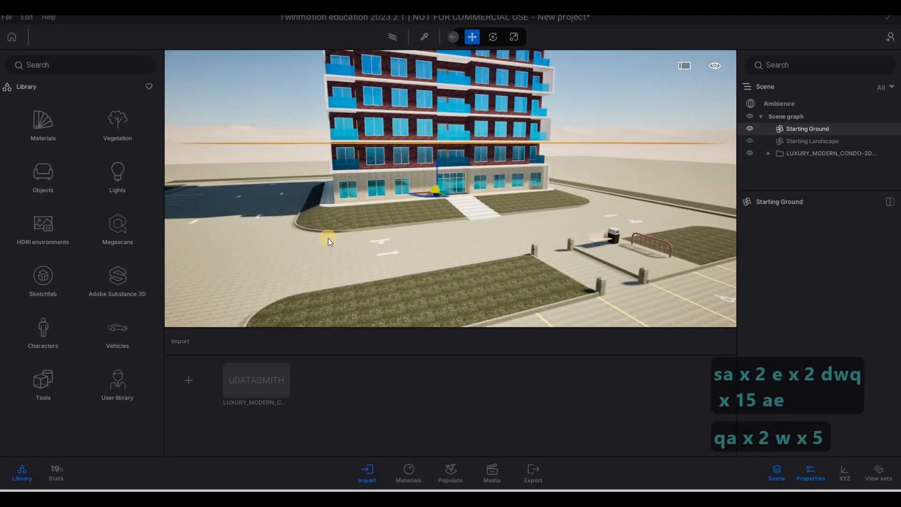
click(387, 254)
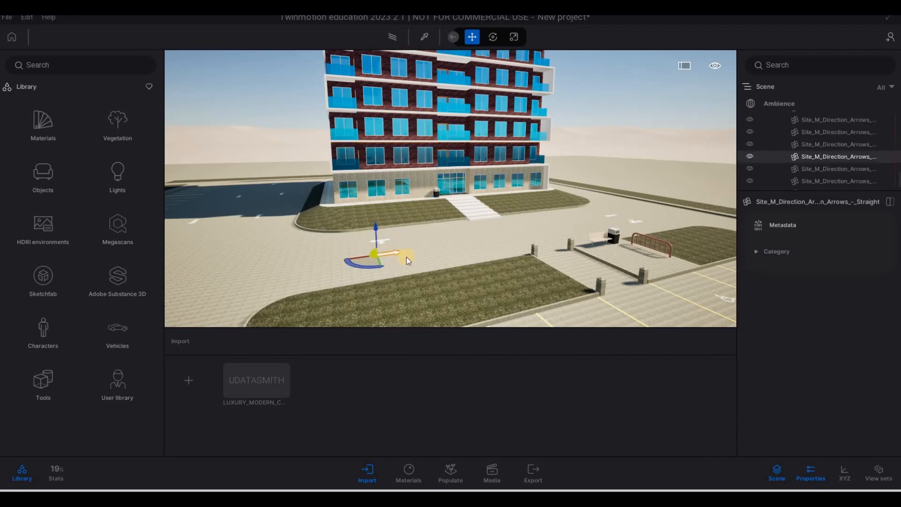
key(Escape)
key(Escape)
scroll(486, 227, down, 4)
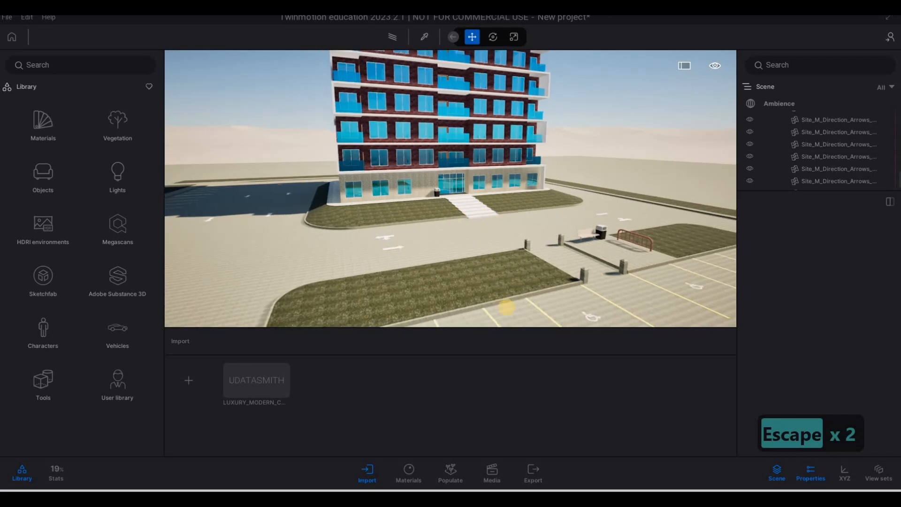
key(a)
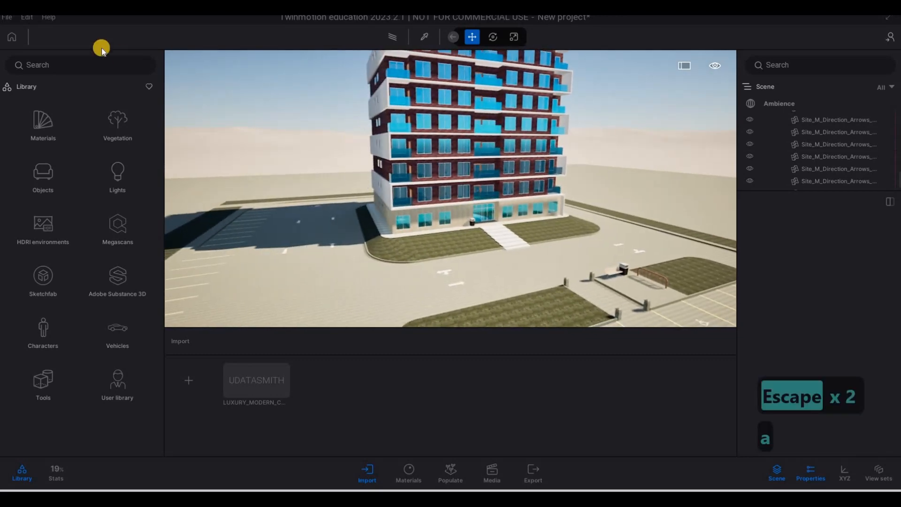
click(8, 19)
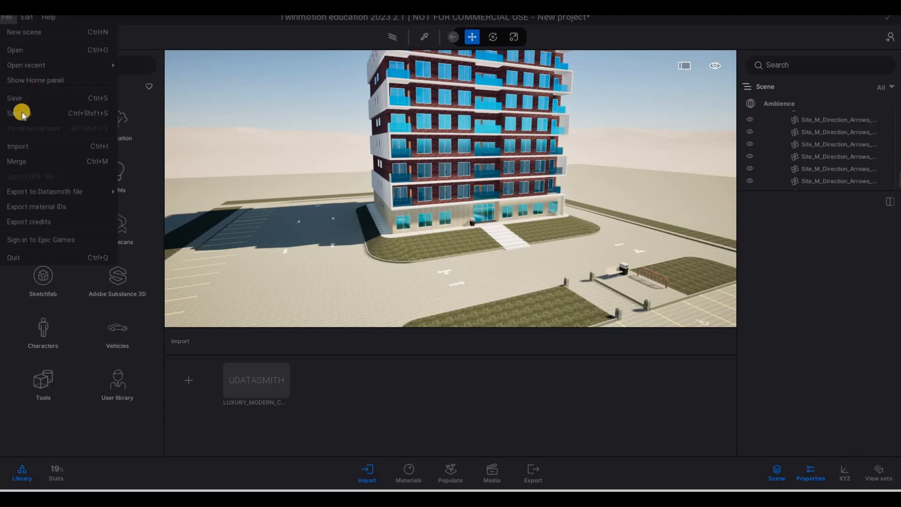
click(50, 112)
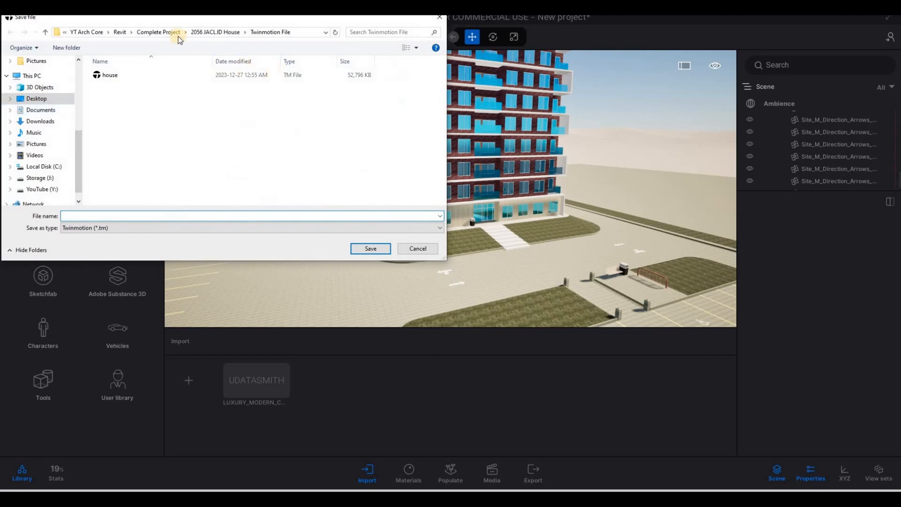
click(162, 33)
scroll(143, 183, down, 5)
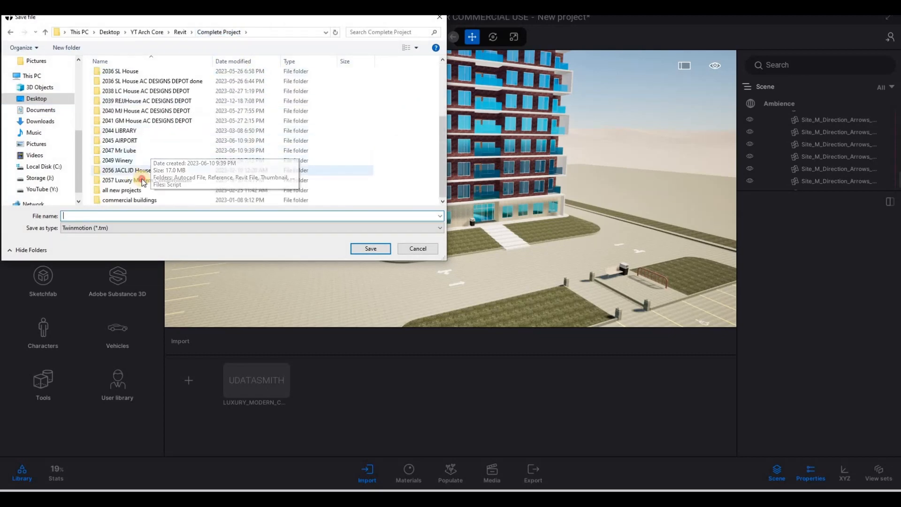
double_click(136, 181)
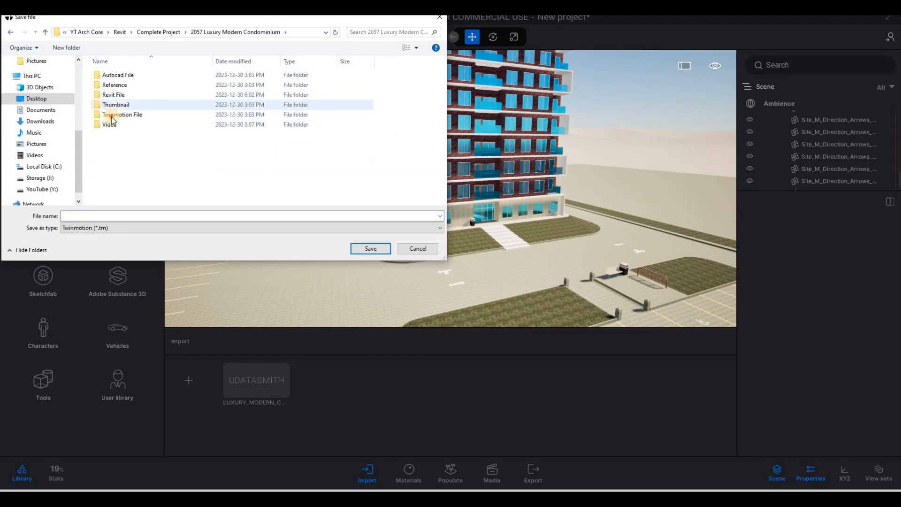
double_click(143, 115)
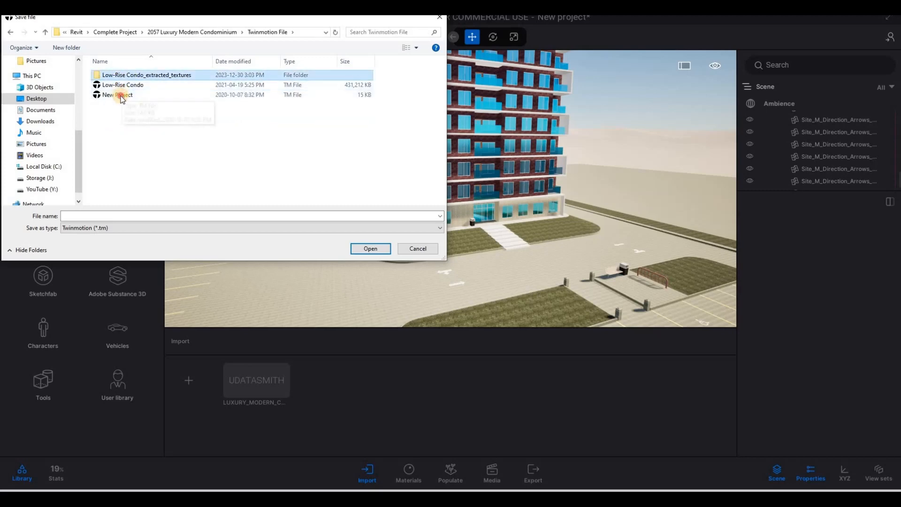
click(120, 98)
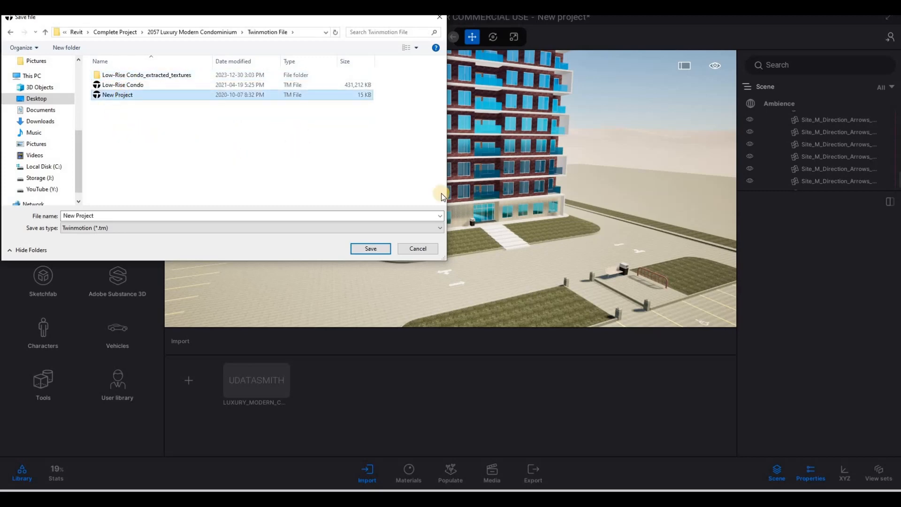
key(Escape)
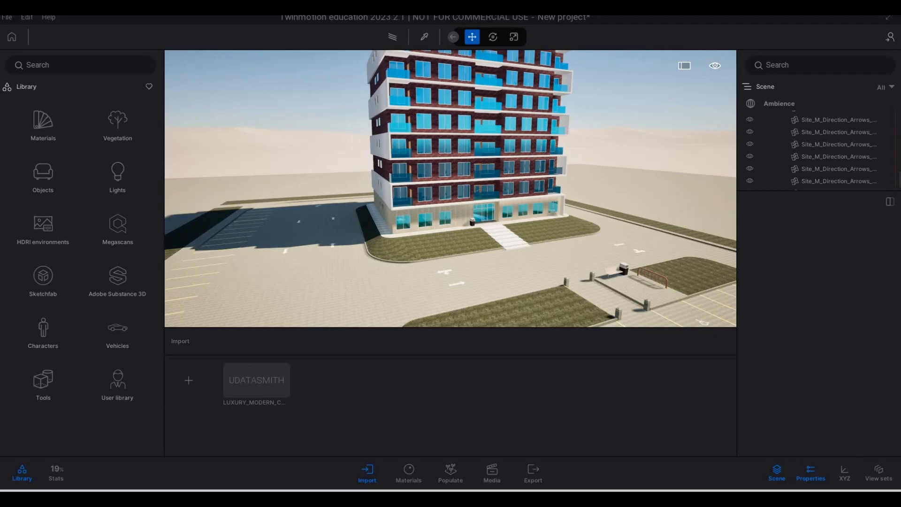
key(Delete)
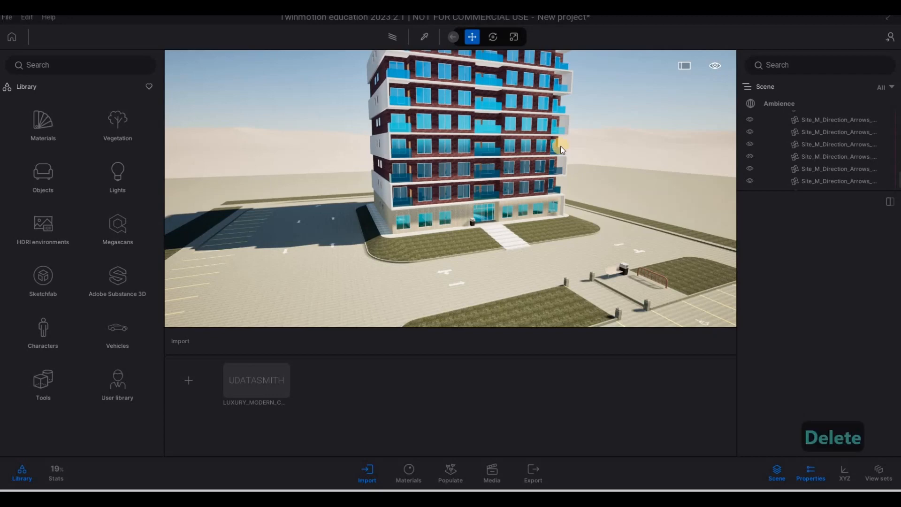
- Save the scene as LUXURY MODERN APARTMENT in the 2057 Luxury Modern Condominium project's Twinmotion File folder
click(4, 20)
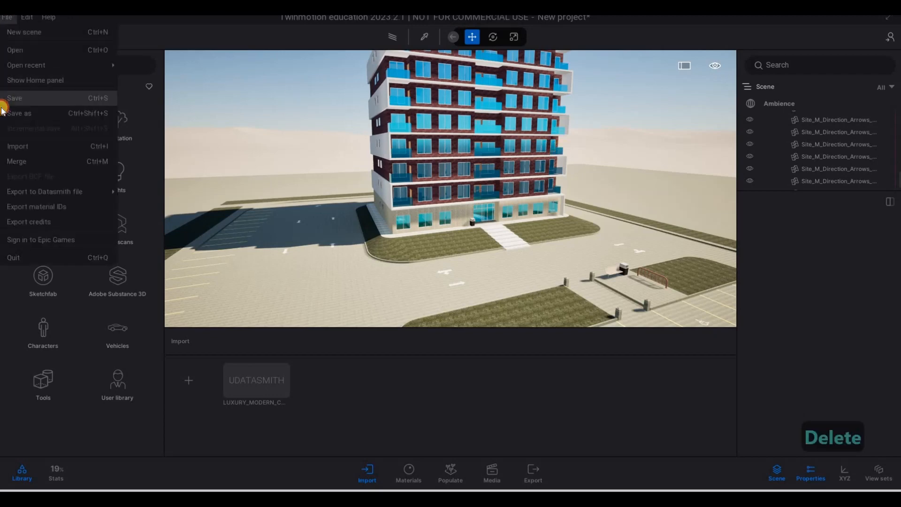
click(164, 33)
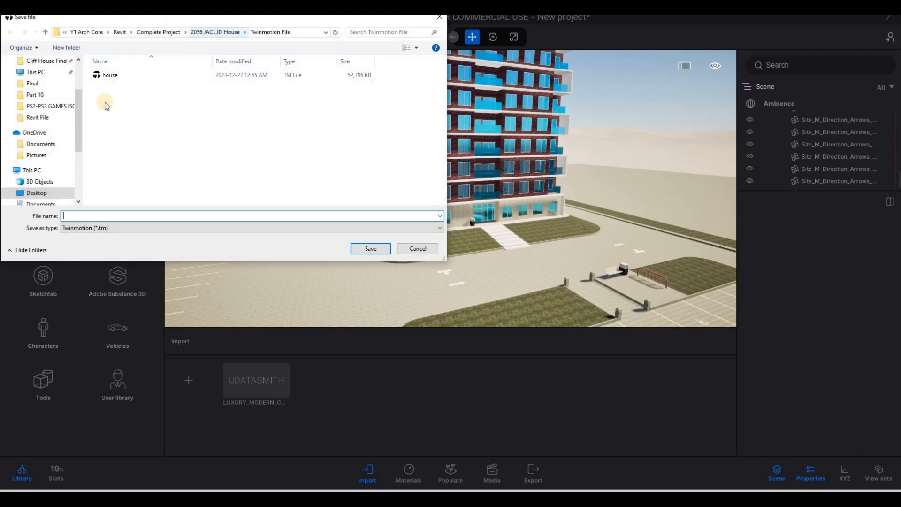
scroll(134, 189, down, 4)
double_click(133, 180)
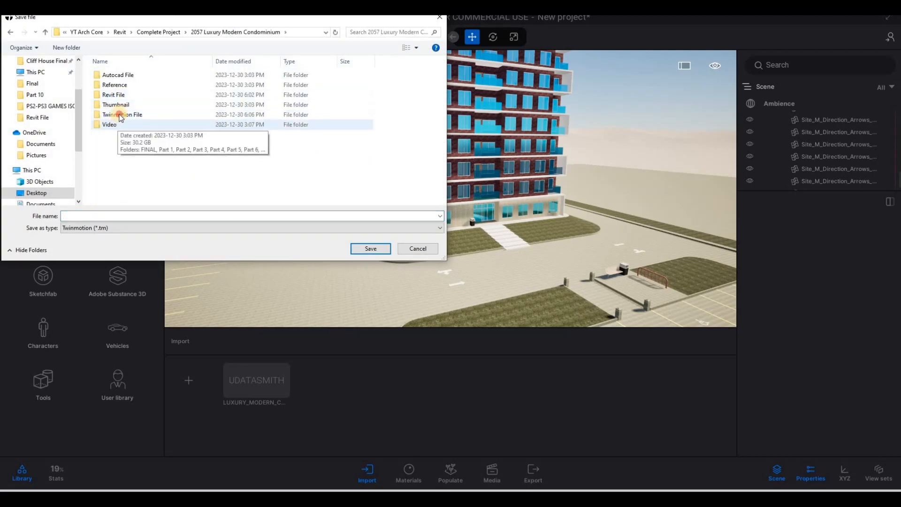
click(121, 115)
key(Return)
click(107, 214)
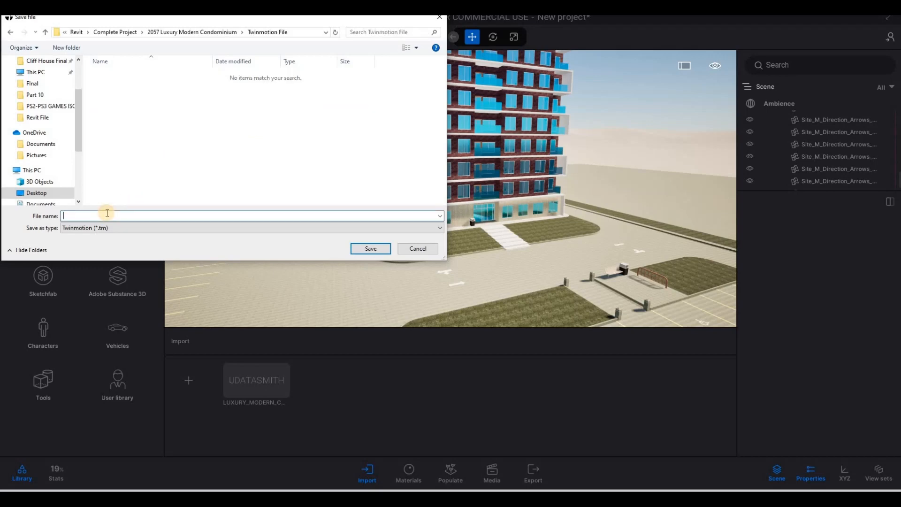
text(LU)
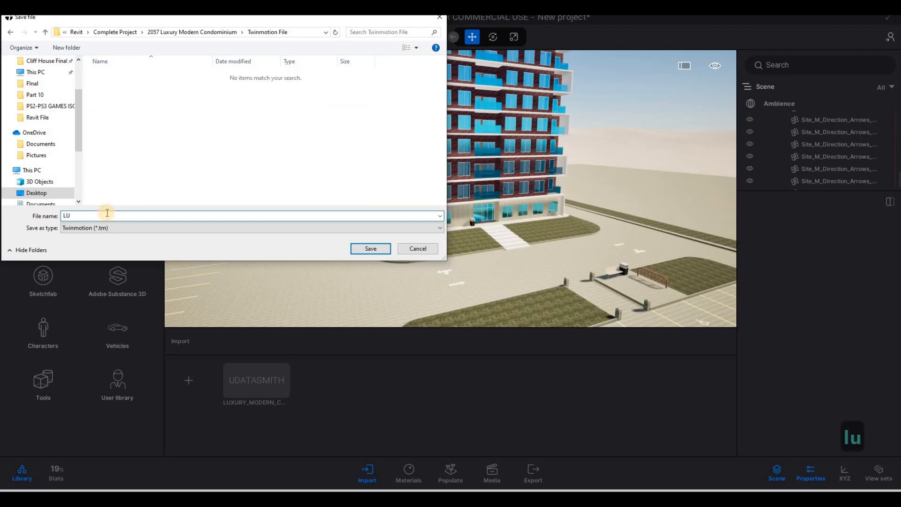
text(XURY M)
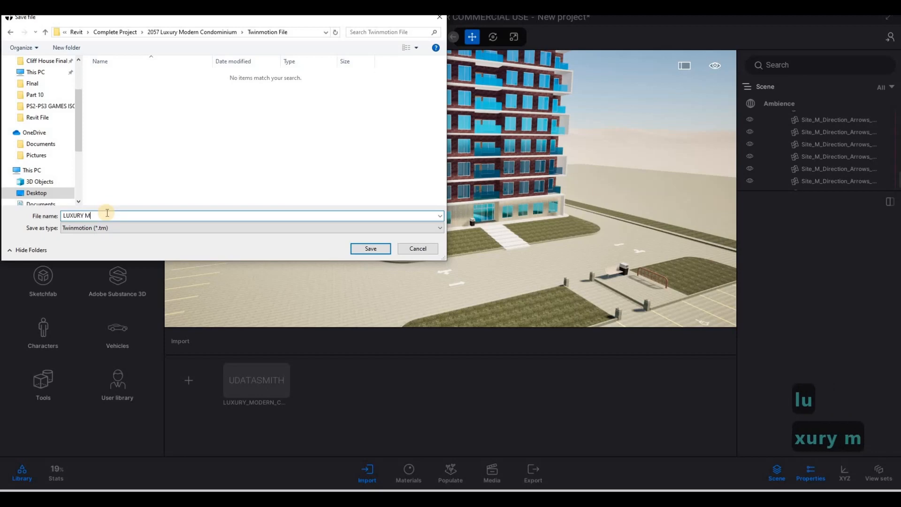
text(ODERN )
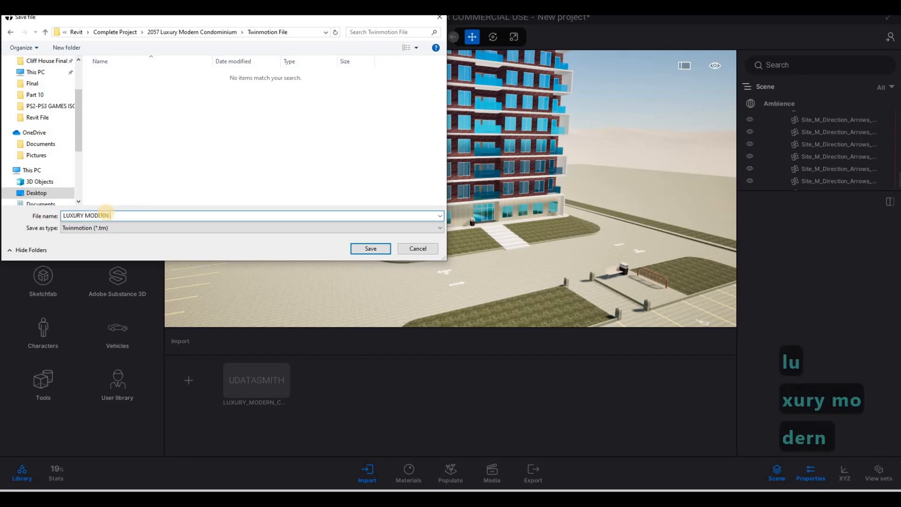
text(APARTMENT)
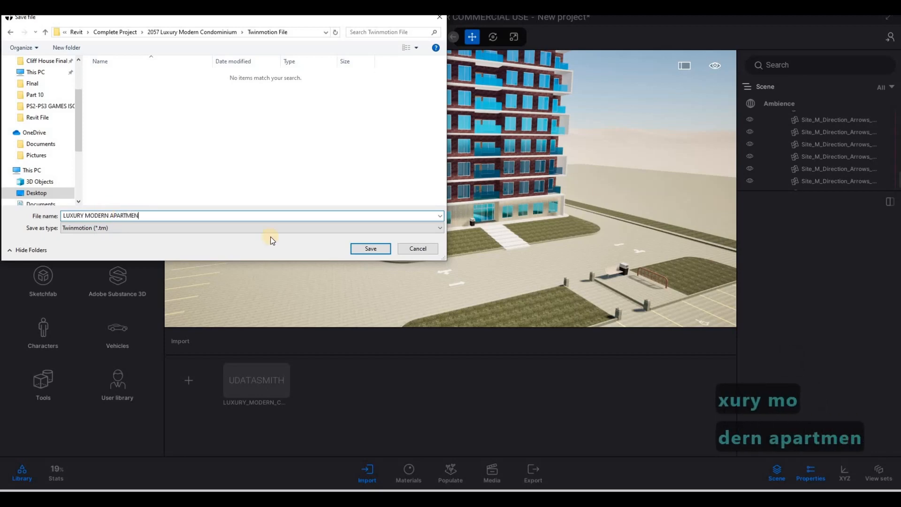
click(373, 249)
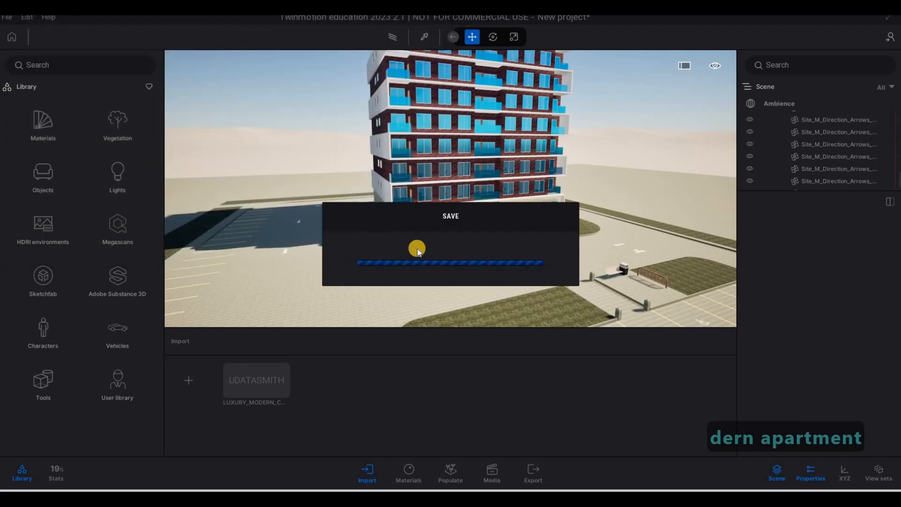
- Sign in to Epic Games and dismiss the sign-in notice
click(9, 20)
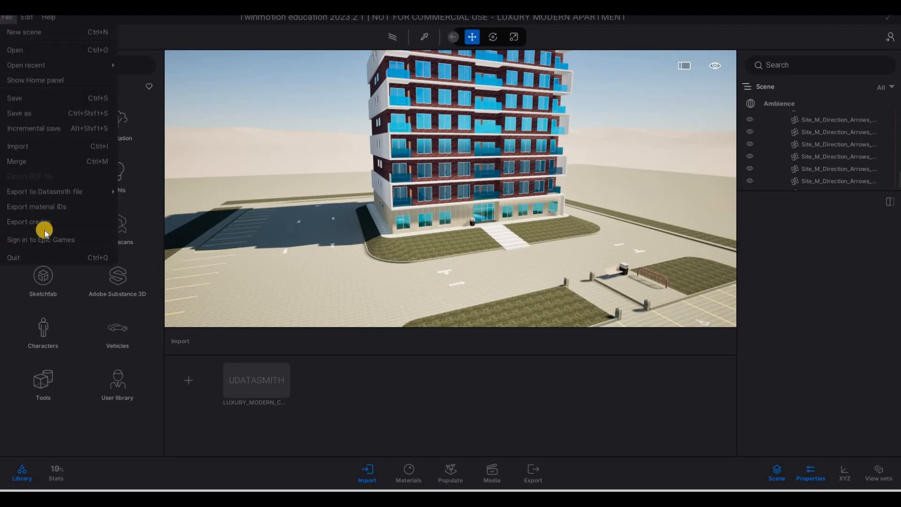
click(46, 245)
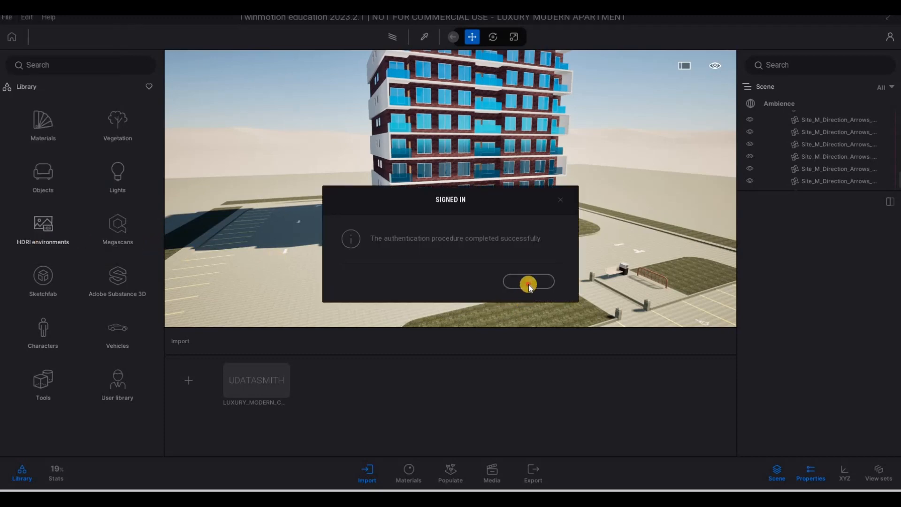
click(529, 281)
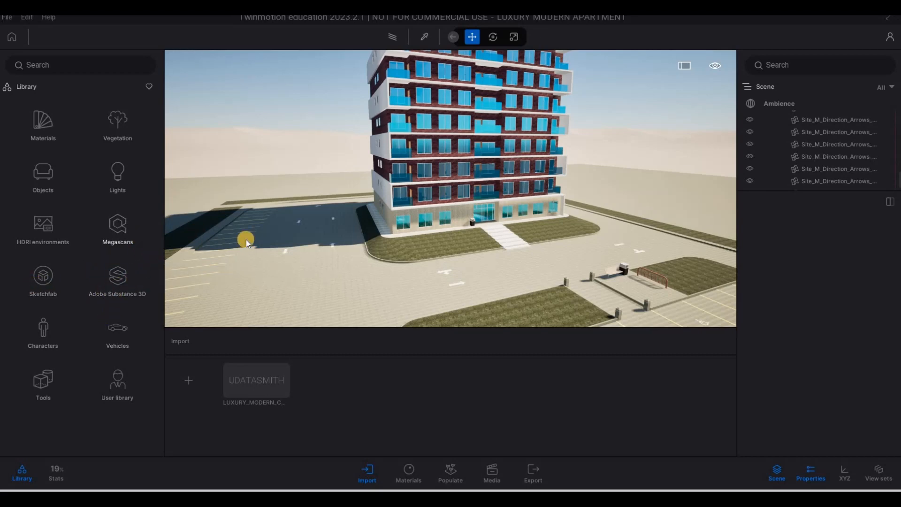
- Examine the condominium's front facade, blue glazing, balconies, lawn and entrance steps from several distances
key(s)
key(s)
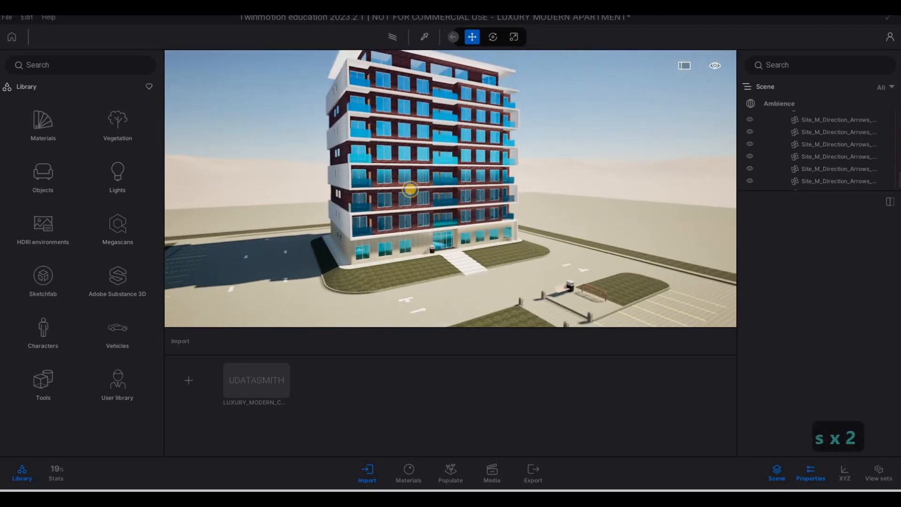
key(s)
key(a)
key(e)
key(w)
key(w)
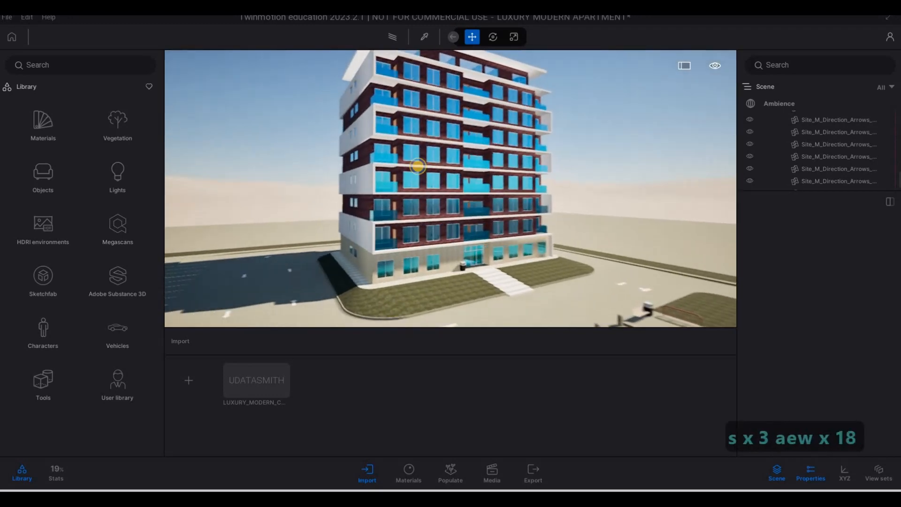
key(e)
key(w)
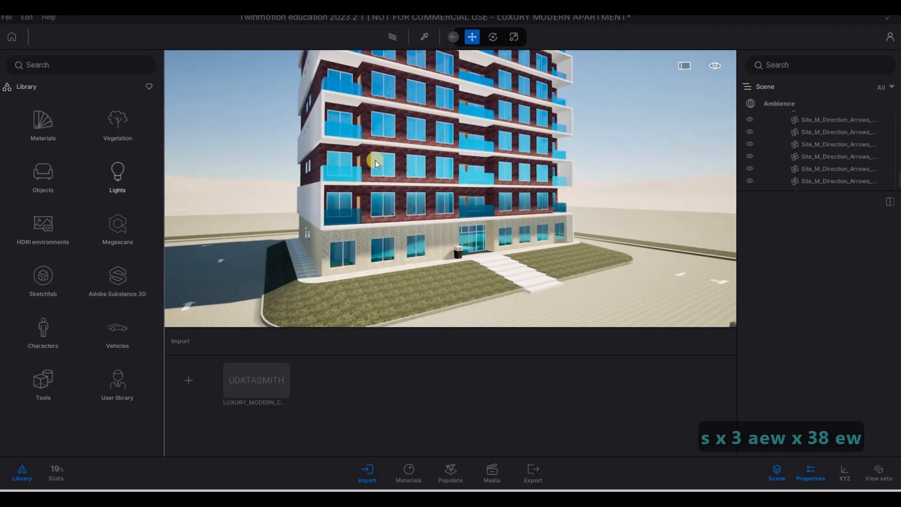
key(x)
key(c)
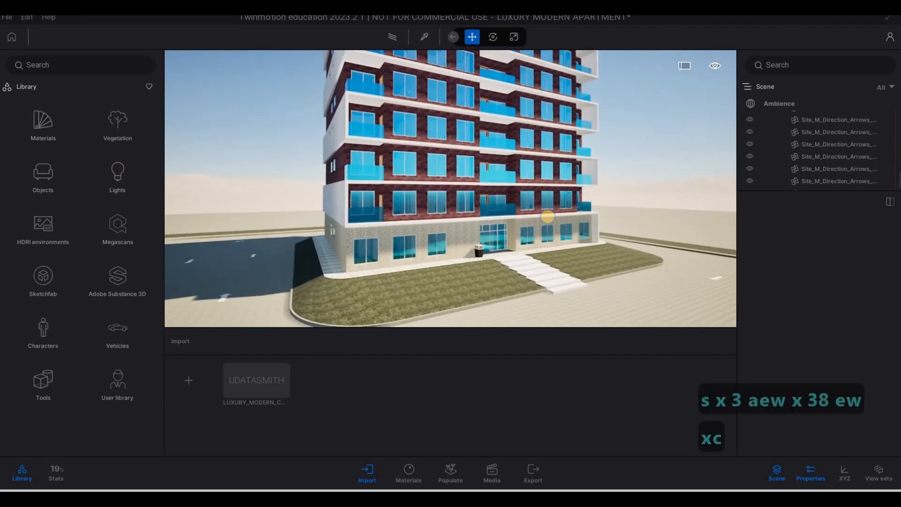
key(a)
key(w)
key(d)
key(s)
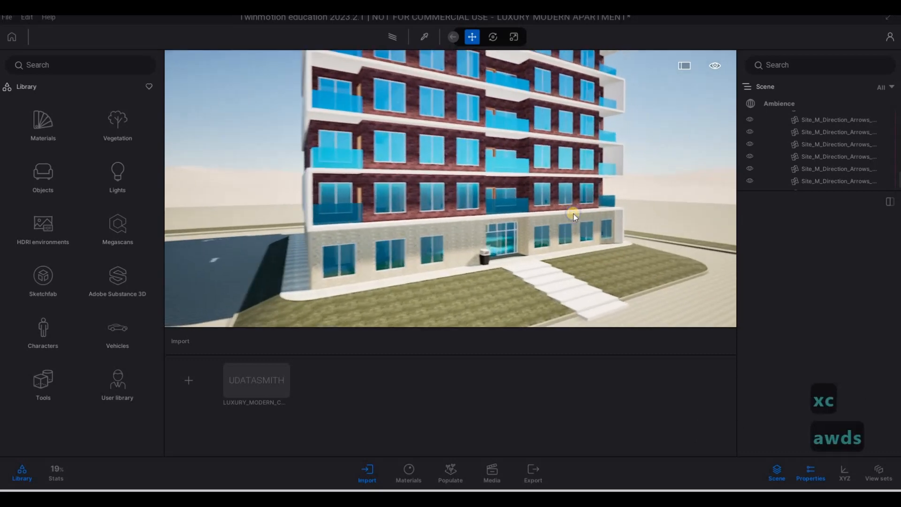
key(a)
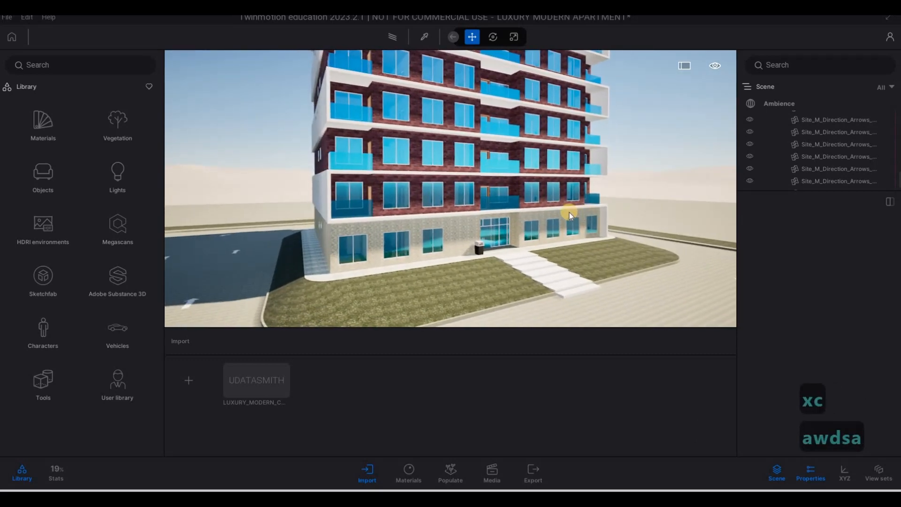
key(s)
key(e)
key(a)
key(a)
key(a)
key(a)
key(a)
key(a)
key(a)
key(a)
key(a)
key(a)
key(a)
key(a)
key(a)
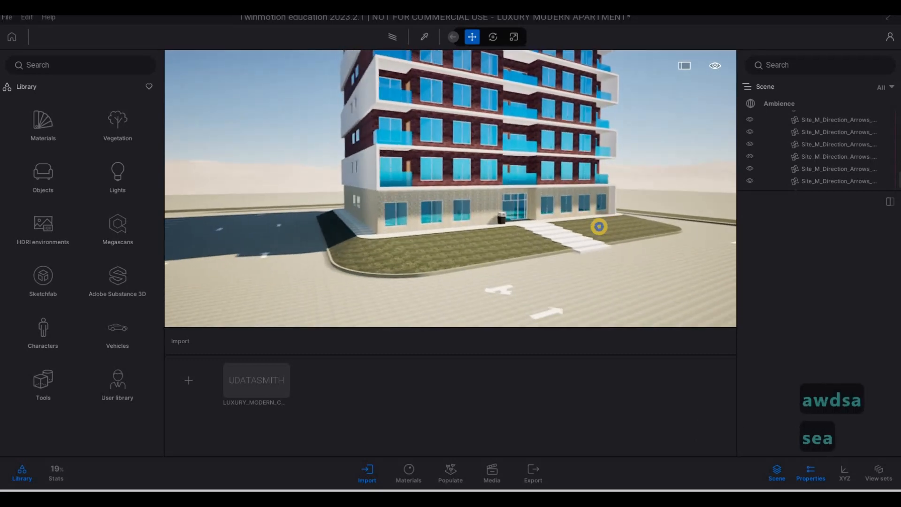
key(s)
key(d)
key(w)
key(w)
key(w)
key(w)
key(w)
key(w)
key(w)
key(w)
key(w)
key(w)
key(w)
key(w)
key(w)
key(w)
key(w)
key(w)
key(w)
key(w)
key(w)
key(w)
key(w)
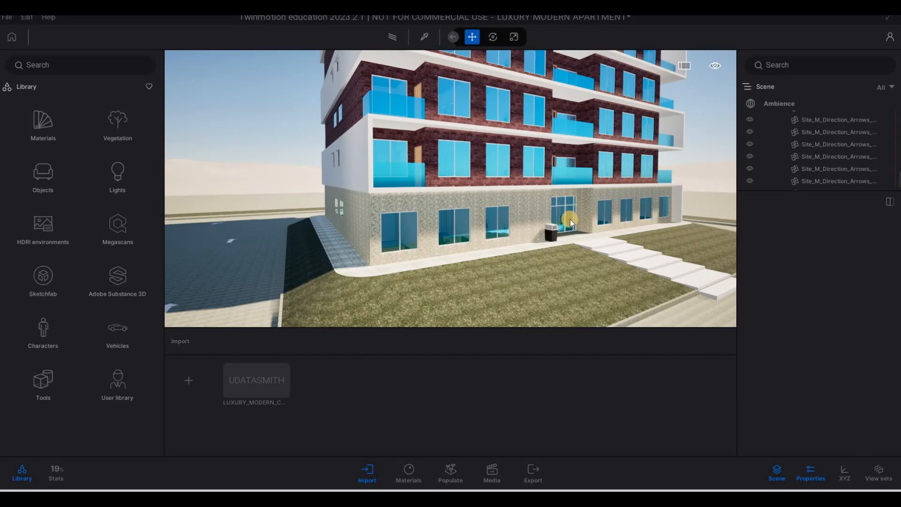
- Apply the Clear glass material from the glass library to the blue glass of the balcony above the main entrance
key(d)
key(d)
key(d)
key(d)
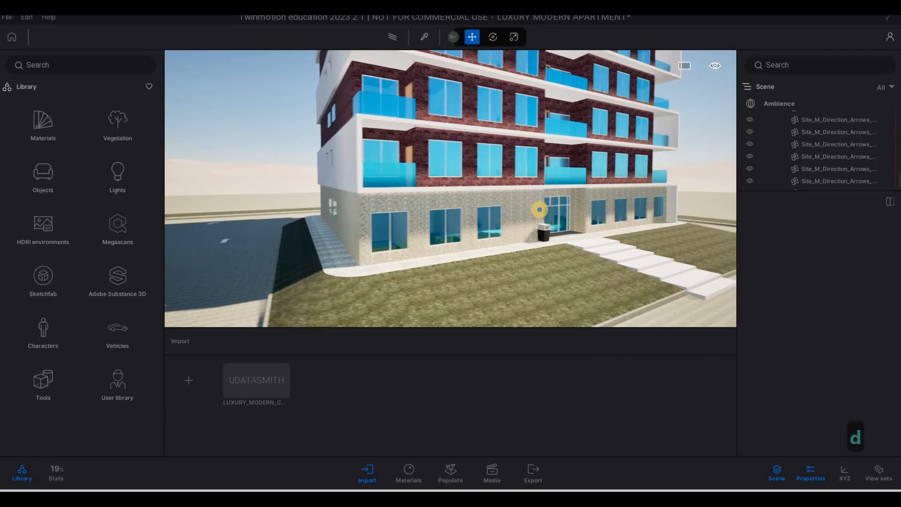
key(w)
key(w)
key(d)
key(d)
key(d)
key(d)
key(d)
key(d)
key(d)
key(d)
key(d)
key(d)
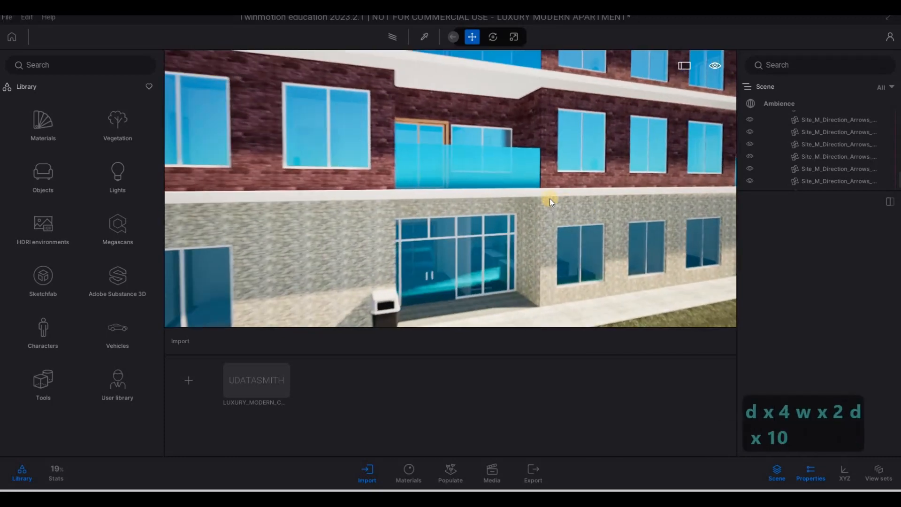
key(w)
key(w)
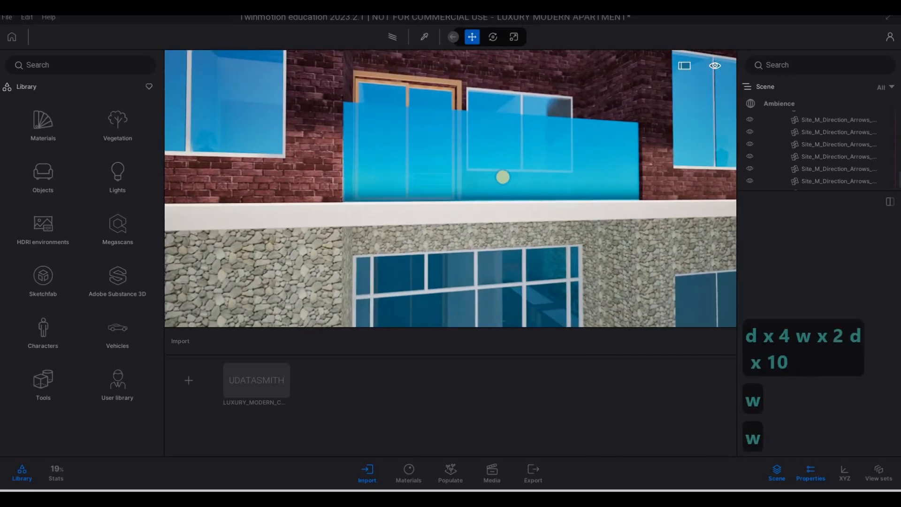
key(w)
key(s)
key(w)
key(s)
key(w)
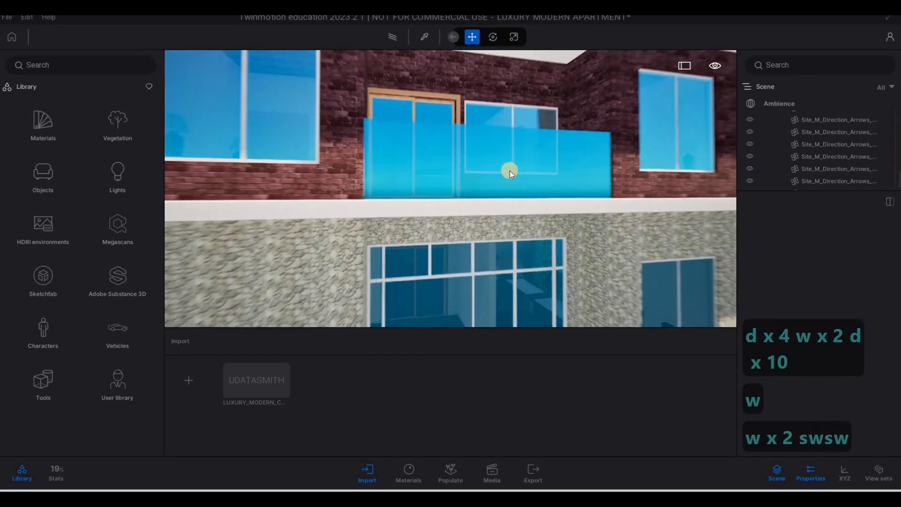
click(43, 128)
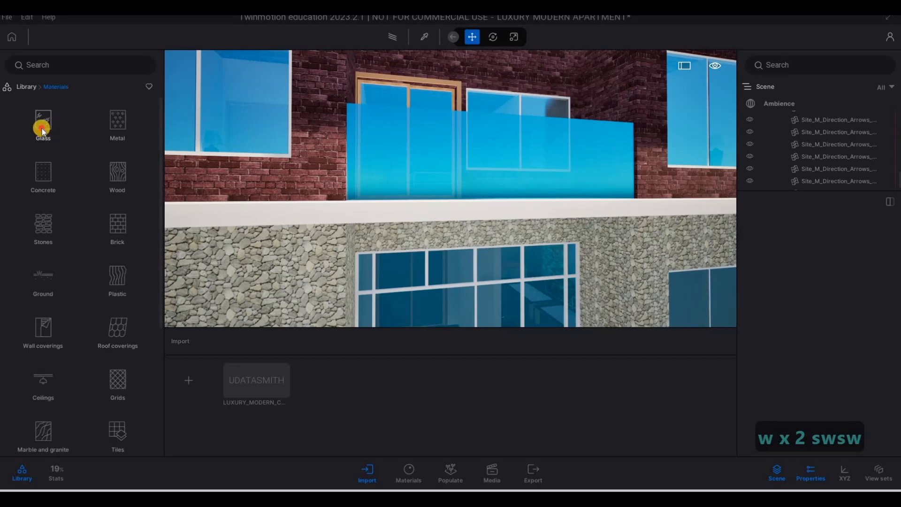
click(42, 128)
mouse_move(38, 176)
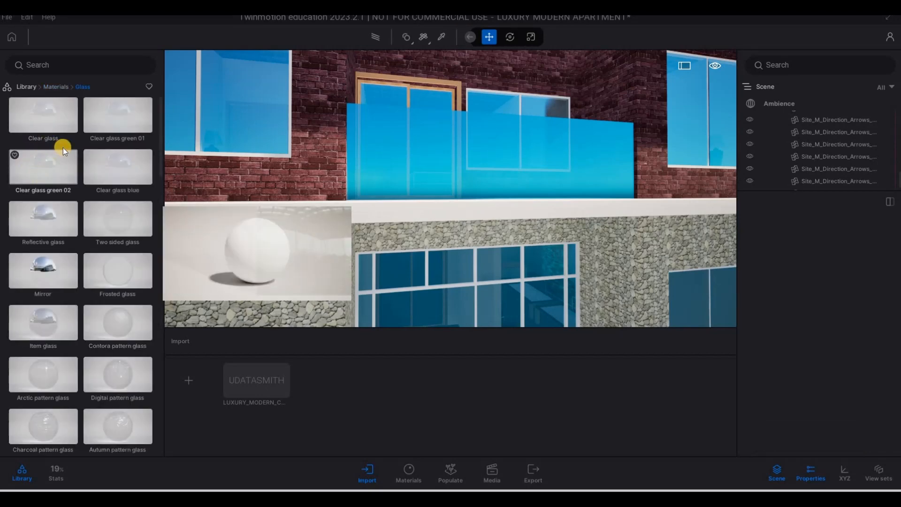
drag(53, 106, 416, 146)
click(425, 151)
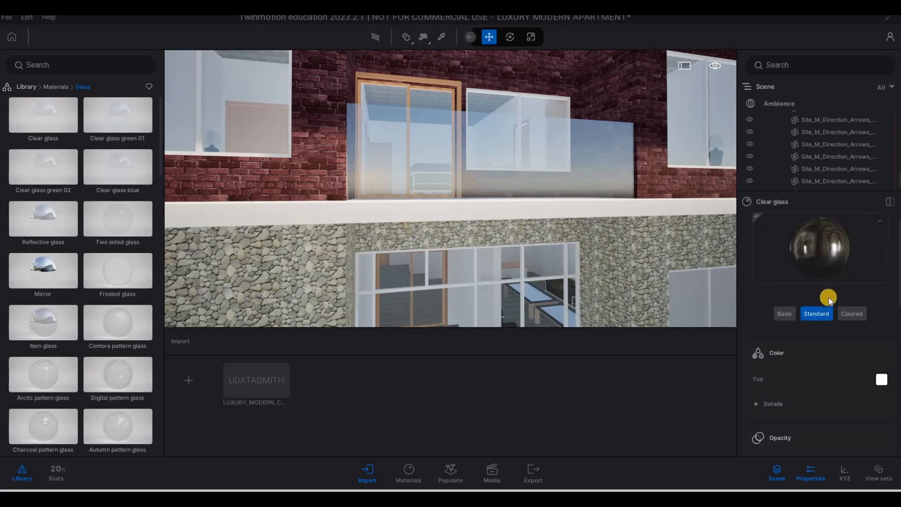
- Darken the Clear glass tint to dark grey, about #3A3A3A, and raise its opacity to 85%
scroll(821, 312, down, 3)
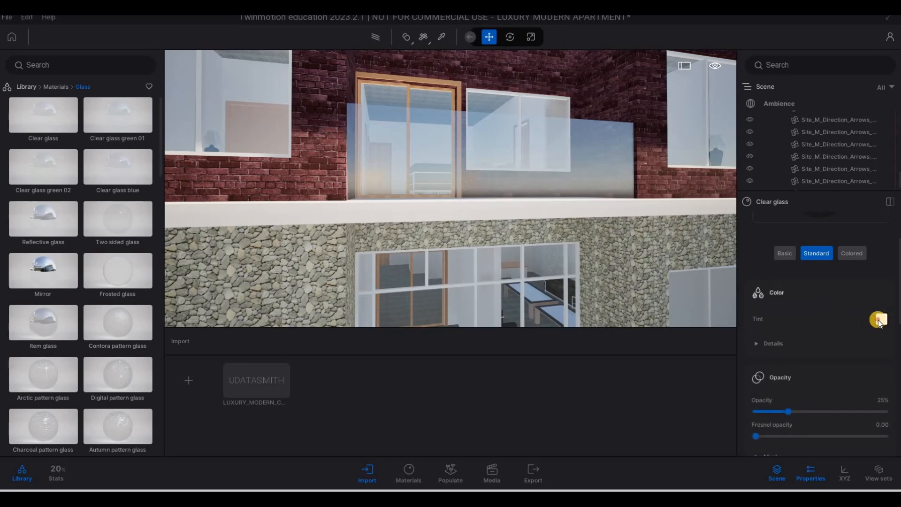
drag(436, 181, 438, 268)
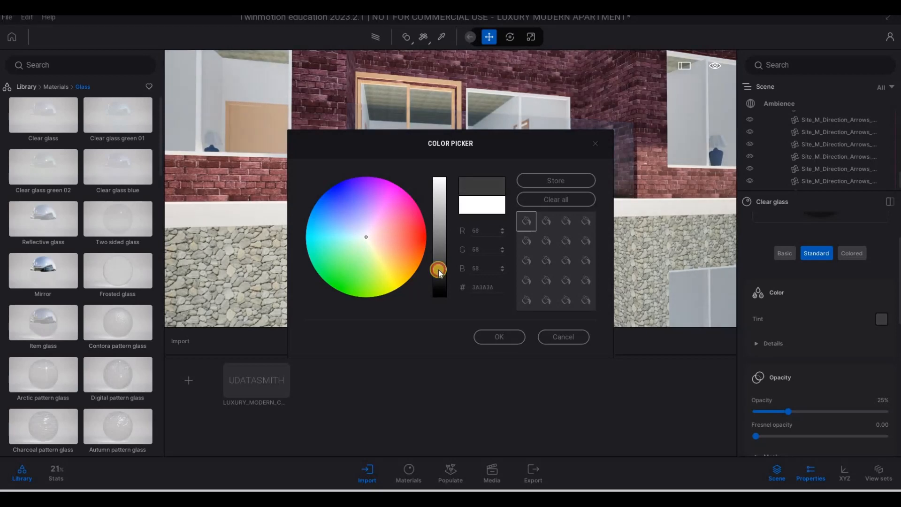
click(497, 336)
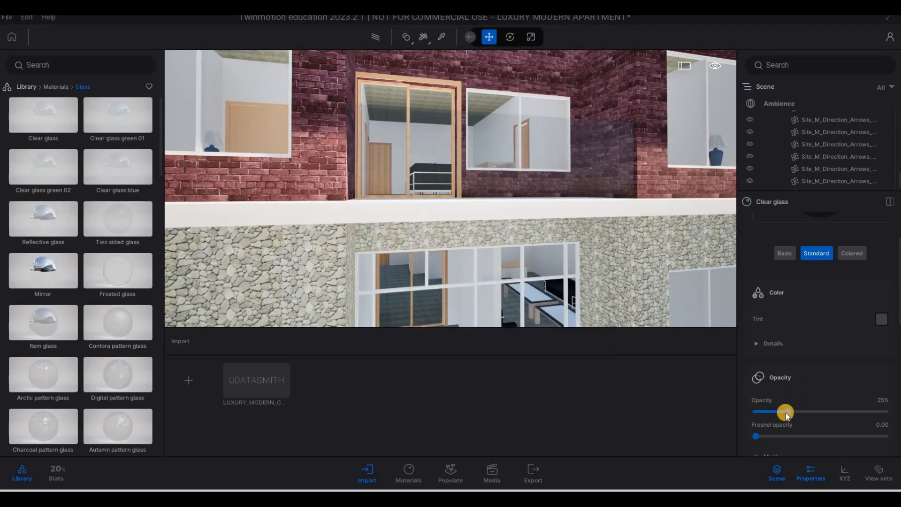
drag(862, 411, 865, 411)
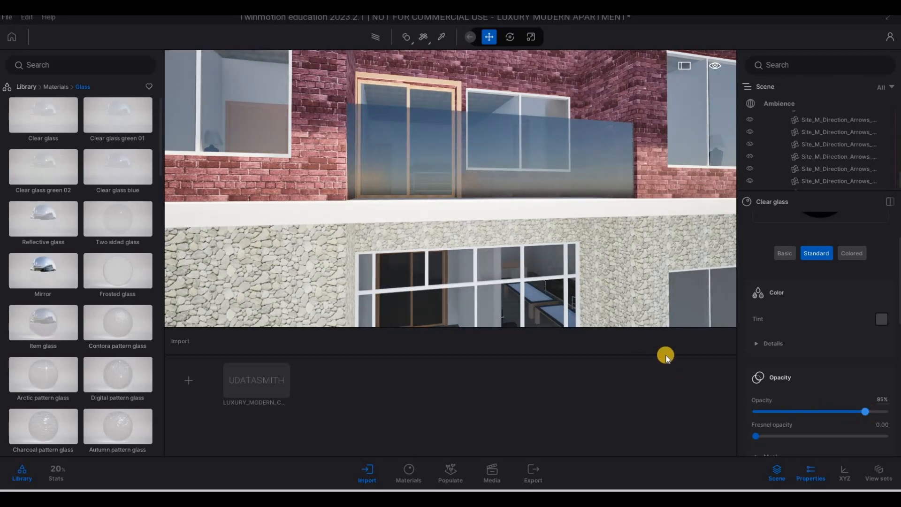
scroll(817, 387, down, 5)
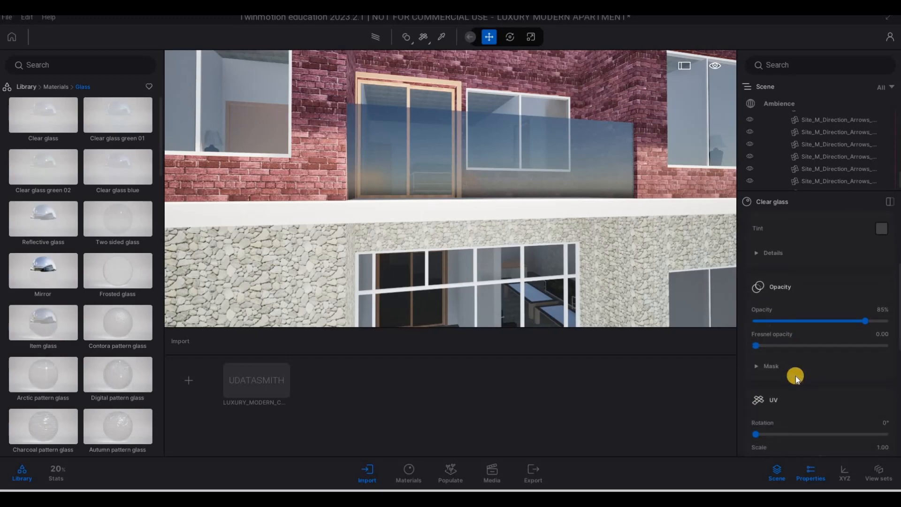
scroll(806, 381, down, 3)
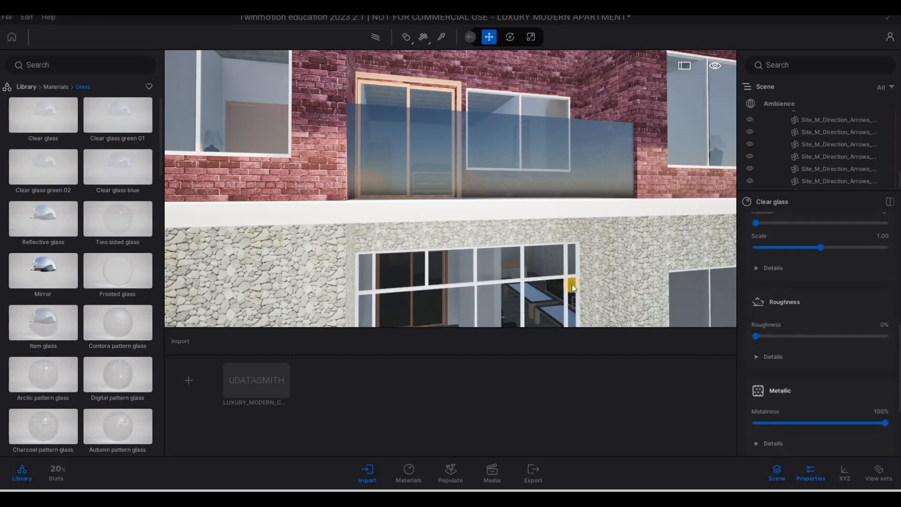
scroll(511, 256, down, 2)
scroll(511, 256, down, 5)
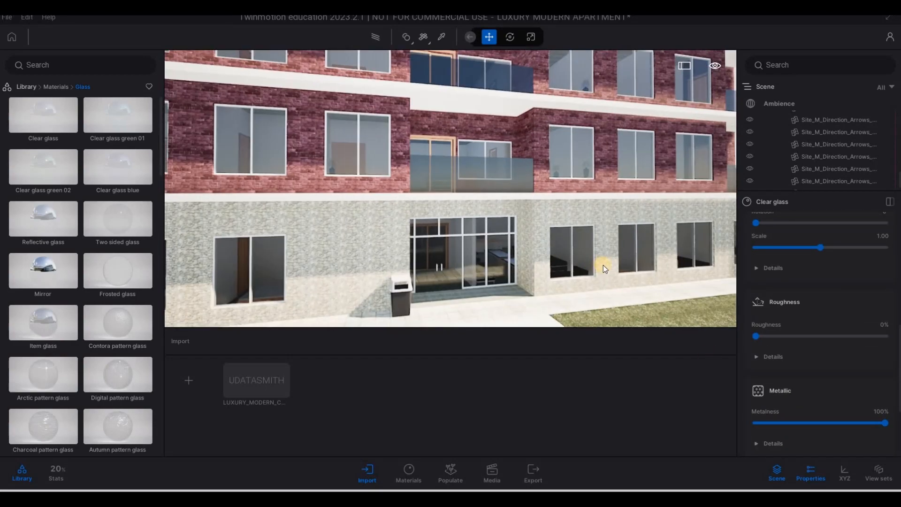
- Lower the metalness of the Clear glass material to 60%
key(a)
key(w)
key(d)
key(w)
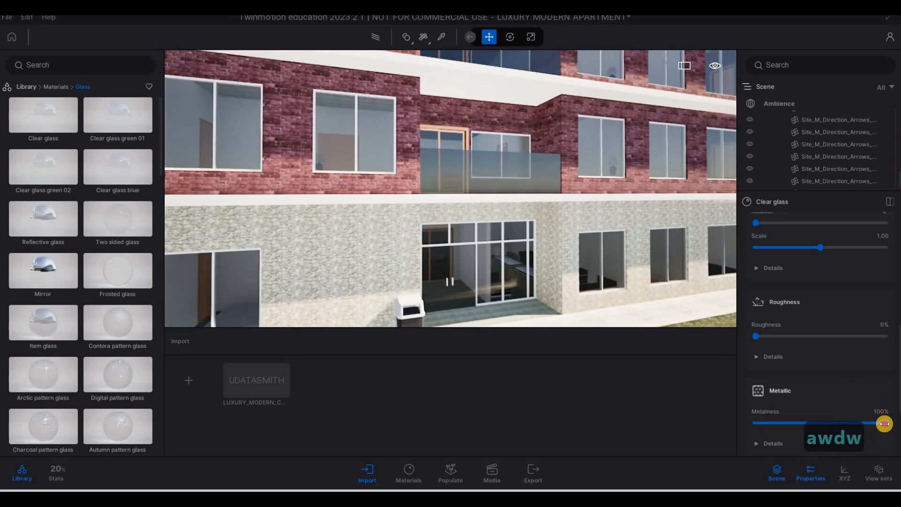
drag(884, 423, 819, 425)
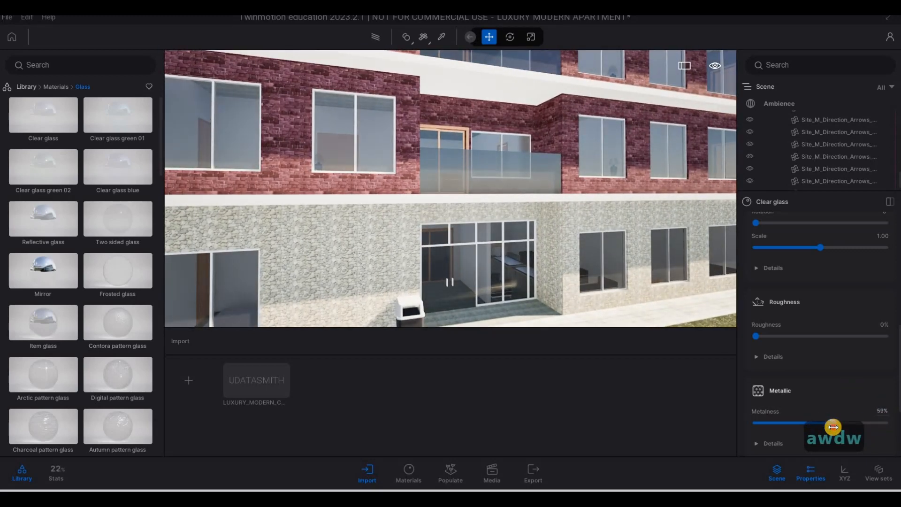
drag(833, 426, 834, 424)
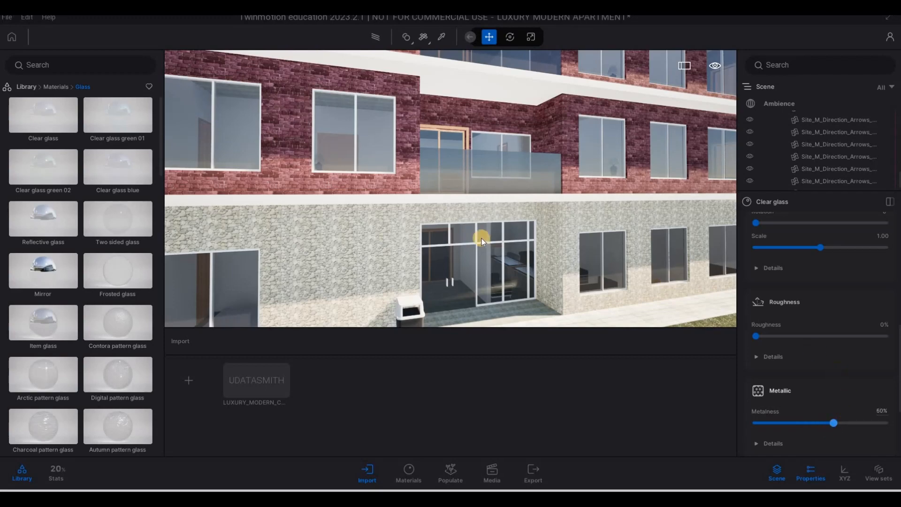
- Check the glazing around the entrance up close and set the Clear glass metalness to 70%
key(a)
key(d)
key(w)
key(w)
key(w)
key(w)
key(w)
key(w)
key(w)
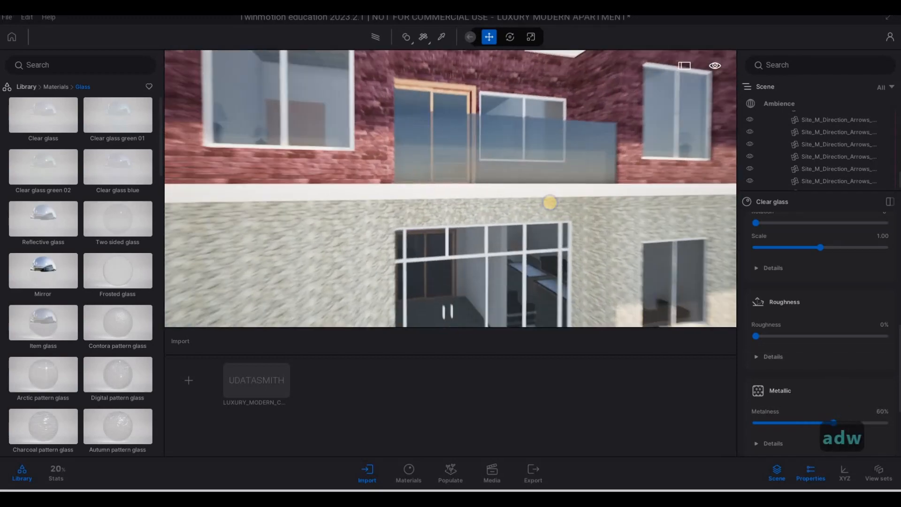
key(s)
key(d)
key(a)
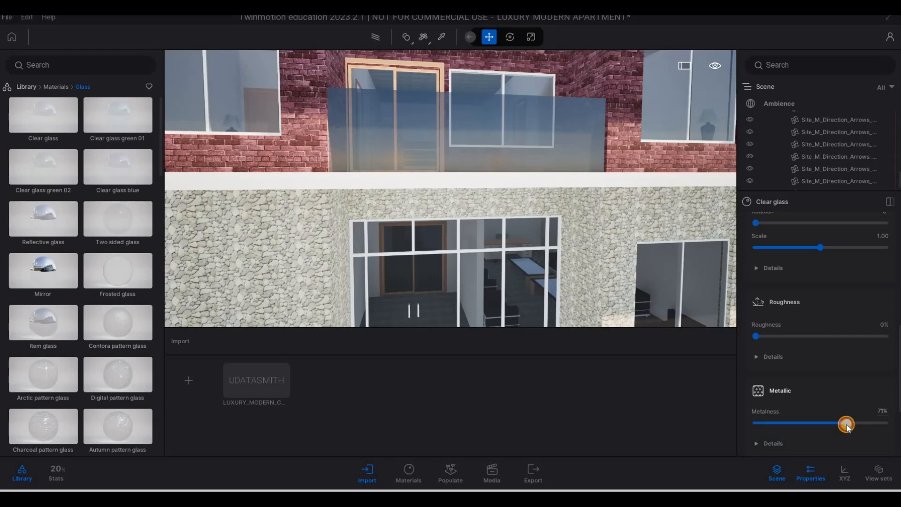
- Pick the Aluminum material from the main entrance's window frame and set its metalness to 100%
key(s)
key(s)
key(a)
key(w)
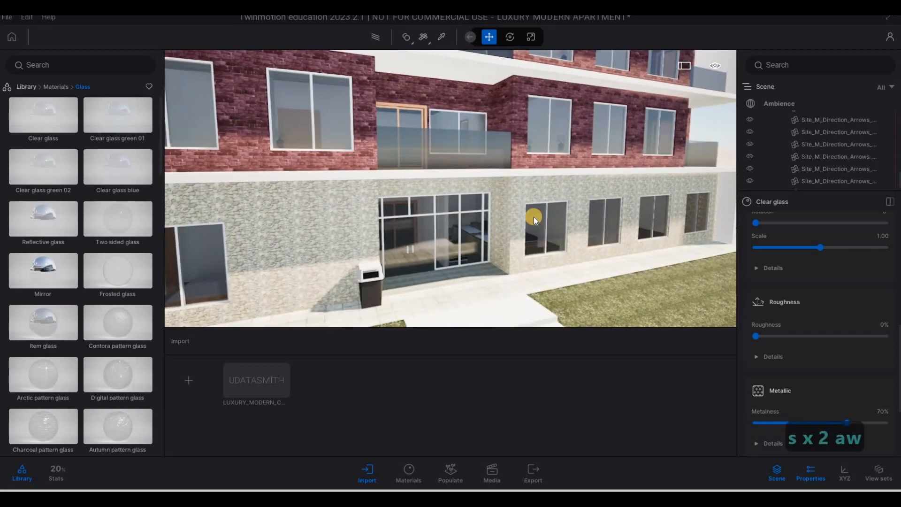
key(d)
key(e)
key(w)
key(w)
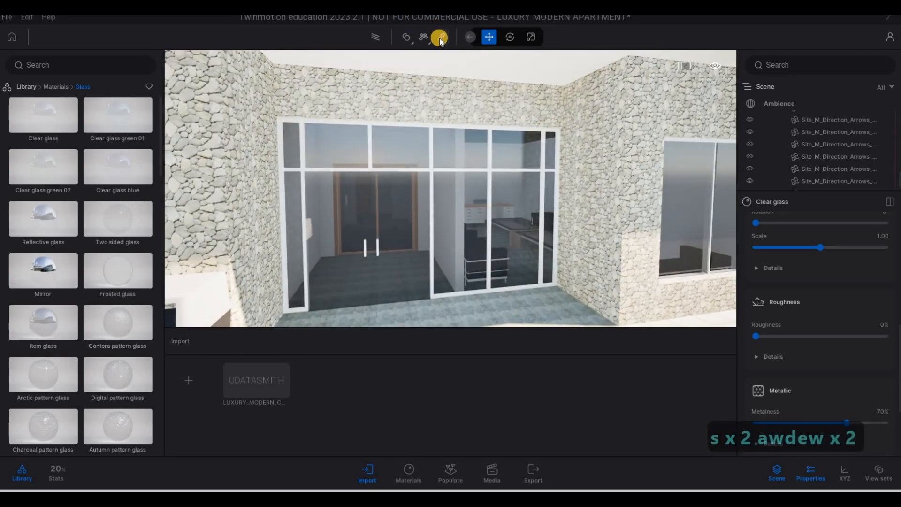
click(440, 38)
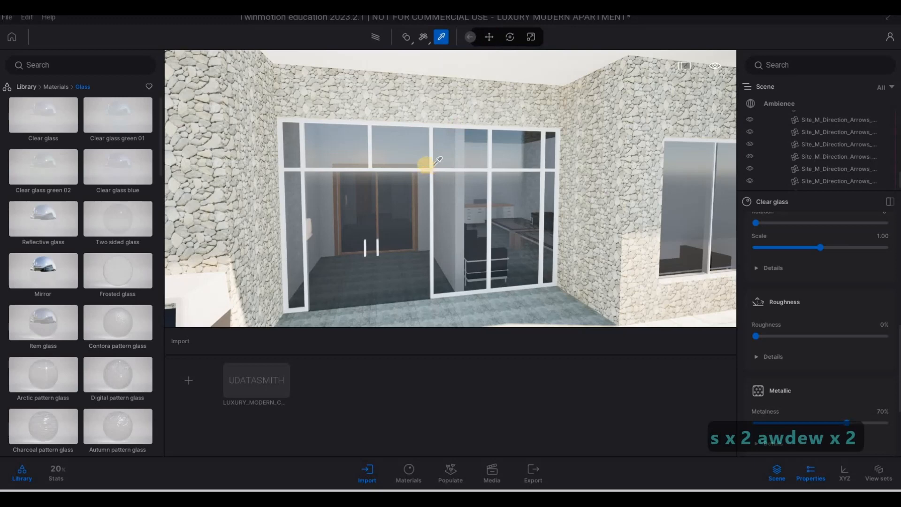
scroll(437, 160, up, 3)
click(421, 154)
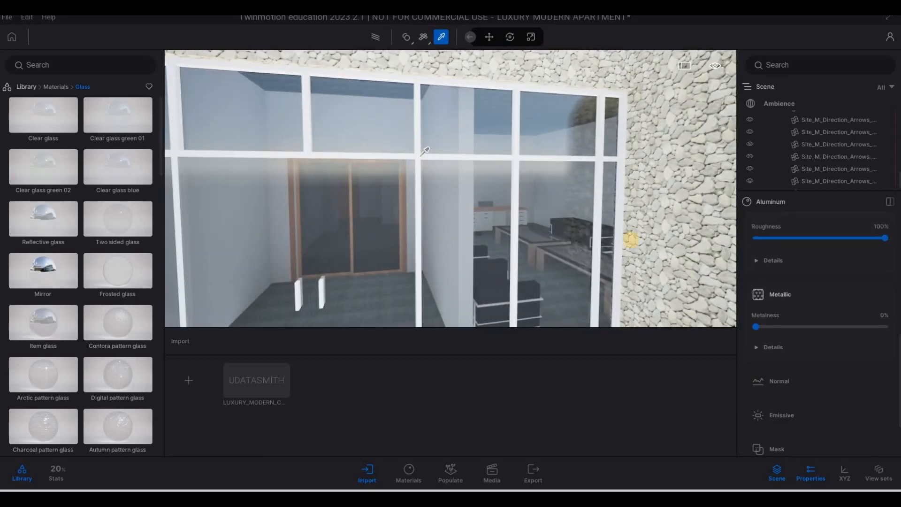
drag(807, 331, 879, 338)
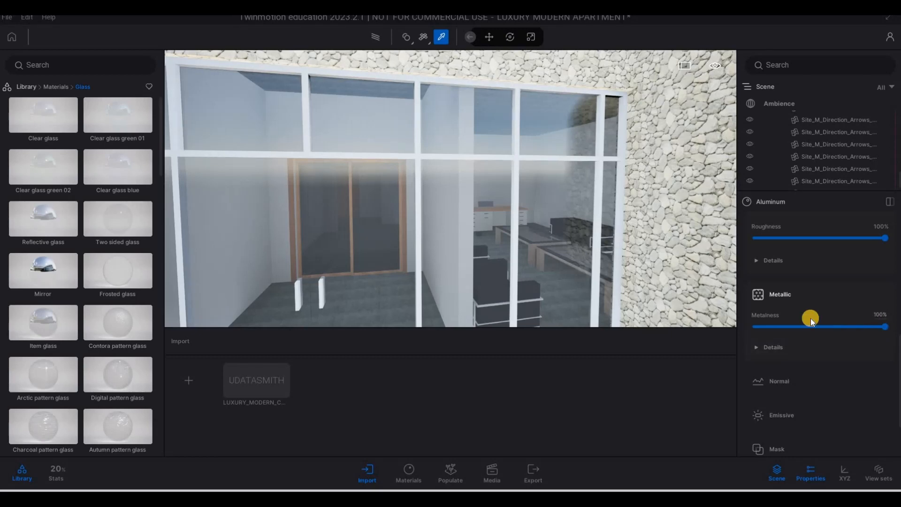
- Change the Aluminum material's colour from white to dark grey
scroll(809, 317, up, 5)
scroll(806, 316, up, 5)
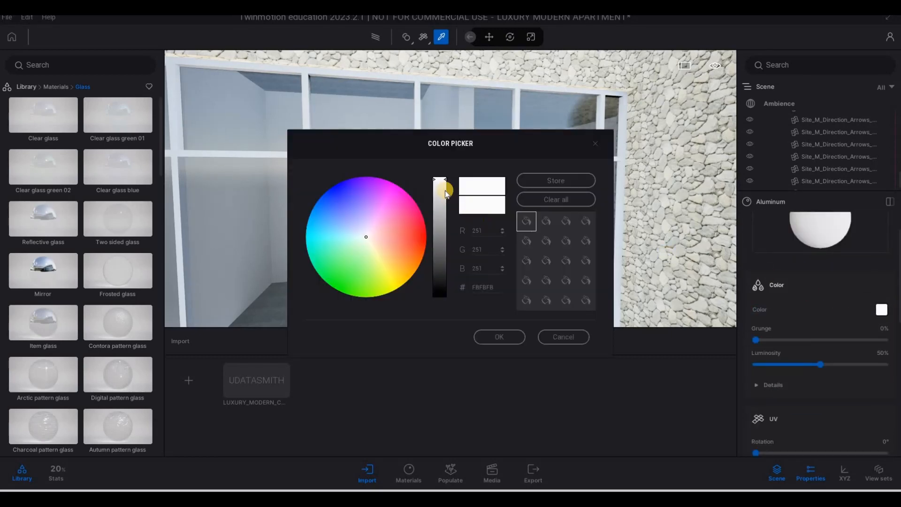
drag(445, 256, 446, 269)
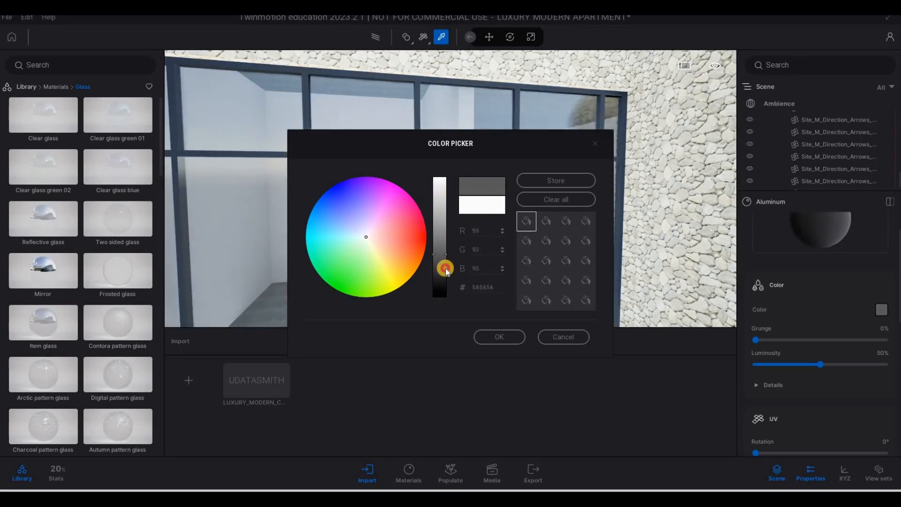
click(482, 336)
- Examine the window frames around the main entrance and along the ground floor
key(s)
key(s)
key(s)
key(s)
key(s)
key(s)
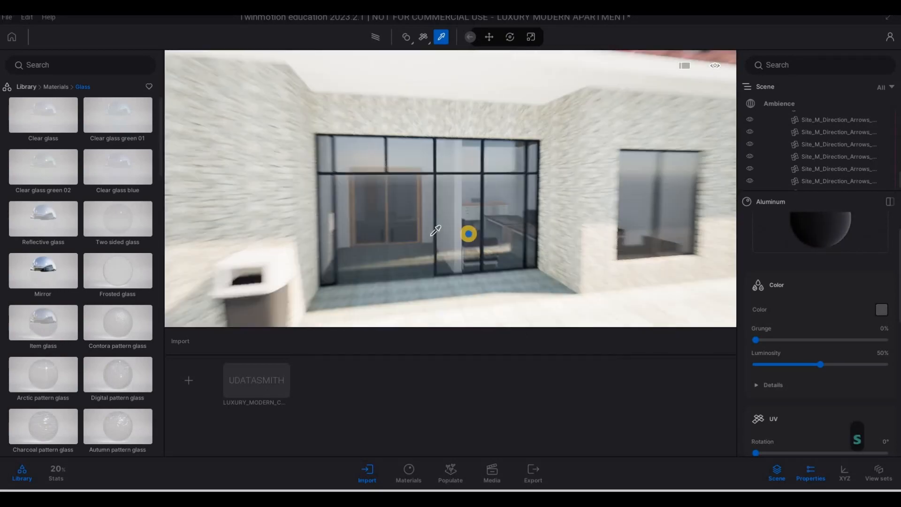
key(a)
key(a)
key(a)
key(a)
key(w)
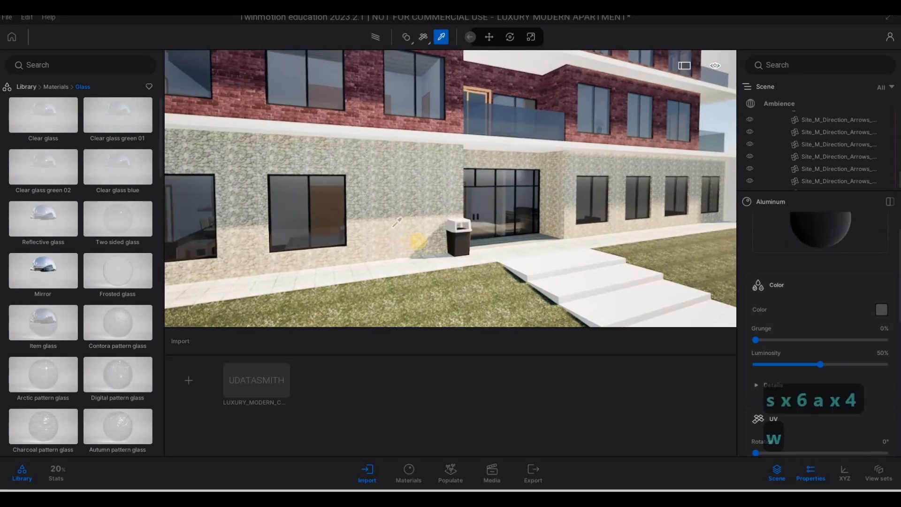
- Apply the dark Aluminum material to the outer frame and sliding panels of the wooden balcony door above the entrance
key(q)
key(d)
key(w)
key(q)
key(a)
key(s)
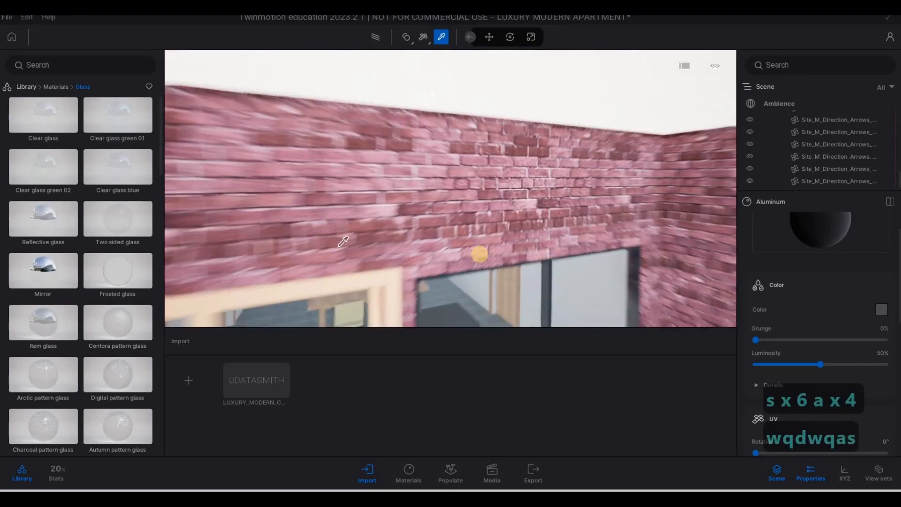
key(e)
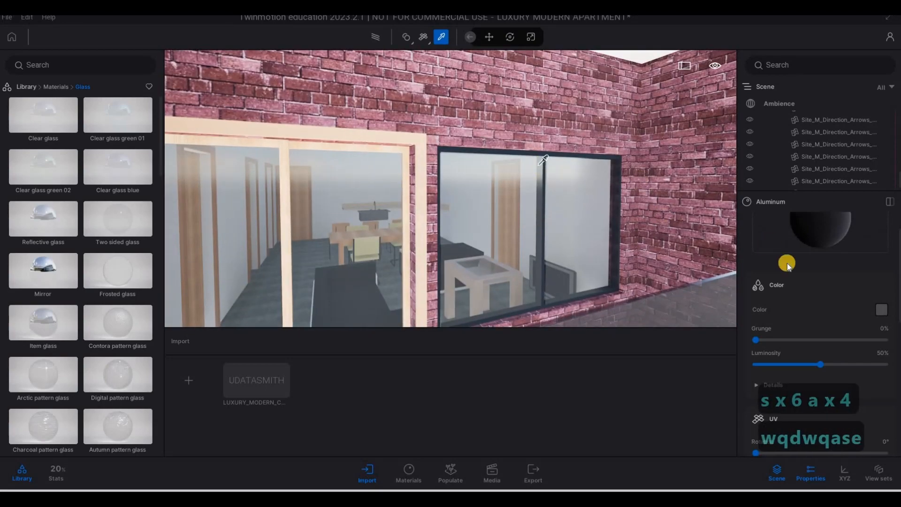
scroll(818, 256, up, 2)
drag(819, 255, 404, 137)
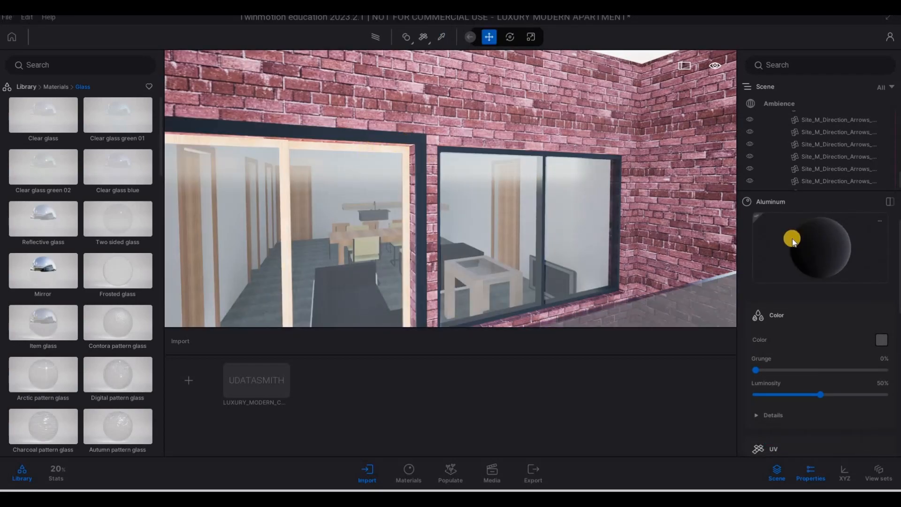
drag(414, 167, 407, 159)
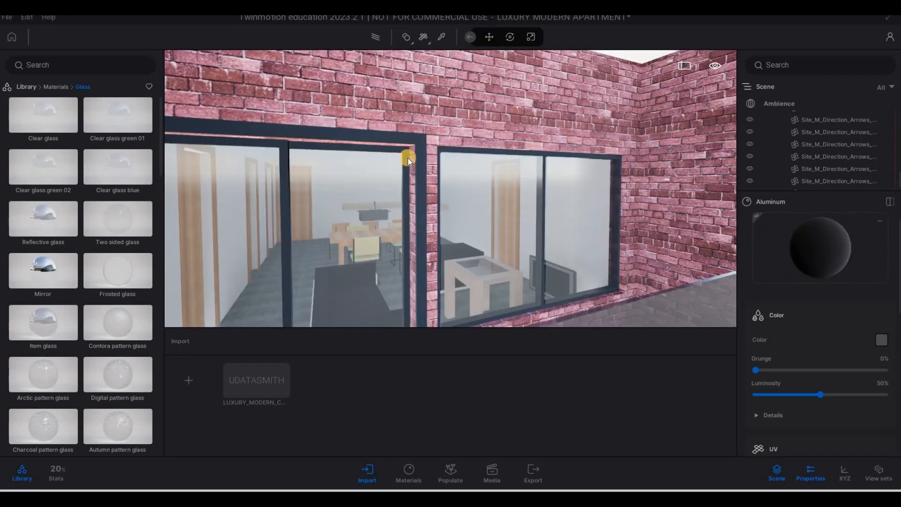
- Examine the window and balcony door frames across the front facade, moving along towards the building's corner
key(s)
key(s)
key(s)
key(s)
key(s)
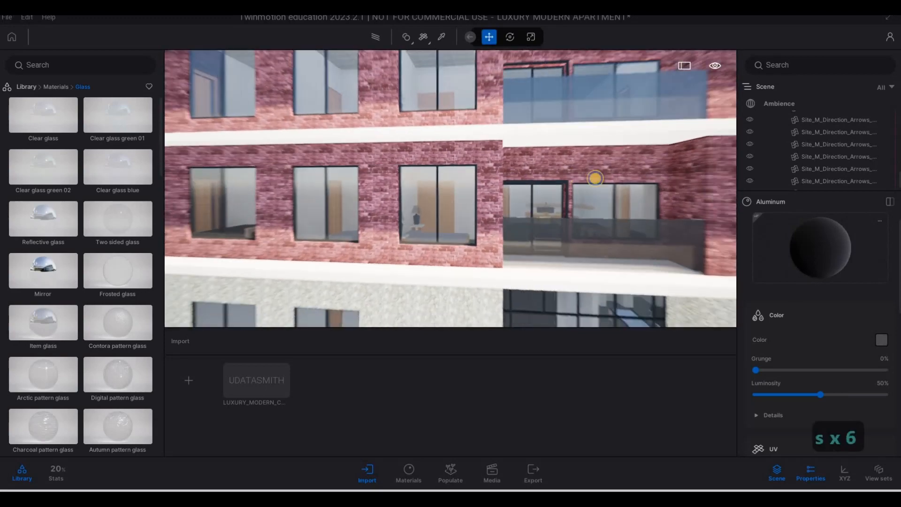
key(a)
key(a)
key(d)
key(q)
key(s)
key(a)
key(a)
key(a)
key(a)
key(a)
key(a)
key(a)
key(a)
key(a)
key(a)
key(a)
key(a)
key(a)
key(a)
key(a)
key(a)
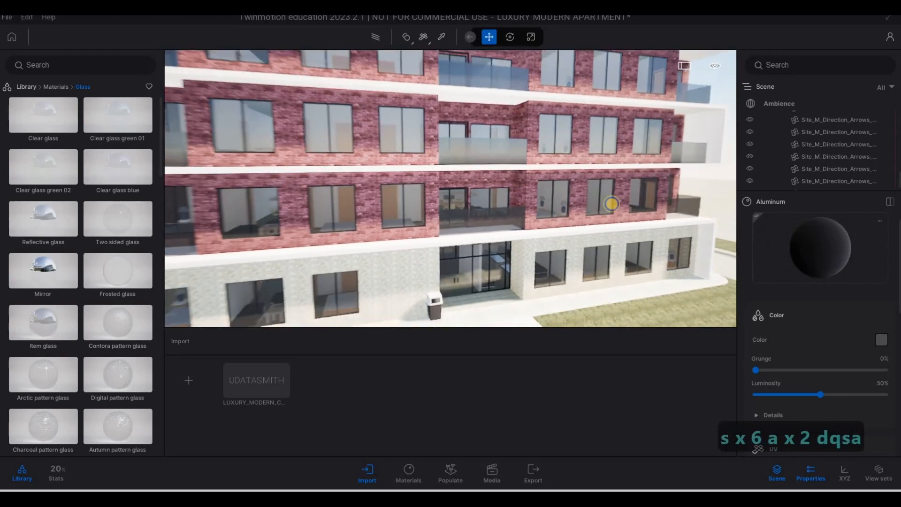
key(a)
key(a)
key(a)
key(a)
key(a)
key(a)
key(a)
key(a)
key(a)
- Apply the dark Aluminum material to the plain wooden door on the corner balcony
key(w)
key(w)
key(w)
key(w)
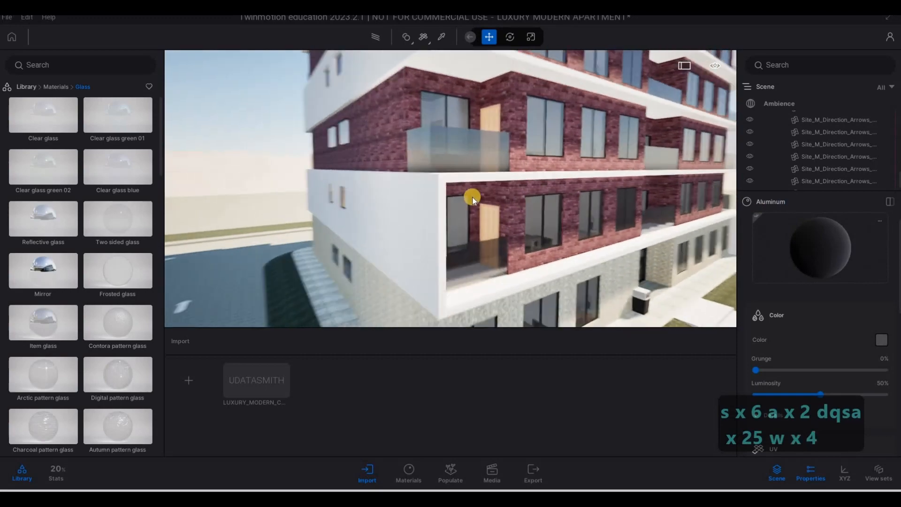
key(q)
key(w)
key(q)
key(d)
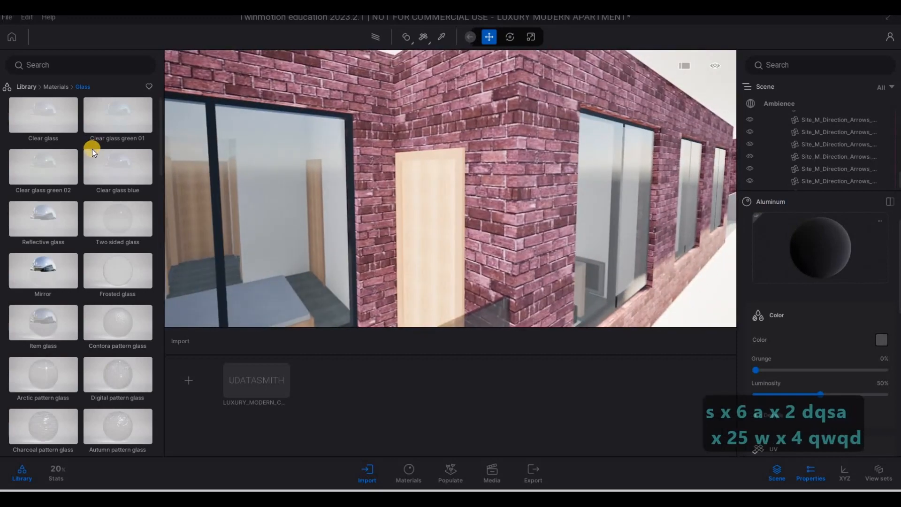
drag(371, 228, 457, 210)
- Examine the frames, doors and balcony glass on the lower and upper floors from several heights and distances
key(s)
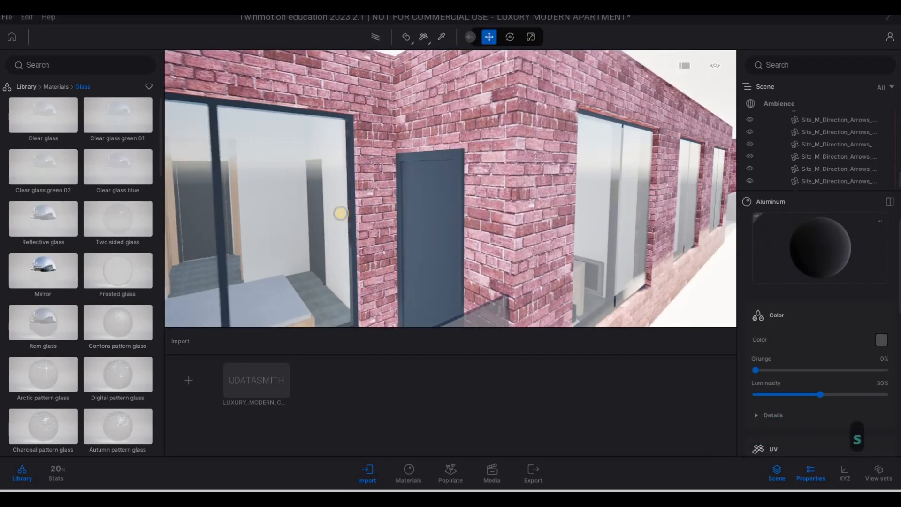
key(d)
key(s)
key(d)
key(w)
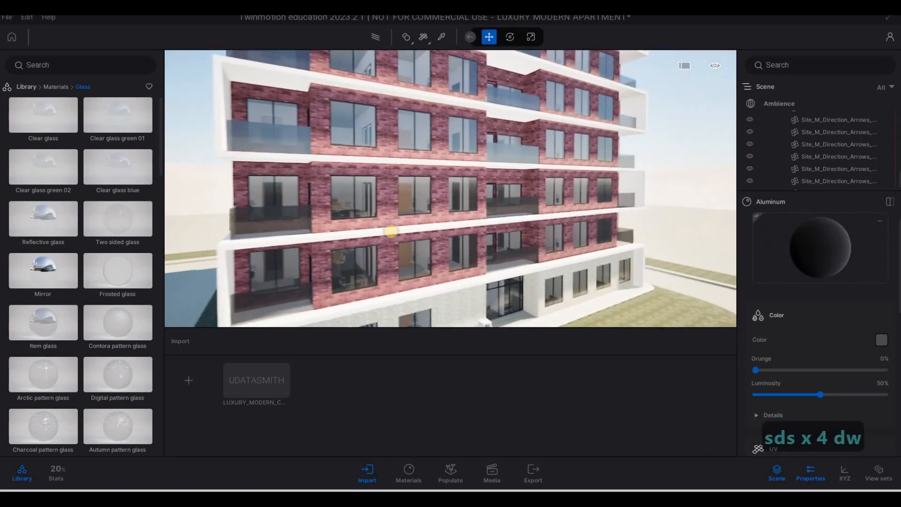
key(q)
key(q)
key(d)
key(d)
key(d)
key(d)
key(d)
key(d)
key(s)
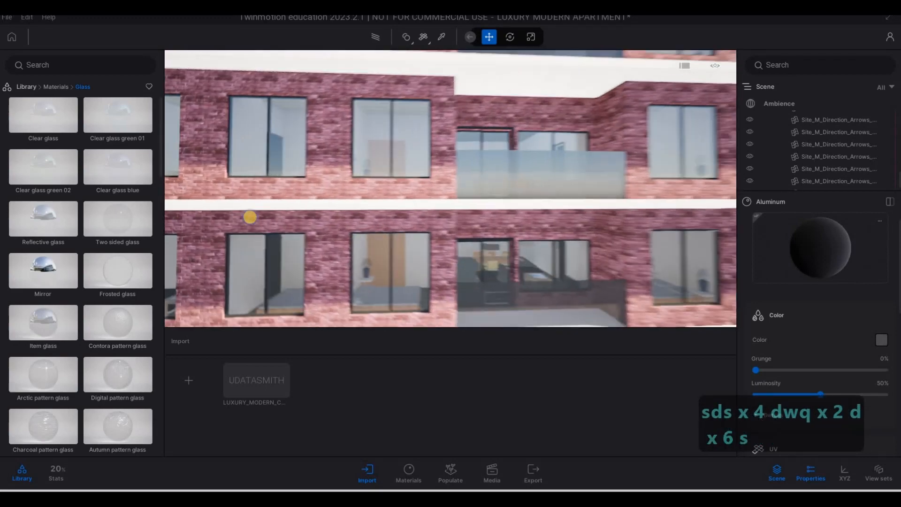
key(q)
key(q)
key(a)
key(a)
key(a)
key(a)
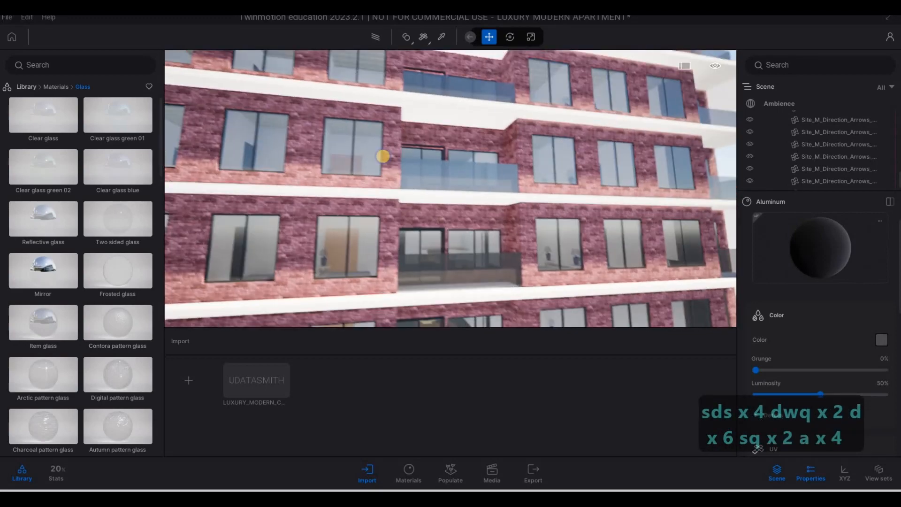
key(q)
key(s)
key(s)
key(s)
key(s)
key(s)
key(s)
key(s)
key(s)
key(a)
key(a)
key(a)
key(a)
key(a)
key(d)
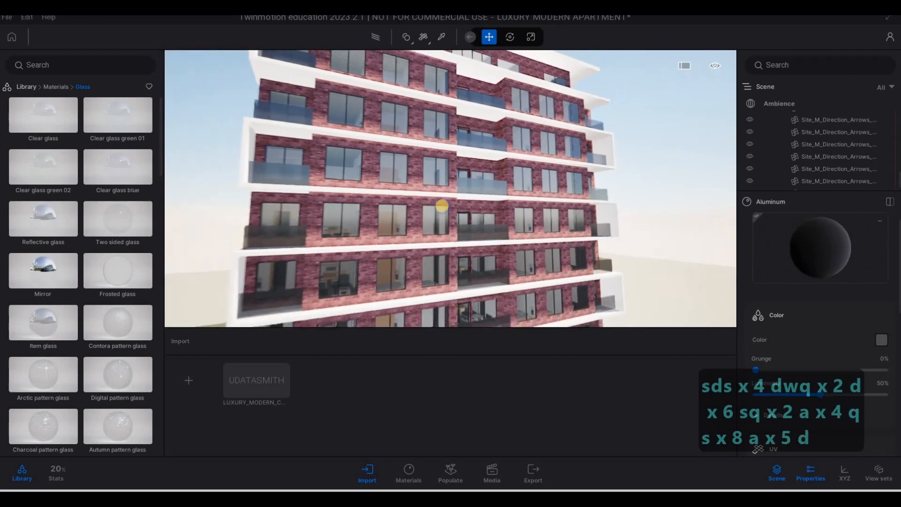
key(a)
key(e)
key(w)
key(d)
key(a)
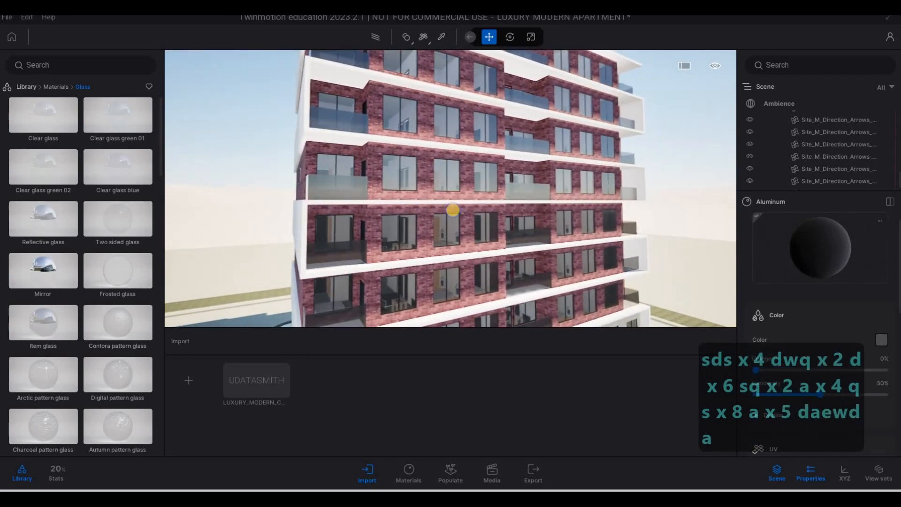
key(w)
key(d)
key(e)
key(e)
key(s)
key(e)
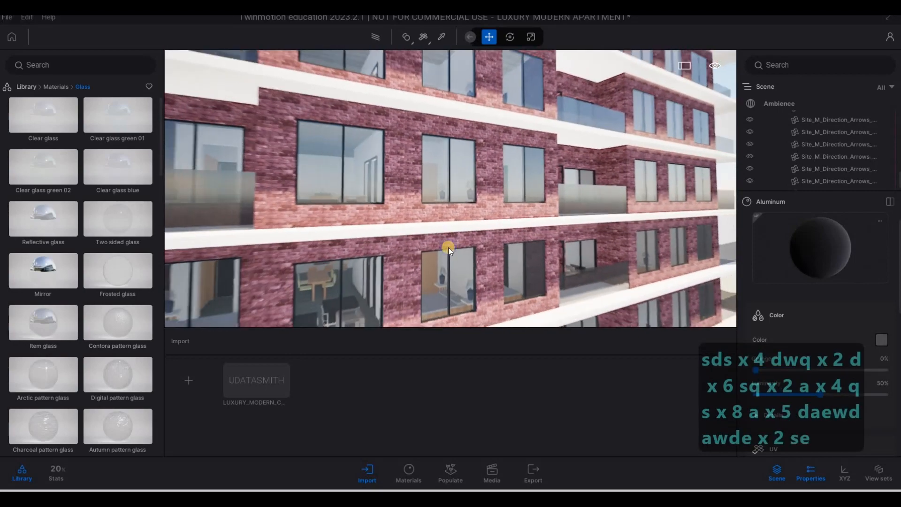
key(s)
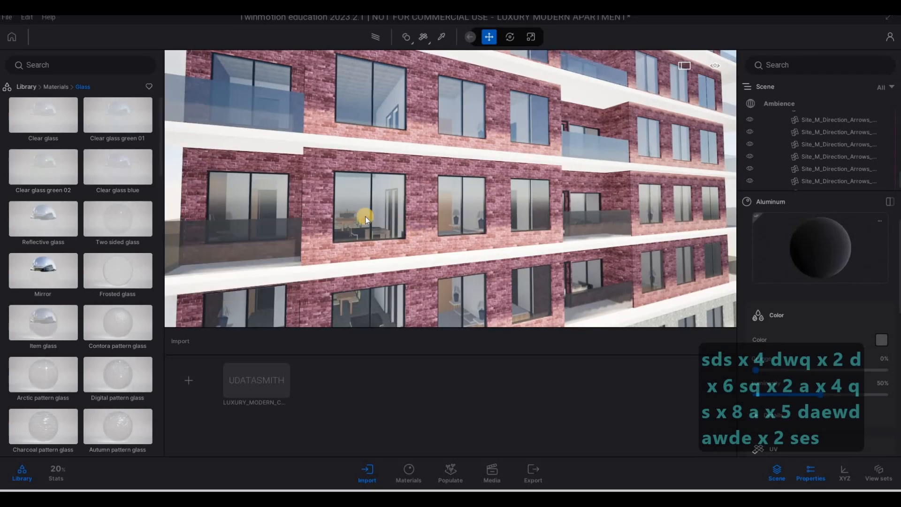
key(s)
key(d)
key(a)
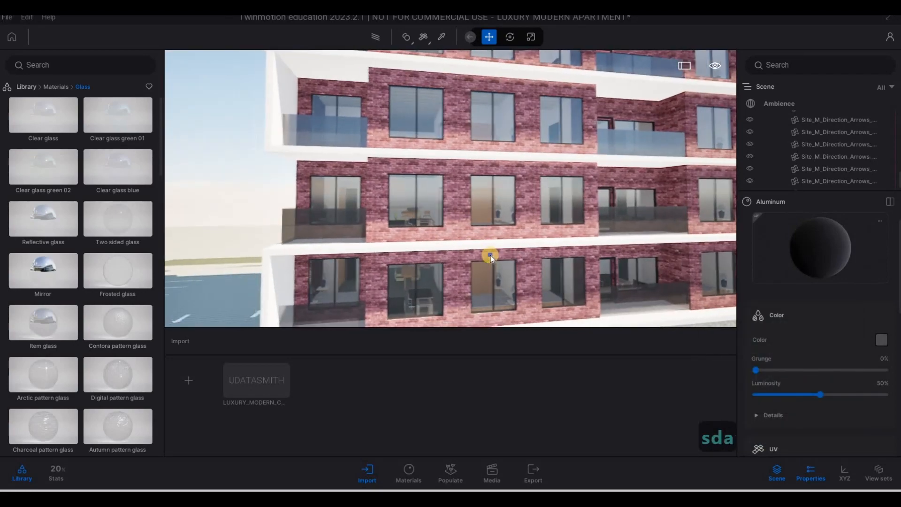
- Apply the Shiny painted wall covering to the plain white exterior wall at the building's corner
key(a)
key(e)
key(w)
key(a)
key(w)
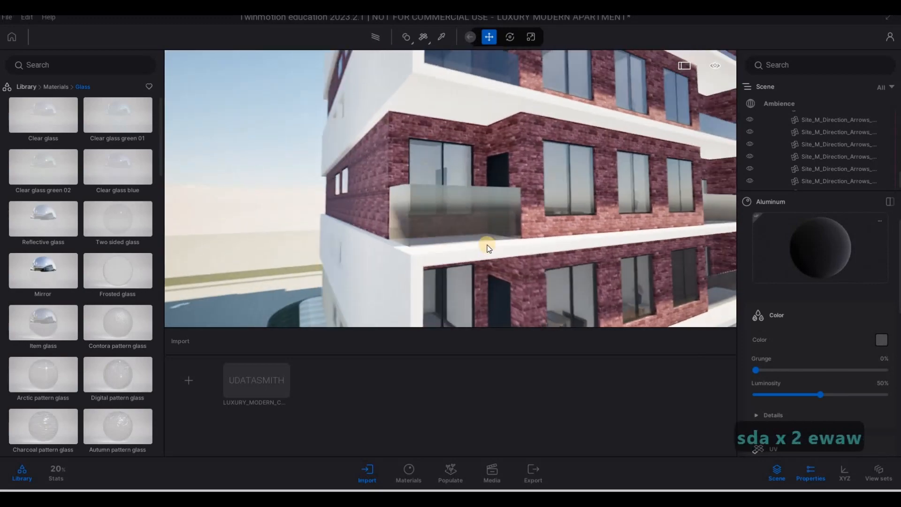
key(e)
key(w)
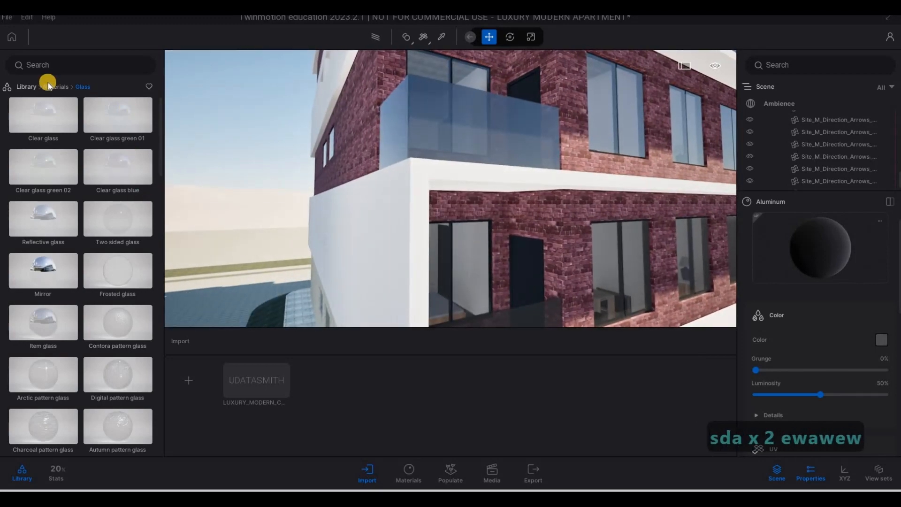
click(55, 88)
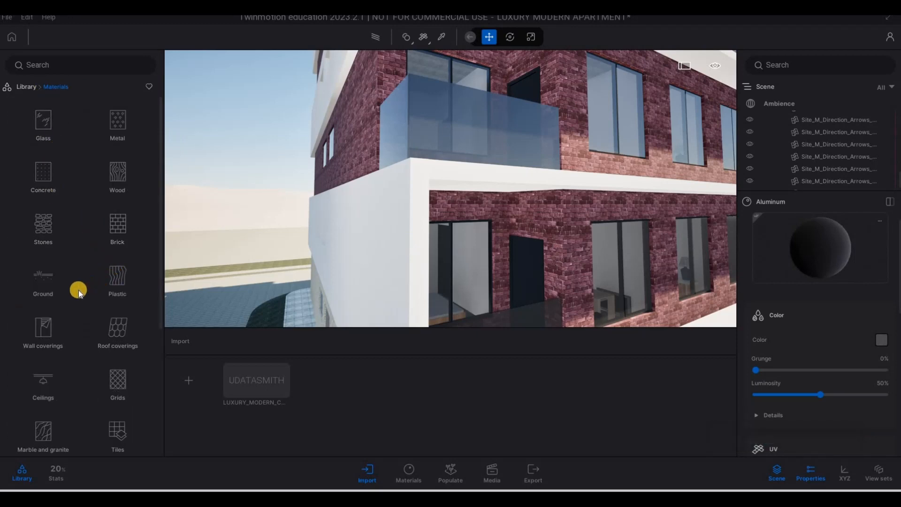
scroll(78, 292, down, 1)
click(41, 302)
mouse_move(104, 303)
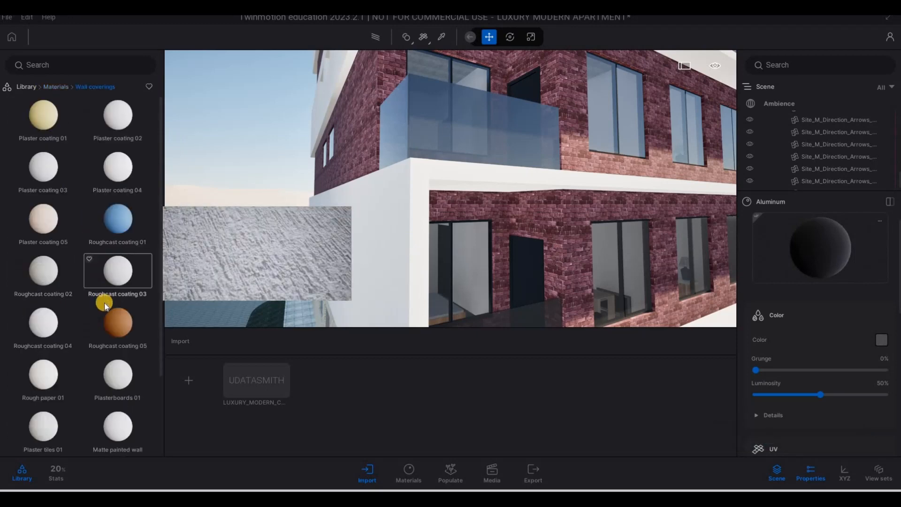
scroll(107, 333, down, 2)
mouse_move(115, 378)
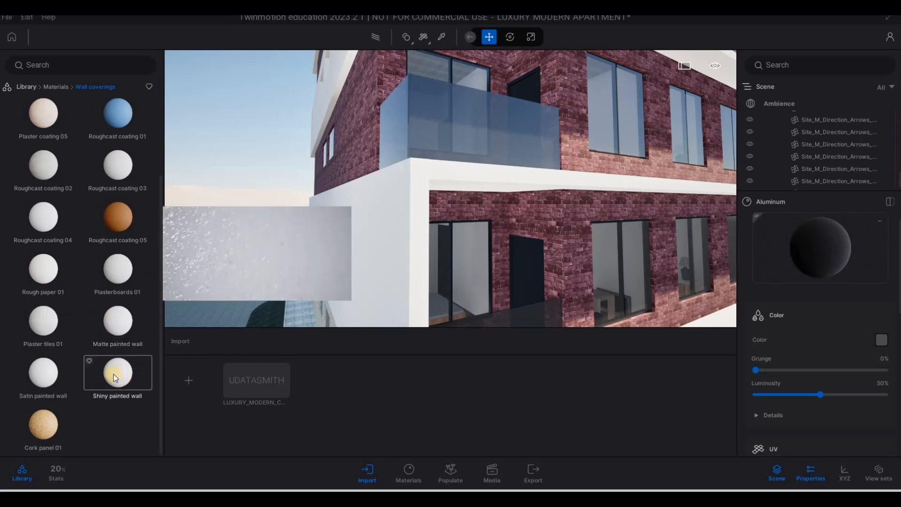
drag(378, 269, 382, 268)
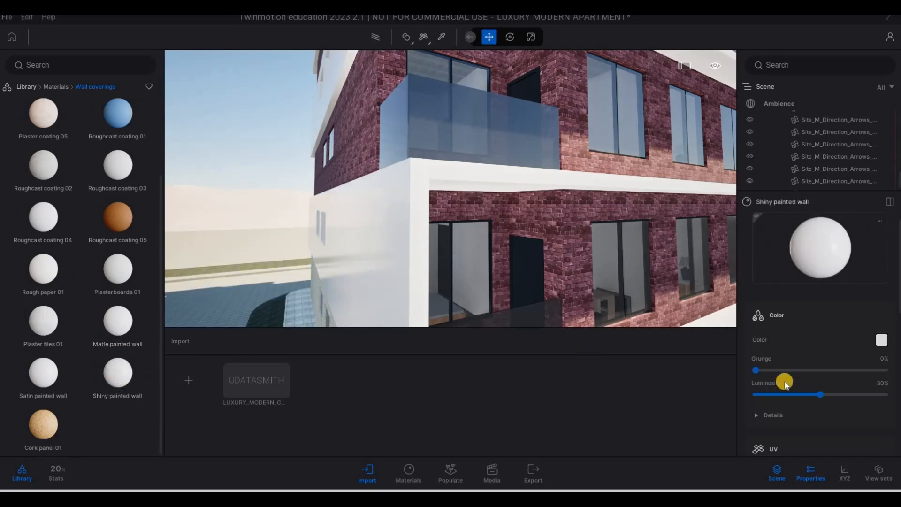
- Set the Shiny painted wall material's metalness to 30%
scroll(822, 398, down, 5)
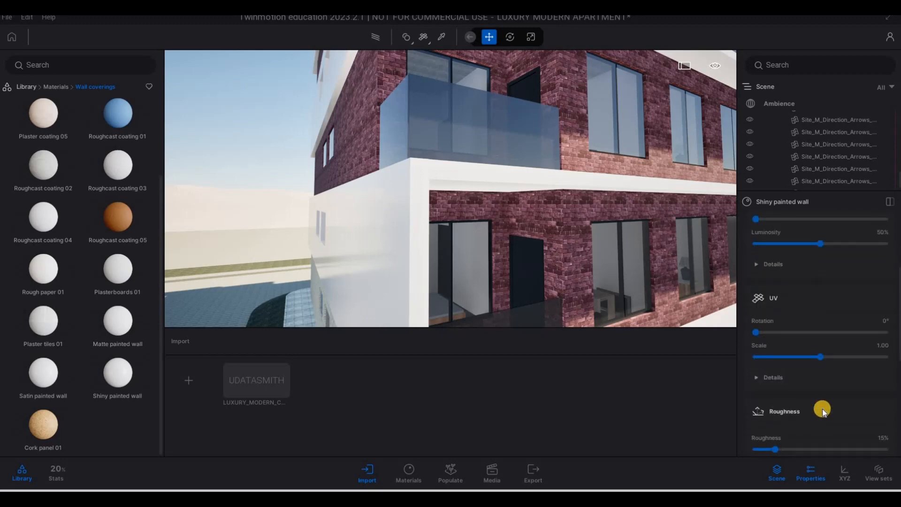
scroll(821, 410, down, 1)
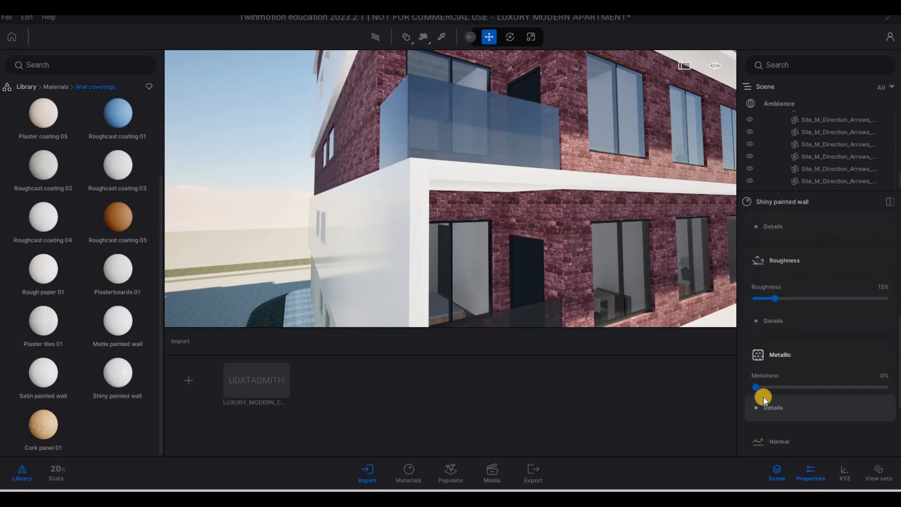
scroll(793, 397, down, 1)
scroll(718, 326, up, 3)
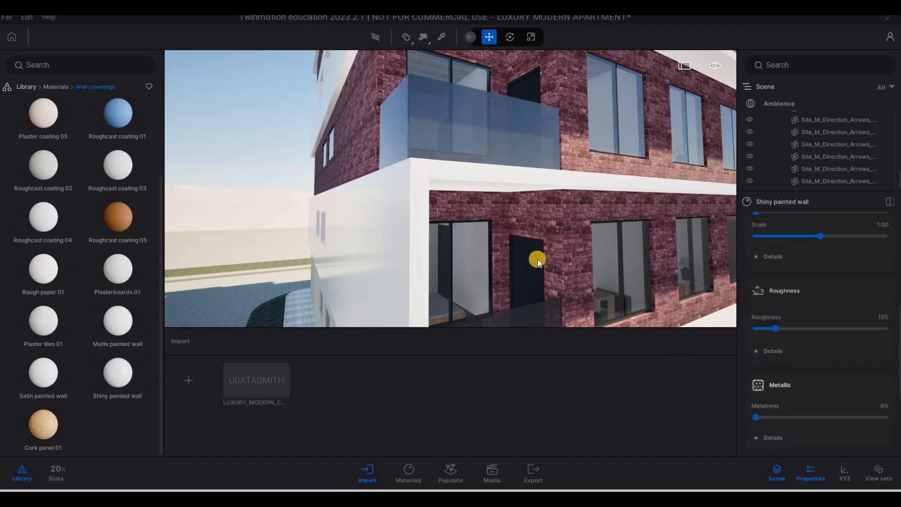
scroll(517, 267, up, 3)
scroll(506, 263, down, 4)
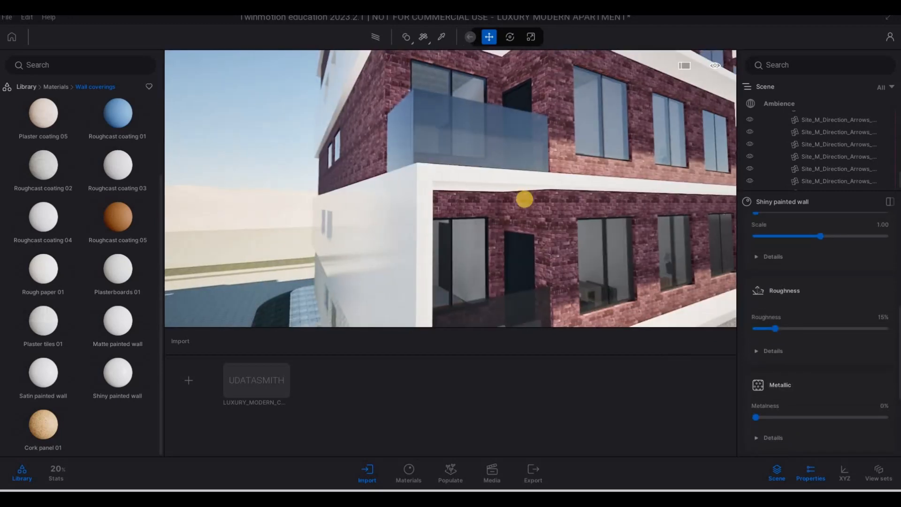
middle_drag(525, 199, 562, 171)
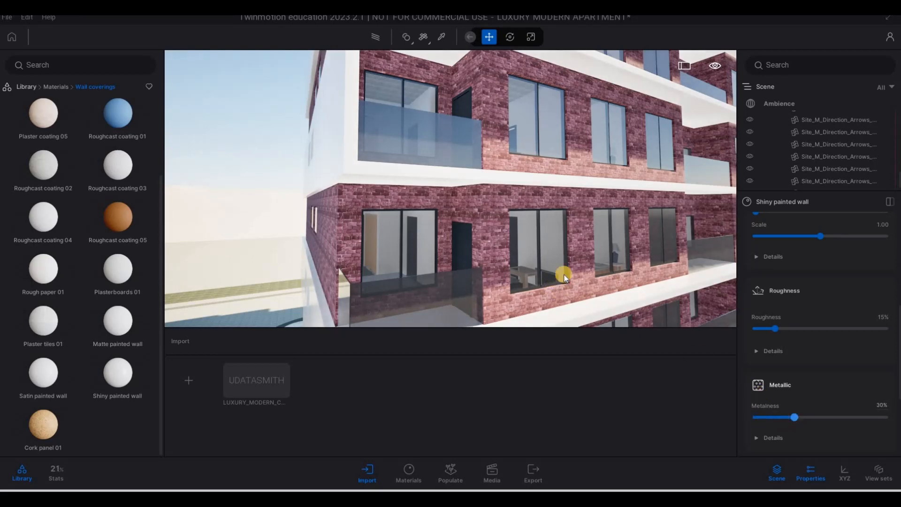
- Replace the facade's red brick with Blue stone tiles 01 and set the texture scale to 4.35
key(d)
key(w)
key(q)
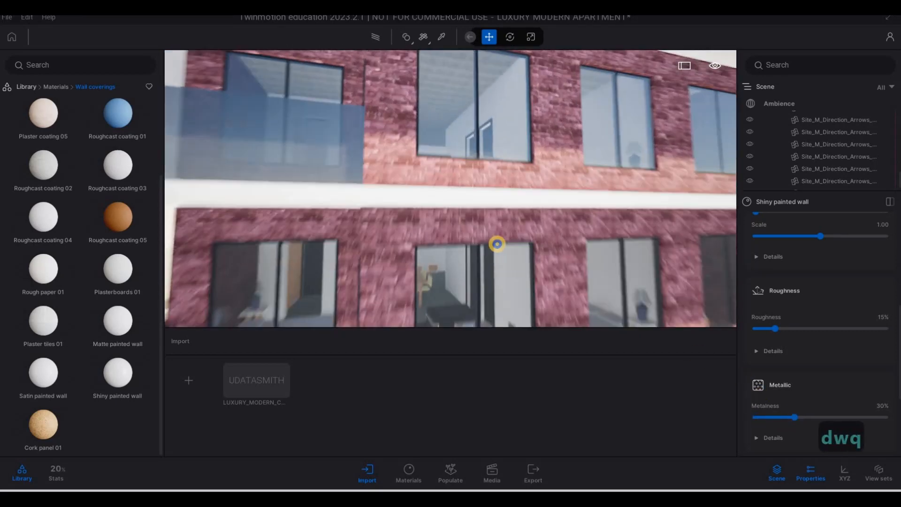
key(q)
key(s)
key(w)
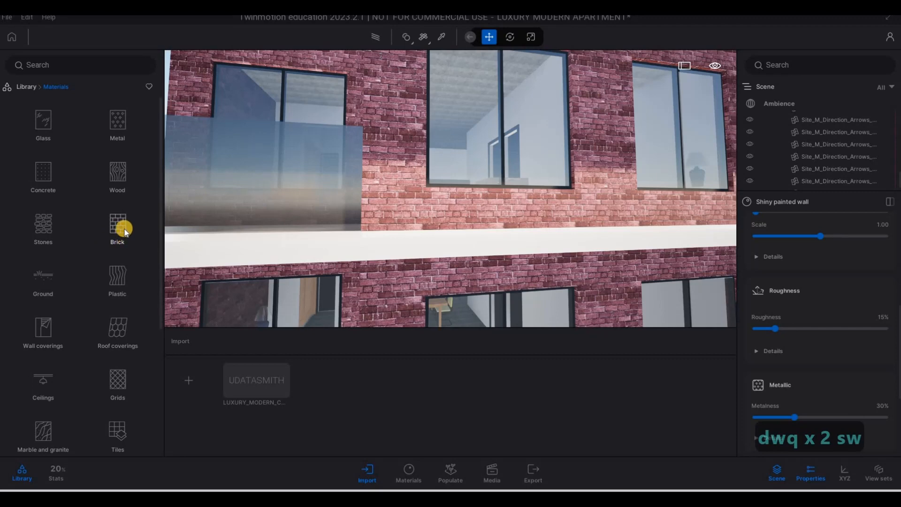
click(47, 234)
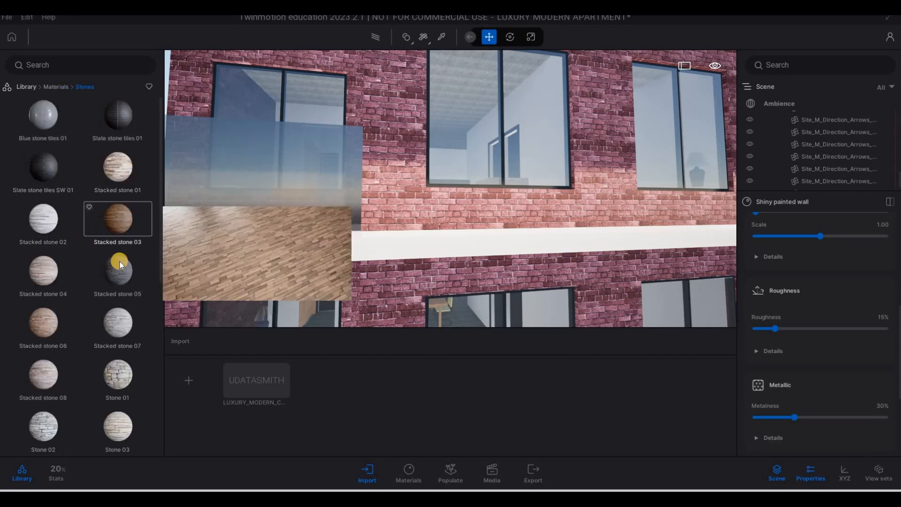
scroll(120, 261, down, 1)
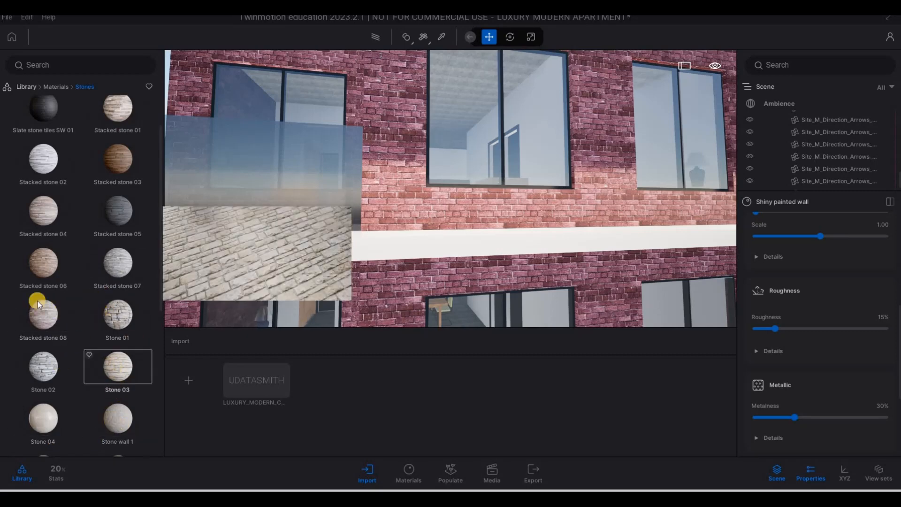
scroll(38, 300, up, 1)
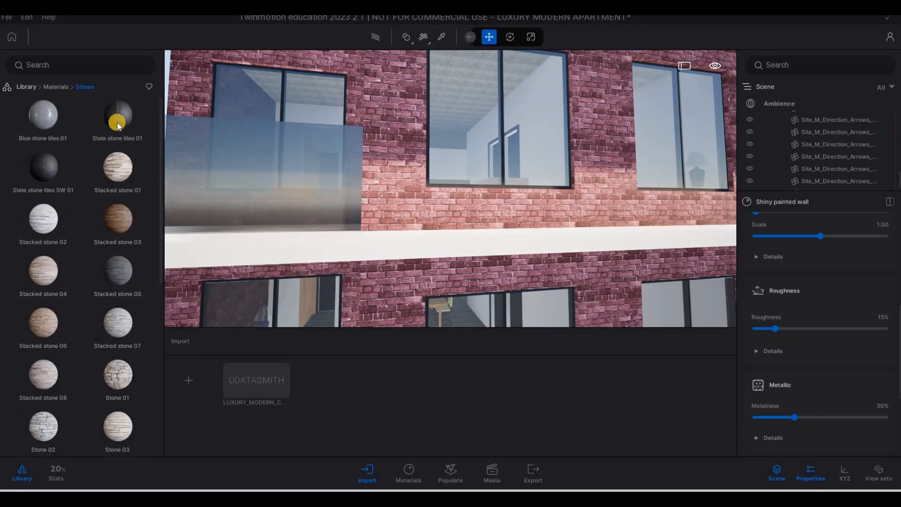
drag(117, 124, 449, 151)
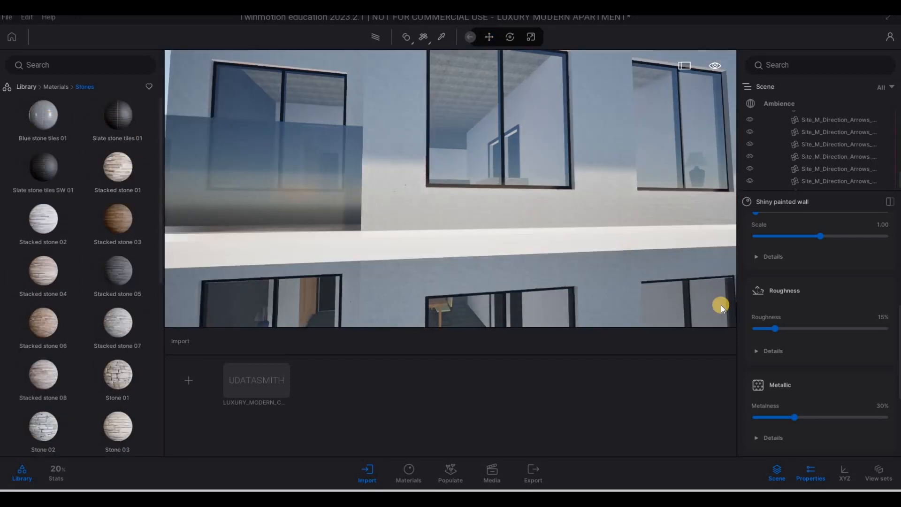
scroll(819, 308, up, 5)
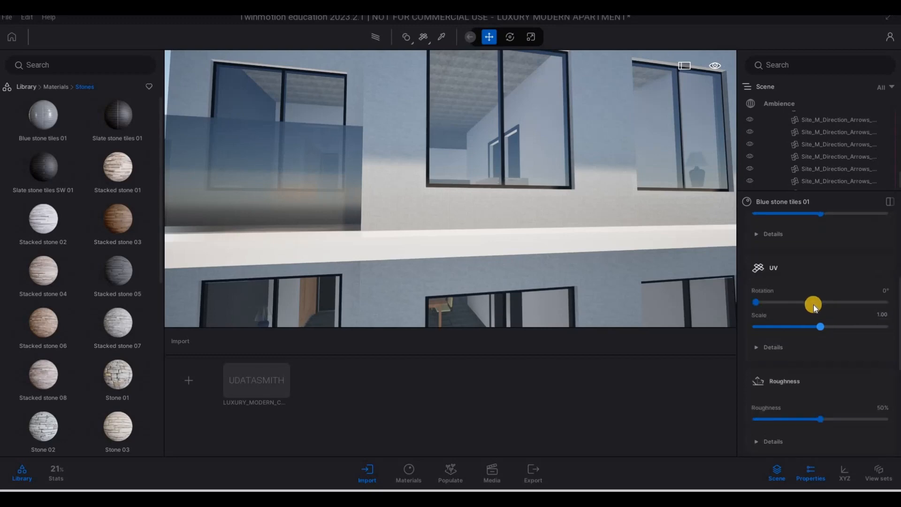
scroll(805, 385, down, 3)
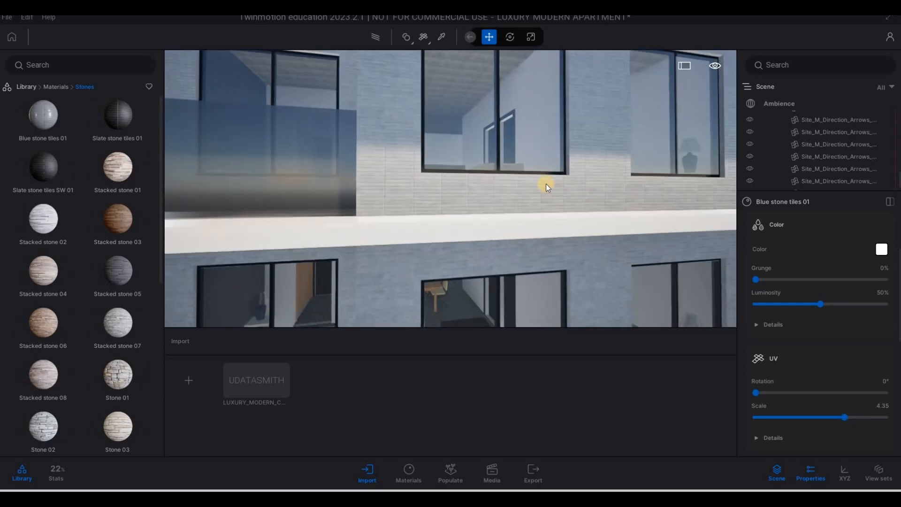
- Examine the blue stone tiles on the facade walls from a distance and close to the windows
key(s)
key(a)
key(s)
key(d)
key(a)
key(q)
key(w)
key(w)
key(w)
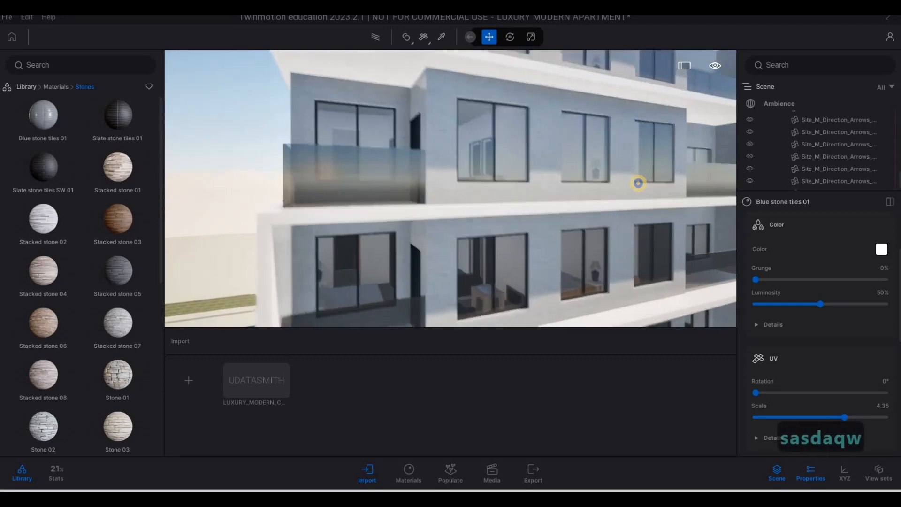
key(q)
key(s)
key(d)
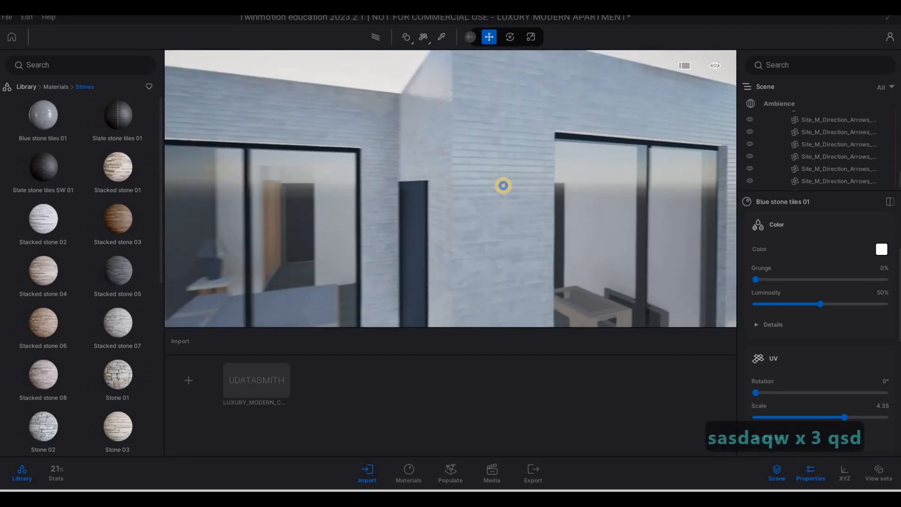
key(s)
key(e)
key(3)
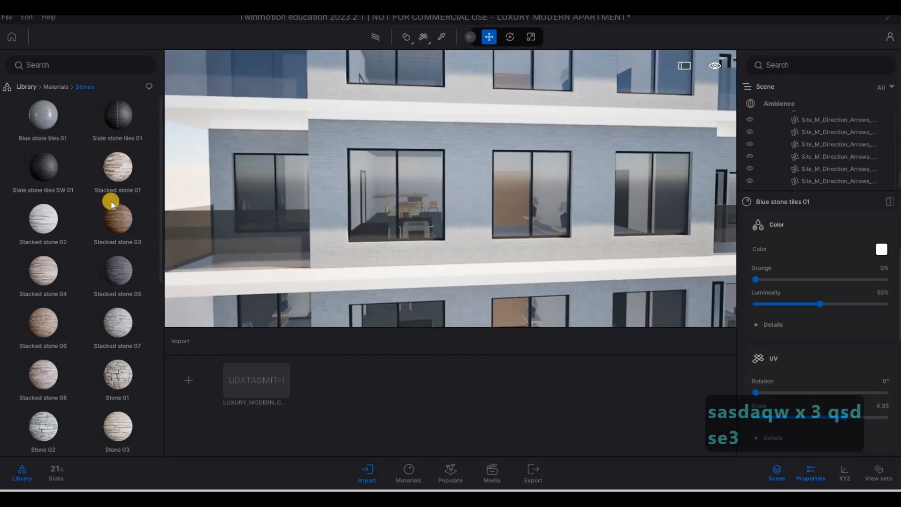
- Try Stacked stone 05 on the facade walls and check its texture around the windows and balcony
scroll(123, 190, down, 2)
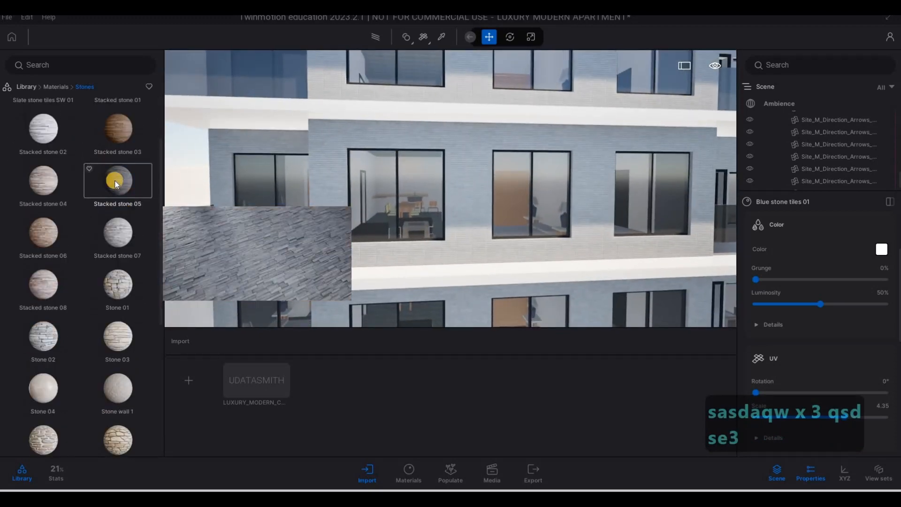
drag(320, 161, 328, 160)
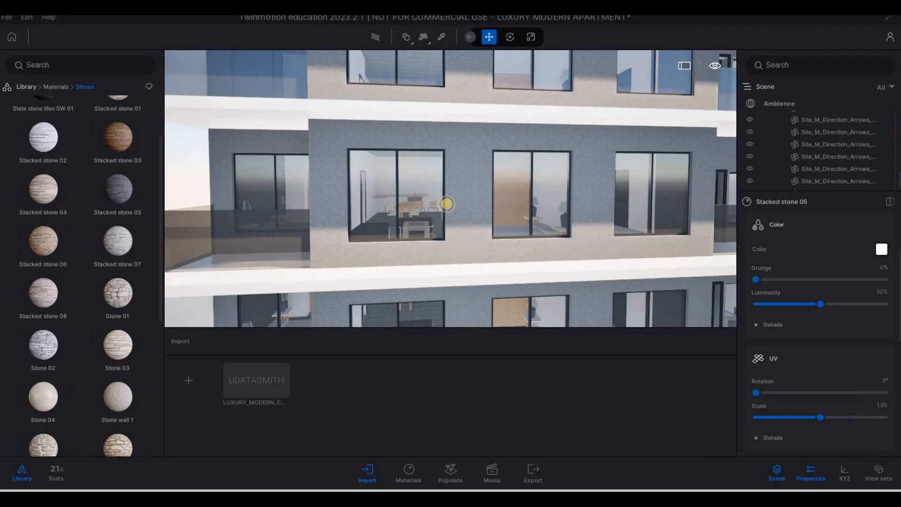
key(a)
key(w)
key(w)
key(4)
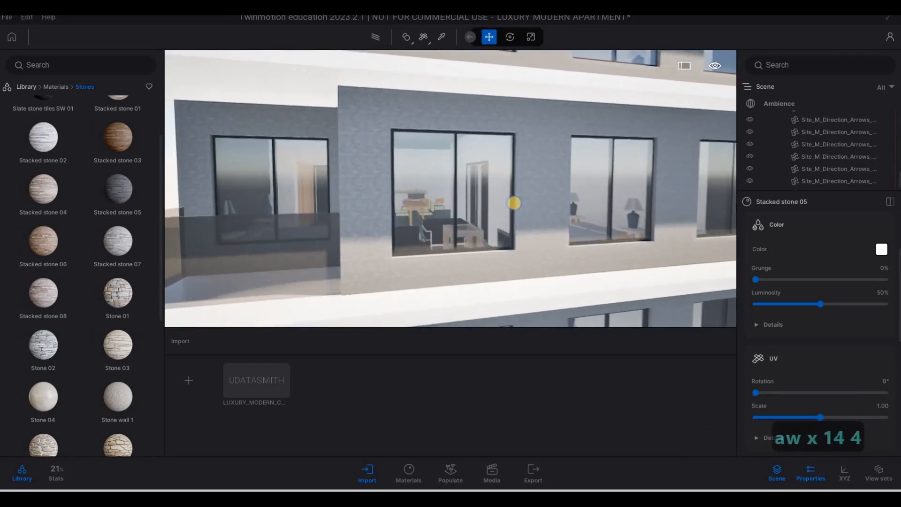
key(w)
key(d)
key(w)
key(s)
key(s)
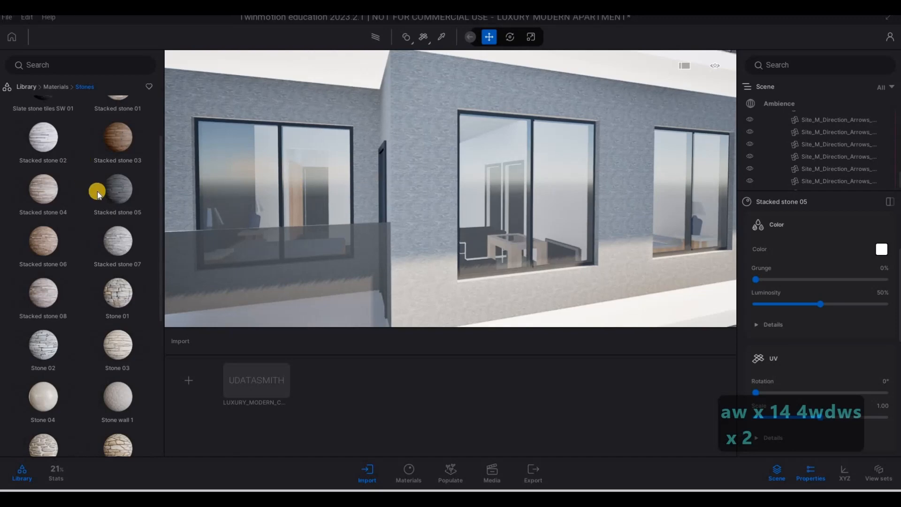
- Apply Slate stone tiles 01 to the facade walls and set the texture scale to 9.74
scroll(97, 206, down, 2)
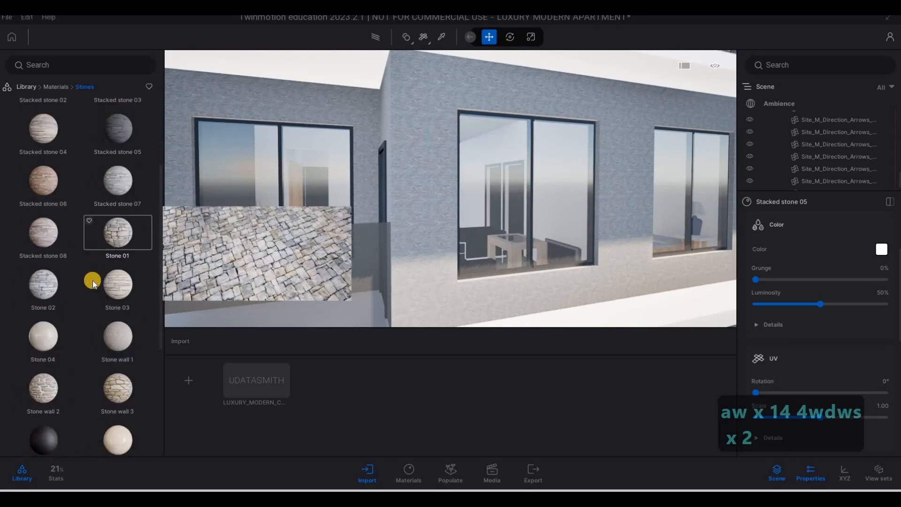
scroll(99, 278, up, 5)
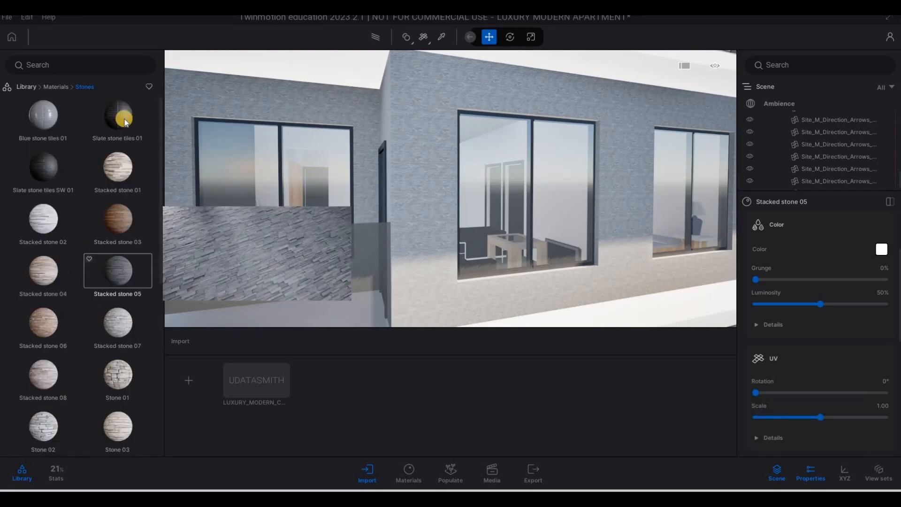
drag(126, 122, 431, 142)
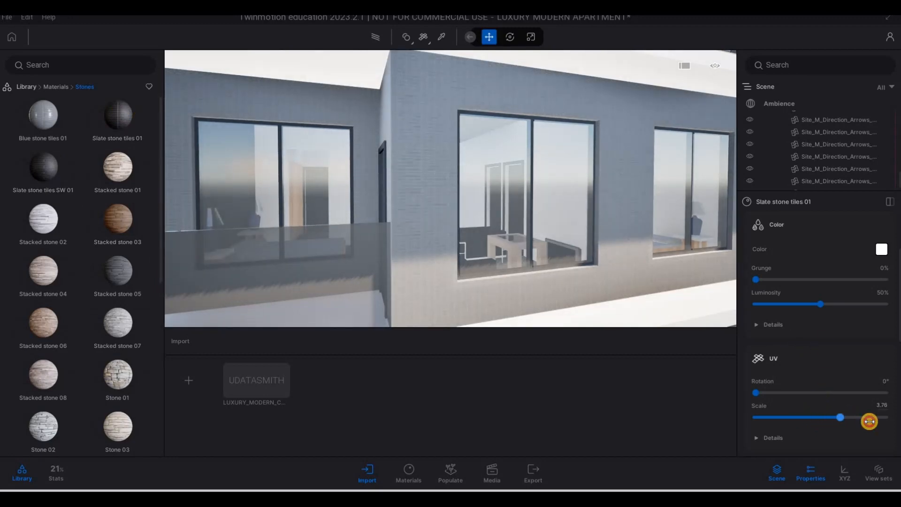
drag(869, 421, 883, 418)
- Examine the slate-tiled facade across all floors and around the building's corner
key(s)
key(d)
key(a)
key(a)
key(a)
key(a)
key(a)
key(a)
key(a)
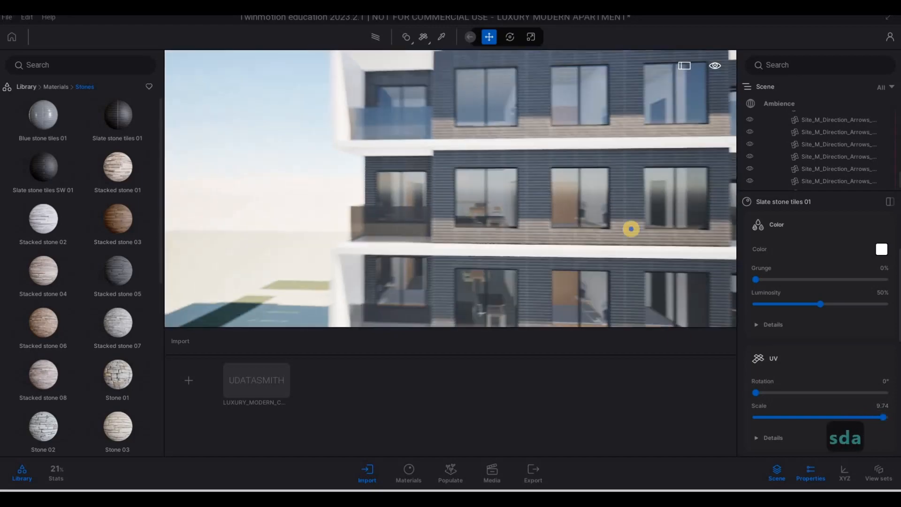
key(d)
key(a)
key(w)
key(w)
key(w)
key(w)
key(w)
key(w)
key(w)
key(w)
key(w)
key(w)
key(w)
key(w)
key(w)
key(w)
key(w)
key(w)
key(w)
key(w)
key(w)
key(w)
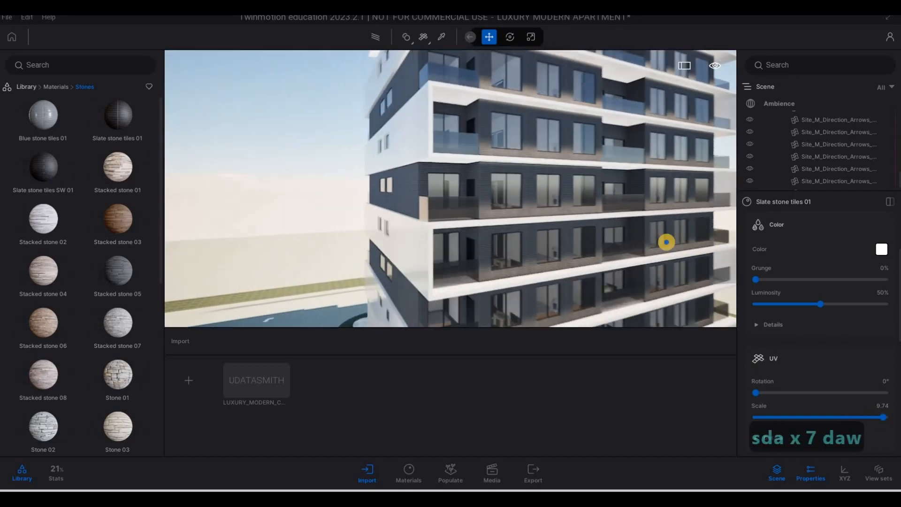
- Set the facade's Slate stone tiles 01 texture scale to 5.60
key(w)
key(w)
key(w)
key(w)
key(w)
key(w)
key(w)
key(w)
key(w)
key(w)
key(w)
key(d)
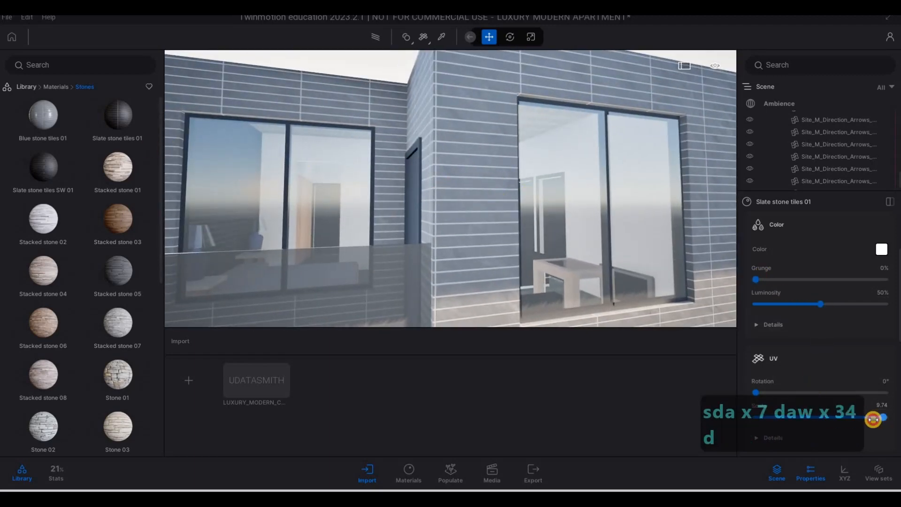
drag(873, 419, 850, 419)
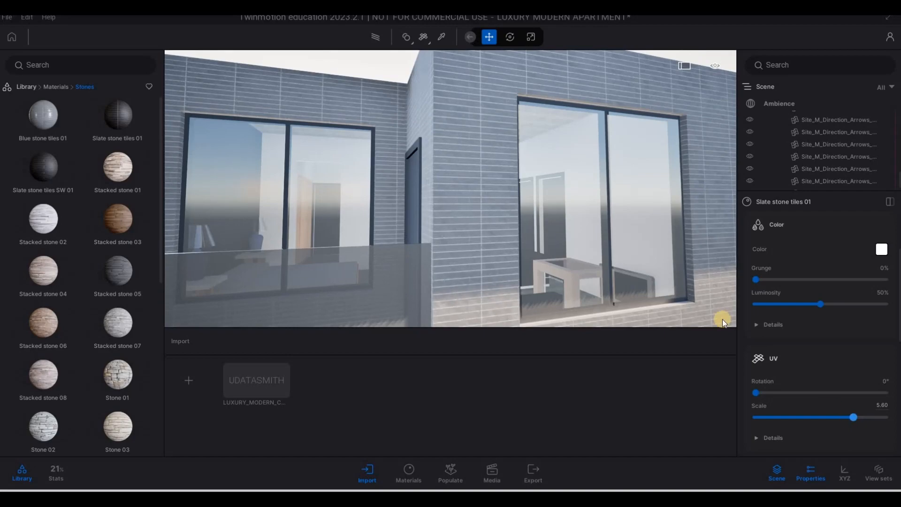
- Replace the pebble stone on the ground-floor exterior wall with Stacked stone 05
key(s)
mouse_move(589, 285)
right_down()
mouse_move(569, 286)
mouse_move(784, 332)
mouse_move(636, 254)
mouse_move(505, 235)
mouse_move(497, 248)
mouse_move(627, 275)
mouse_move(557, 285)
mouse_move(573, 272)
mouse_move(625, 291)
mouse_move(591, 266)
mouse_move(580, 269)
right_up()
key(a)
key(d)
key(a)
key(w)
key(d)
key(s)
key(a)
key(e)
key(e)
key(e)
key(w)
key(a)
key(e)
key(d)
key(w)
key(e)
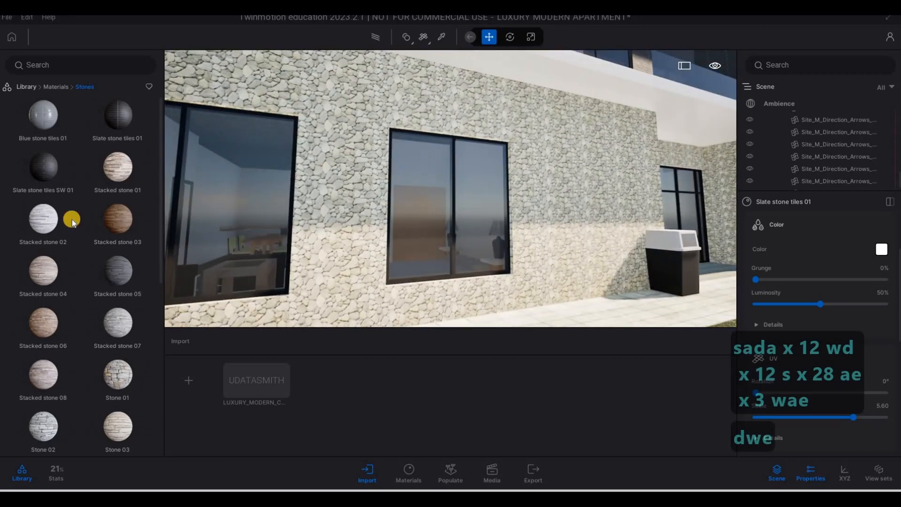
drag(117, 269, 543, 261)
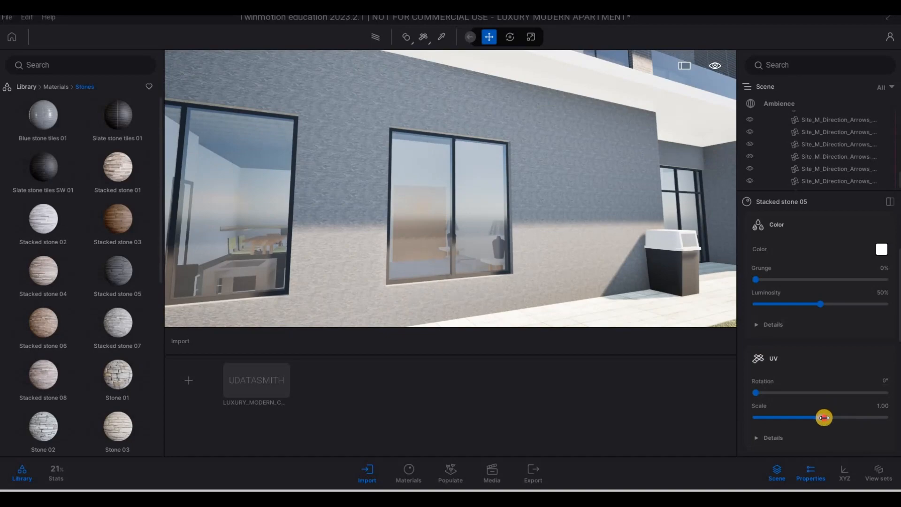
- Set the ground-floor wall's Stacked stone 05 texture scale to 8.75
drag(862, 421, 875, 421)
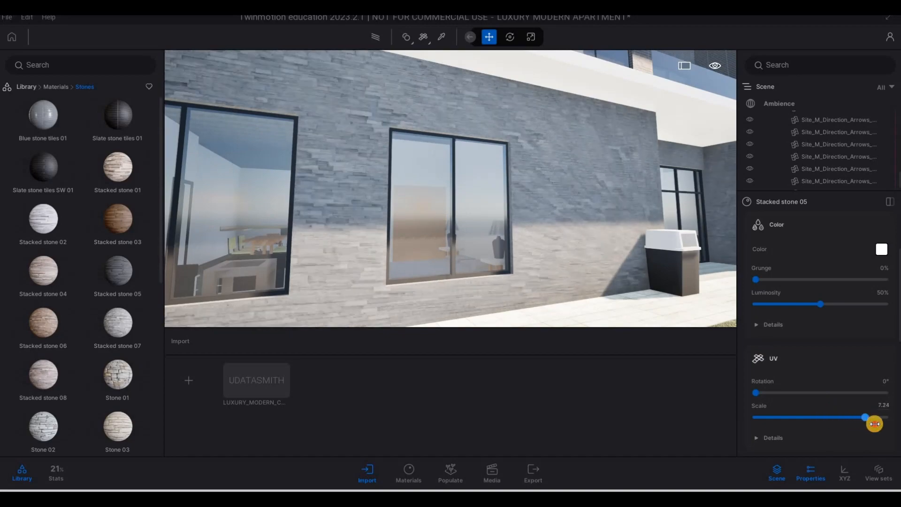
key(s)
key(q)
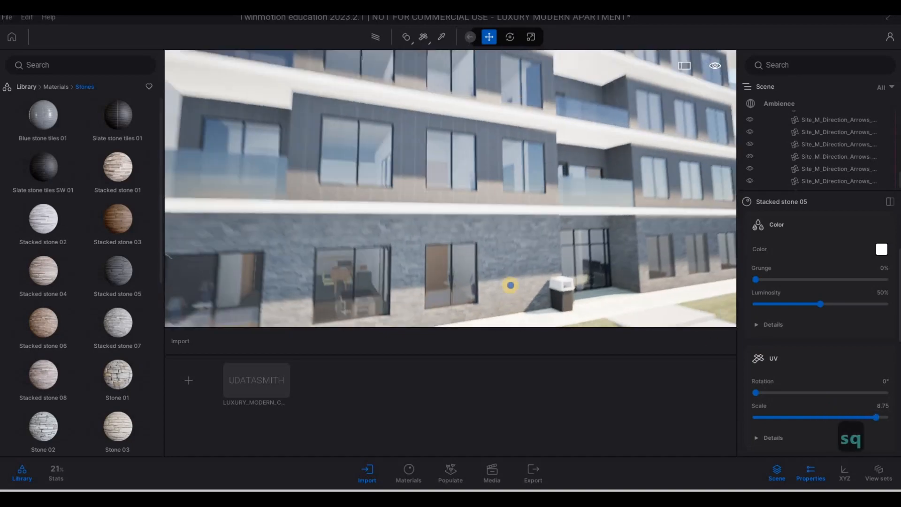
- Examine the stone-clad ground floor along the front facade and around the building's corner
key(q)
key(d)
key(s)
key(a)
key(d)
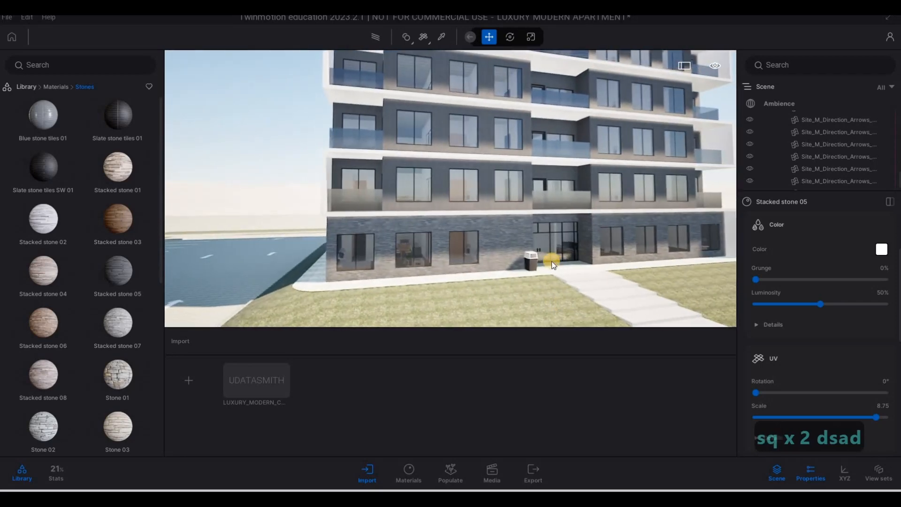
key(a)
key(a)
key(a)
key(a)
key(w)
key(w)
key(w)
key(w)
key(w)
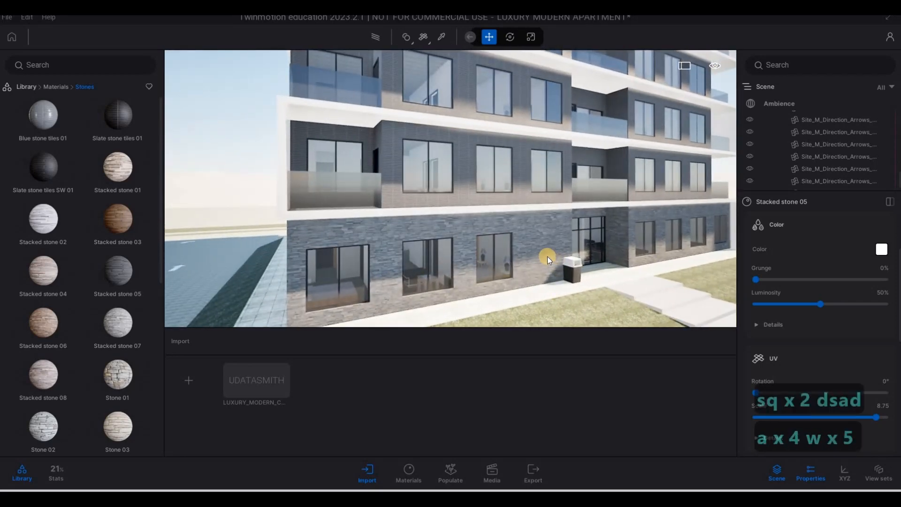
key(a)
key(a)
key(a)
key(a)
key(a)
key(a)
key(a)
key(a)
key(a)
key(a)
key(a)
key(a)
key(a)
key(a)
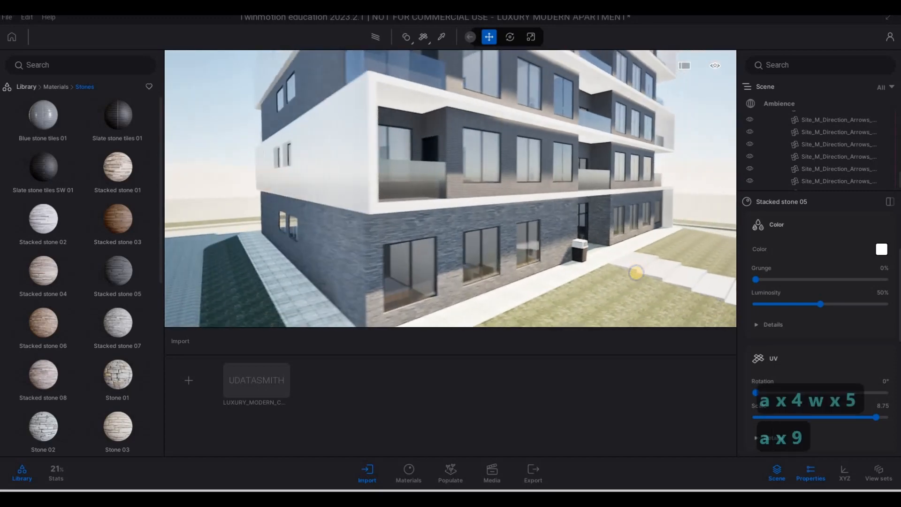
key(d)
key(w)
key(w)
key(w)
key(w)
key(w)
key(w)
key(w)
key(w)
key(w)
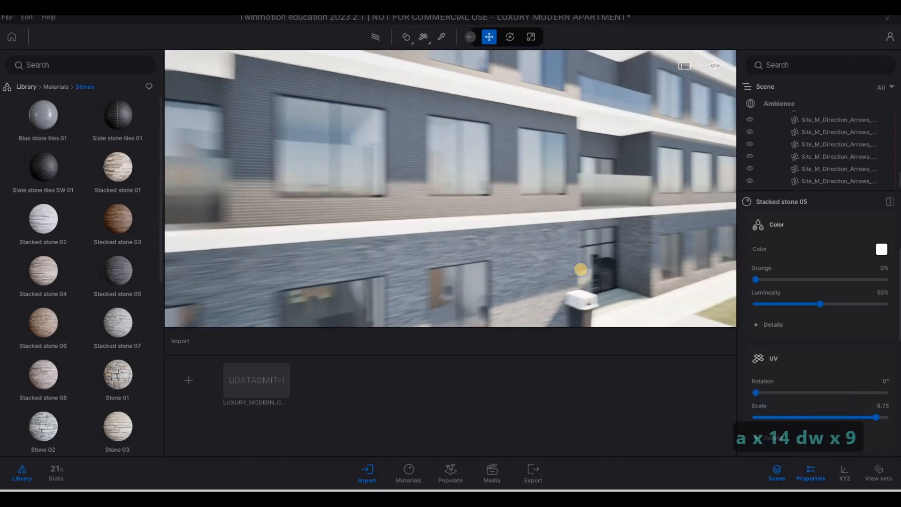
- Pick the black plastic material of the trash bin beside the entrance and set its metalness to 85%
key(e)
key(s)
key(d)
key(w)
key(d)
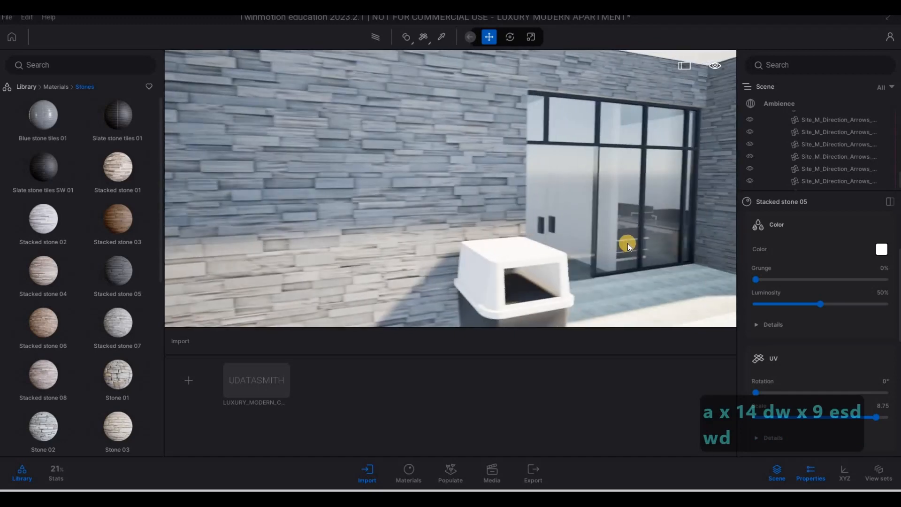
key(s)
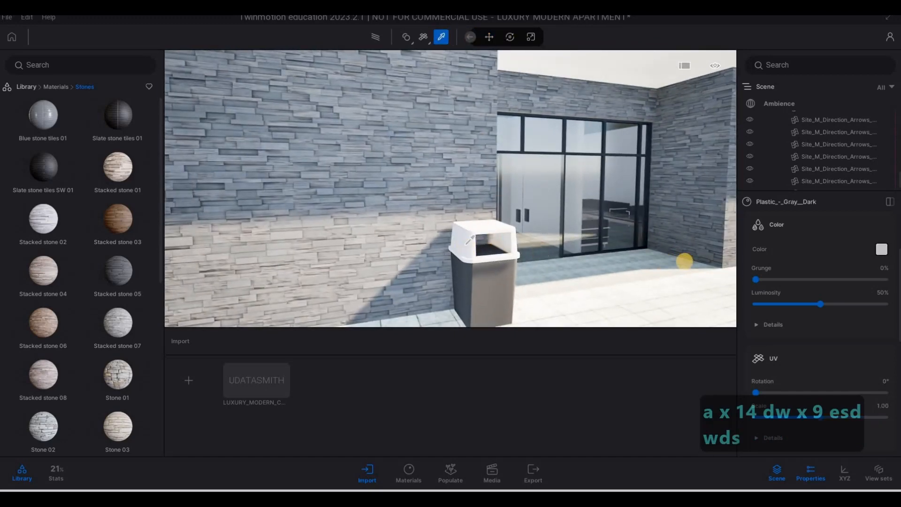
scroll(817, 328, down, 2)
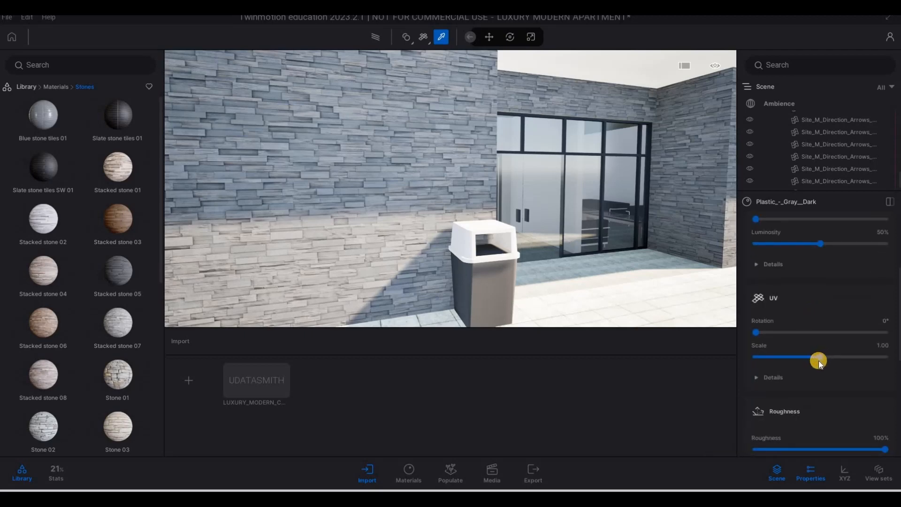
scroll(819, 365, down, 5)
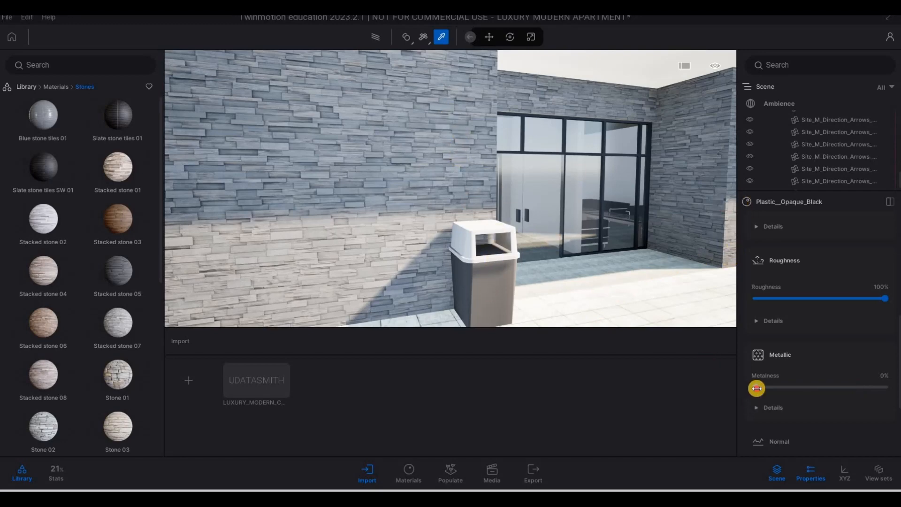
click(863, 392)
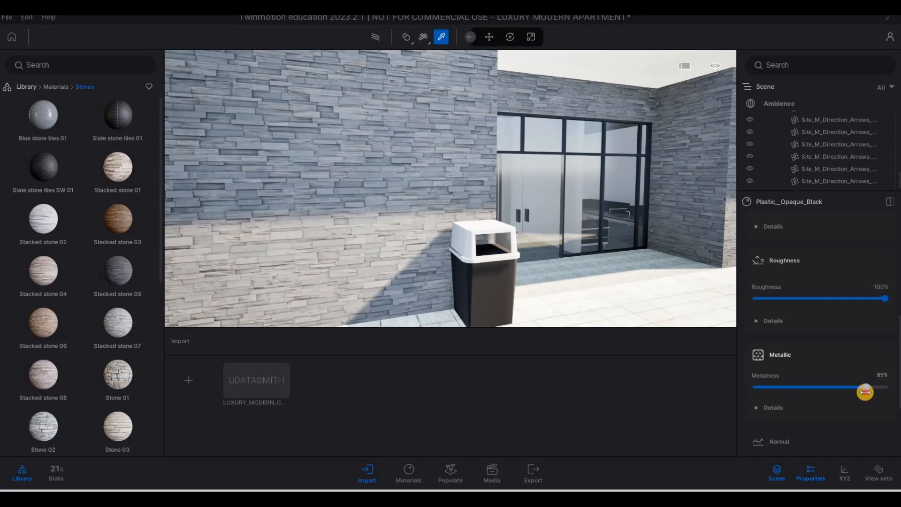
- Examine the front facade, trash bin and entrance walkway from a distance
key(s)
key(s)
key(s)
key(s)
key(s)
key(s)
key(s)
key(s)
key(s)
key(s)
key(s)
key(s)
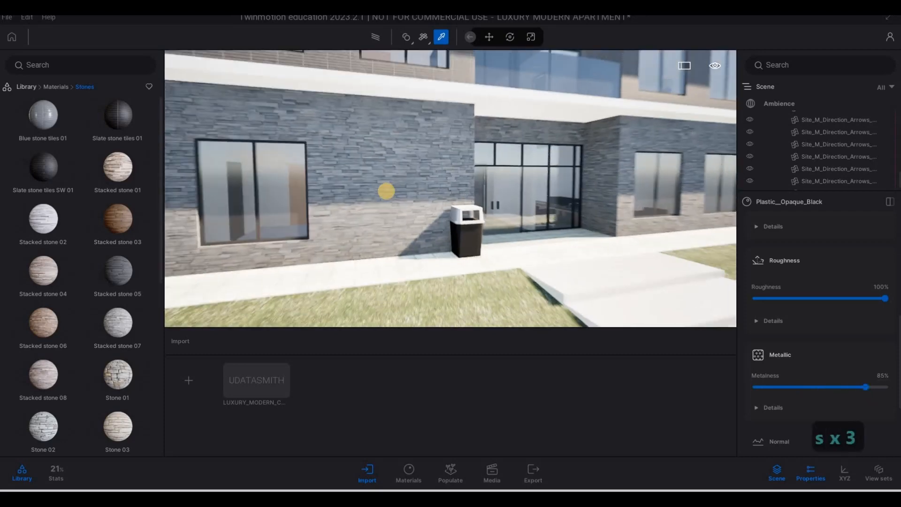
key(d)
key(a)
key(a)
key(Escape)
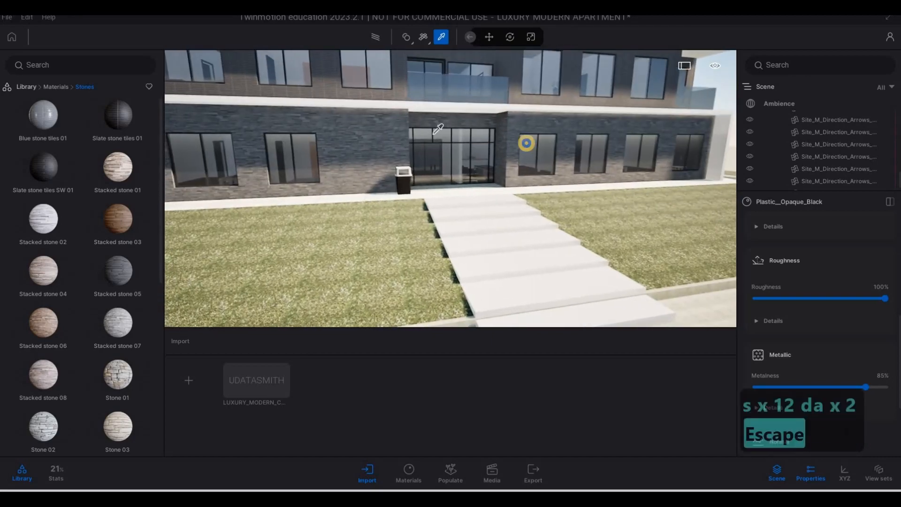
key(d)
key(s)
key(d)
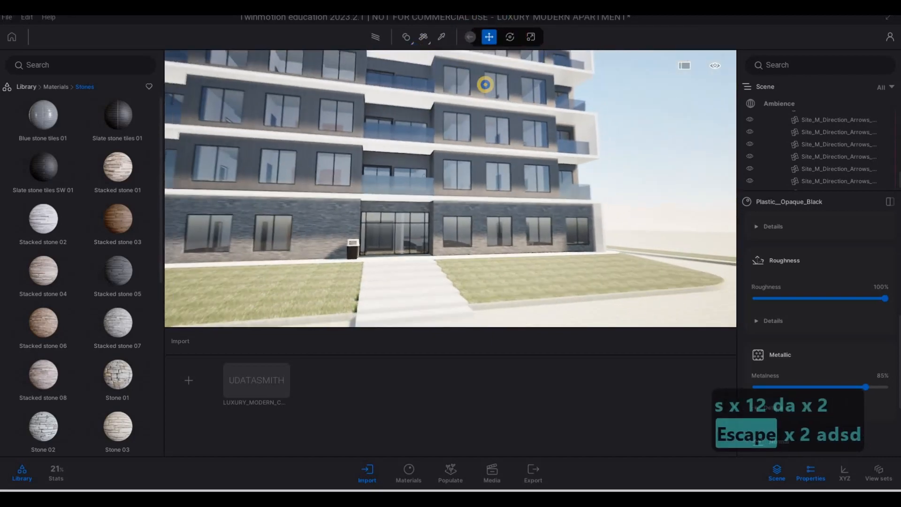
key(a)
key(w)
key(w)
key(q)
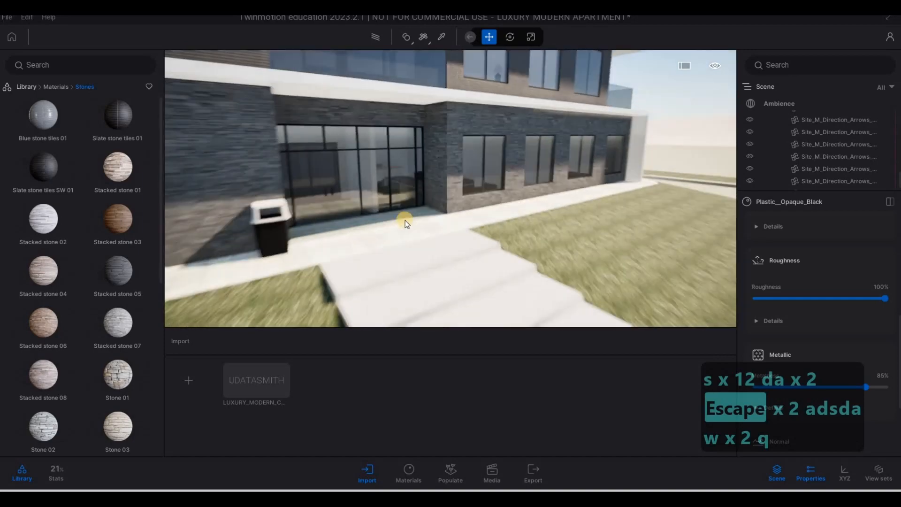
- Browse the library's man-made ground materials for a finish for the paving in front of the entrance
key(a)
key(e)
key(w)
key(q)
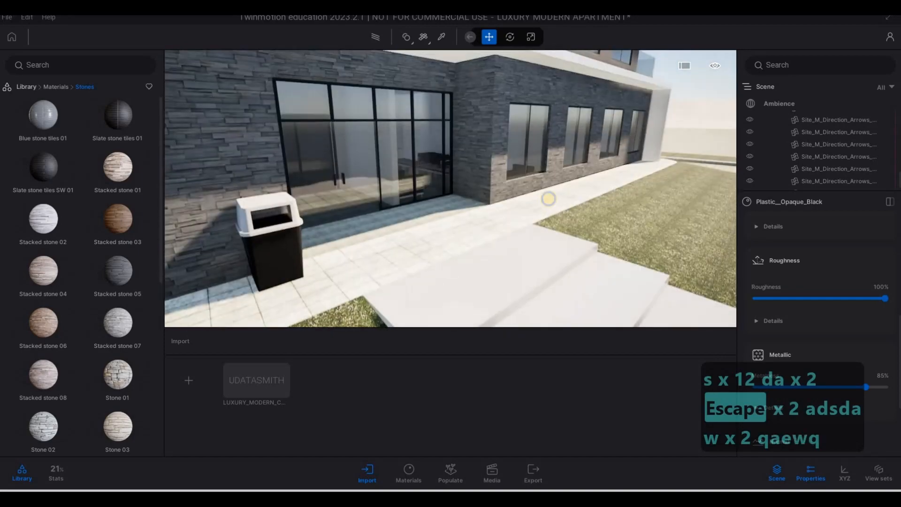
key(a)
key(e)
key(q)
key(d)
key(w)
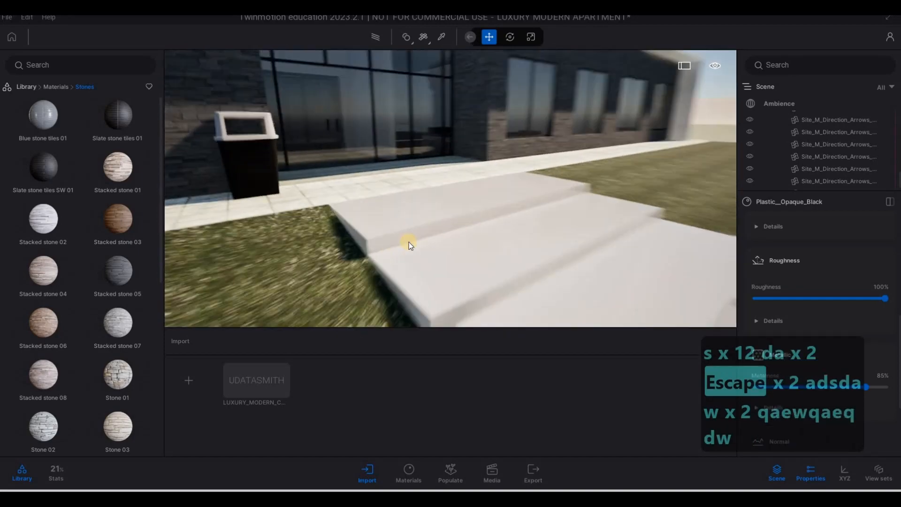
key(q)
key(s)
click(53, 87)
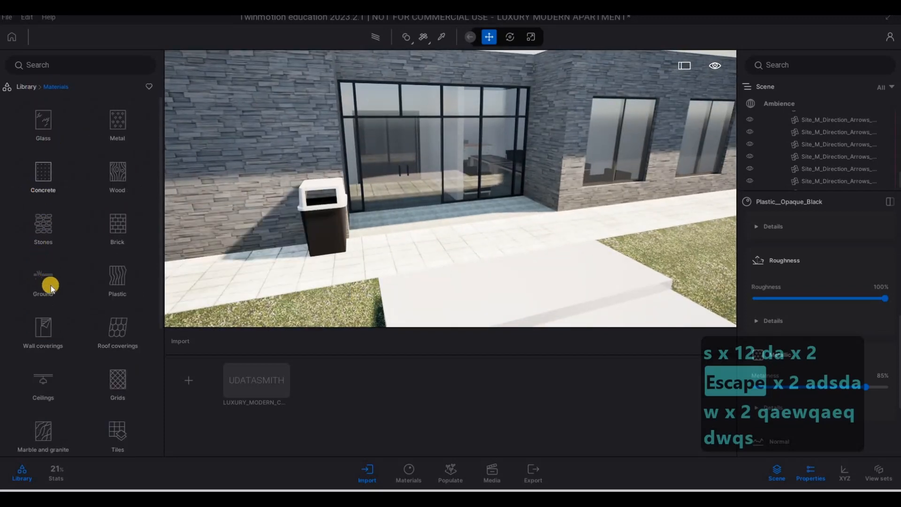
click(44, 277)
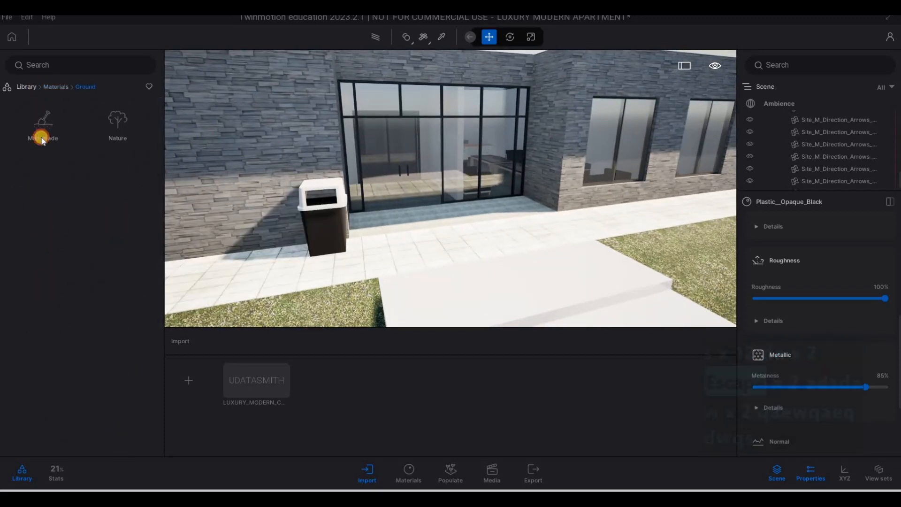
click(41, 129)
scroll(78, 202, down, 2)
click(75, 217)
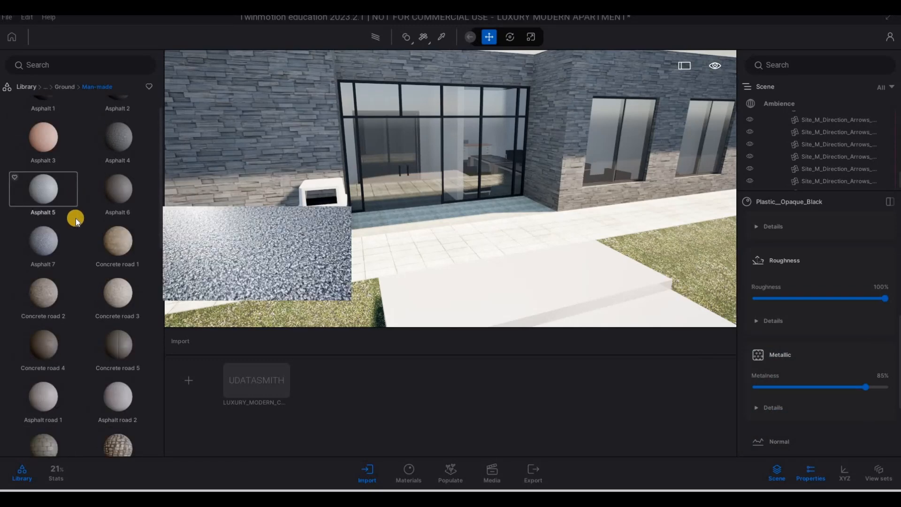
scroll(86, 227, down, 2)
click(136, 228)
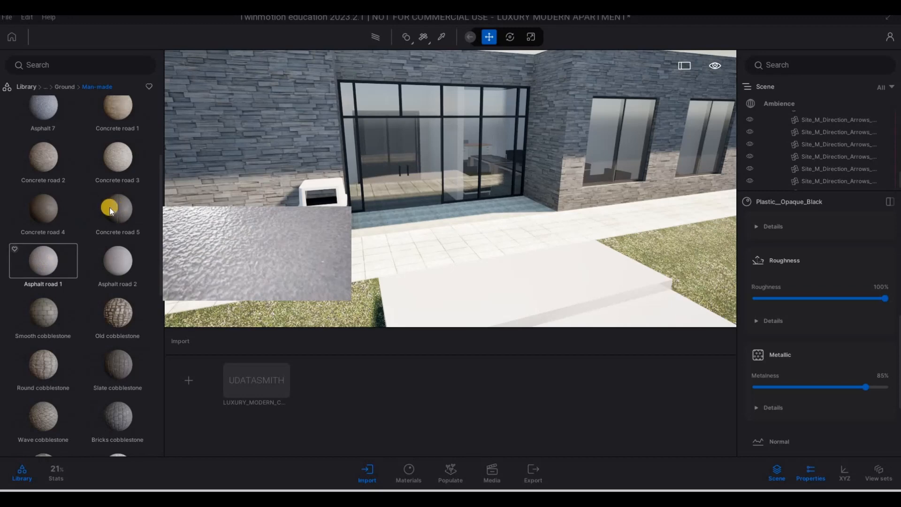
- Apply Concrete road 5 to the tiled walkway along the ground-floor wall, and replace it with Concrete road 4
drag(118, 211, 380, 275)
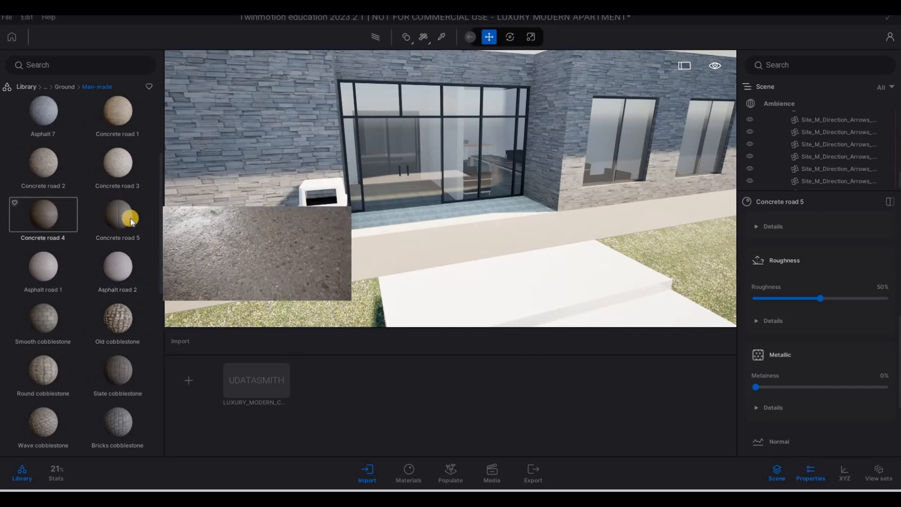
drag(220, 236, 407, 222)
key(a)
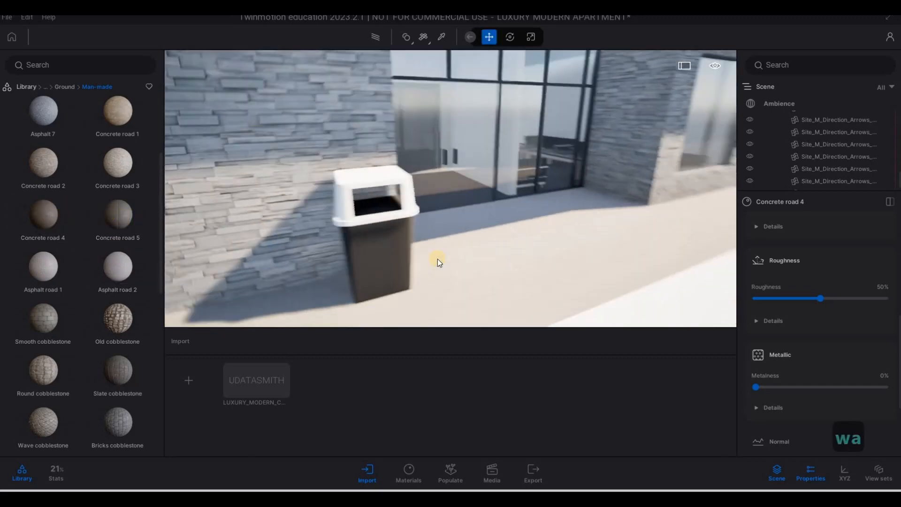
key(w)
key(d)
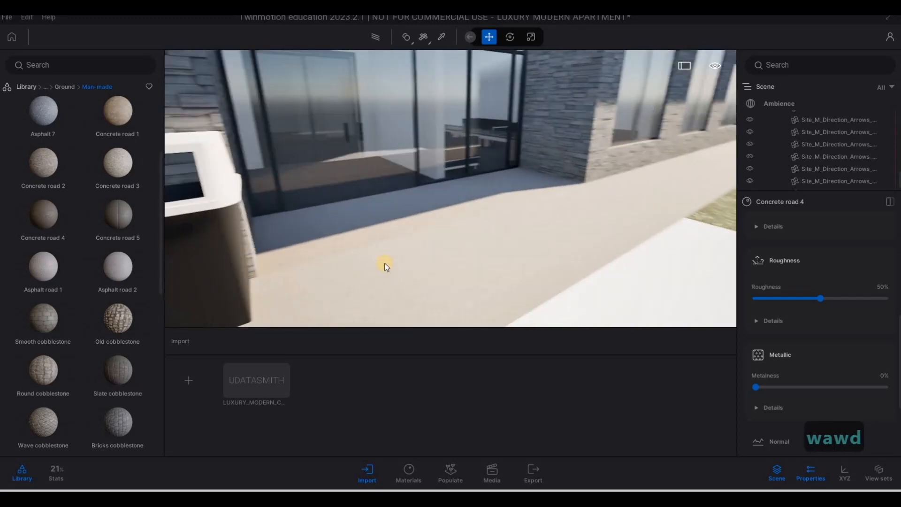
key(w)
drag(41, 212, 315, 236)
key(s)
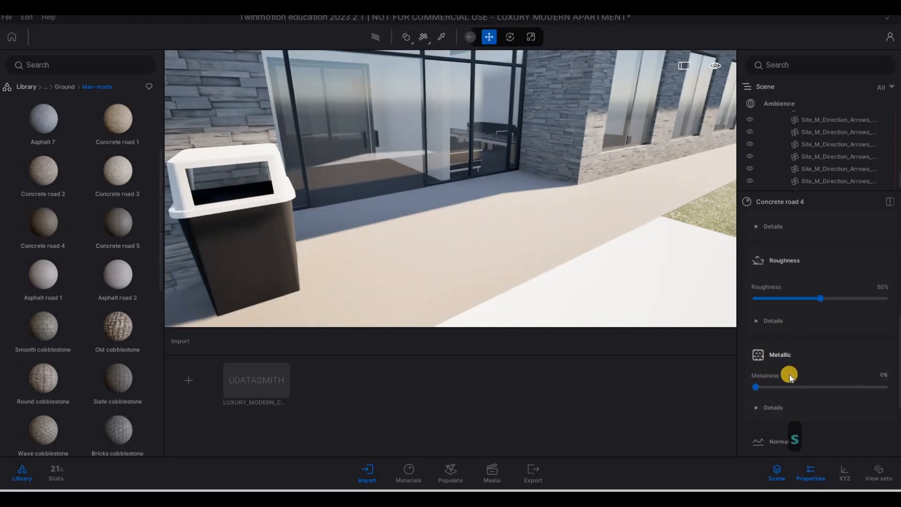
- Set the walkway's Concrete road 4 texture scale to 6.78 and check the surface up close
scroll(791, 376, down, 3)
scroll(791, 377, up, 2)
scroll(791, 376, up, 3)
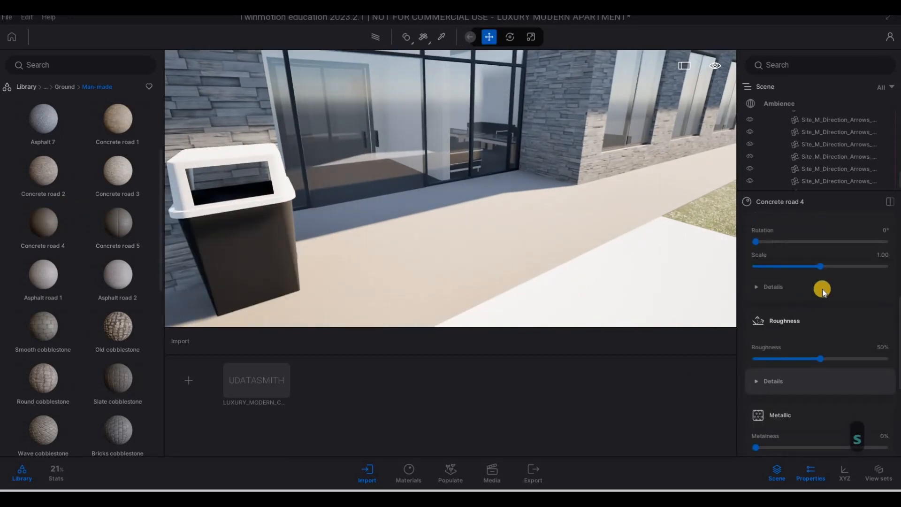
drag(821, 281, 845, 281)
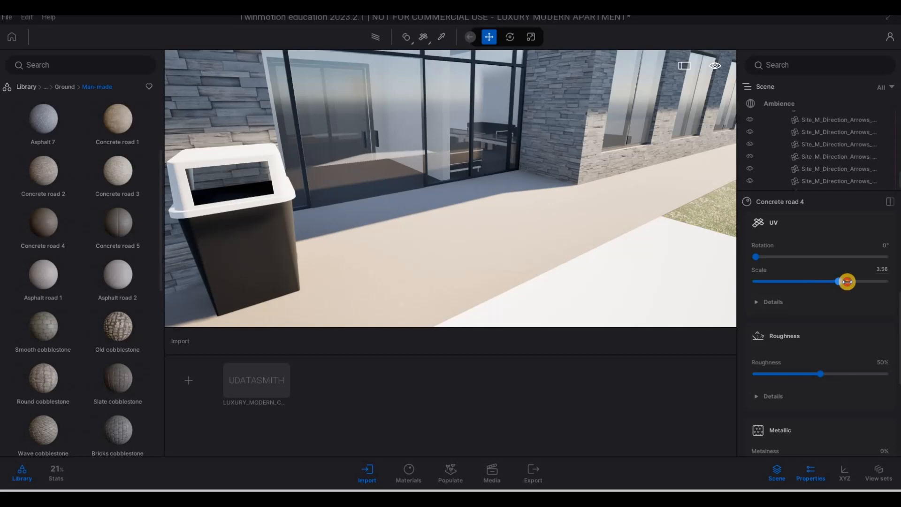
key(a)
right_drag(646, 237, 719, 251)
key(w)
key(d)
key(w)
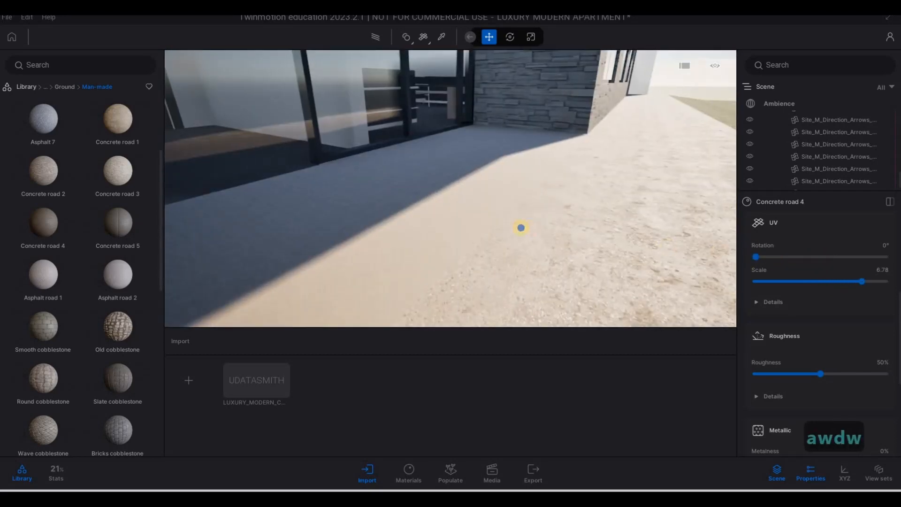
- Apply Asphalt 4 to the white stepped slabs leading across the lawn to the entrance
key(d)
key(s)
key(d)
right_drag(520, 228, 156, 227)
key(a)
key(s)
key(e)
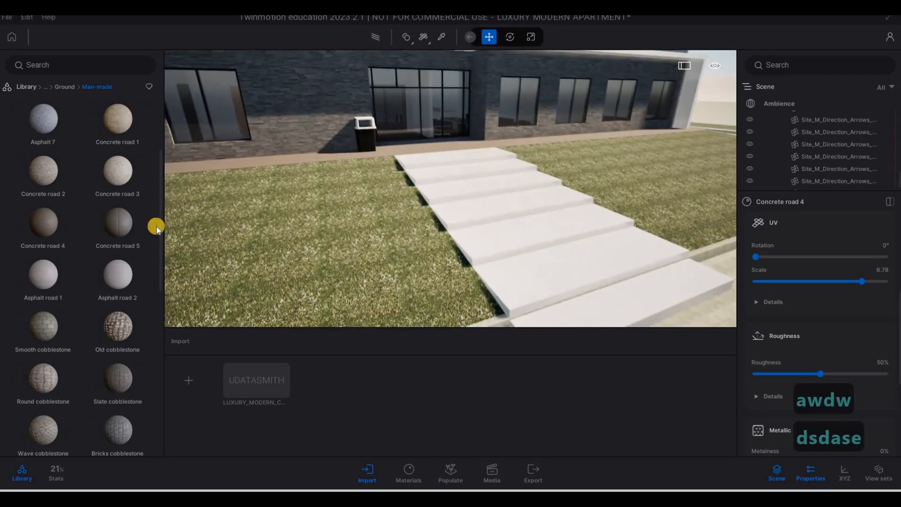
key(s)
scroll(77, 287, down, 1)
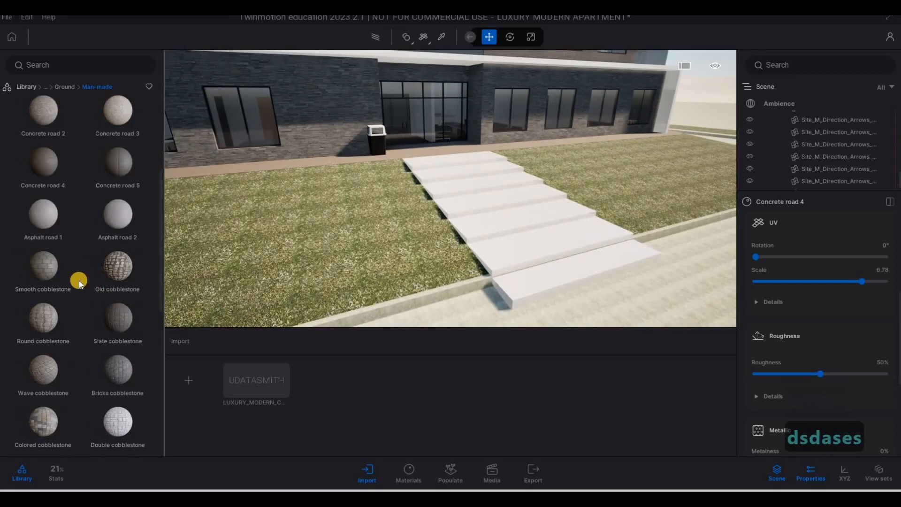
scroll(81, 277, up, 4)
right_drag(394, 203, 429, 211)
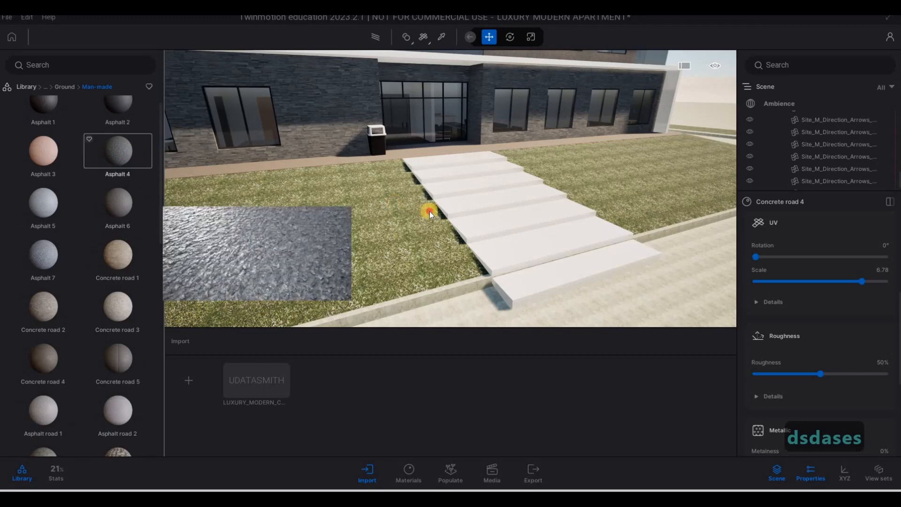
drag(429, 211, 488, 222)
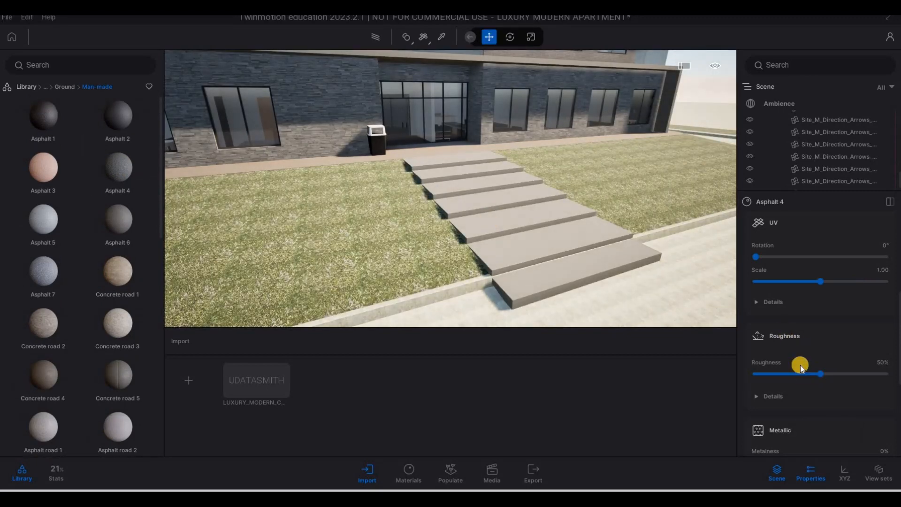
- Set the entrance steps' Asphalt 4 texture scale to 5.27
scroll(819, 258, down, 1)
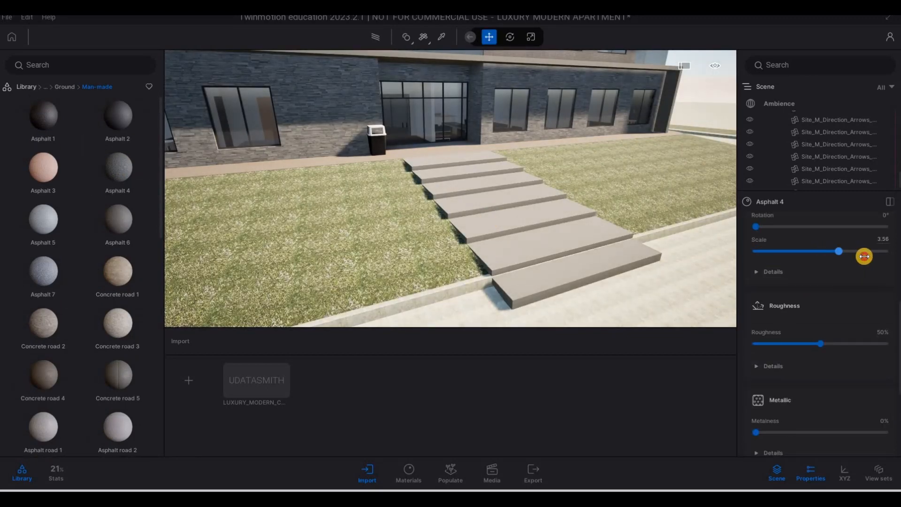
key(w)
key(d)
key(s)
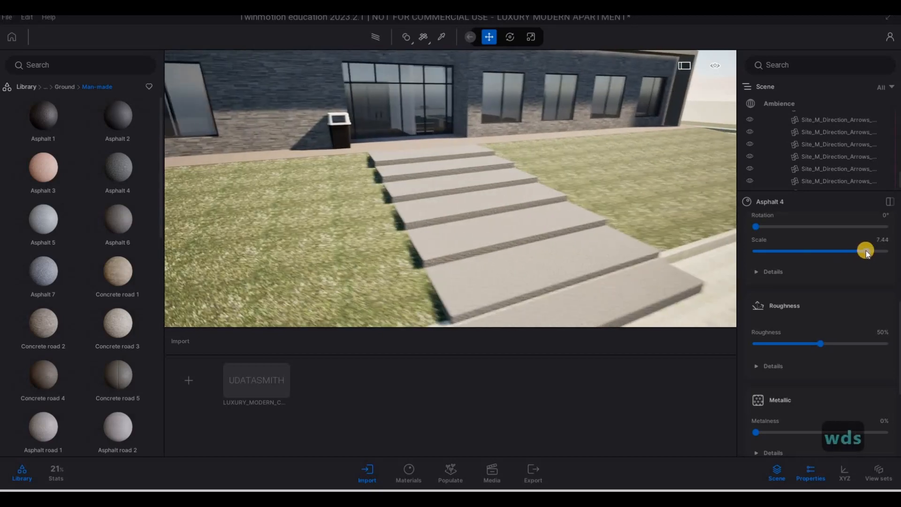
drag(866, 252, 851, 252)
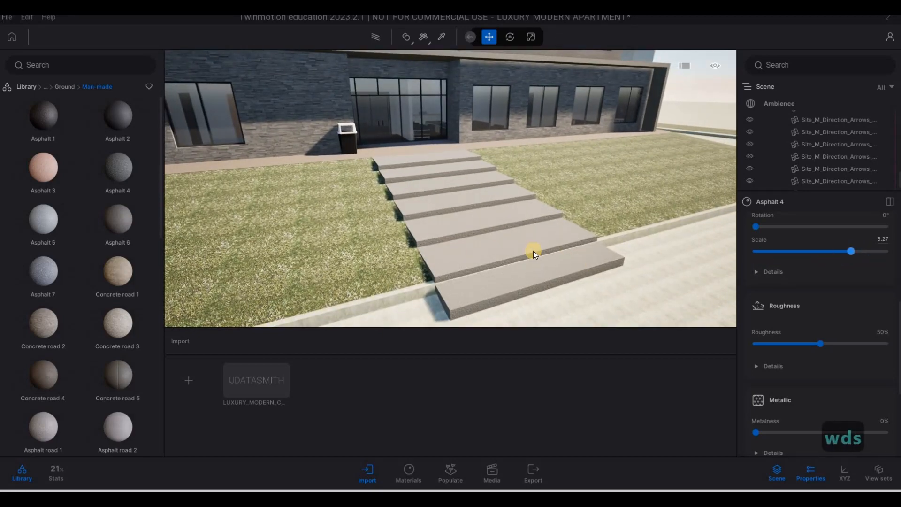
- Inspect the entrance steps up close and set their Asphalt 4 texture scale to 5.14
key(w)
key(w)
key(w)
key(w)
key(e)
key(q)
key(s)
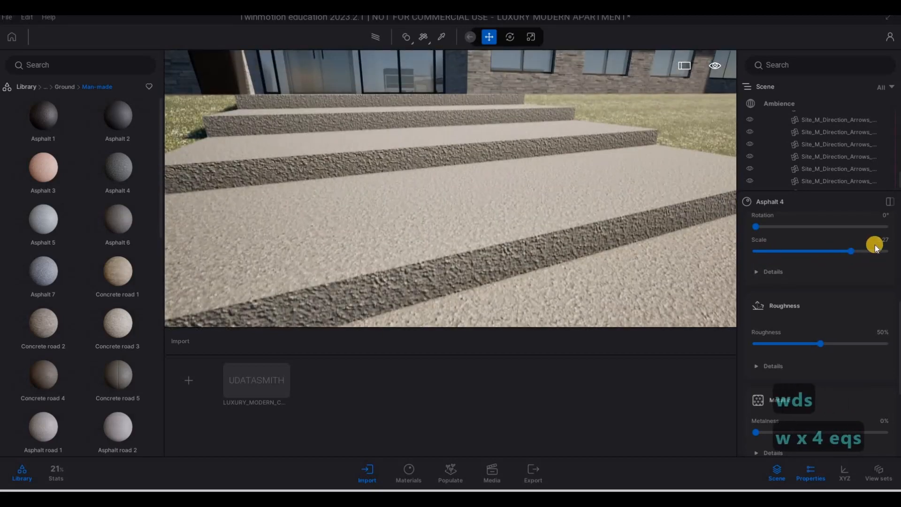
drag(845, 254, 843, 254)
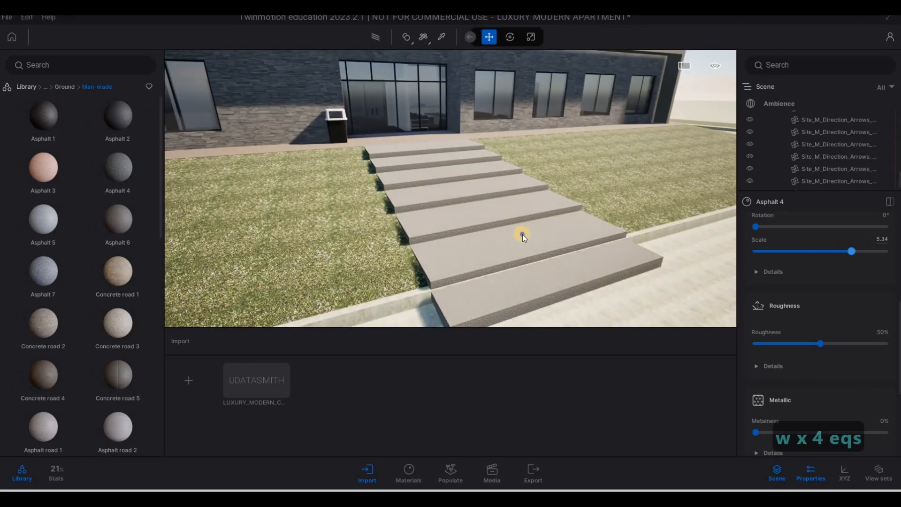
key(s)
key(s)
key(a)
key(e)
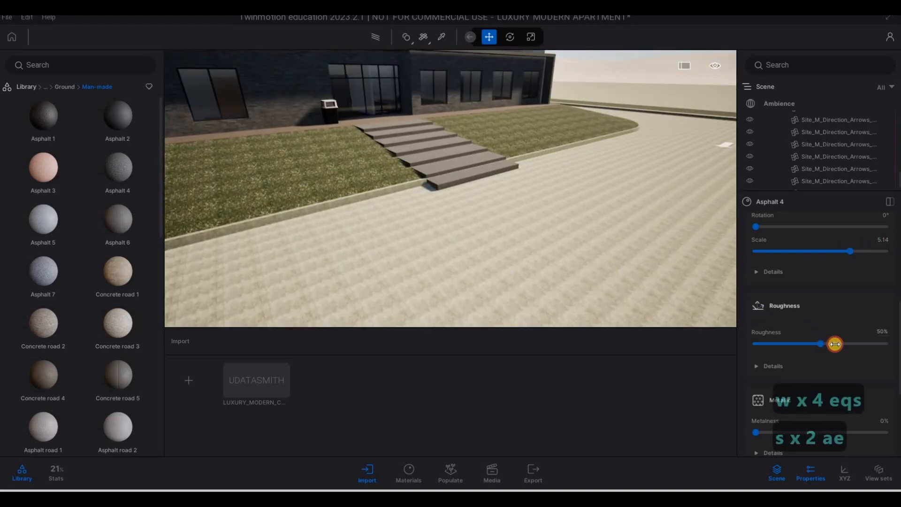
- Raise the roughness of the entrance steps' Asphalt 4 material to 65%
key(w)
key(w)
key(w)
key(w)
key(w)
key(w)
key(w)
key(w)
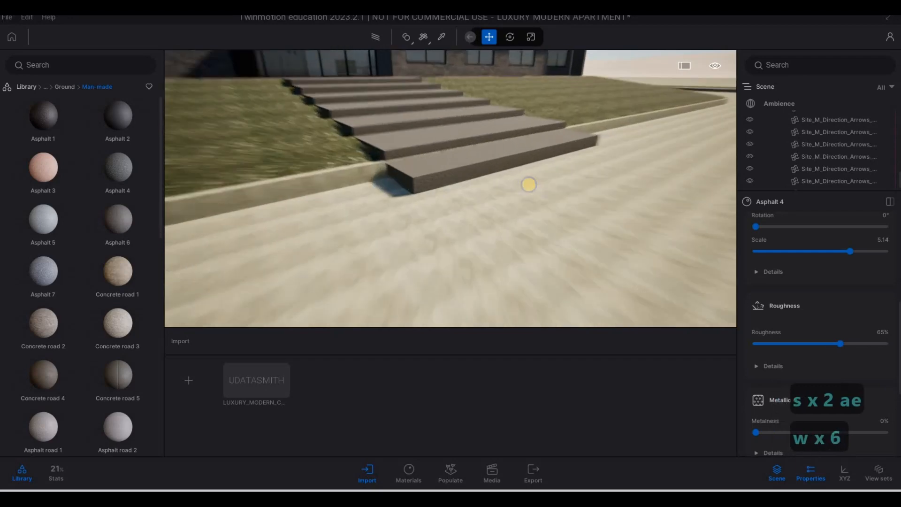
- Reduce the entrance steps' Asphalt 4 texture scale to 3.17 and check the slabs from near and far
key(d)
key(a)
key(q)
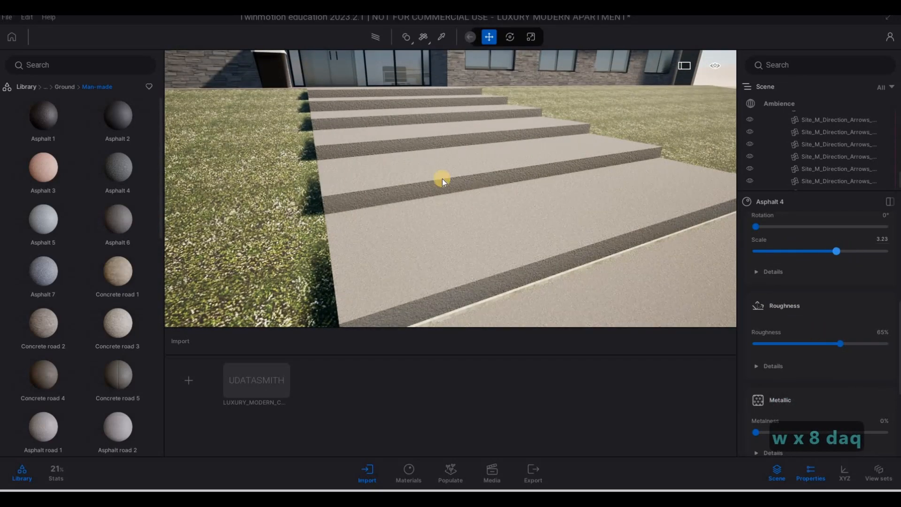
key(s)
key(s)
key(s)
key(s)
key(s)
key(s)
key(s)
key(s)
key(a)
key(d)
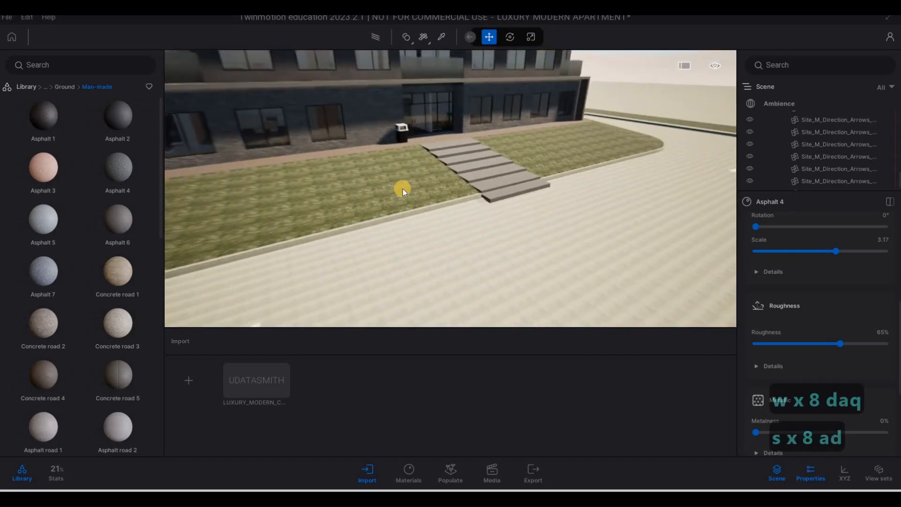
- Apply Asphalt 2 to the light tiled road surface in front of the lawn and entrance steps
key(a)
key(w)
mouse_move(121, 111)
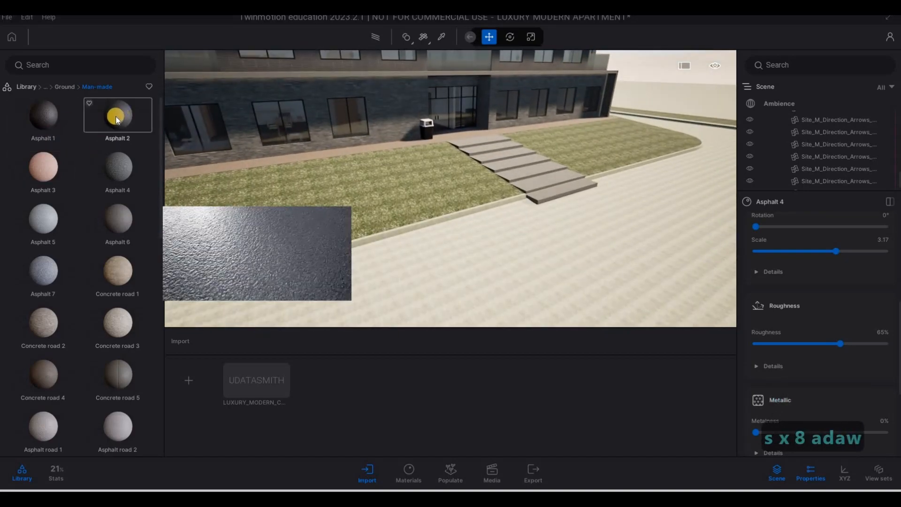
key(w)
key(w)
key(w)
key(w)
key(w)
key(w)
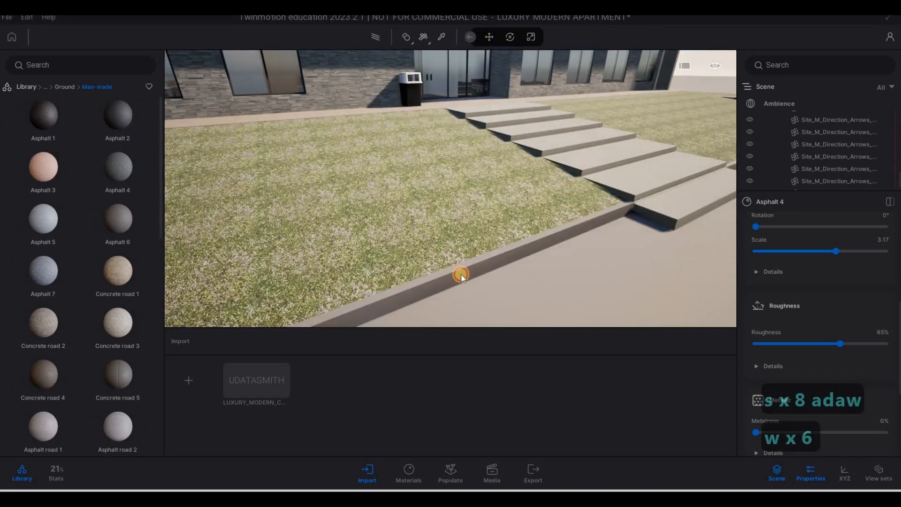
- Examine the Asphalt 2 surface across the driveway, planted islands and parking bays around the building
key(s)
key(d)
key(d)
key(d)
key(d)
key(d)
key(d)
key(d)
key(d)
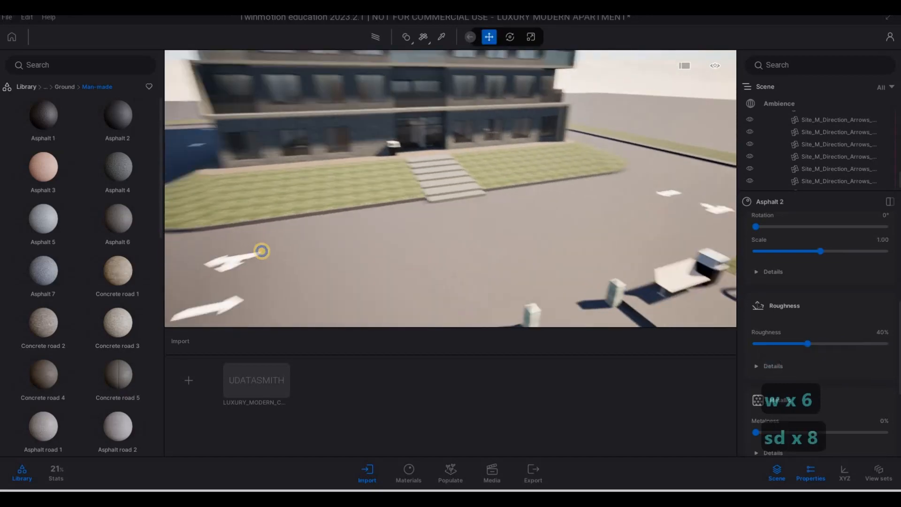
key(a)
key(a)
key(a)
key(a)
key(w)
key(e)
key(a)
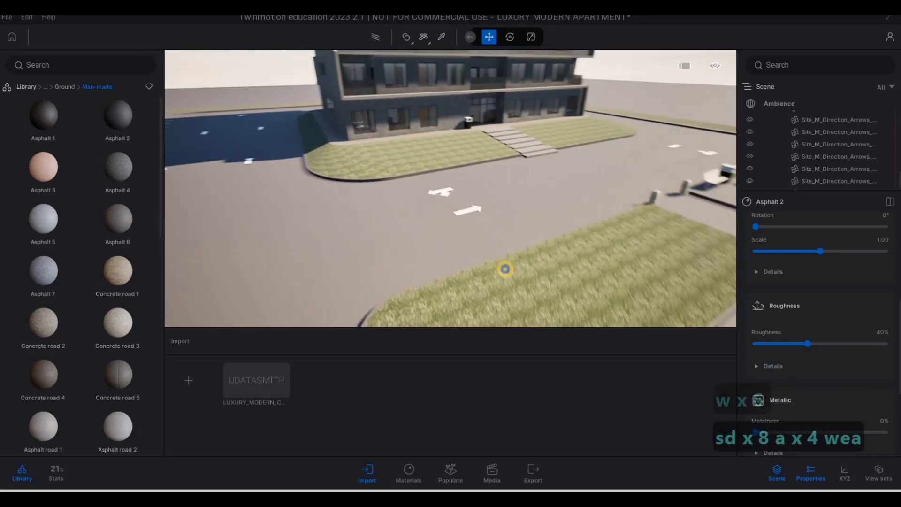
key(a)
key(a)
key(a)
key(w)
key(d)
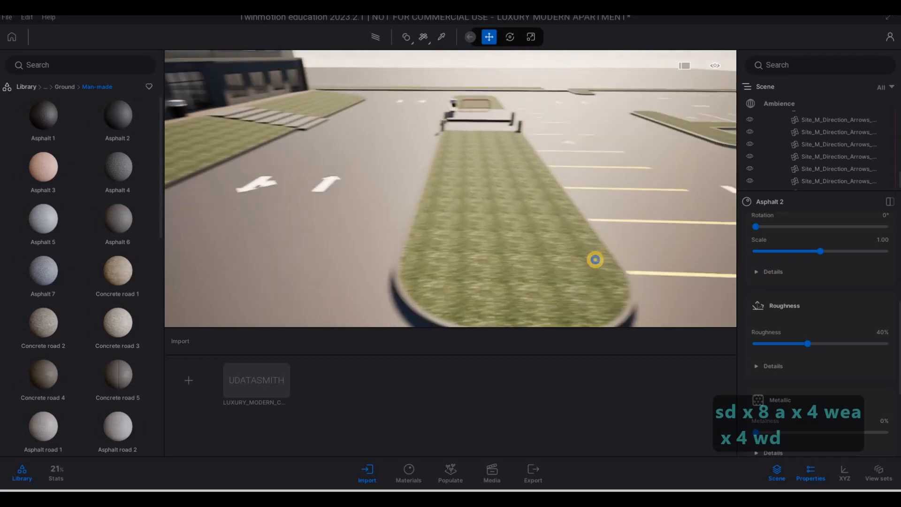
key(w)
key(w)
key(q)
key(d)
key(d)
key(d)
key(d)
key(d)
key(d)
key(d)
key(d)
key(d)
key(d)
key(d)
key(d)
key(d)
key(d)
key(d)
key(d)
key(d)
key(d)
key(d)
key(d)
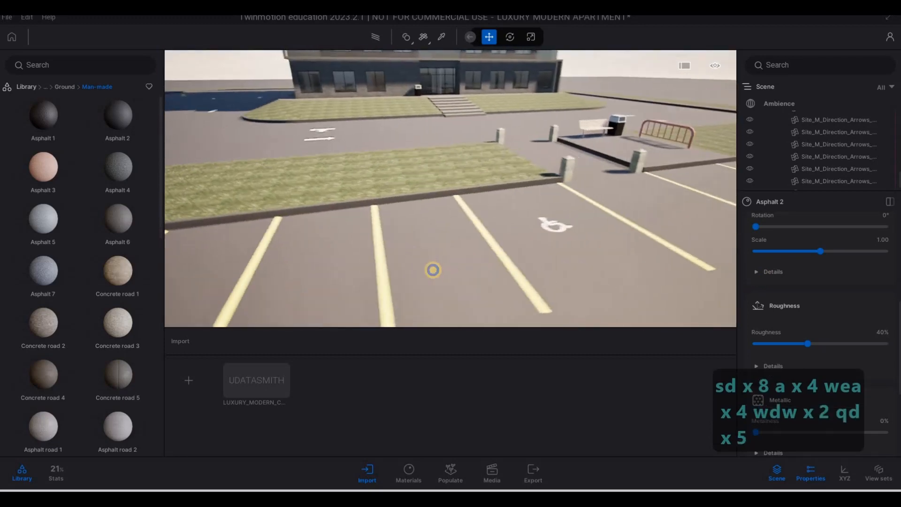
key(d)
key(w)
key(a)
key(a)
key(a)
key(a)
key(a)
key(a)
key(a)
key(a)
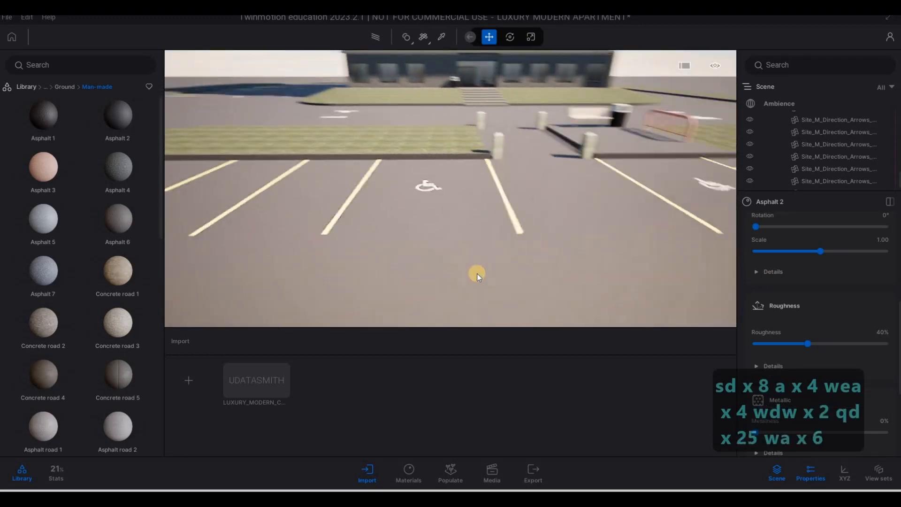
key(s)
key(d)
key(d)
key(d)
key(d)
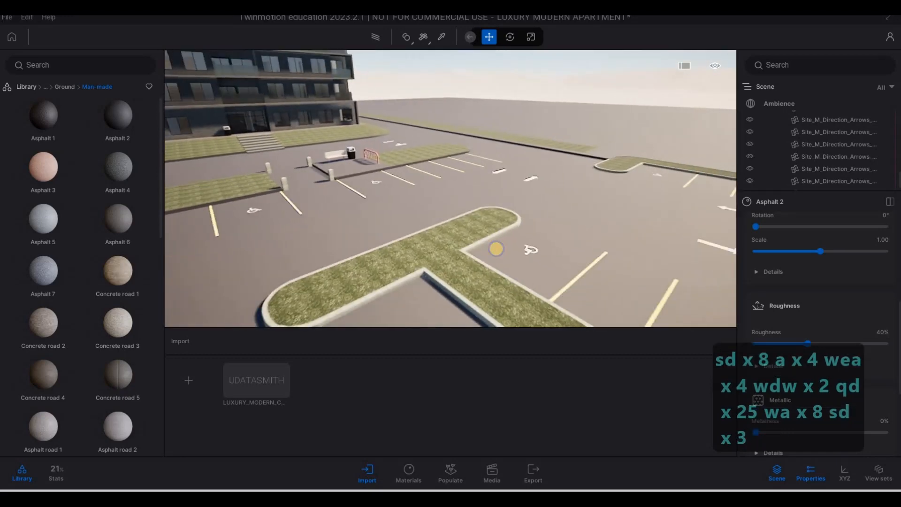
key(d)
key(w)
key(w)
key(w)
key(w)
key(w)
key(w)
key(w)
key(w)
key(w)
key(w)
key(w)
key(w)
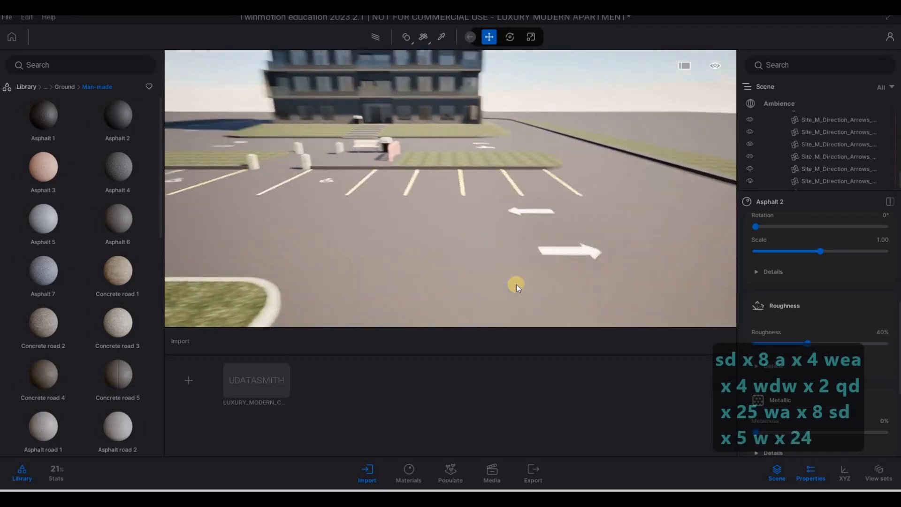
key(w)
key(w)
key(w)
key(w)
key(w)
key(w)
key(w)
key(a)
key(w)
key(q)
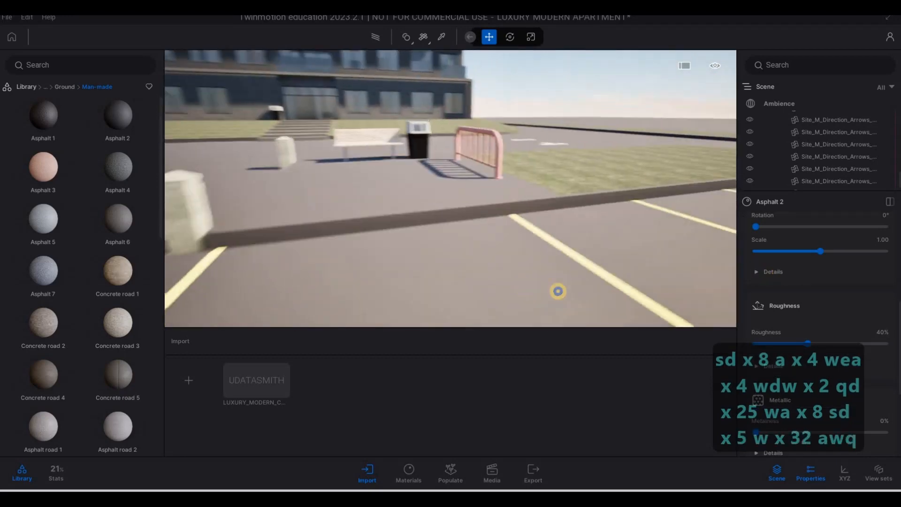
key(a)
key(w)
key(s)
key(d)
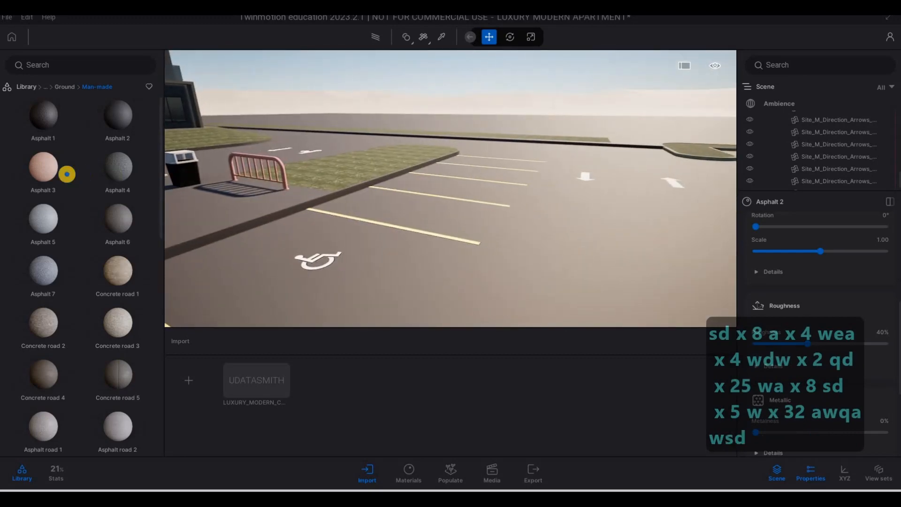
- Examine the asphalt parking bays and driveway, and the building's entrance front seen from a distance
key(w)
right_drag(67, 174, 362, 73)
key(q)
key(a)
key(s)
key(d)
key(a)
key(a)
key(a)
key(a)
key(s)
key(s)
key(s)
key(s)
key(s)
key(w)
key(s)
key(a)
key(w)
key(w)
key(w)
key(w)
key(w)
key(w)
key(w)
key(w)
key(w)
key(w)
key(w)
key(w)
key(w)
key(w)
key(w)
key(w)
key(w)
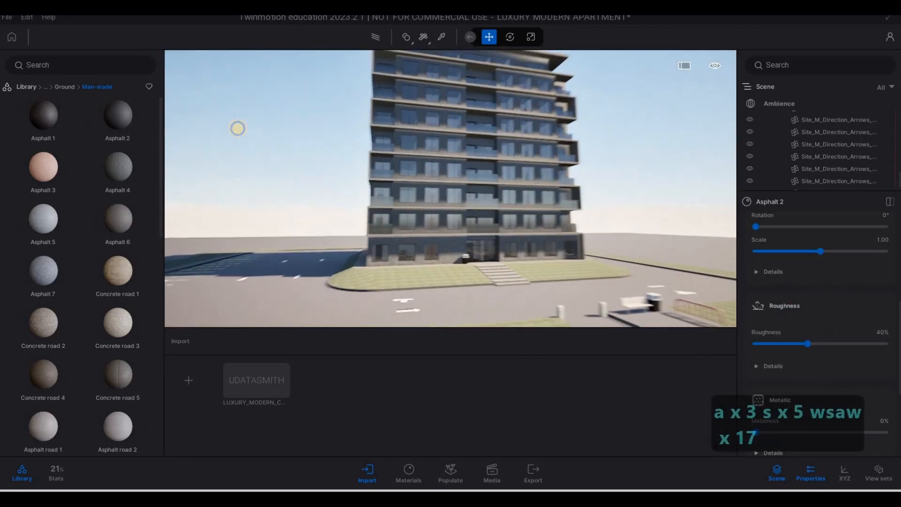
key(w)
key(w)
key(w)
key(w)
key(w)
key(w)
key(w)
key(w)
key(w)
key(w)
key(w)
key(w)
key(w)
key(w)
key(w)
key(w)
key(w)
key(w)
key(w)
key(w)
- Examine the front facade's floor bands, balconies and entrance area up close from side to side
key(q)
key(q)
key(q)
key(q)
right_drag(255, 150, 438, 191)
key(a)
key(a)
key(a)
key(a)
key(a)
key(a)
key(a)
key(a)
key(a)
key(a)
key(a)
key(a)
key(a)
key(a)
key(a)
key(a)
key(a)
key(a)
key(a)
key(a)
key(a)
key(d)
key(s)
key(d)
key(d)
key(d)
key(d)
key(d)
key(d)
key(d)
key(d)
key(d)
key(d)
key(d)
key(d)
key(d)
key(d)
key(d)
key(d)
key(w)
key(s)
- Undo the Asphalt 2 road material and the entrance steps' Asphalt 4 scale, roughness and material assignment
key(ctrl+z)
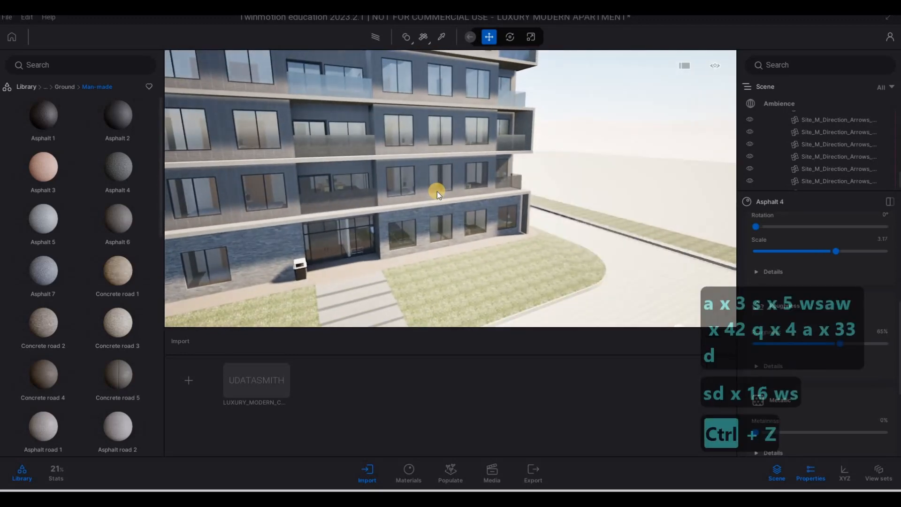
key(ctrl+z)
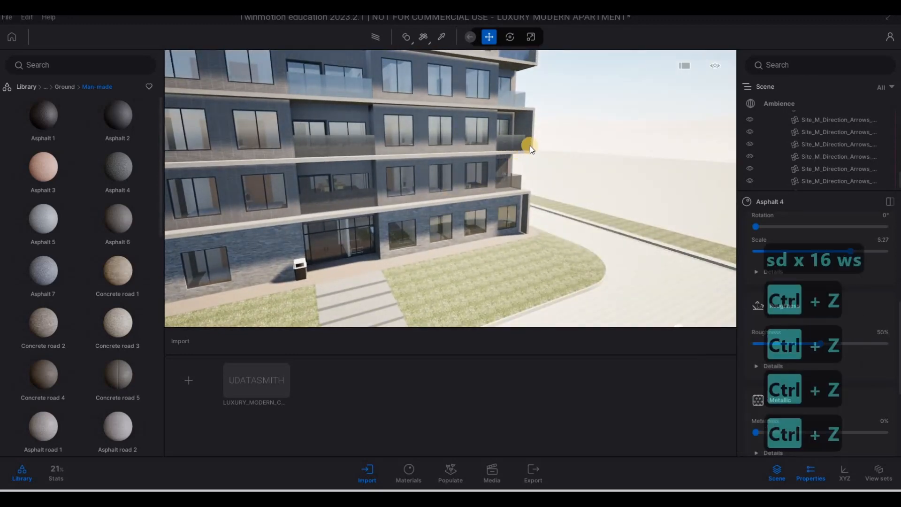
key(ctrl+z)
key(ctrl+z)
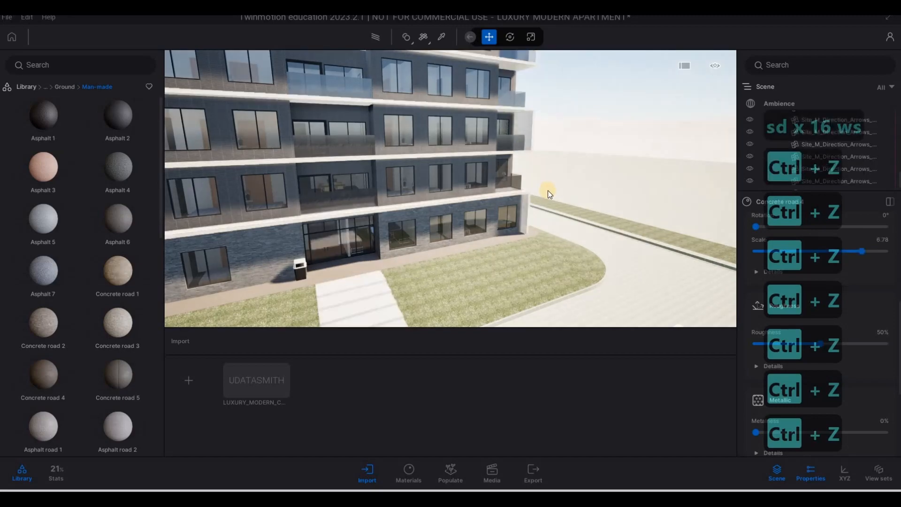
- Examine the entrance steps and the adjoining walkway up close
key(w)
key(a)
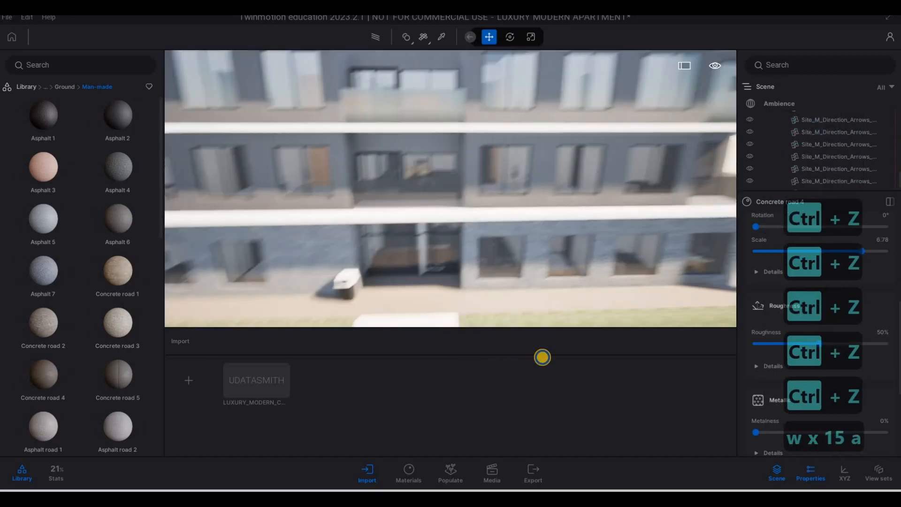
key(w)
key(e)
key(s)
key(s)
key(s)
key(s)
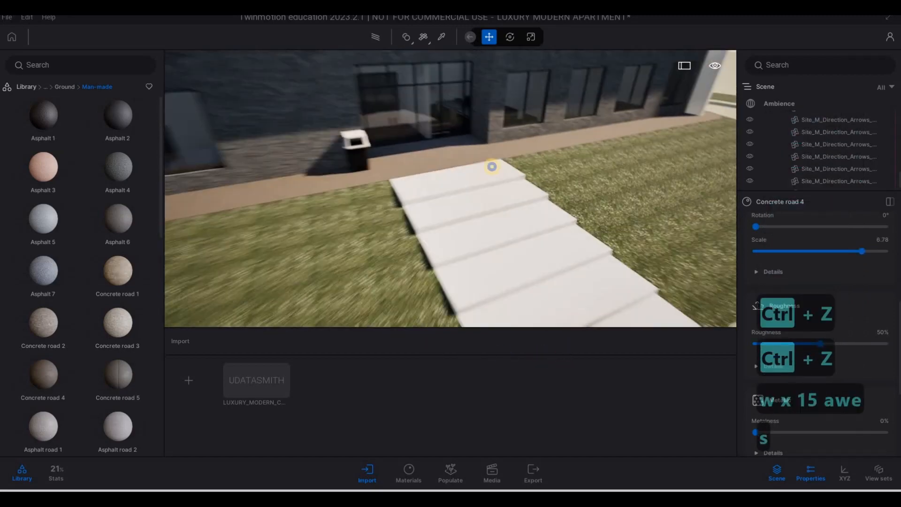
- Examine the floor bands around the building's corner and side facade together with the entrance steps
key(a)
key(a)
key(a)
key(a)
key(a)
key(a)
key(a)
key(a)
key(s)
key(s)
key(s)
key(s)
key(s)
key(s)
key(s)
key(s)
key(s)
key(s)
key(s)
key(s)
key(s)
key(s)
key(s)
key(s)
key(s)
key(s)
key(s)
key(s)
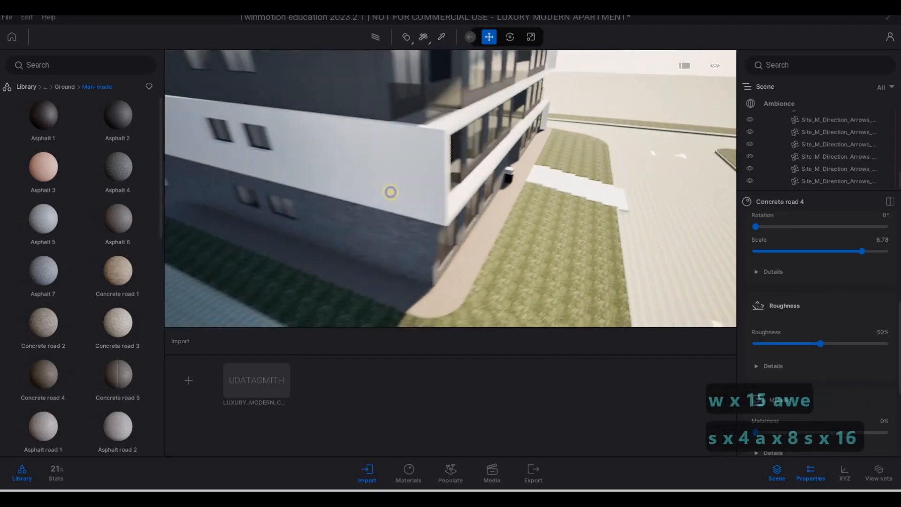
- Examine the building's corner and the front grounds, moving in close to the white entrance steps
drag(414, 185, 327, 181)
key(w)
key(d)
key(a)
key(a)
key(a)
key(a)
key(w)
key(d)
key(w)
key(d)
key(w)
key(d)
key(w)
key(d)
key(w)
key(d)
key(w)
key(d)
key(w)
key(d)
key(w)
key(d)
key(w)
key(d)
key(w)
key(d)
key(s)
key(s)
key(s)
key(s)
key(s)
key(s)
key(s)
key(s)
key(s)
key(s)
key(s)
key(s)
key(s)
key(s)
key(s)
key(s)
key(s)
key(s)
key(s)
key(s)
key(w)
key(w)
key(w)
key(w)
key(w)
key(w)
key(w)
key(w)
key(w)
key(w)
key(w)
key(e)
key(d)
key(q)
key(a)
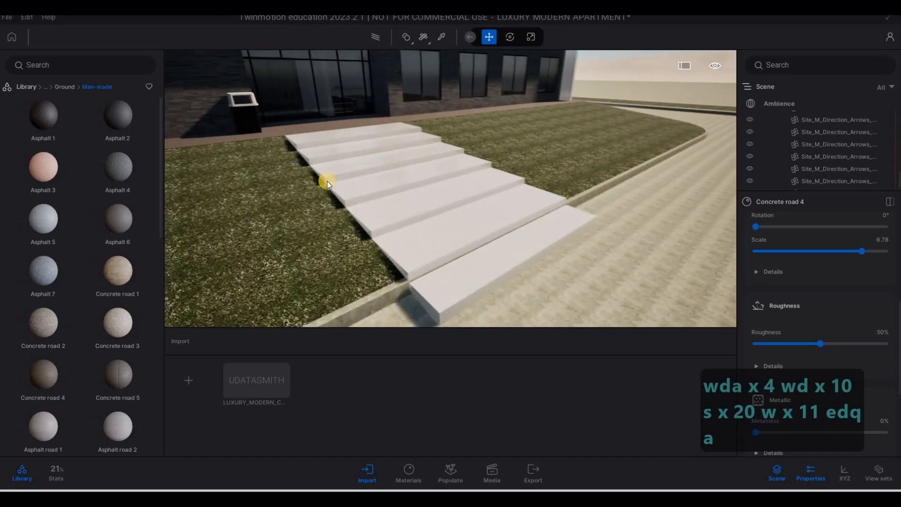
- Examine the road surface and kerb in front of the entrance steps from close up and farther back
key(s)
key(s)
key(e)
key(e)
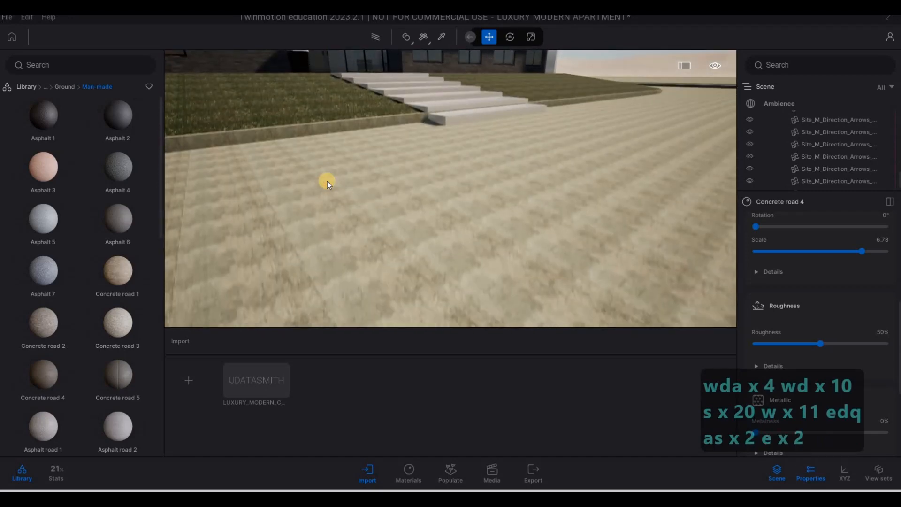
key(a)
drag(523, 113, 426, 181)
key(w)
key(w)
key(q)
key(a)
key(w)
key(d)
key(q)
key(s)
key(w)
key(w)
key(s)
key(q)
key(s)
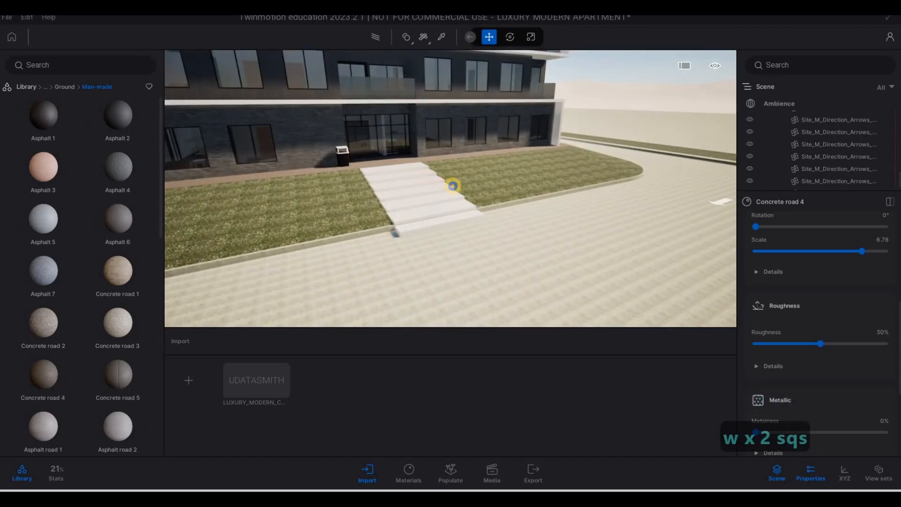
- Apply the Asphalt 2 ground material to the road surface and kerb in front of the entrance steps
key(a)
key(w)
key(w)
key(w)
right_drag(453, 186, 428, 189)
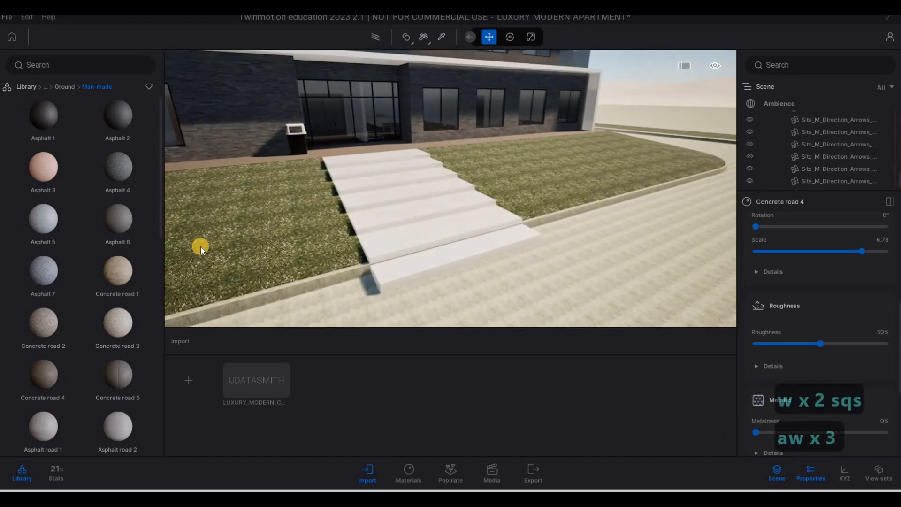
scroll(119, 254, down, 2)
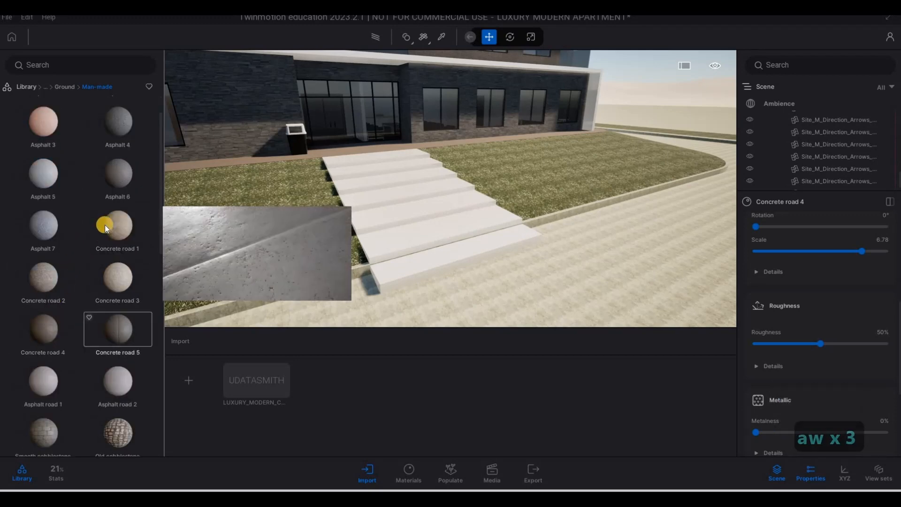
scroll(114, 188, up, 2)
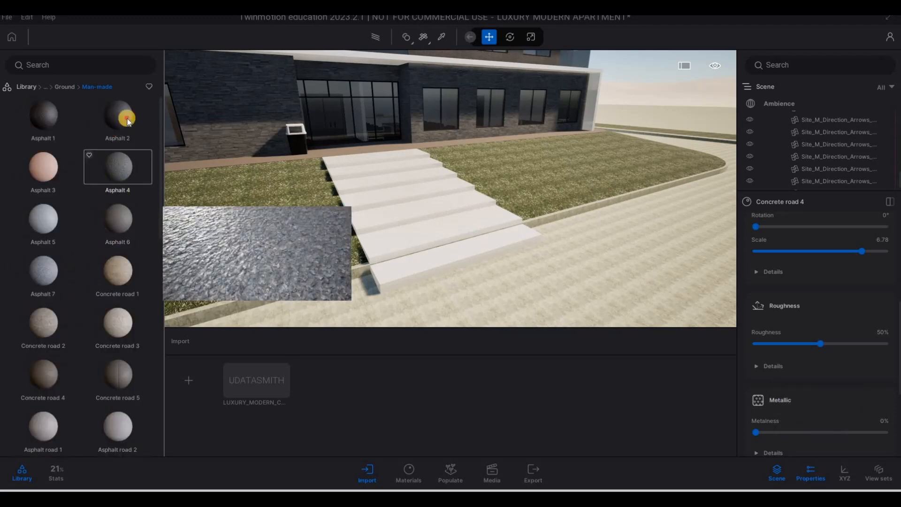
drag(315, 272, 327, 292)
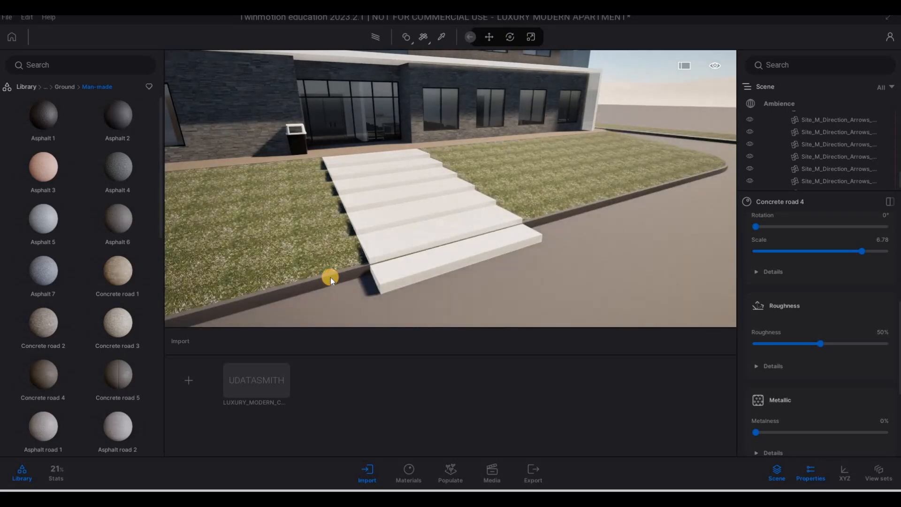
- Examine the asphalt across the driveway and around the stone bollards, bench and bike rack
key(s)
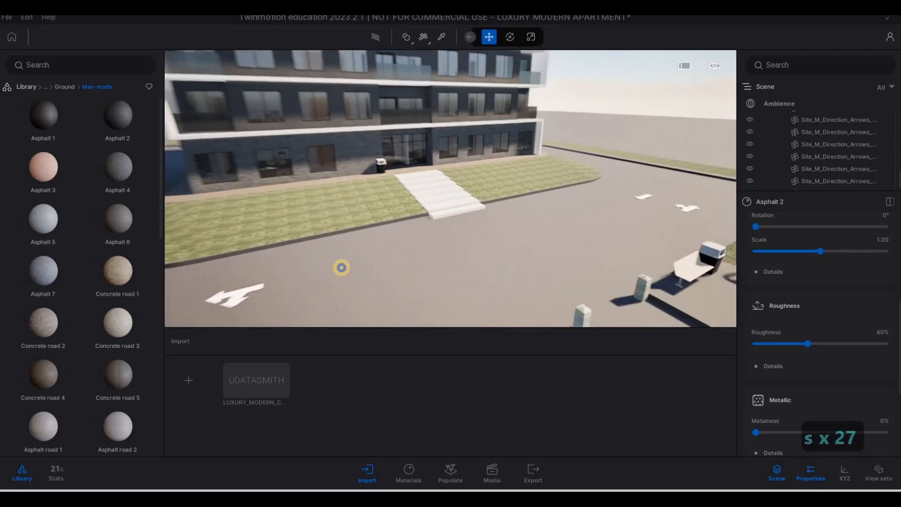
key(e)
key(w)
key(d)
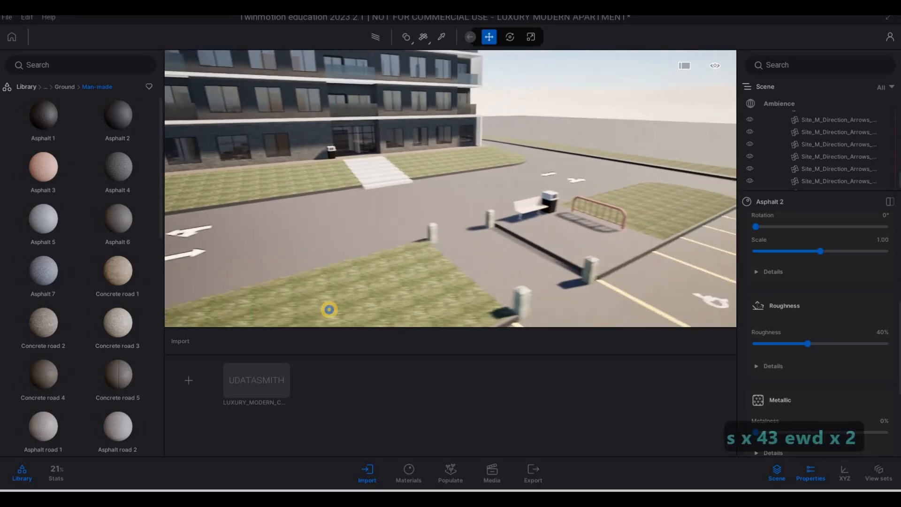
key(w)
key(e)
key(w)
key(w)
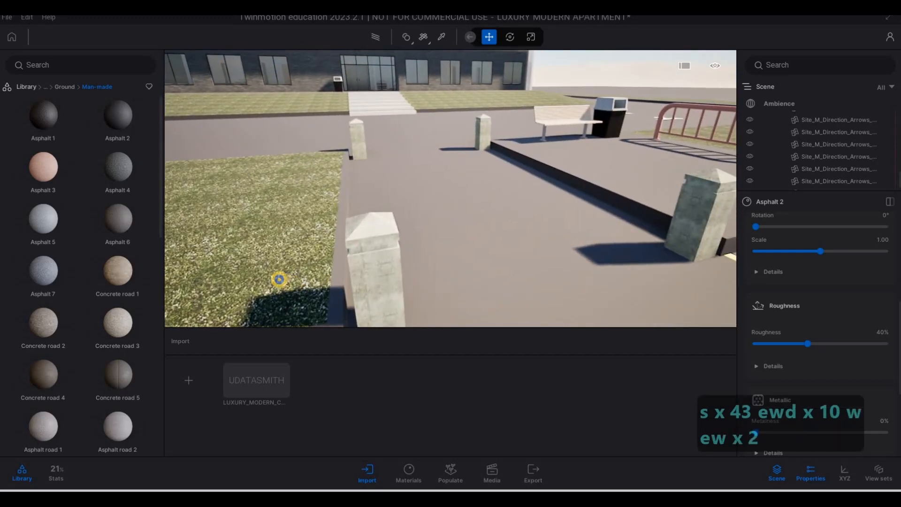
- Examine the road with its direction arrows and the lawns before the building's front facade
key(s)
key(q)
key(a)
key(w)
key(w)
key(w)
key(w)
key(w)
key(w)
key(w)
key(w)
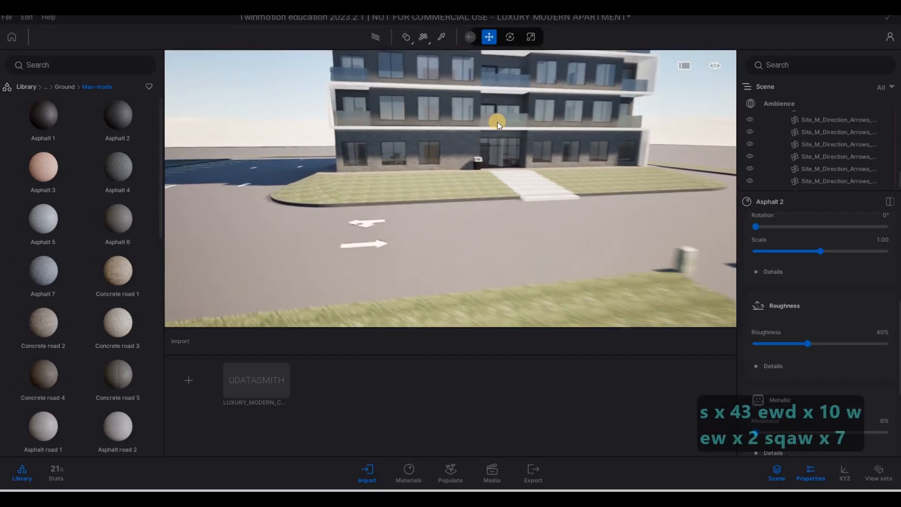
key(s)
key(s)
key(s)
key(s)
key(s)
key(s)
key(s)
key(s)
key(s)
key(s)
key(s)
key(s)
key(s)
key(s)
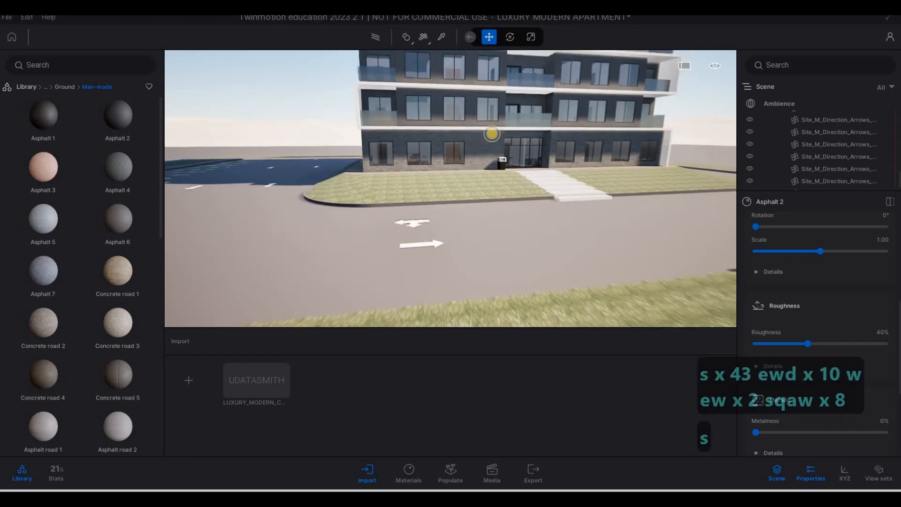
key(s)
key(s)
key(s)
- Examine the parking bays, bollards and surrounding road together with the whole front of the building
key(d)
key(w)
key(w)
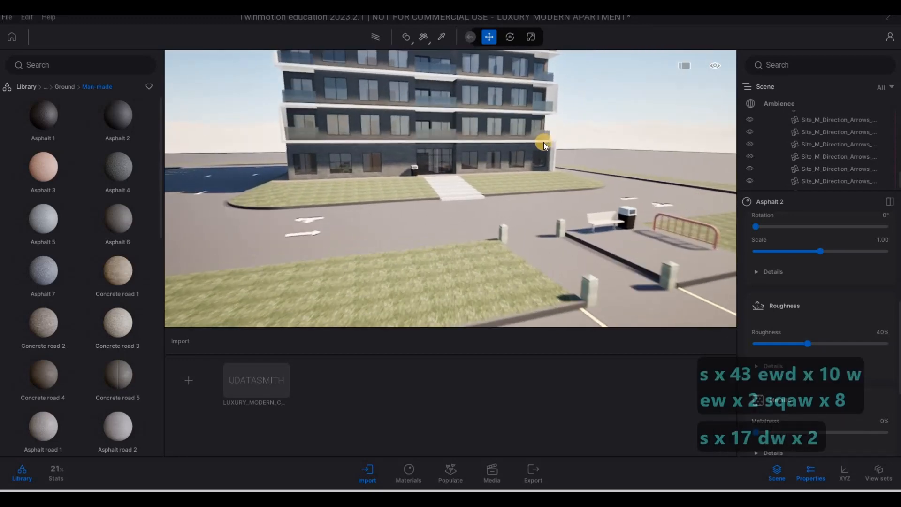
key(w)
key(w)
key(w)
key(w)
key(s)
key(s)
key(d)
key(d)
key(d)
key(d)
key(d)
key(d)
key(d)
key(d)
key(d)
key(d)
key(d)
key(d)
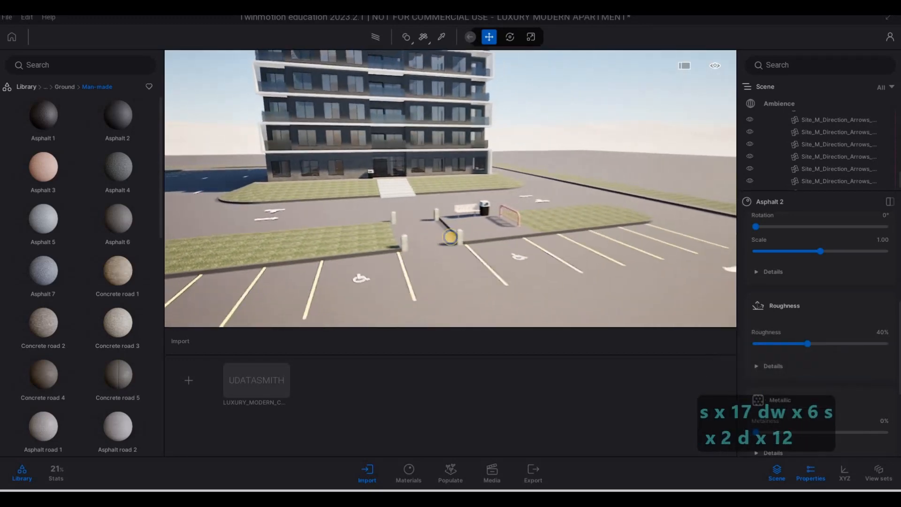
- Examine the parking bays along the front grass island and the road beside the building's far corner
key(a)
key(a)
key(a)
key(a)
key(a)
key(a)
key(a)
key(a)
key(a)
key(a)
key(a)
key(a)
key(a)
key(a)
key(a)
key(a)
key(a)
key(a)
key(a)
key(a)
key(a)
key(w)
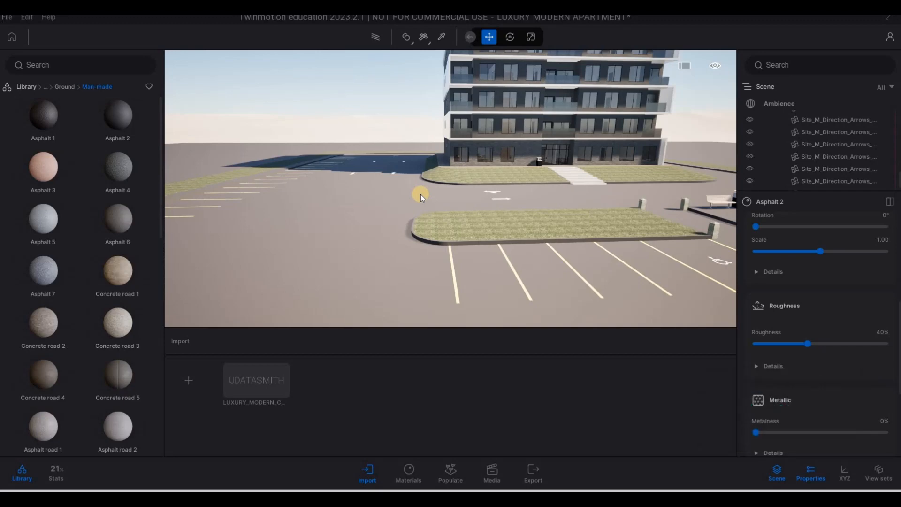
right_drag(530, 142, 437, 136)
key(w)
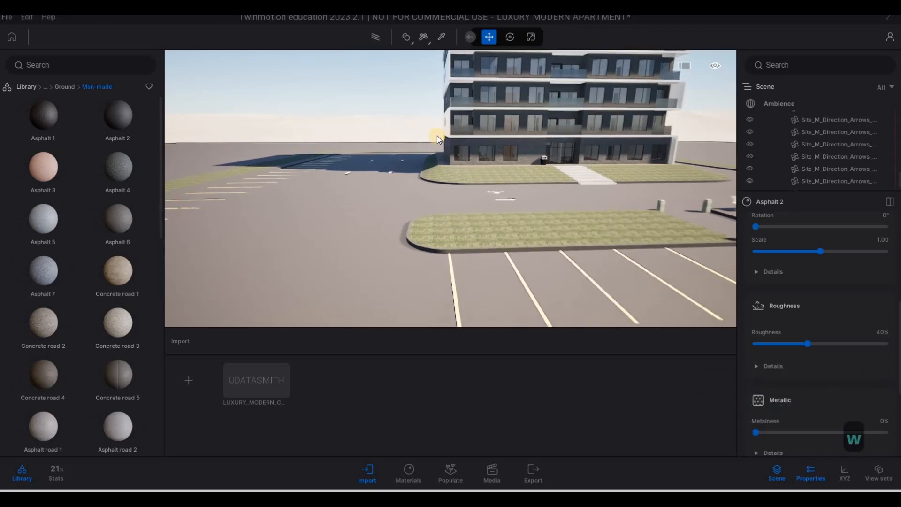
key(s)
key(s)
key(s)
key(s)
key(s)
key(s)
key(s)
key(s)
key(s)
key(s)
- Place a Break 01 car from the library's vehicle models in the end parking bay beside the front grass island
click(27, 87)
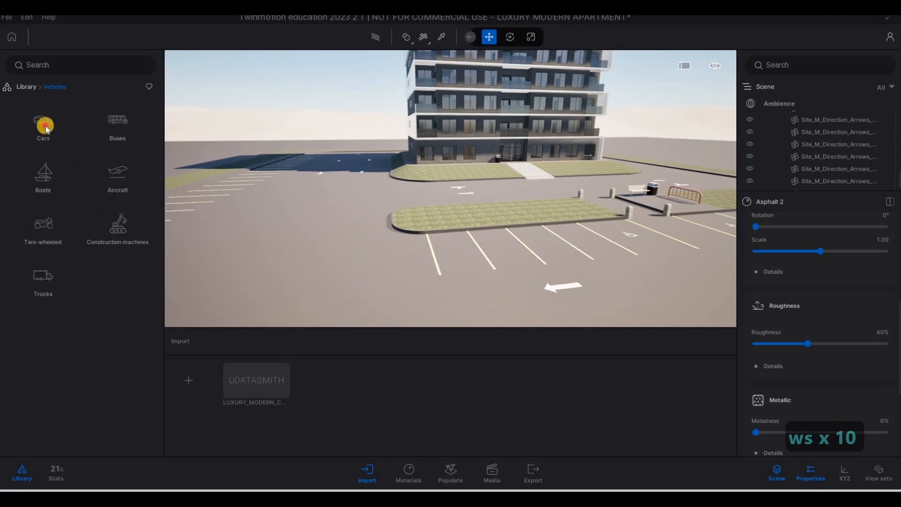
click(48, 136)
key(s)
key(d)
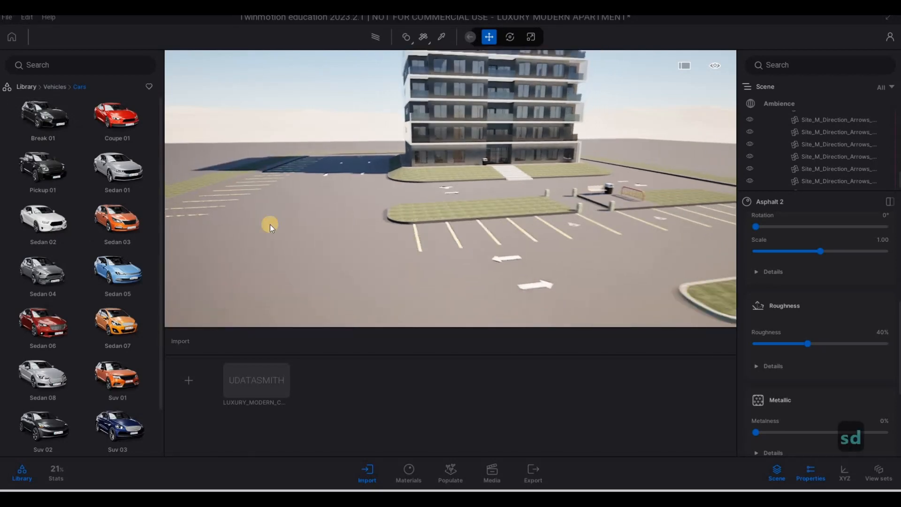
key(w)
key(a)
click(372, 260)
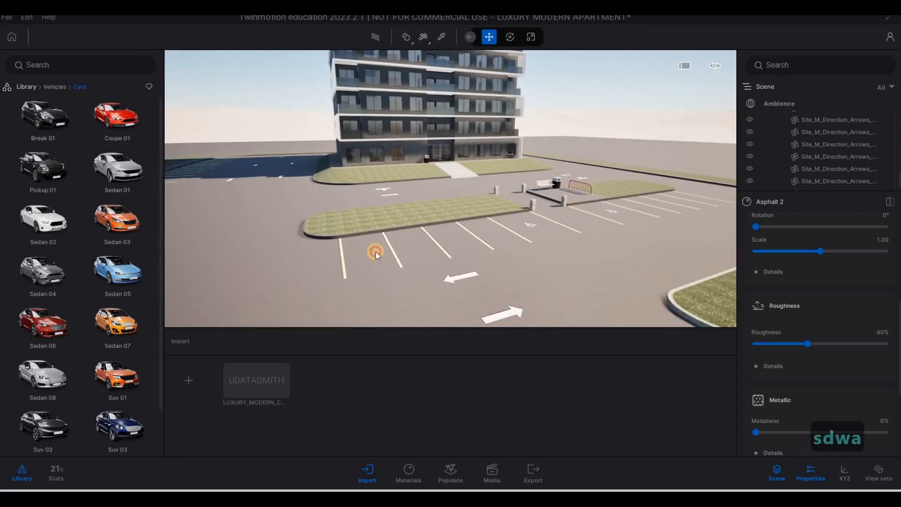
key(s)
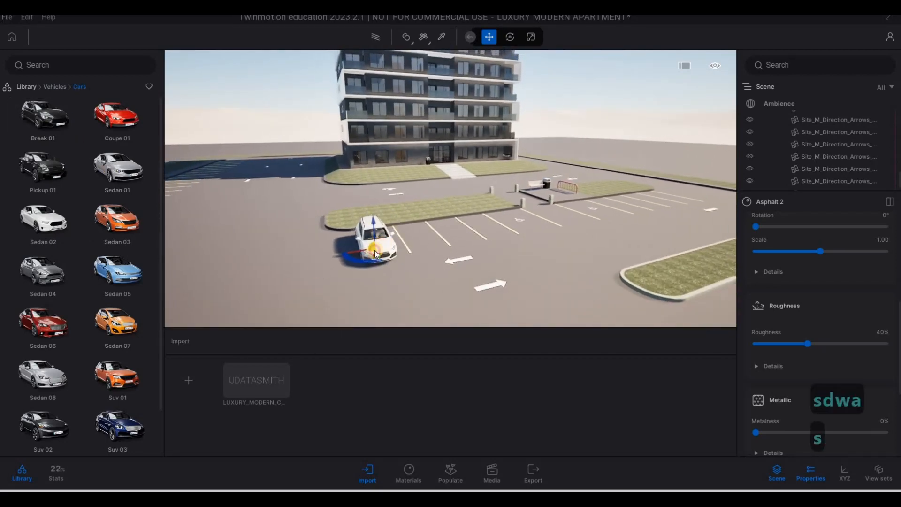
- Add a Sedan 01 and a Sedan 05 in the same row of bays, leaving gaps between cars, and finish placing
click(141, 182)
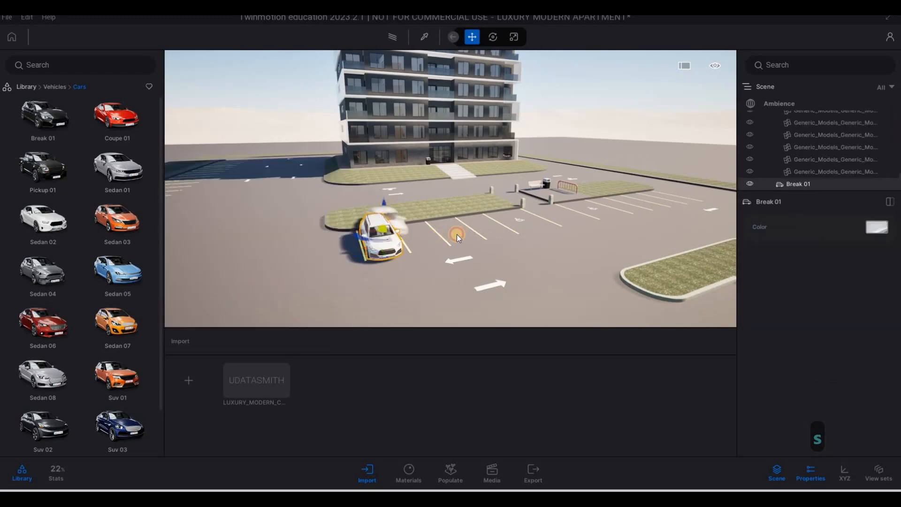
click(452, 232)
click(118, 272)
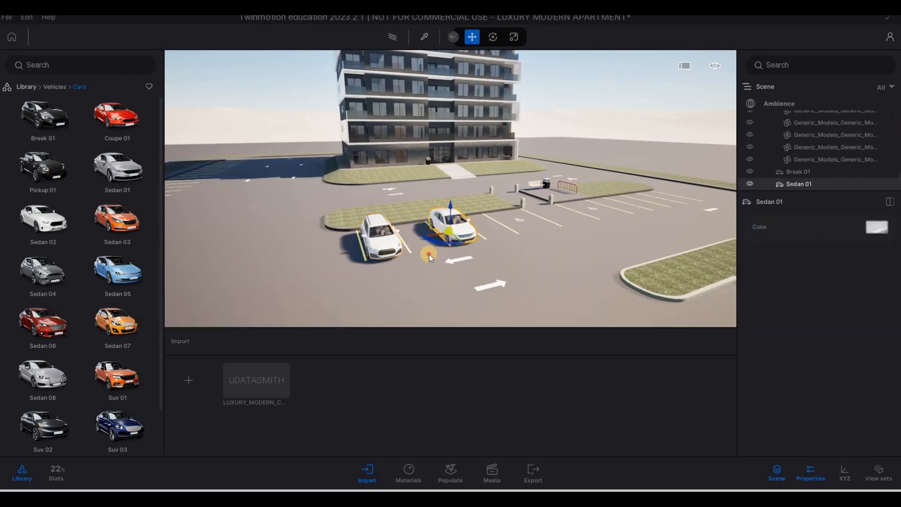
drag(429, 255, 551, 222)
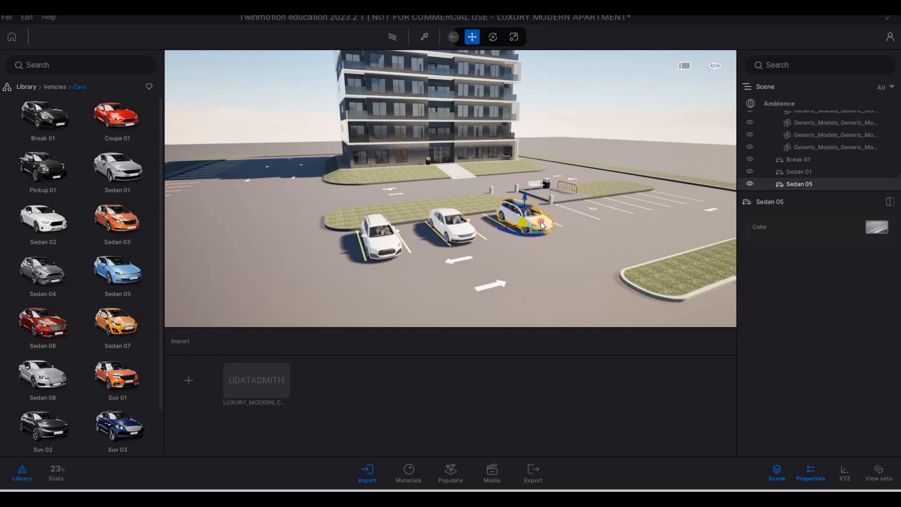
key(Escape)
key(Escape)
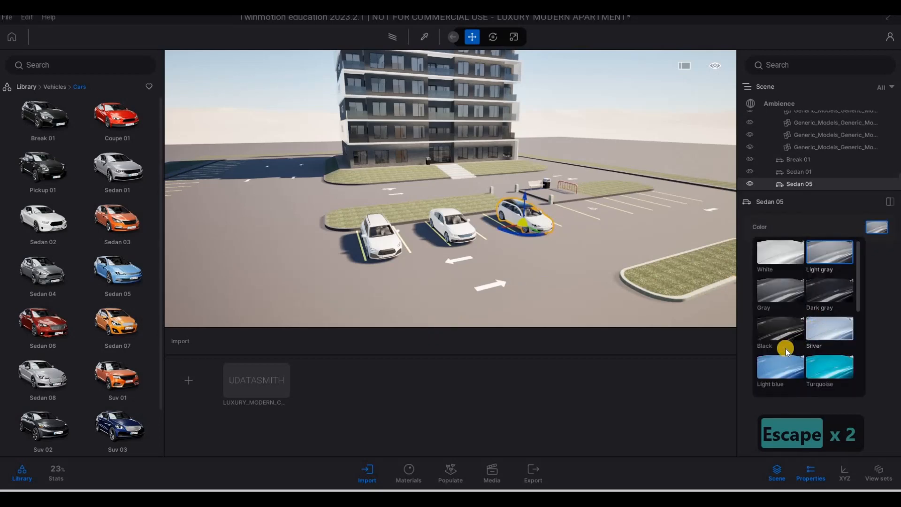
- Recolor the Sedan 05 vivid red and the neighbouring Sedan 01 light gray
scroll(788, 361, down, 2)
scroll(791, 365, down, 5)
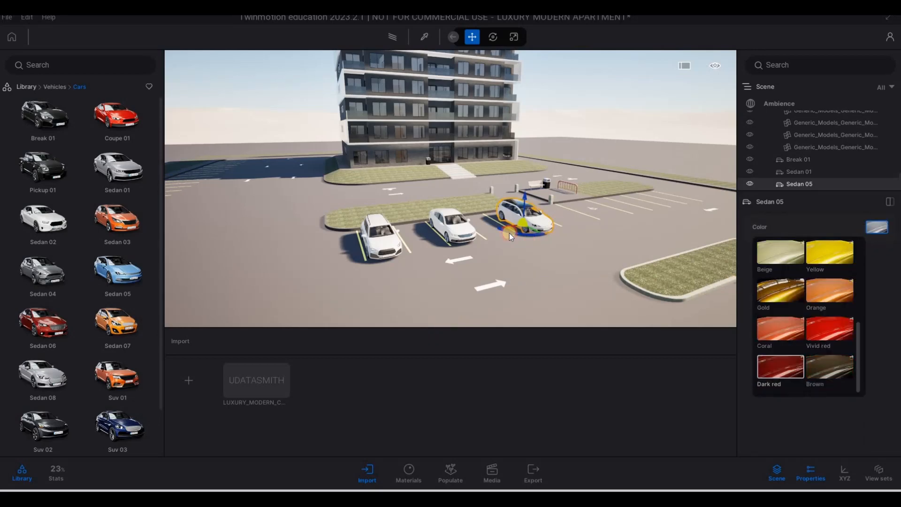
click(457, 231)
click(457, 231)
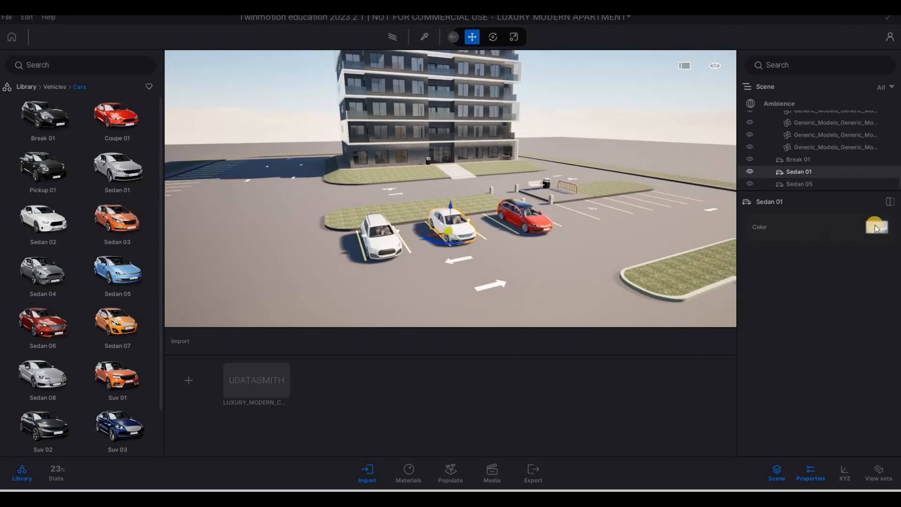
click(819, 262)
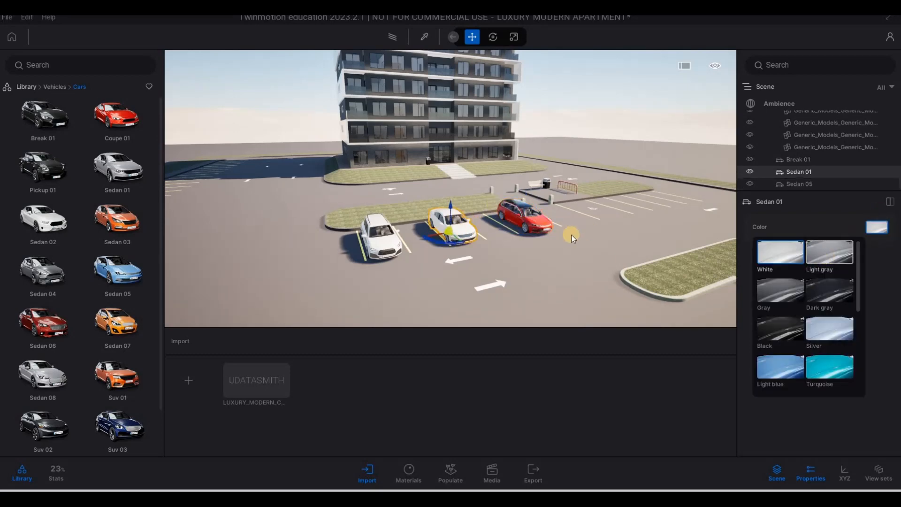
- Place a Suv 03 from the Cars library in the parking bay just beyond the accessible bay
key(d)
key(w)
key(w)
key(w)
key(w)
key(d)
key(d)
key(d)
key(d)
key(d)
key(d)
key(d)
key(d)
key(d)
key(d)
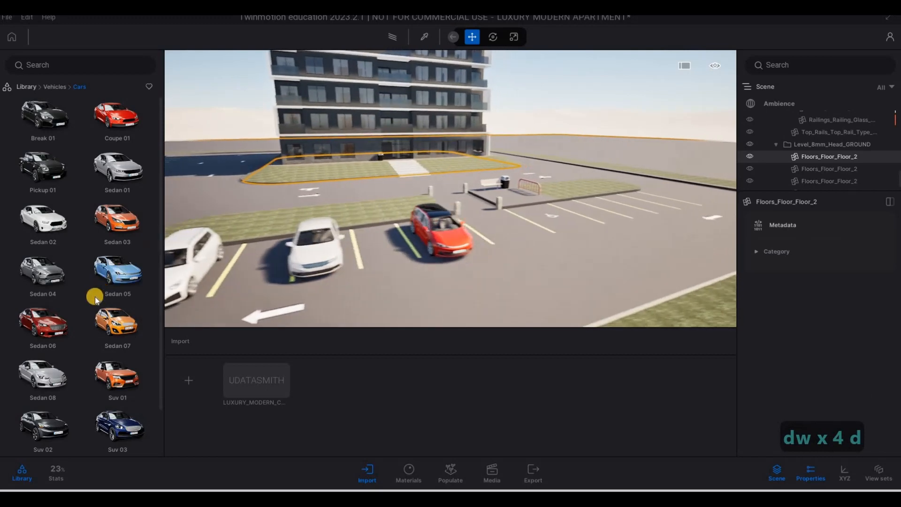
key(w)
key(q)
drag(105, 410, 462, 282)
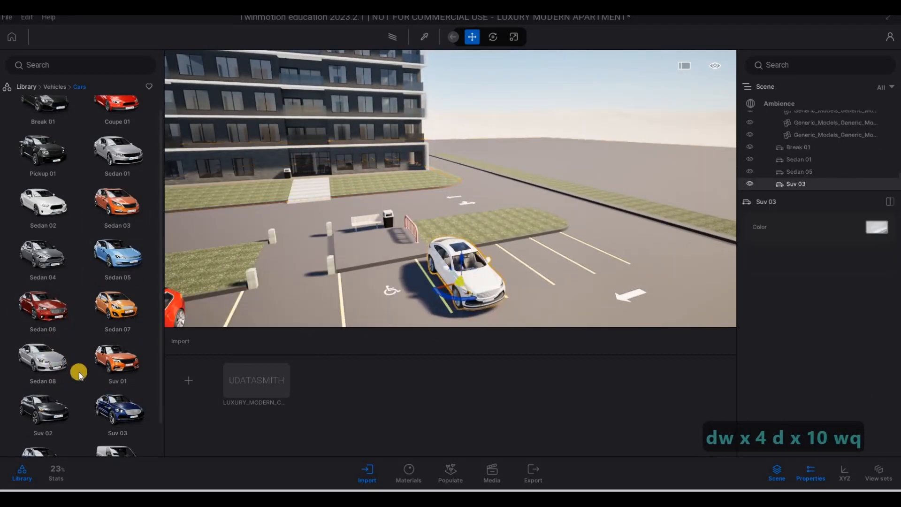
- Place a Suv 02 in the bay beyond the white Suv 03 and recolor it blue
scroll(70, 370, down, 2)
drag(42, 369, 550, 264)
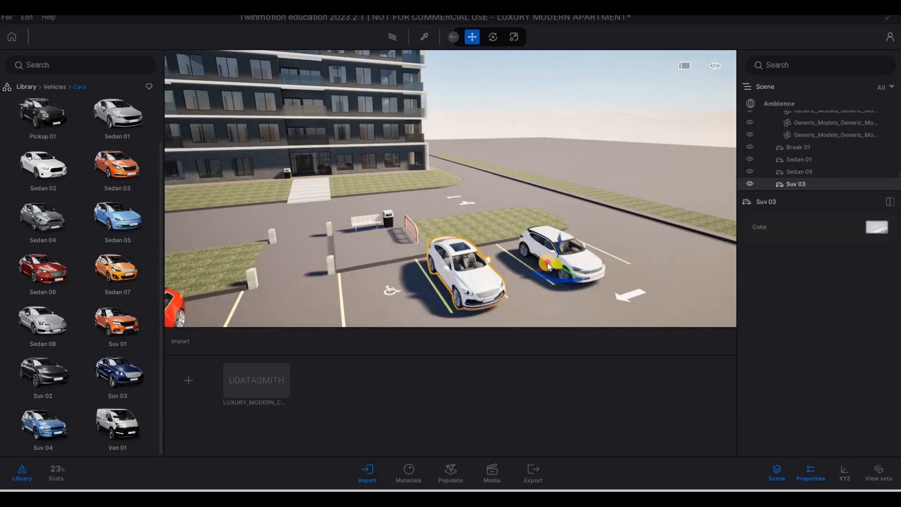
click(876, 233)
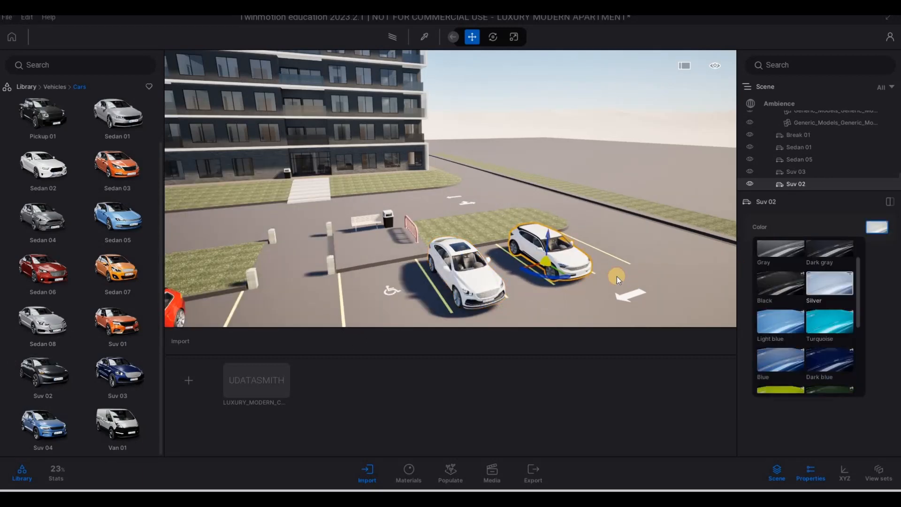
- Place a Suv 01 in the near row beside the long grass median and rotate it to align with the bay lines
key(s)
key(s)
key(s)
key(s)
key(s)
key(s)
key(s)
key(s)
key(s)
key(s)
key(s)
key(s)
key(s)
key(s)
key(s)
key(s)
key(s)
key(s)
key(s)
key(s)
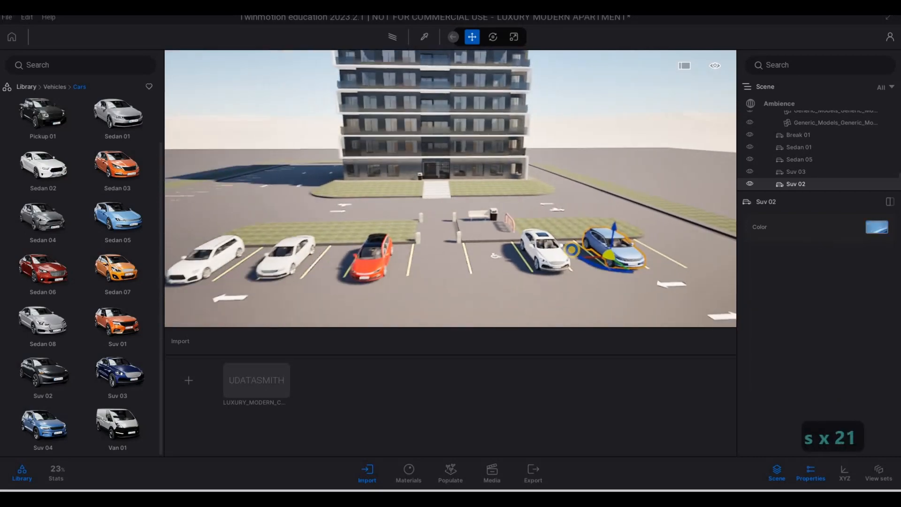
key(a)
key(e)
key(a)
key(q)
key(s)
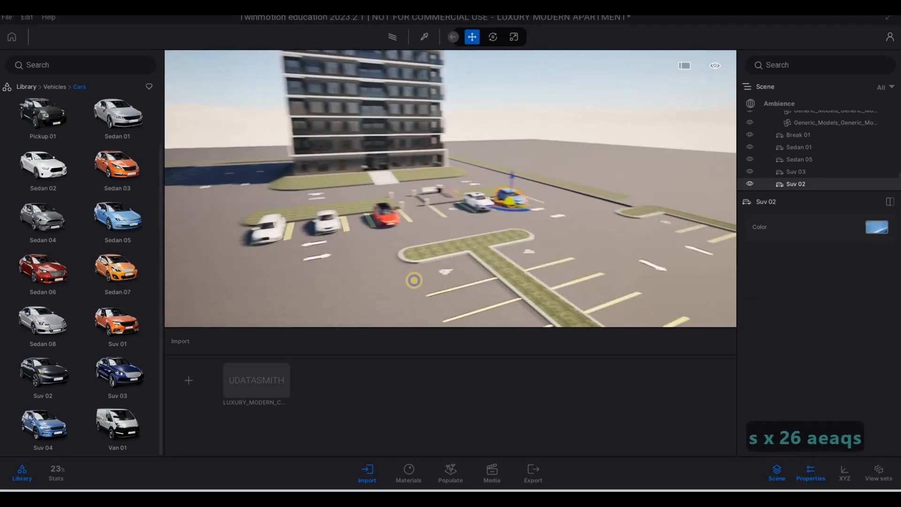
key(s)
key(s)
key(s)
key(s)
key(s)
key(s)
key(a)
key(a)
key(a)
key(a)
key(a)
key(w)
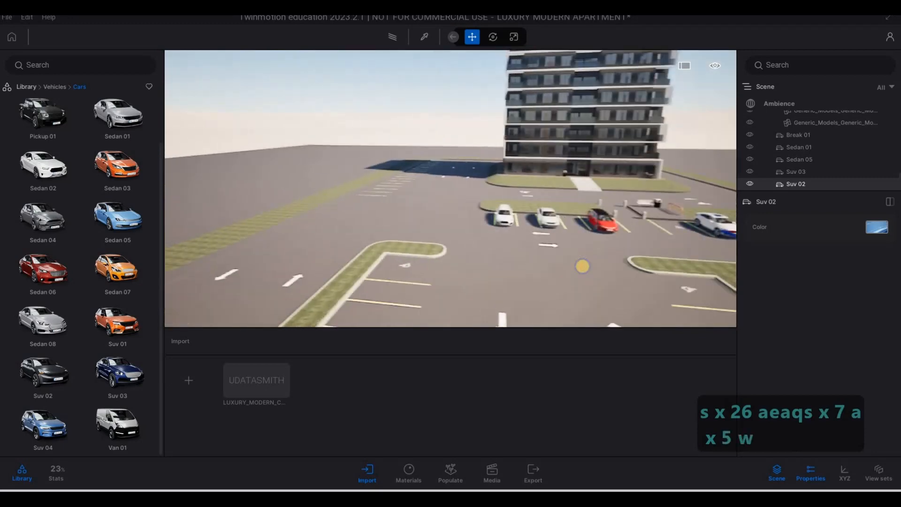
key(a)
key(a)
key(a)
key(a)
key(w)
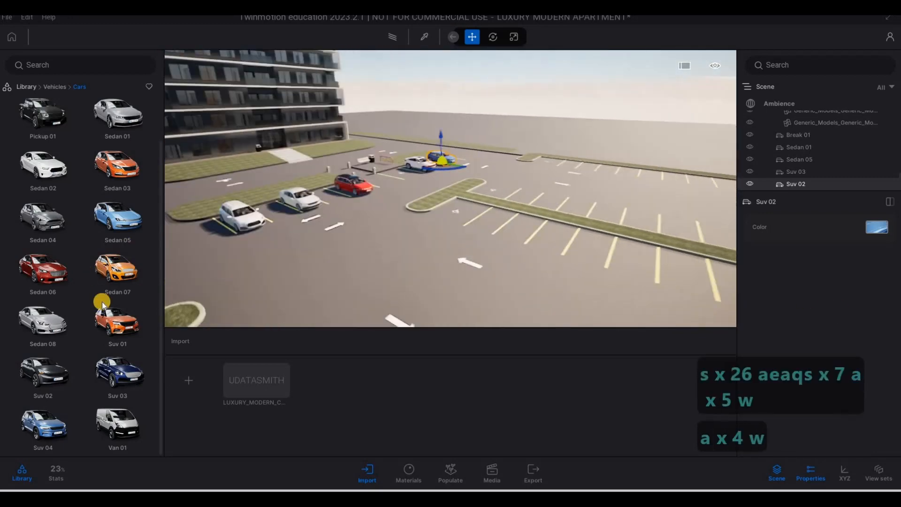
drag(117, 324, 516, 247)
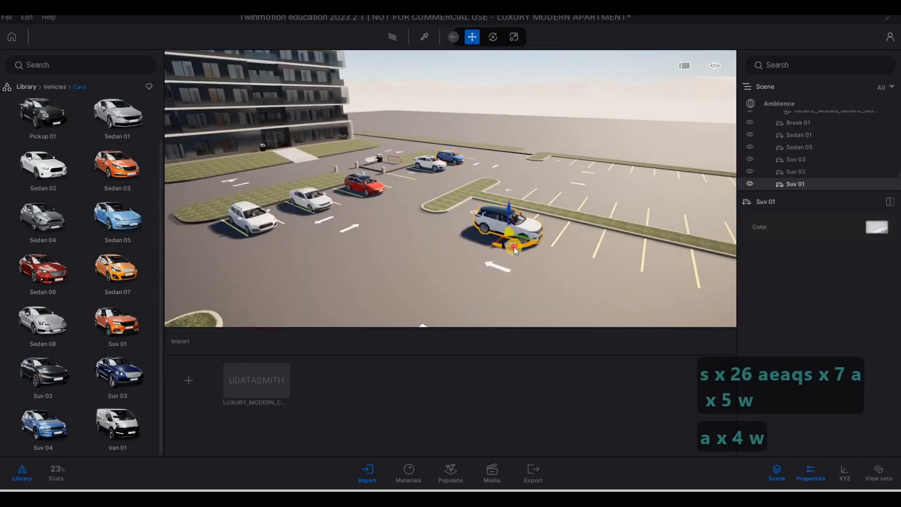
drag(462, 258, 457, 258)
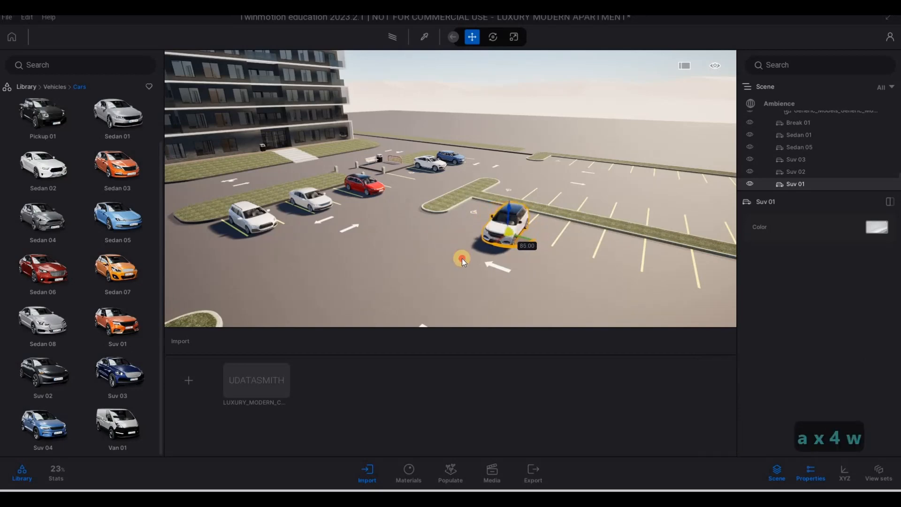
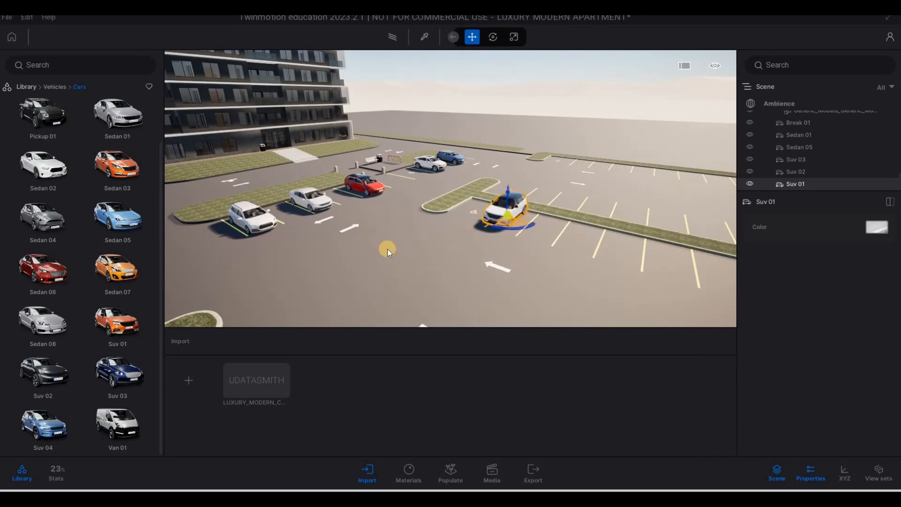
- Rotate the red Sedan 05 by 180 degrees in its bay
click(363, 197)
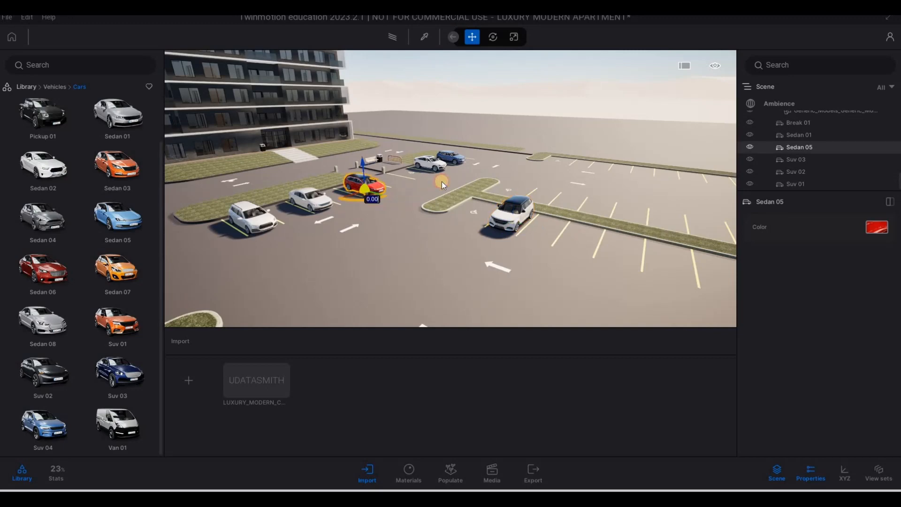
drag(480, 177, 485, 178)
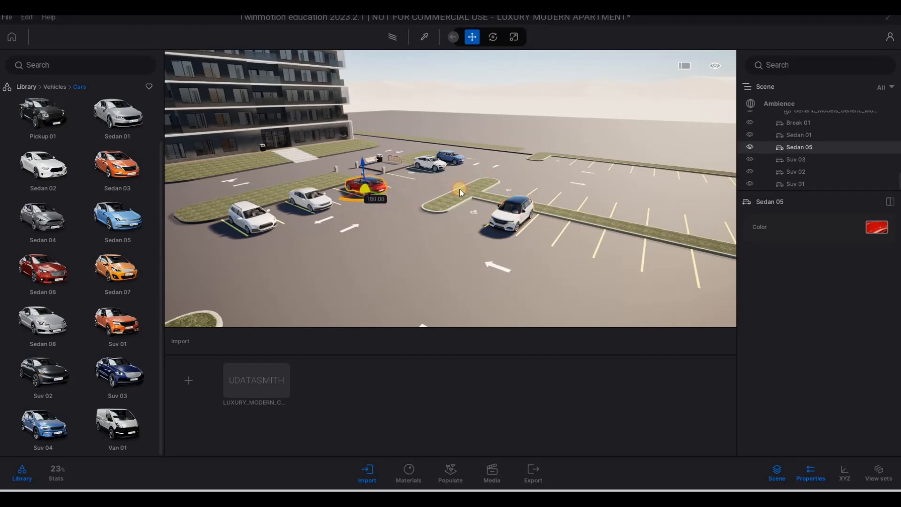
- Place a Sedan 07 in the same row as the white Suv 01 and rotate it to line up with its bay
key(w)
key(d)
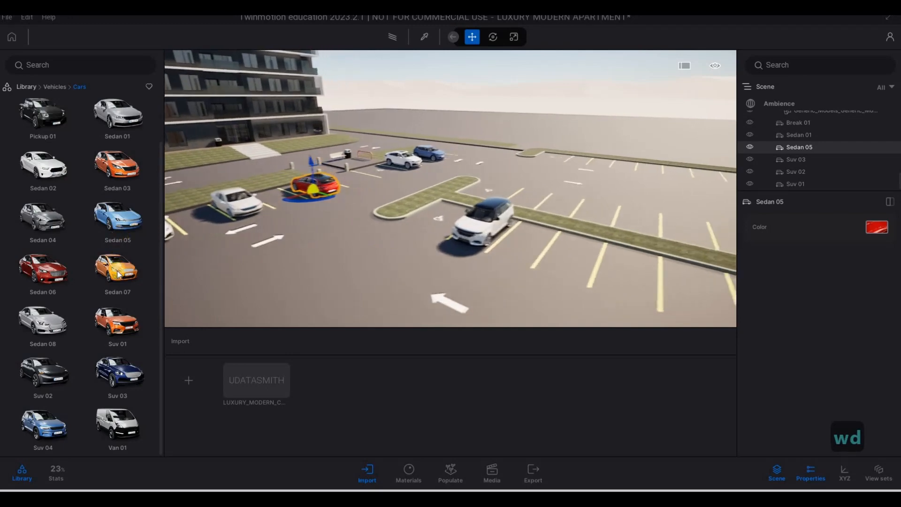
key(s)
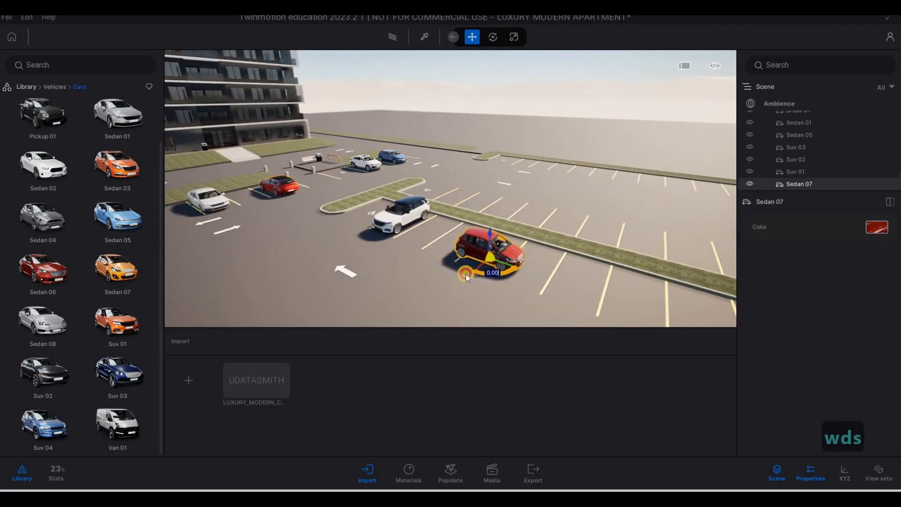
mouse_move(426, 264)
mouse_down()
mouse_move(493, 269)
mouse_move(549, 243)
mouse_up()
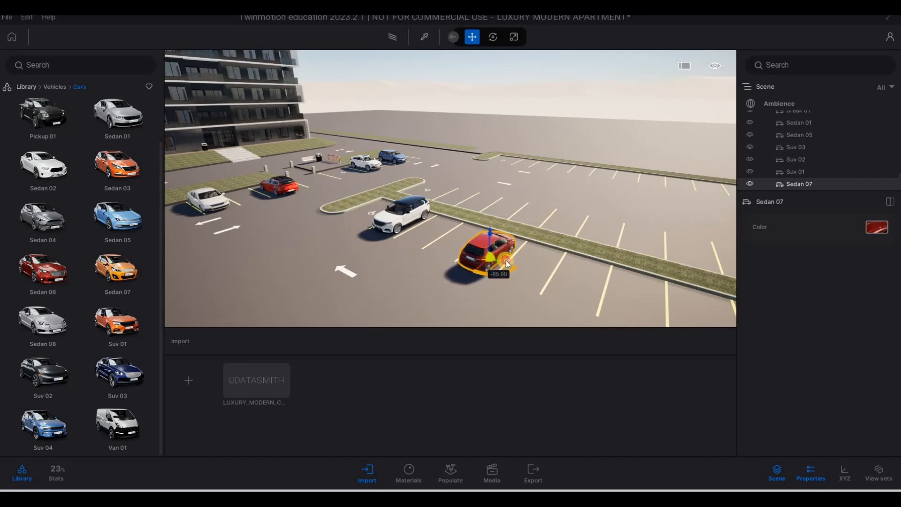
drag(497, 268, 506, 260)
- Place another Suv 01 and another Sedan 05 in bays on the far side of the long grass median
key(s)
key(s)
key(s)
key(s)
drag(130, 313, 558, 231)
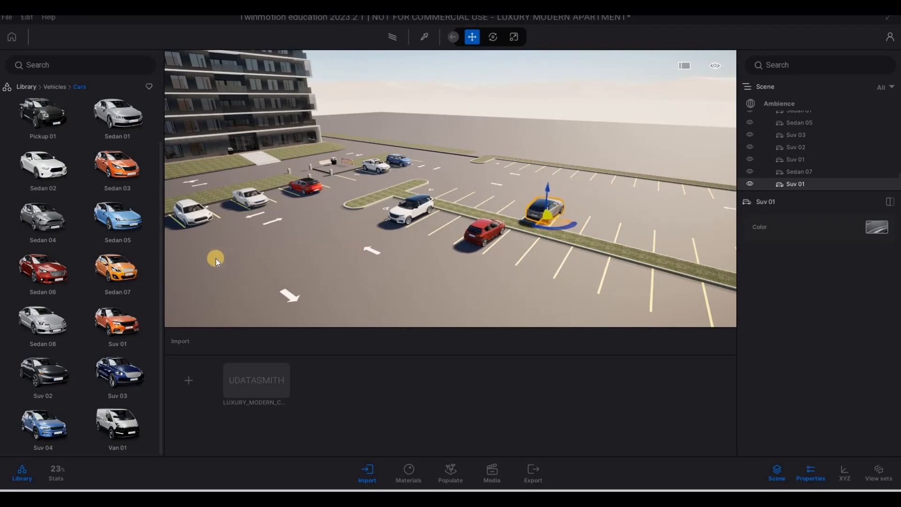
drag(119, 215, 486, 210)
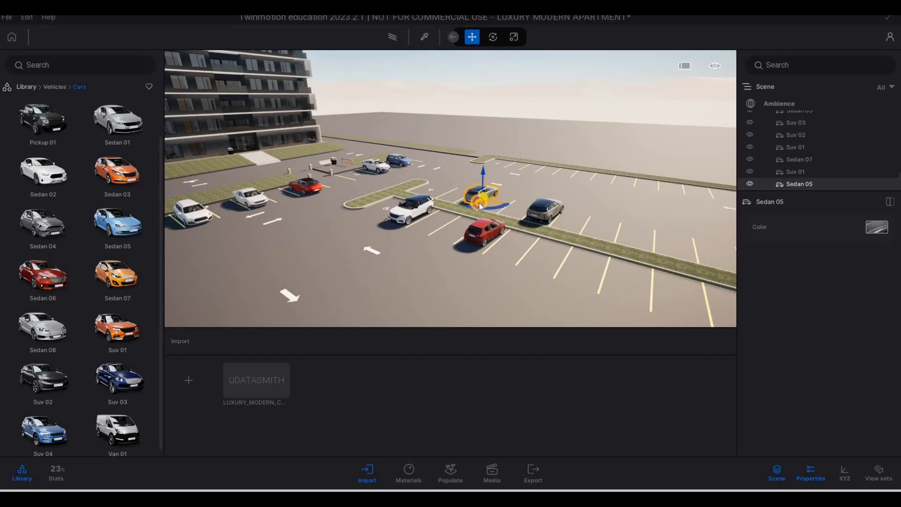
- Place a Sedan 08 and a Sedan 03 in the bays along the L-shaped grass border, rotating the Sedan 03 by -90 degrees
key(s)
key(d)
key(d)
key(d)
key(d)
key(d)
key(d)
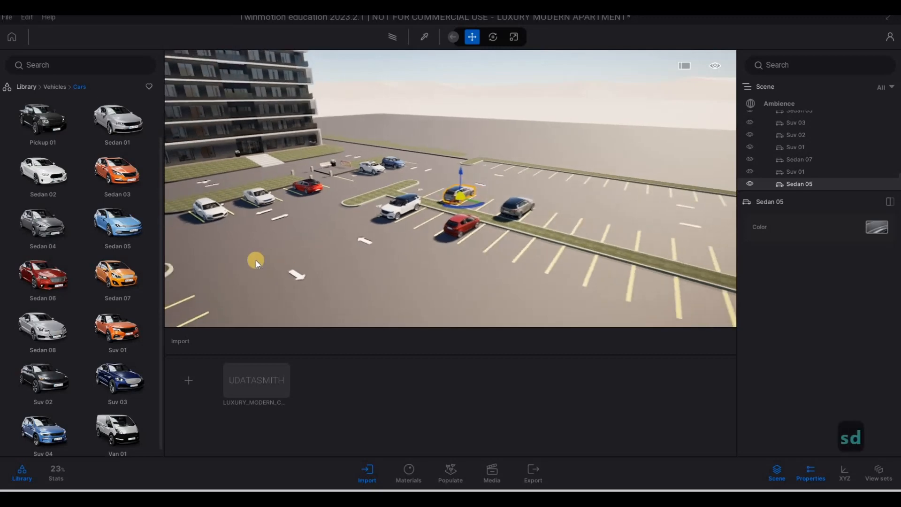
key(a)
key(a)
key(a)
key(a)
key(a)
key(a)
key(a)
key(a)
key(a)
key(a)
key(a)
key(a)
key(a)
key(a)
key(a)
key(a)
key(a)
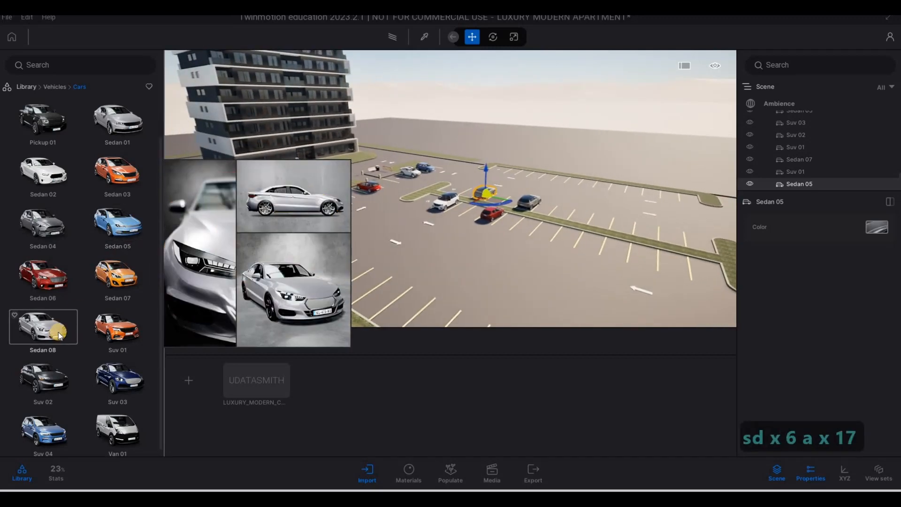
drag(56, 333, 365, 294)
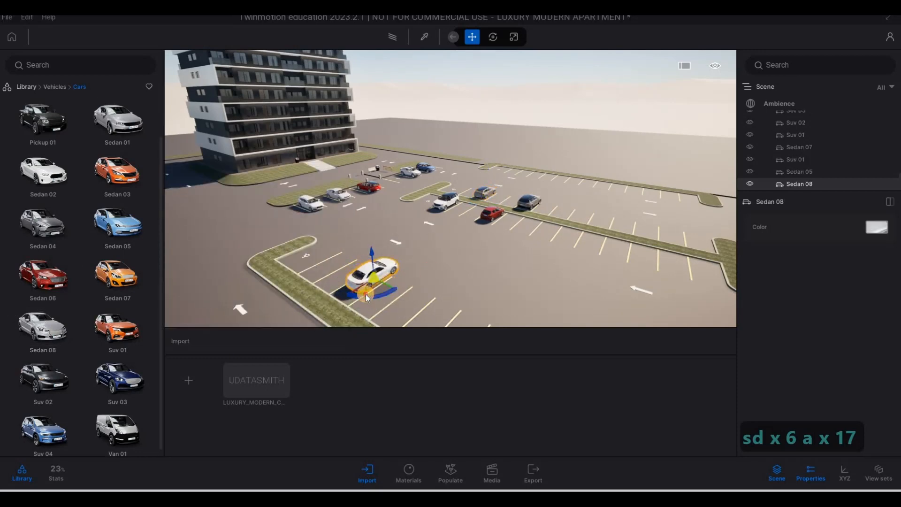
drag(123, 175, 474, 277)
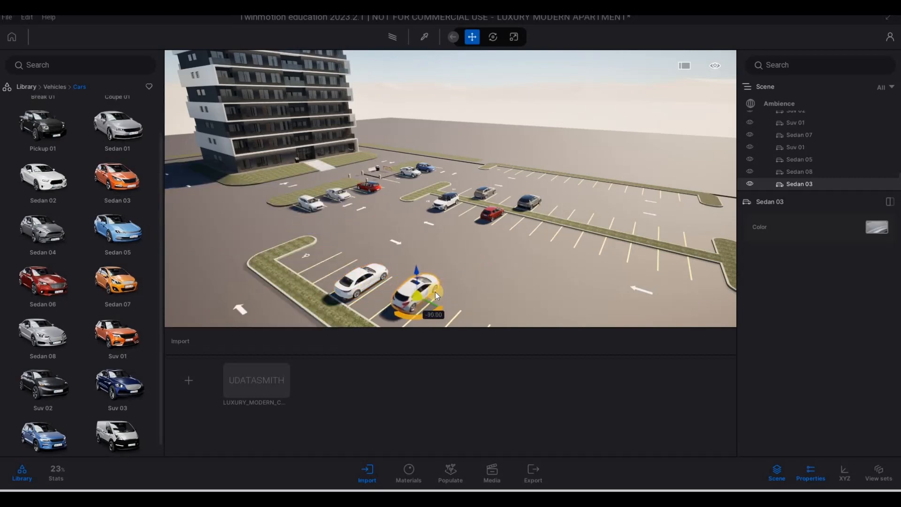
drag(424, 305, 419, 312)
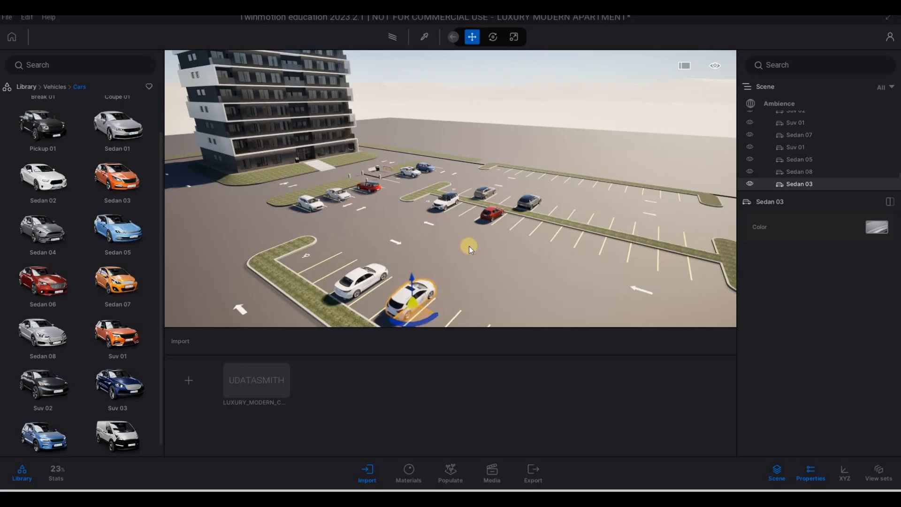
- Place a Van 01 beside the Sedan 03, rotate it parallel to the bay lines and shift it into its bay
click(490, 215)
key(e)
scroll(113, 311, down, 1)
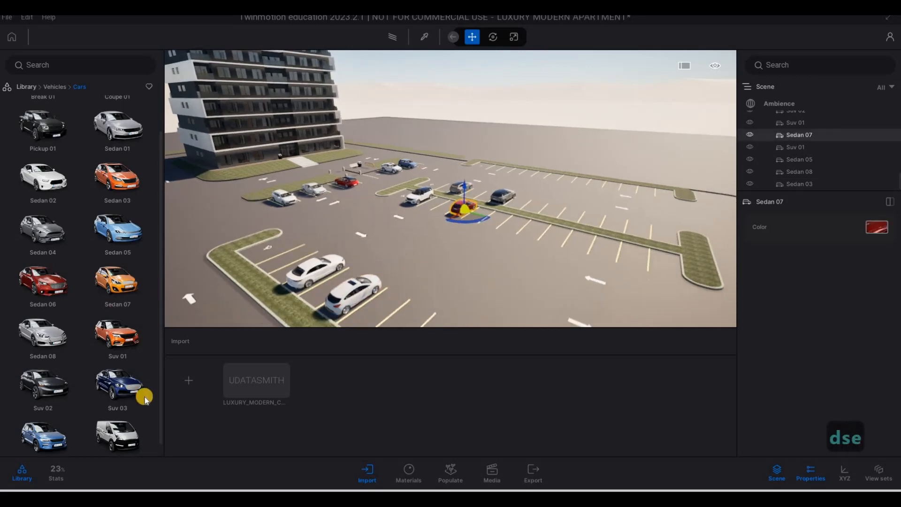
drag(149, 422, 426, 295)
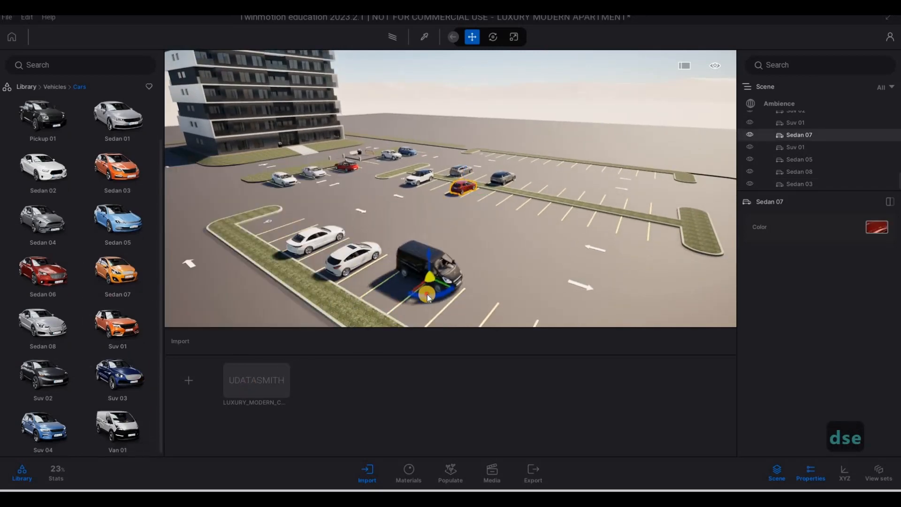
drag(487, 270, 476, 273)
drag(424, 294, 414, 313)
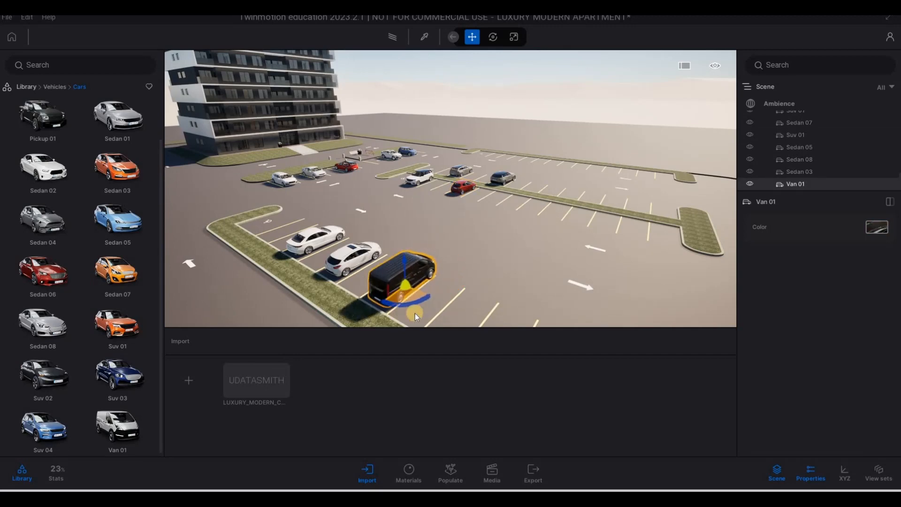
- Place a Suv 02 in the bay nearest the building in the row along the outer grass strip
key(d)
key(d)
key(d)
key(d)
key(d)
key(d)
key(d)
key(w)
key(w)
key(w)
key(w)
key(w)
key(w)
key(w)
key(w)
key(w)
key(w)
key(w)
key(w)
key(w)
key(w)
key(w)
key(w)
key(w)
key(w)
key(w)
key(w)
key(w)
key(w)
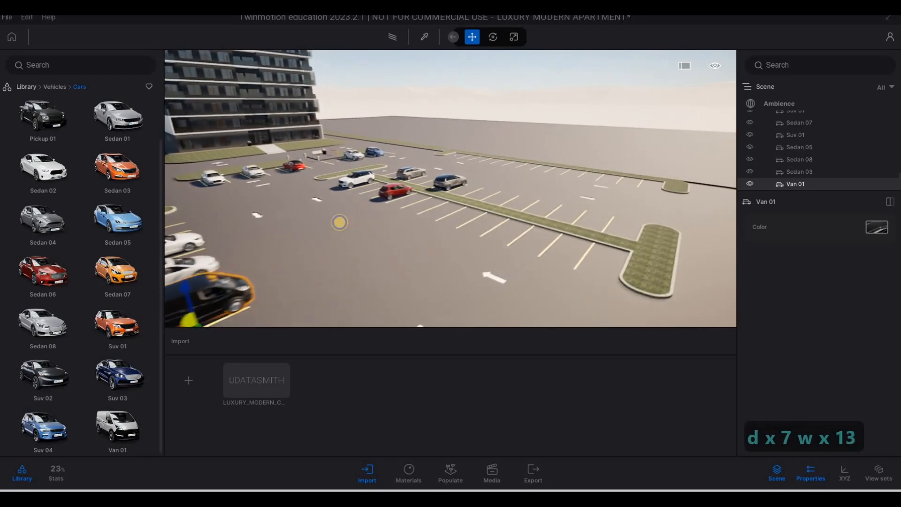
key(q)
key(s)
key(w)
key(w)
key(w)
key(w)
key(w)
key(w)
key(w)
key(w)
key(w)
key(w)
key(w)
key(w)
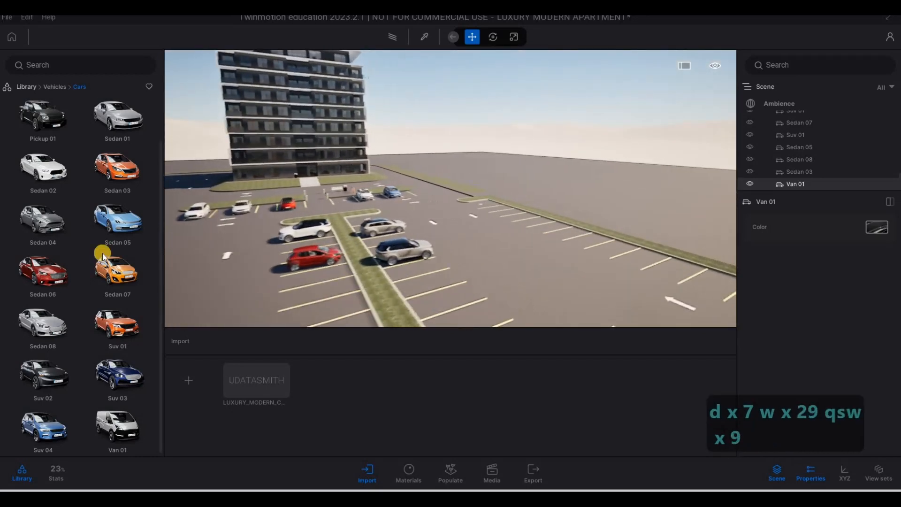
key(q)
drag(38, 377, 482, 256)
key(Tab)
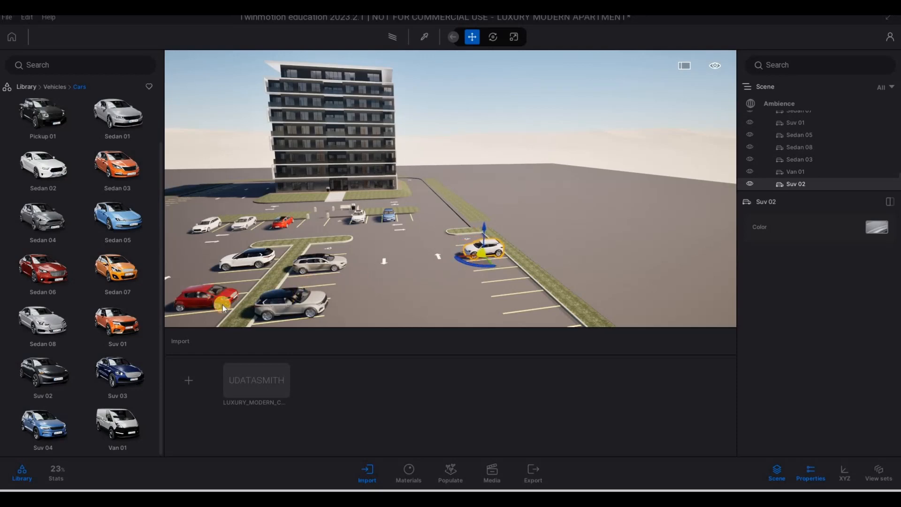
- Copy the red Sedan 07 as an instance from the median row into the outer-row bay beside the Suv 02
click(224, 308)
shift+drag(212, 308, 521, 290)
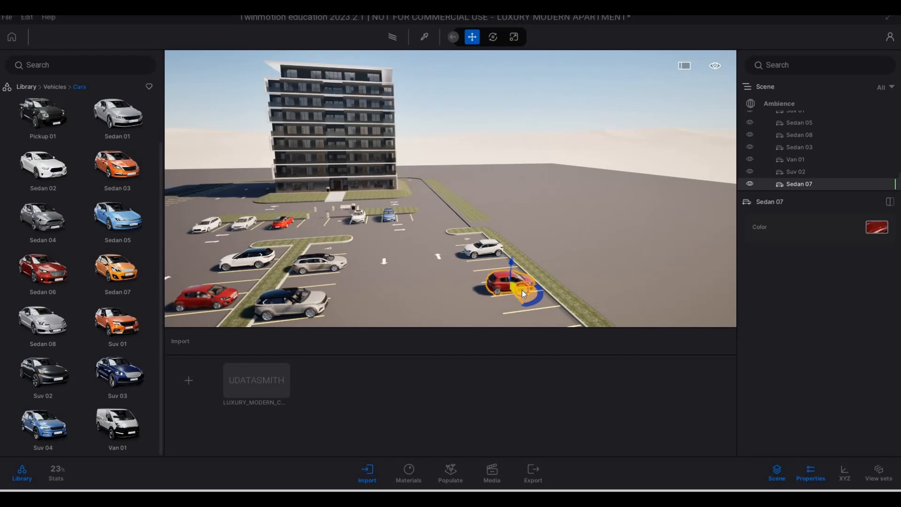
click(413, 300)
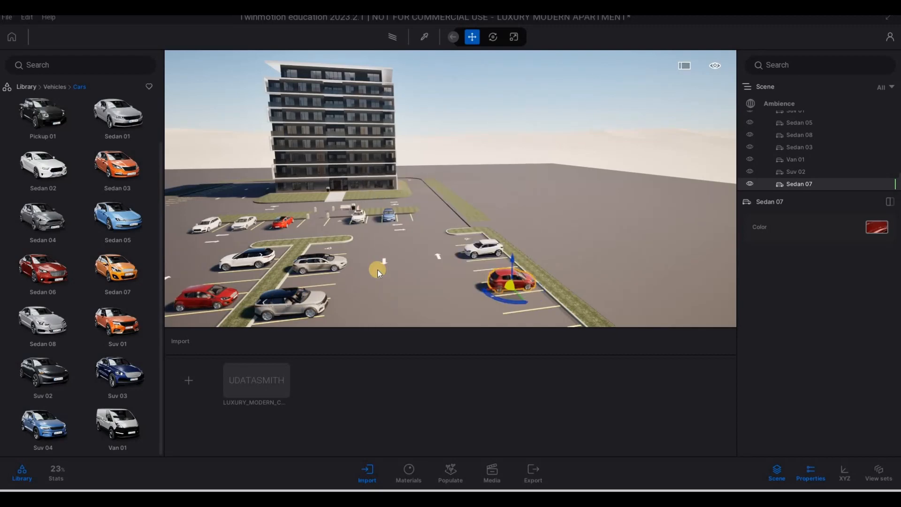
- Place a Suv 01 farther along the median, in the same row as the red Sedan 07
key(s)
key(s)
key(s)
key(s)
key(s)
key(s)
key(s)
key(a)
key(e)
drag(120, 327, 285, 294)
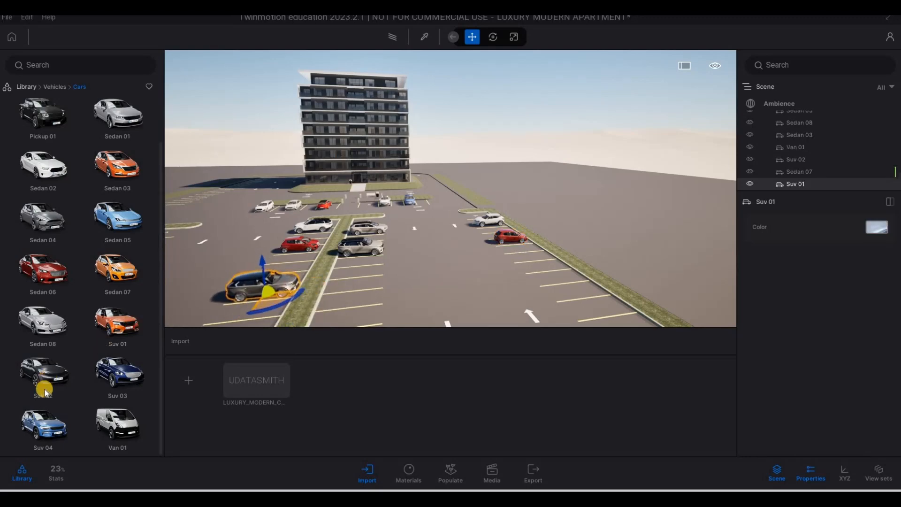
- Place a Suv 04, rotate it parallel to the bay lines and move it into the outer-row bay beside the red Sedan 07
drag(43, 425, 369, 277)
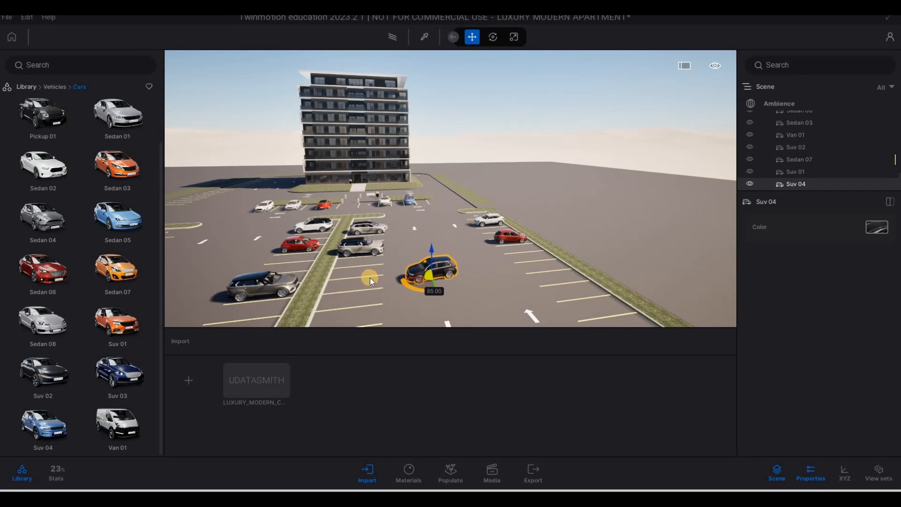
drag(502, 287, 537, 274)
key(s)
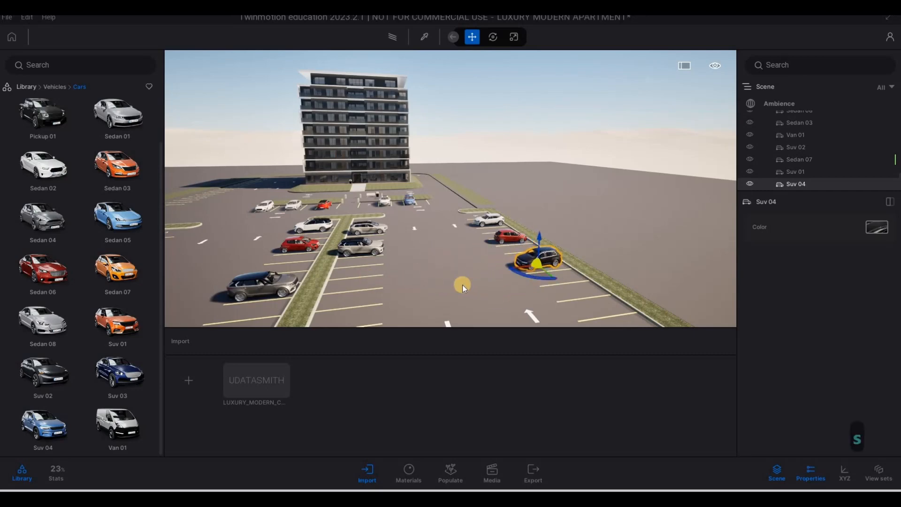
- Copy the dark Suv 01 as instances, one into a nearby bay of its median row and one beside the outer row's Suv 04
key(a)
key(a)
key(a)
key(a)
key(a)
key(a)
key(a)
key(a)
key(a)
key(a)
key(a)
key(a)
key(e)
key(w)
key(w)
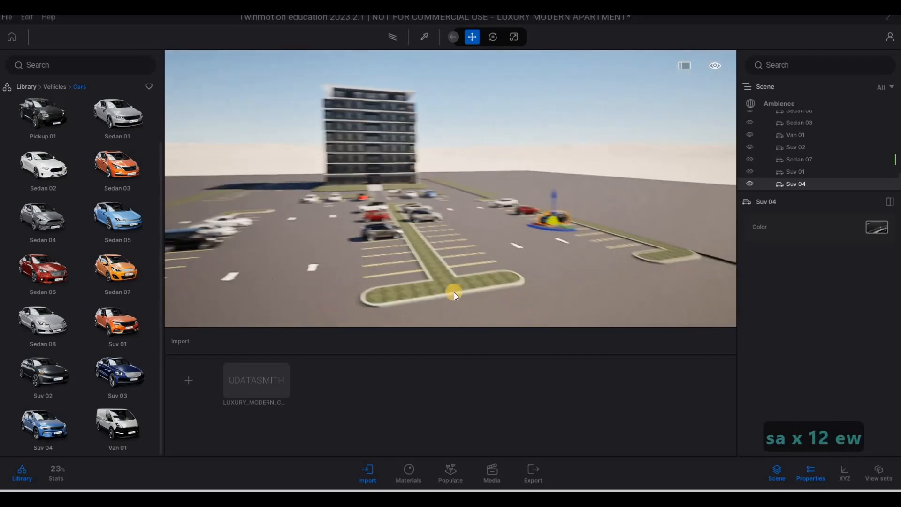
key(q)
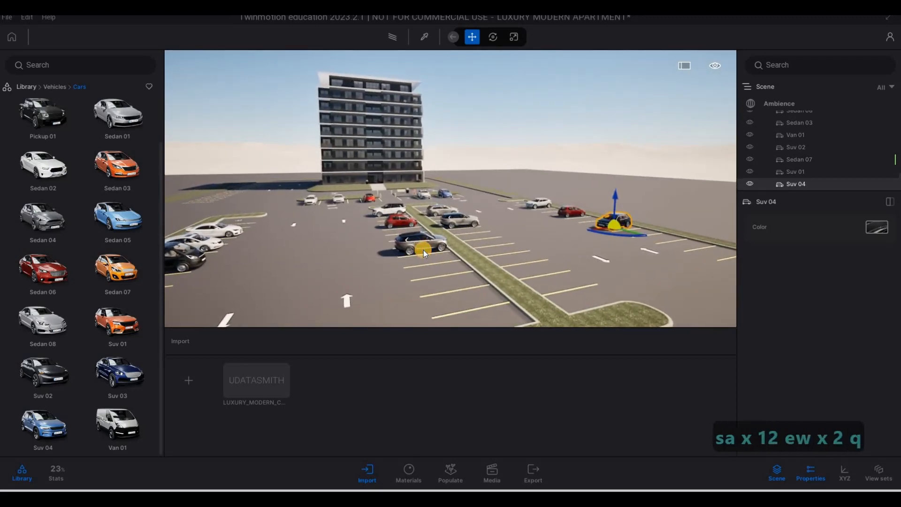
click(423, 249)
alt+drag(435, 278, 425, 303)
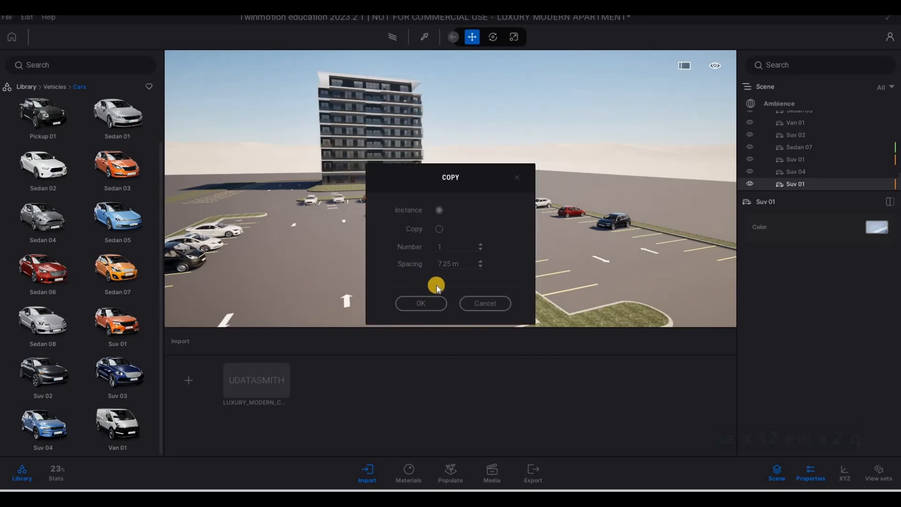
click(421, 303)
drag(663, 240, 661, 240)
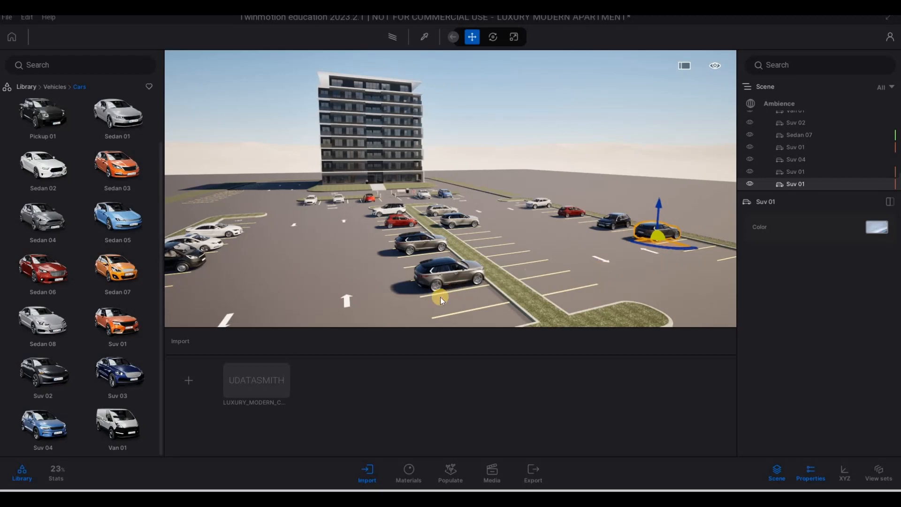
- Copy the red Sedan 07 as instances, one across the median and one beside the white sedan along the L-shaped grass border
key(Escape)
alt+drag(567, 220, 243, 231)
click(484, 297)
click(431, 306)
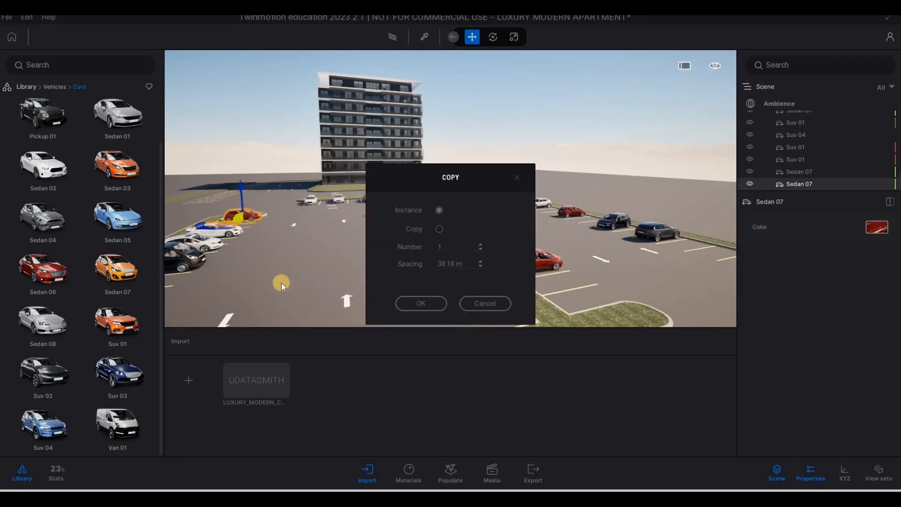
- Try the Apple green color on the Sedan 07 instance by the L-shaped border and undo the color change
key(a)
key(a)
key(a)
key(a)
key(a)
key(a)
key(a)
key(a)
key(a)
key(a)
key(w)
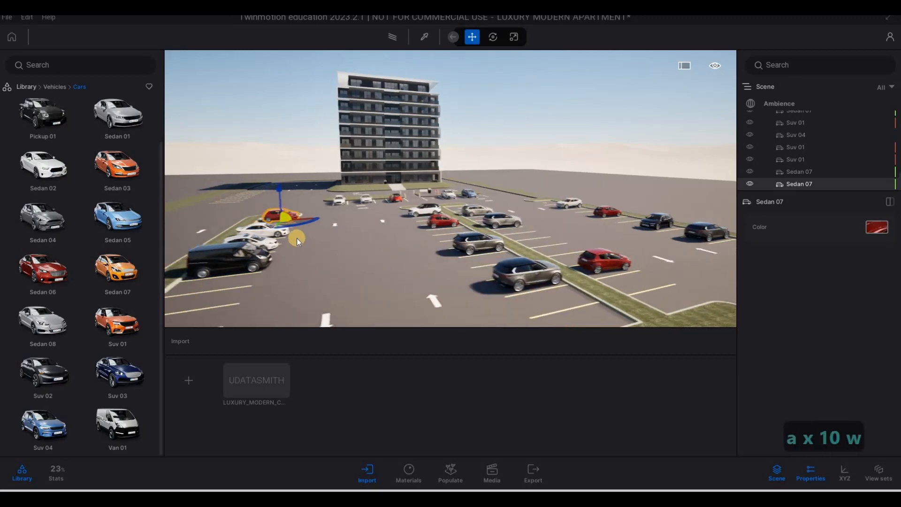
key(q)
key(a)
key(w)
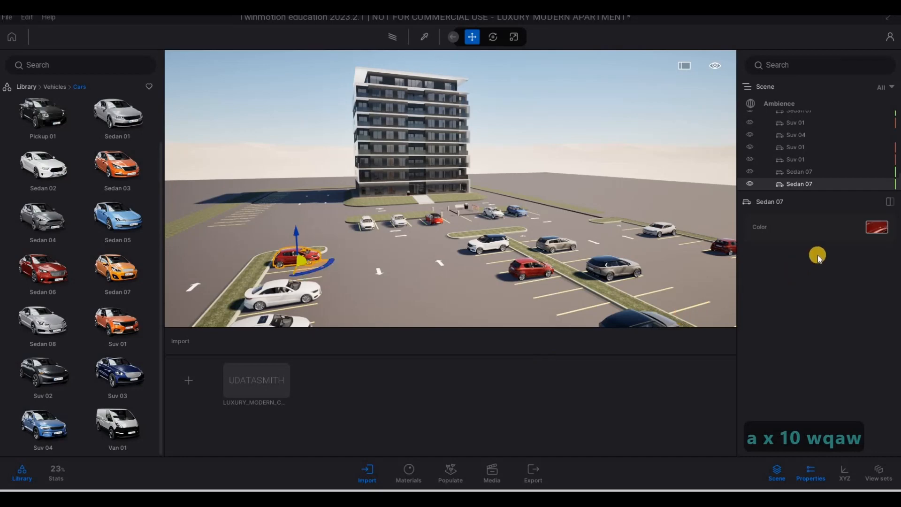
click(873, 227)
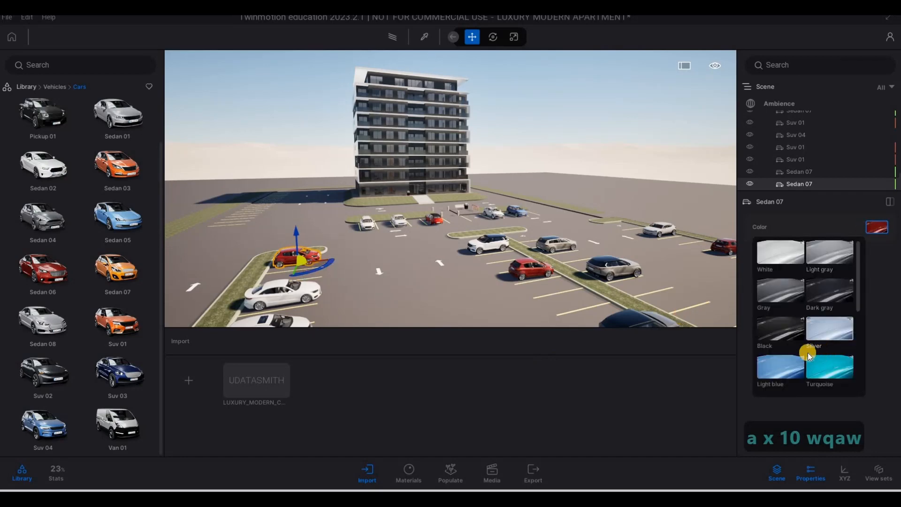
scroll(809, 361, down, 3)
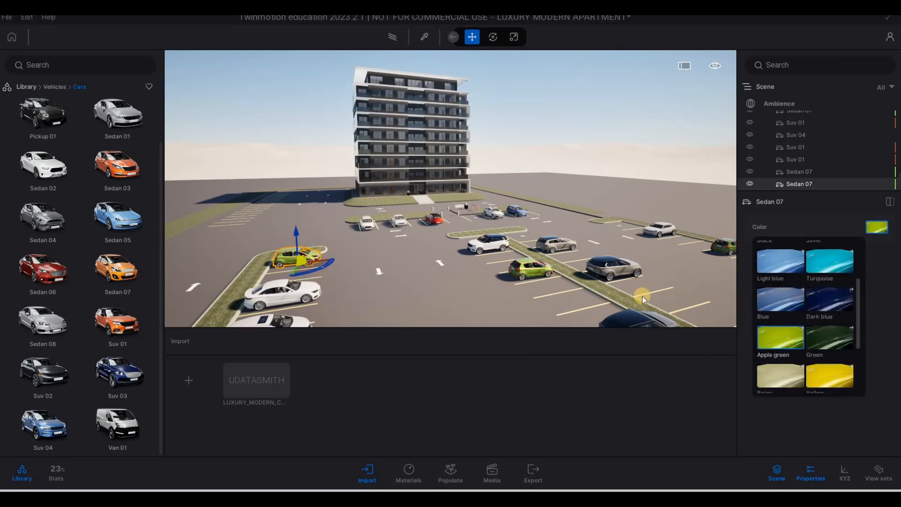
key(d)
key(s)
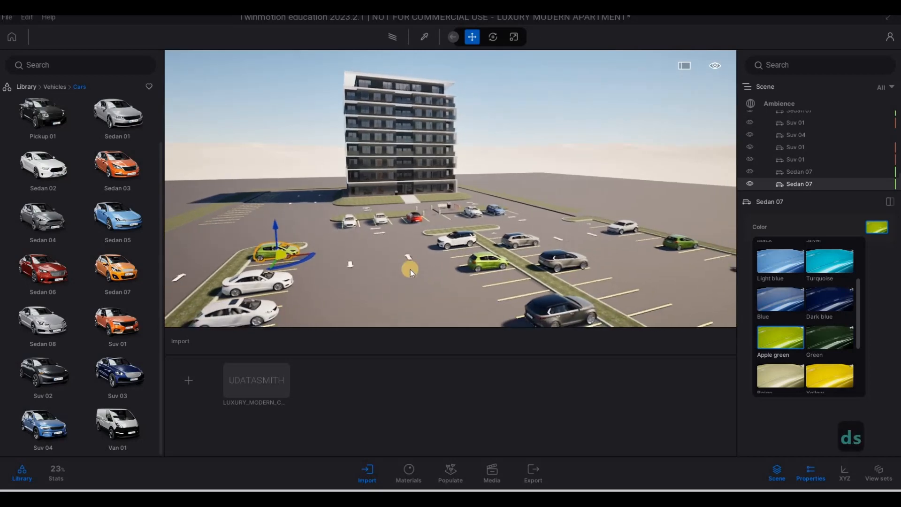
key(s)
key(e)
key(w)
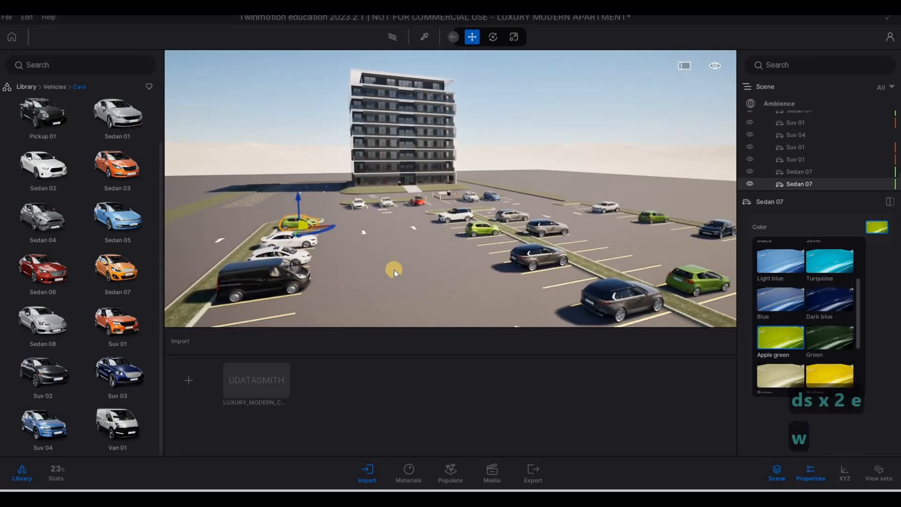
key(q)
key(w)
key(q)
key(w)
key(q)
key(w)
key(q)
key(ctrl+z)
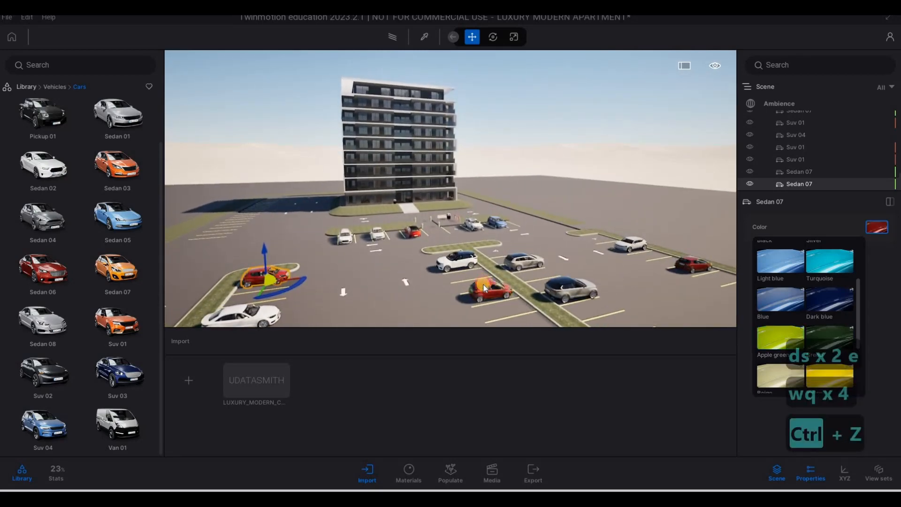
- Duplicate the gray Sedan 05 beside the median as one independent copy, 5.23 m toward the building
click(486, 286)
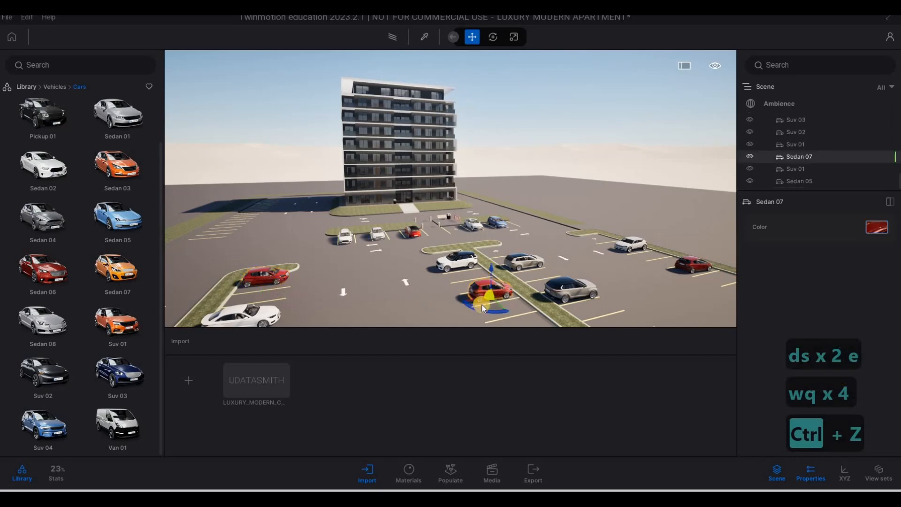
key(s)
click(519, 266)
shift+drag(521, 265, 452, 281)
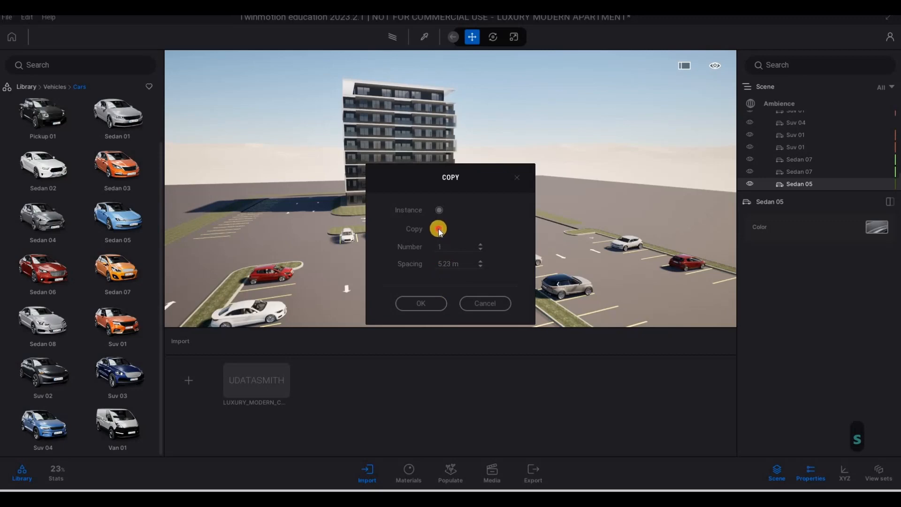
click(439, 229)
click(421, 303)
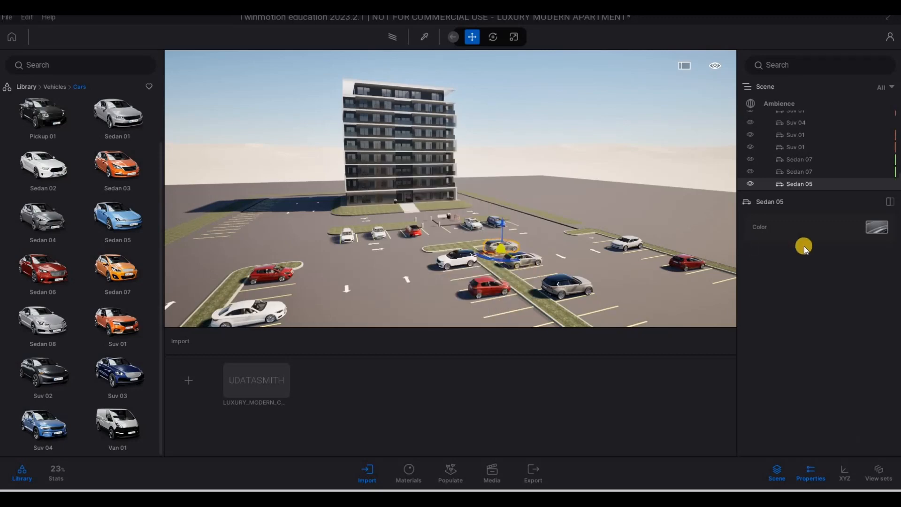
- Set the duplicated Sedan 05's color to Black and clear the selection
click(875, 227)
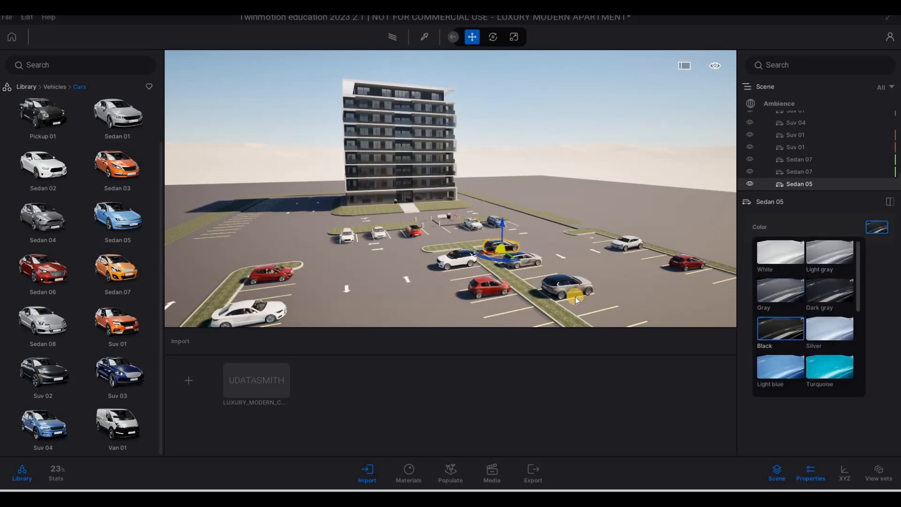
key(Escape)
key(Escape)
key(Escape)
key(Escape)
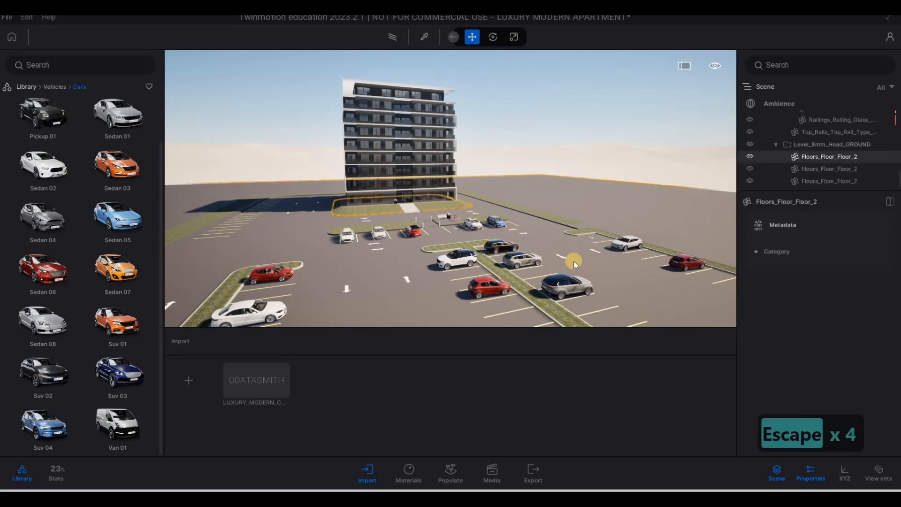
- Duplicate the red Sedan 07 in the median row as one independent copy across the median, with 9.98 m spacing
key(s)
key(a)
key(d)
key(d)
key(d)
key(s)
key(e)
key(w)
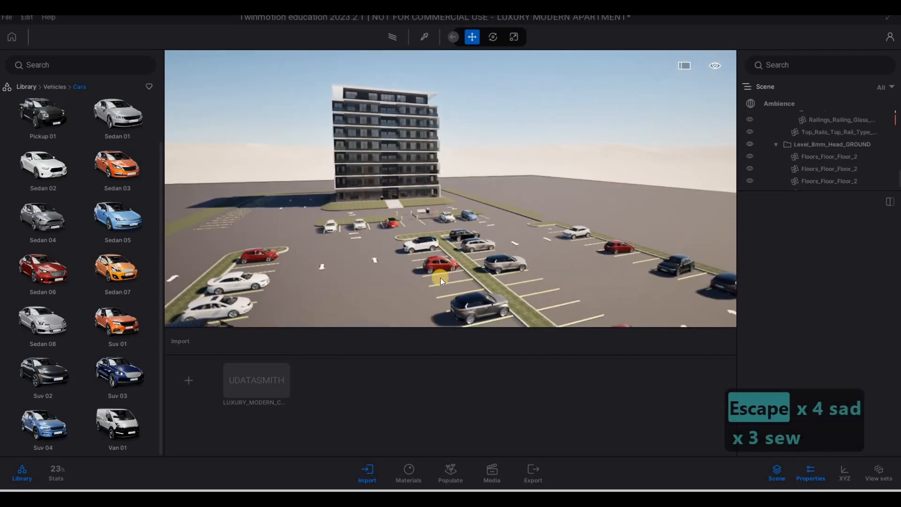
key(q)
click(432, 304)
shift+drag(432, 305, 565, 340)
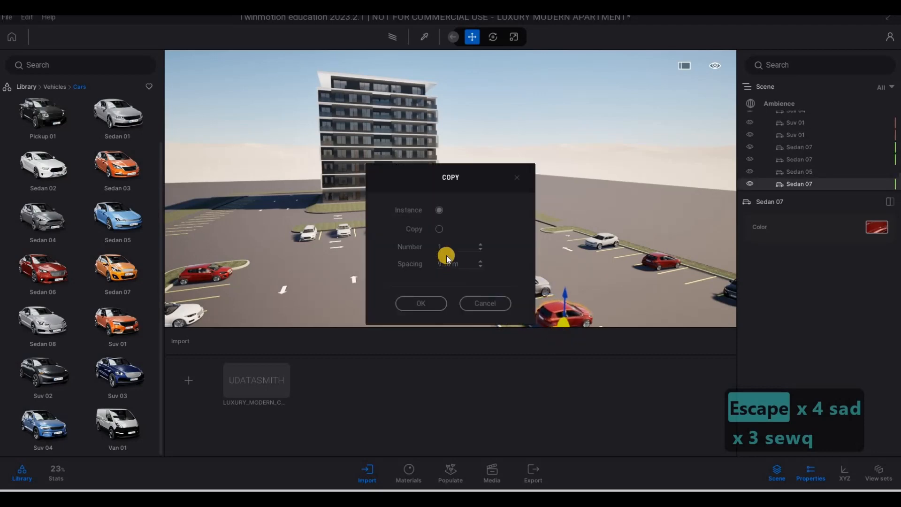
click(439, 233)
click(421, 303)
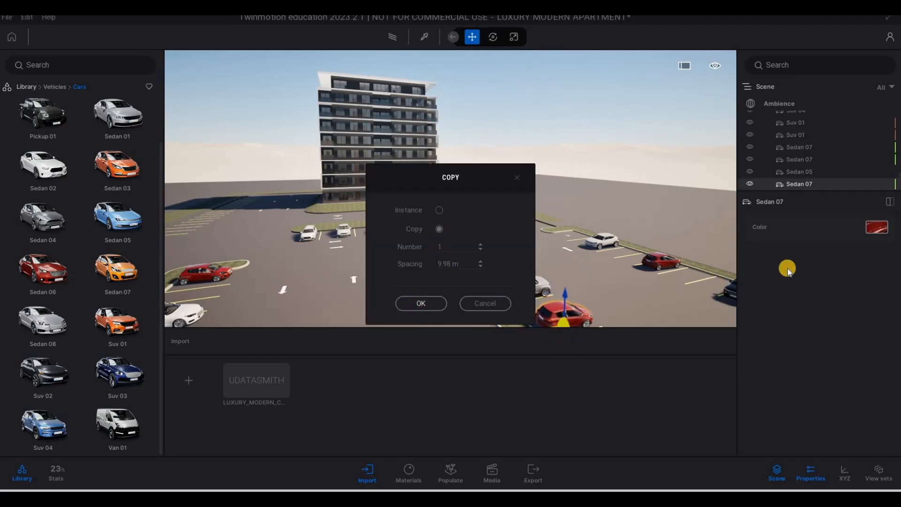
- Set the duplicated Sedan 07's color to Turquoise
click(875, 228)
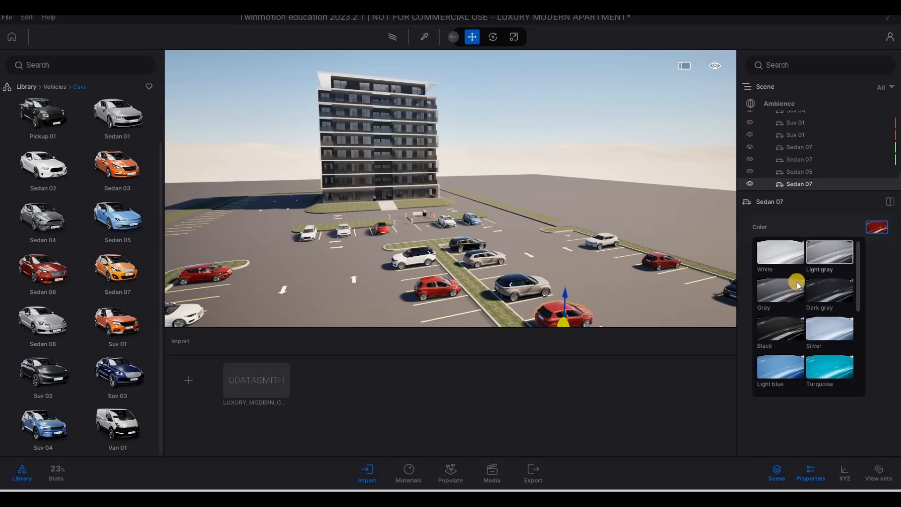
click(816, 271)
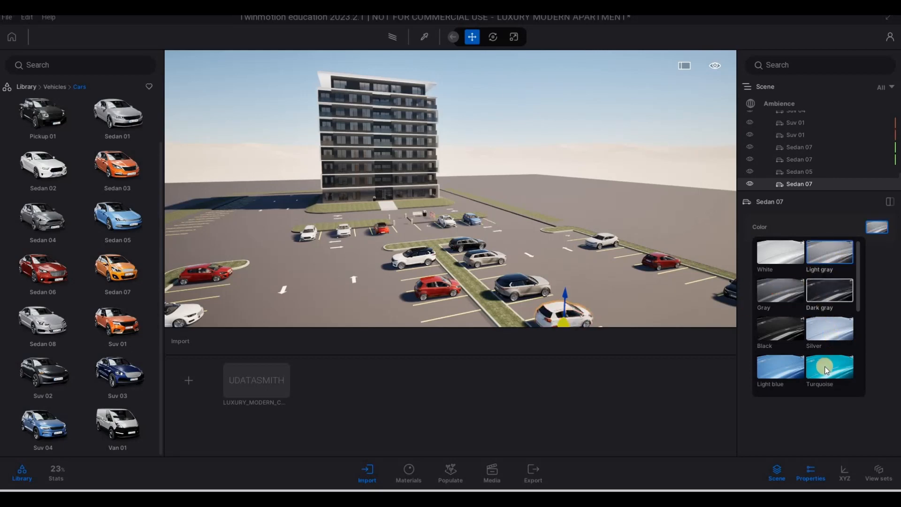
click(609, 278)
key(s)
key(s)
key(s)
key(s)
key(s)
key(s)
key(s)
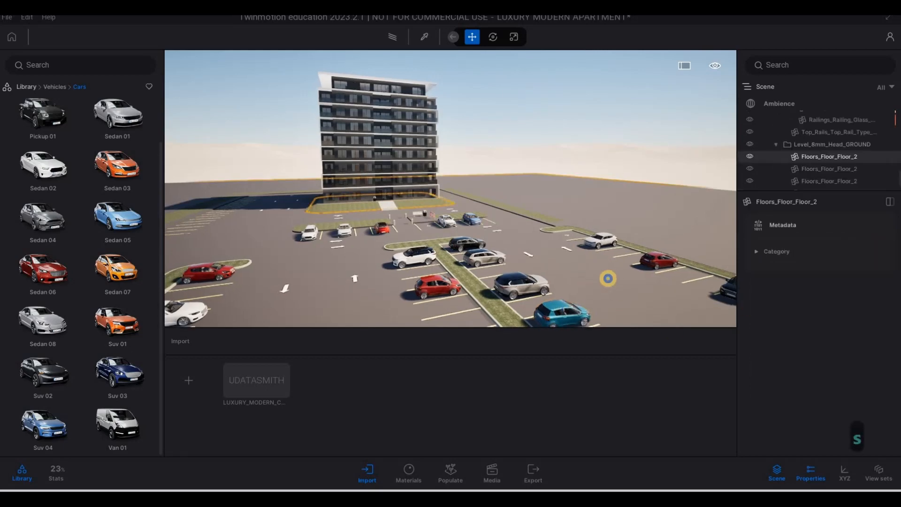
key(a)
key(d)
key(d)
key(w)
key(s)
key(s)
key(s)
key(s)
key(s)
key(s)
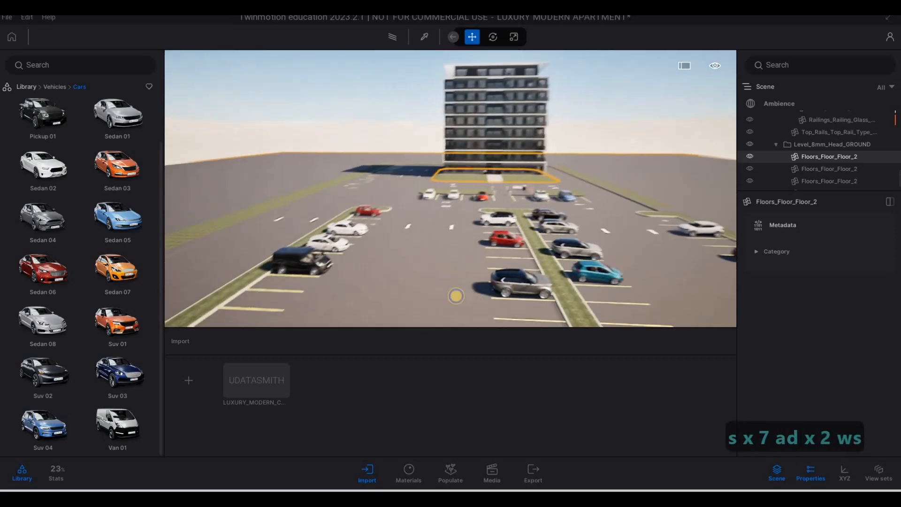
- Set the color of the white Sedan 08 beside the red car in the outer row to Blue and clear the selection
key(s)
key(s)
key(a)
right_drag(579, 261, 473, 202)
key(w)
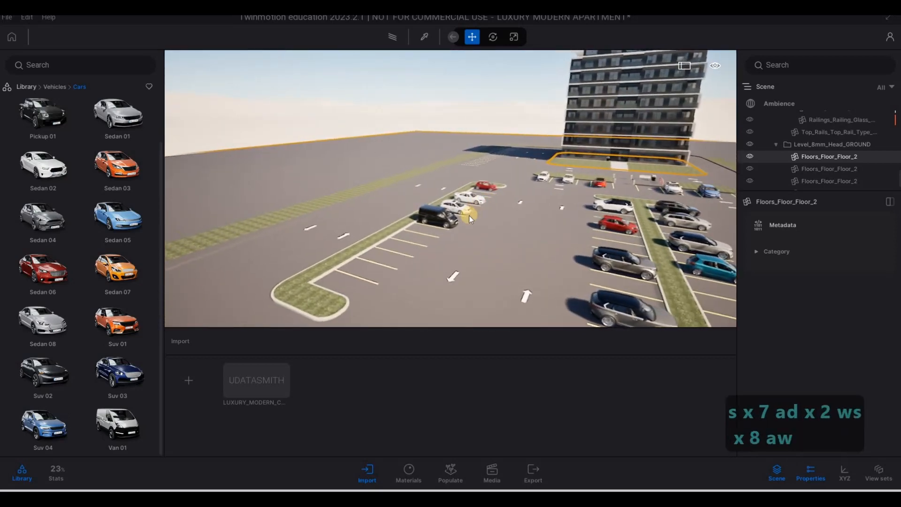
click(469, 199)
click(877, 227)
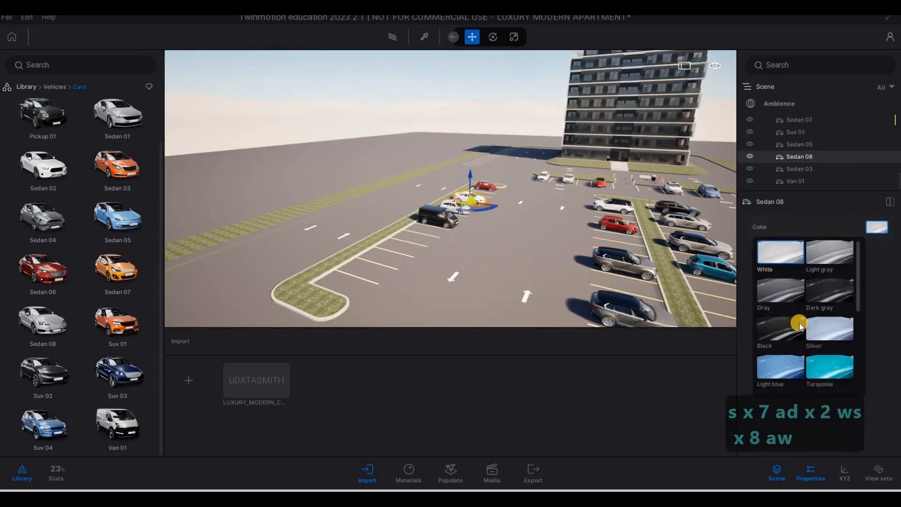
click(781, 309)
key(w)
key(w)
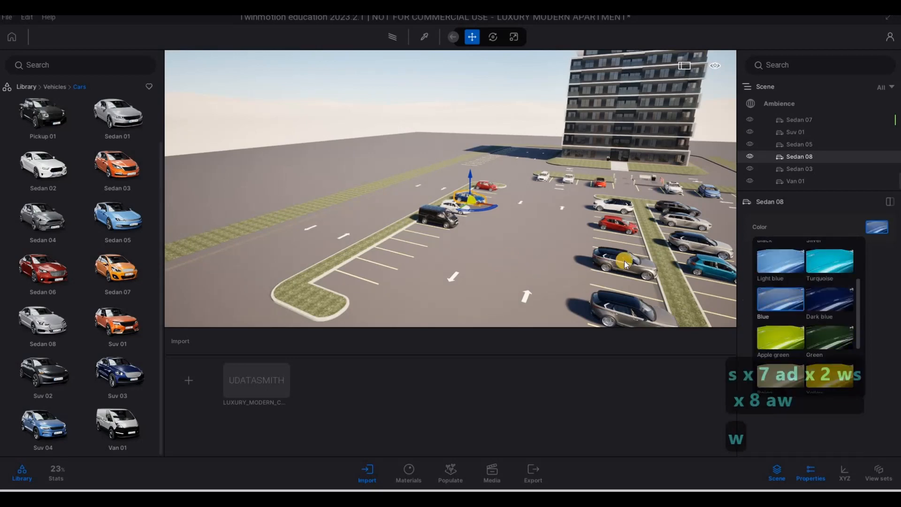
click(584, 252)
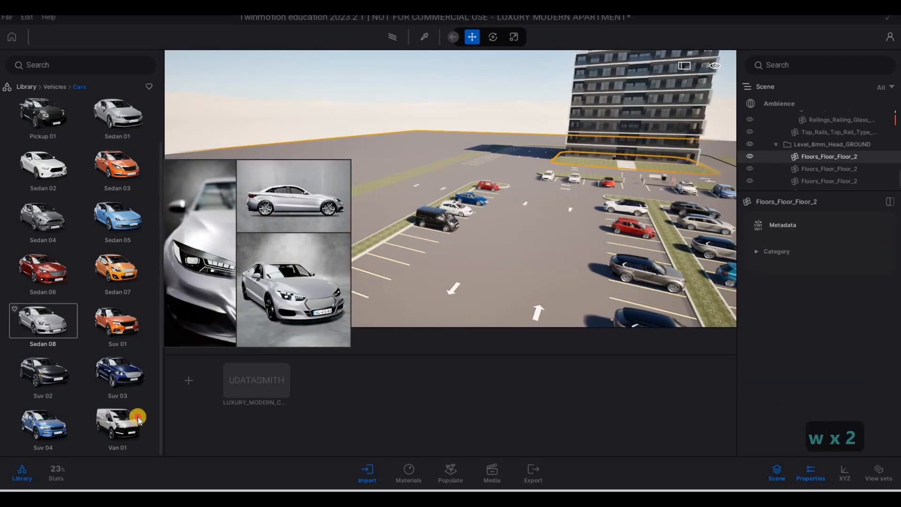
- Place a Van 01 from the library in an empty bay of the outer row, closer to the lot's near end than the black van
drag(136, 419, 382, 281)
key(d)
key(d)
key(d)
key(d)
key(d)
key(d)
key(d)
key(d)
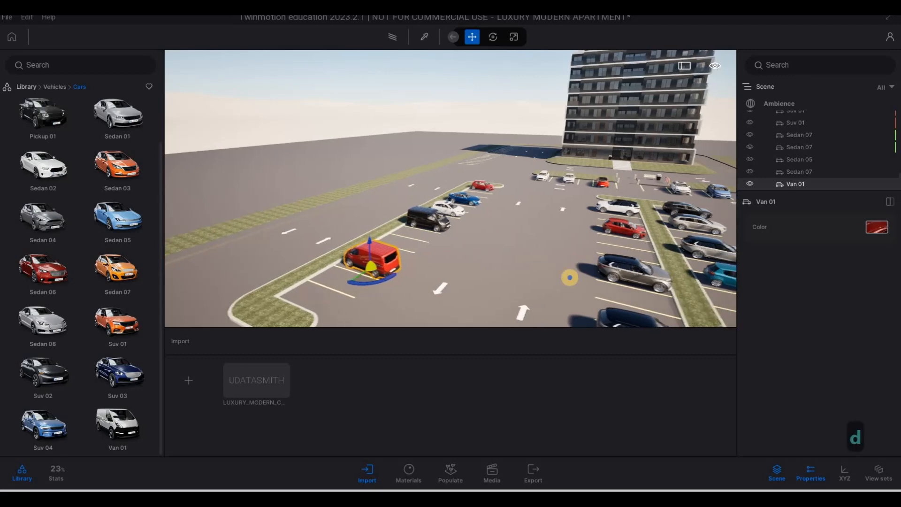
- Place a Sedan 01 from the library on the driveway in front of the apartment building, beside the entrance walkway
key(w)
key(s)
key(a)
key(w)
key(e)
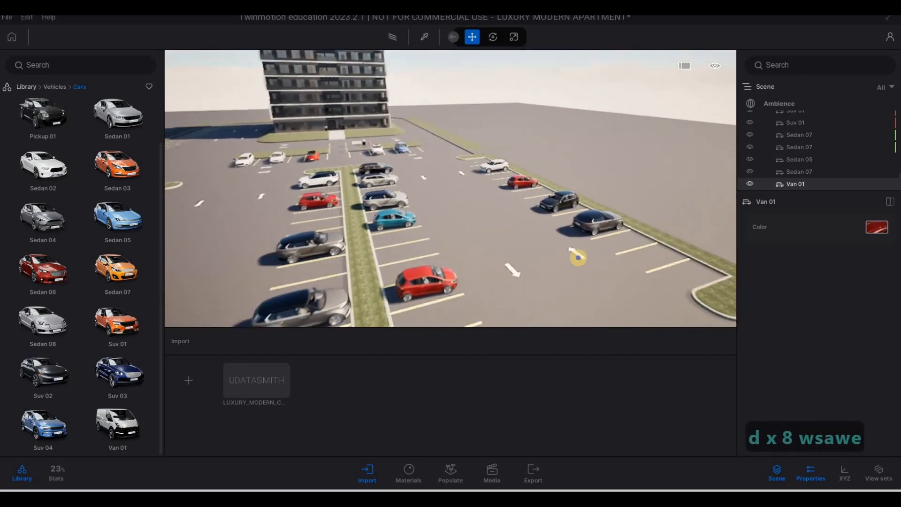
key(q)
key(q)
key(q)
key(q)
key(q)
key(q)
key(q)
key(q)
key(q)
key(q)
key(q)
key(q)
key(q)
key(q)
key(q)
key(q)
key(q)
key(q)
key(q)
key(q)
key(q)
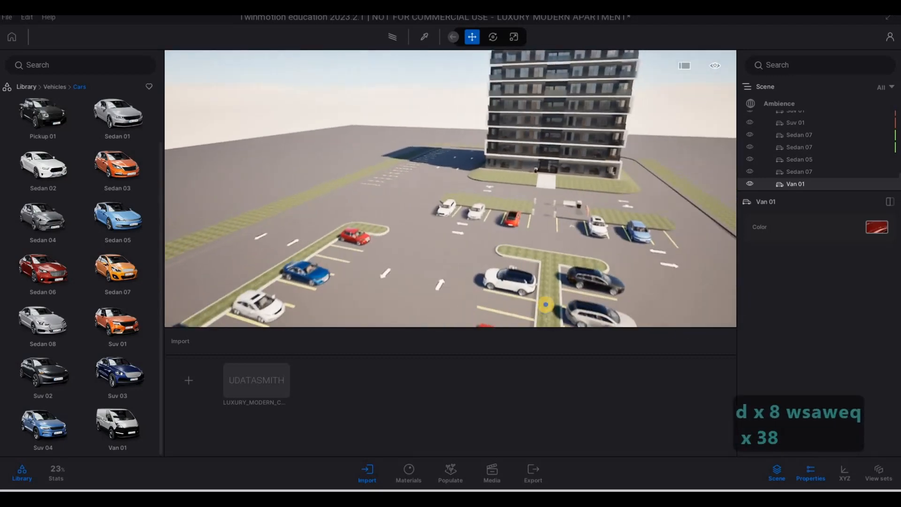
key(a)
key(a)
key(a)
key(a)
key(a)
key(a)
key(a)
key(a)
key(a)
key(a)
key(a)
key(a)
key(a)
key(a)
key(a)
key(a)
key(a)
key(a)
key(a)
key(a)
key(a)
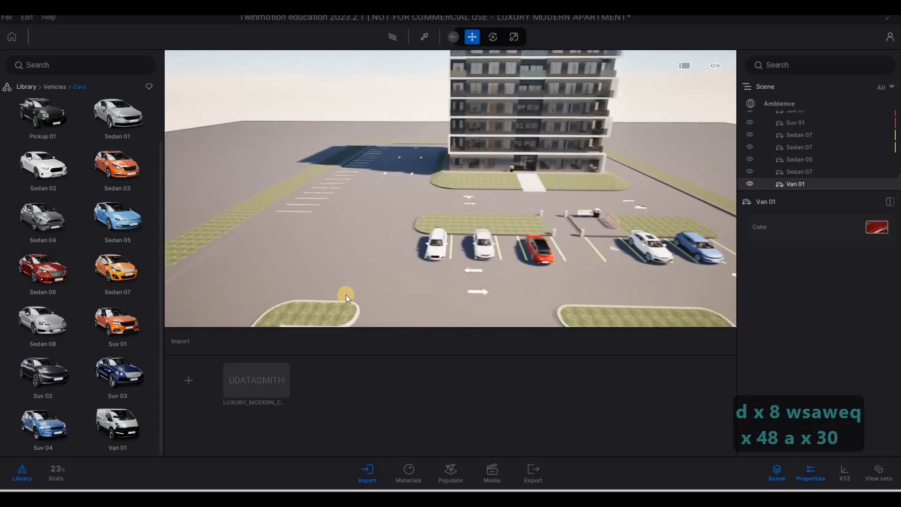
key(a)
key(a)
key(a)
key(a)
key(a)
key(a)
key(a)
key(a)
key(a)
key(a)
key(q)
key(d)
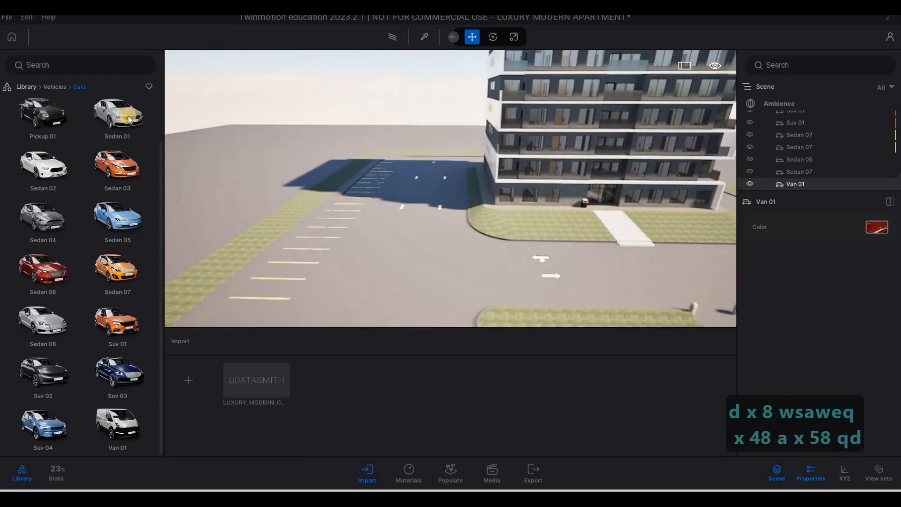
key(w)
drag(530, 235, 616, 275)
- Copy the red Sedan 07 at the end of the outer row into an empty bay of the parking row running alongside the building
key(a)
key(q)
right_drag(574, 288, 640, 280)
key(w)
key(w)
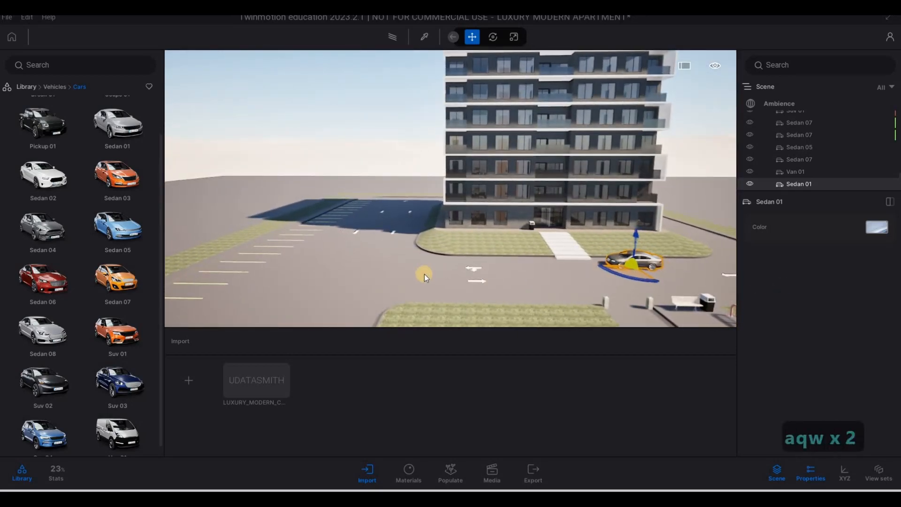
key(a)
key(a)
key(a)
key(a)
key(a)
key(w)
key(w)
key(w)
key(w)
key(w)
key(w)
key(w)
key(w)
key(w)
key(w)
key(w)
key(w)
key(w)
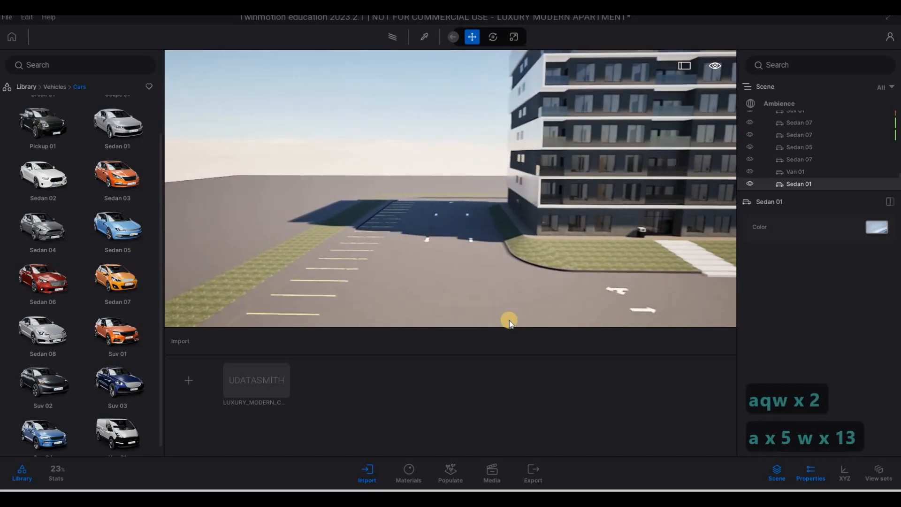
key(s)
key(s)
key(s)
key(s)
key(s)
key(s)
key(s)
key(s)
key(a)
right_drag(511, 280, 615, 292)
key(s)
key(s)
key(s)
key(s)
key(s)
key(s)
key(s)
key(s)
key(s)
key(s)
key(s)
key(s)
key(s)
key(s)
key(s)
key(s)
key(s)
key(s)
key(s)
key(s)
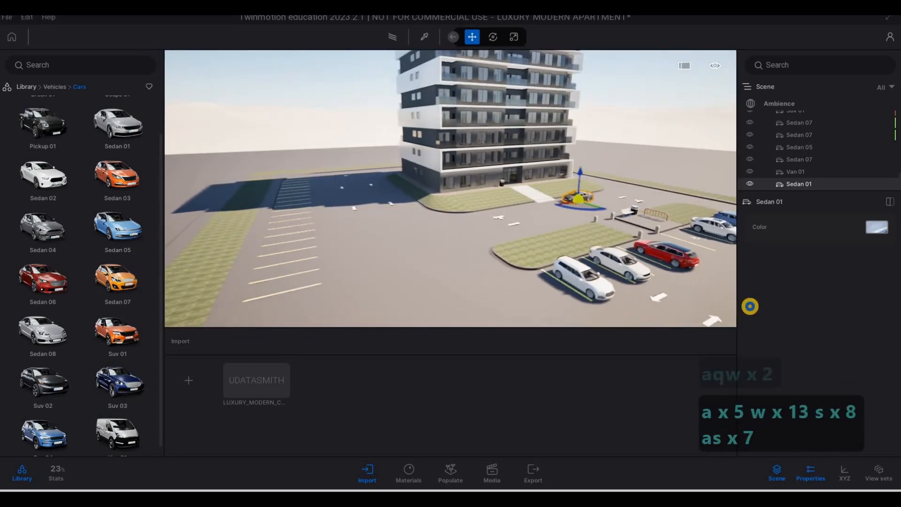
right_drag(465, 278, 595, 277)
key(s)
key(s)
key(s)
key(s)
key(s)
key(s)
key(s)
key(s)
key(s)
key(s)
key(s)
key(s)
key(s)
key(s)
key(s)
key(s)
key(s)
key(s)
key(s)
key(s)
click(595, 278)
key(ctrl+c)
key(ctrl+v)
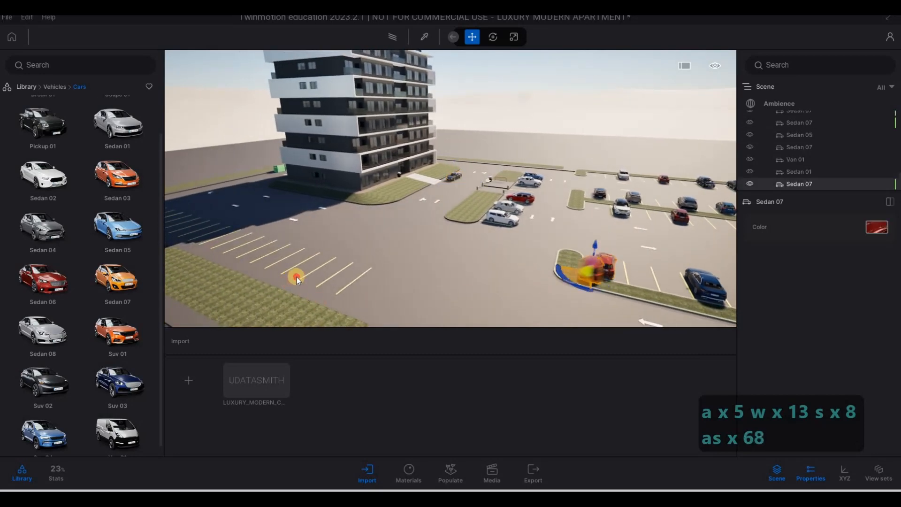
shift+drag(311, 278, 327, 273)
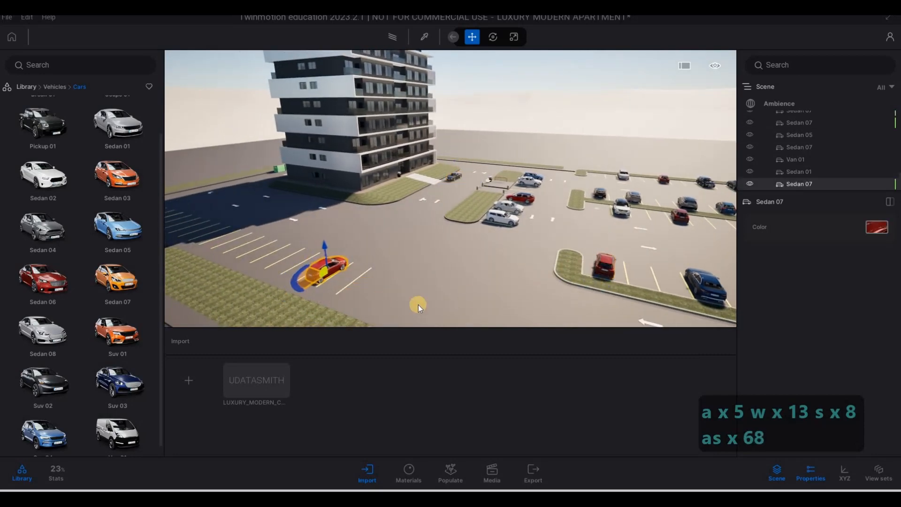
- Copy the white Suv 01 from the main parking lot into the row alongside the building, beside the red Sedan 07
click(425, 302)
key(d)
key(w)
key(w)
key(w)
key(w)
key(w)
key(w)
key(w)
key(w)
key(w)
key(w)
right_drag(405, 295, 430, 297)
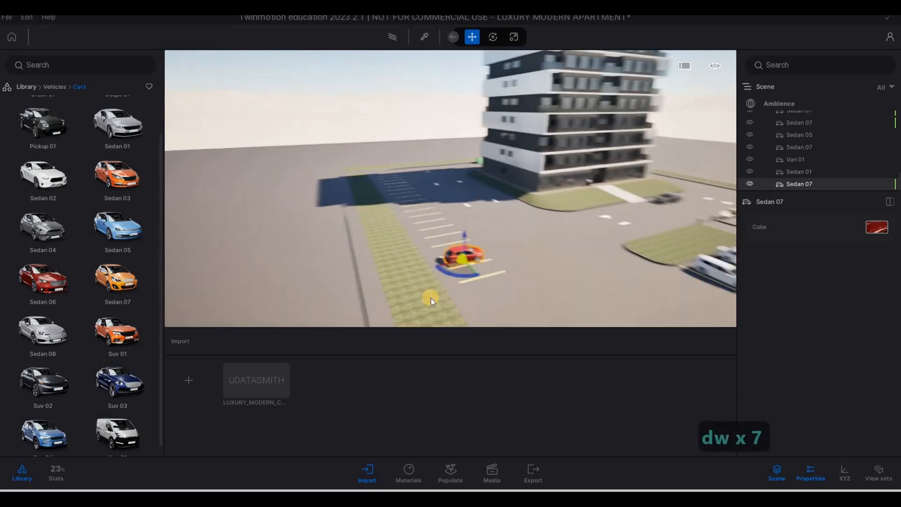
key(q)
drag(393, 301, 393, 302)
key(q)
key(w)
key(a)
key(e)
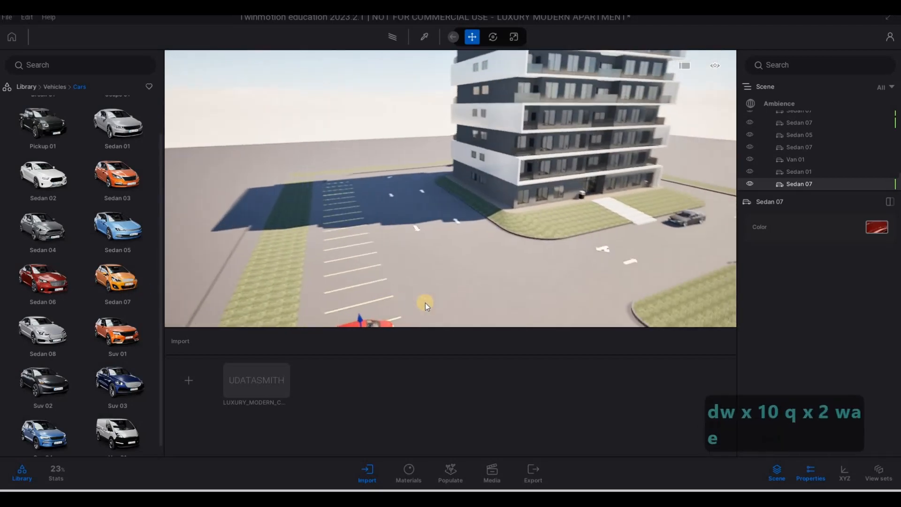
key(s)
right_drag(425, 303, 668, 272)
key(s)
key(s)
key(s)
key(s)
key(s)
key(d)
key(s)
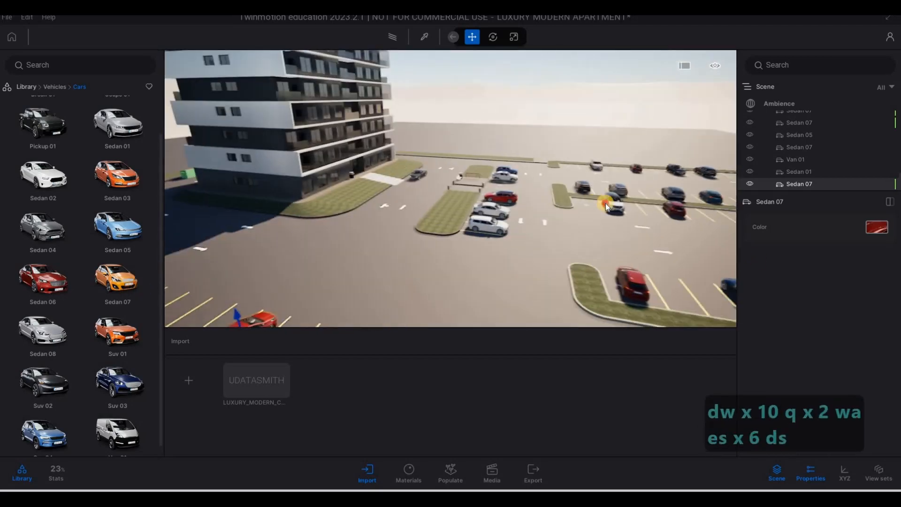
click(605, 213)
key(ctrl+c)
key(ctrl+v)
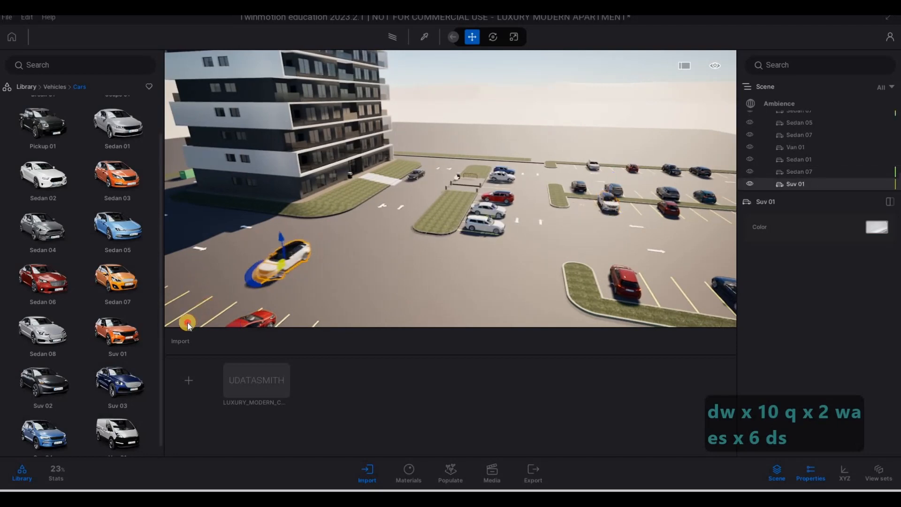
shift+drag(246, 328, 233, 335)
click(440, 230)
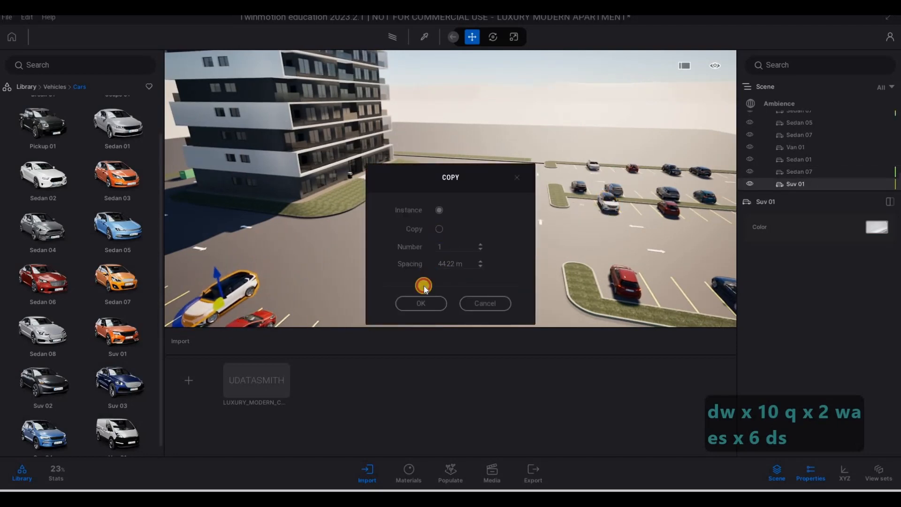
click(419, 303)
- Fine-tune the position of the copied white Suv 01 so it sits within its bay beside the red Sedan 07
key(s)
key(a)
key(s)
key(a)
key(s)
key(a)
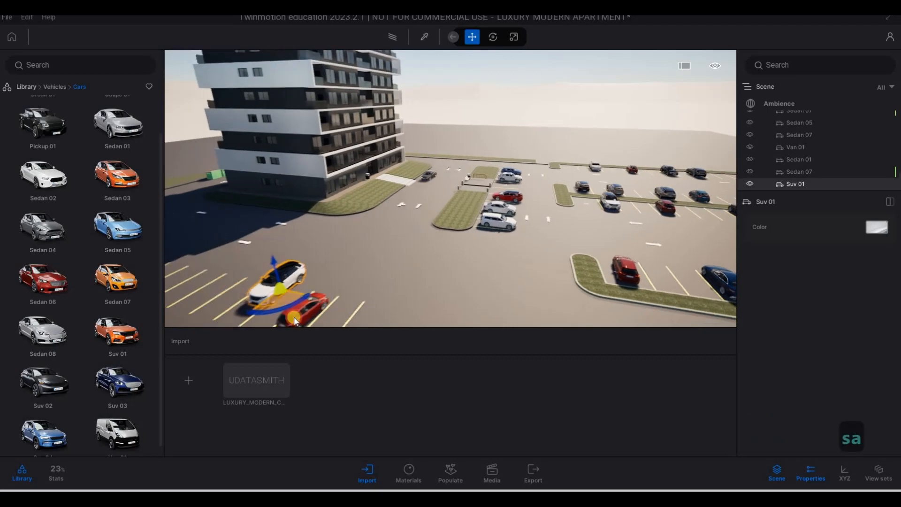
drag(280, 313, 283, 317)
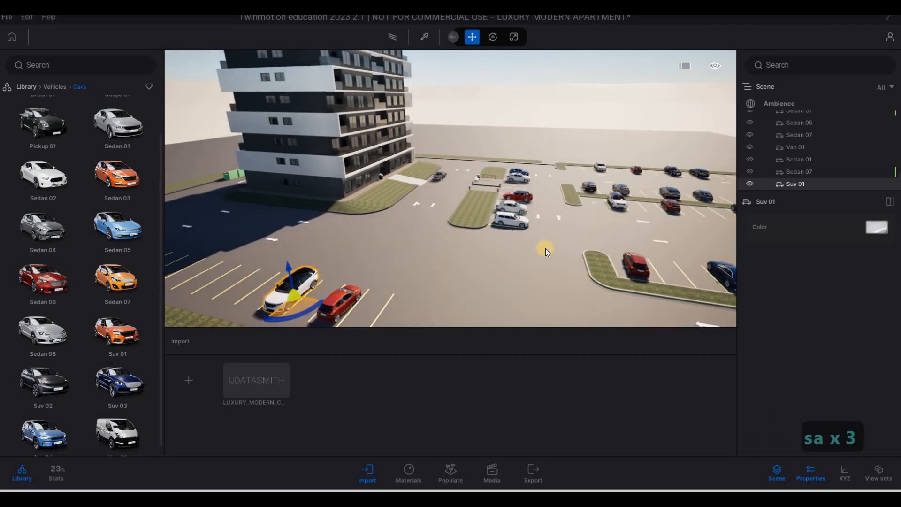
- Copy the black Sedan 05 from the main lot as an instance into the building-side row, leaving a bay before the white Suv 01
key(d)
click(589, 187)
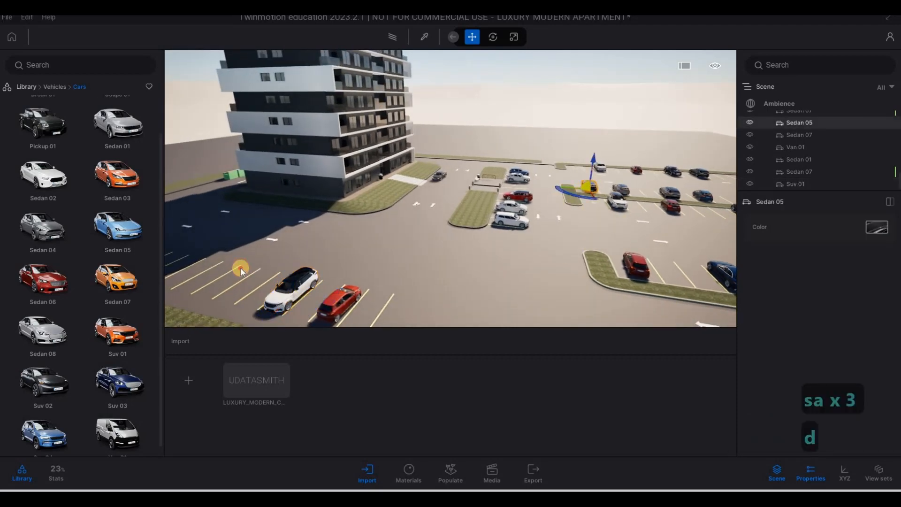
shift+drag(241, 269, 172, 304)
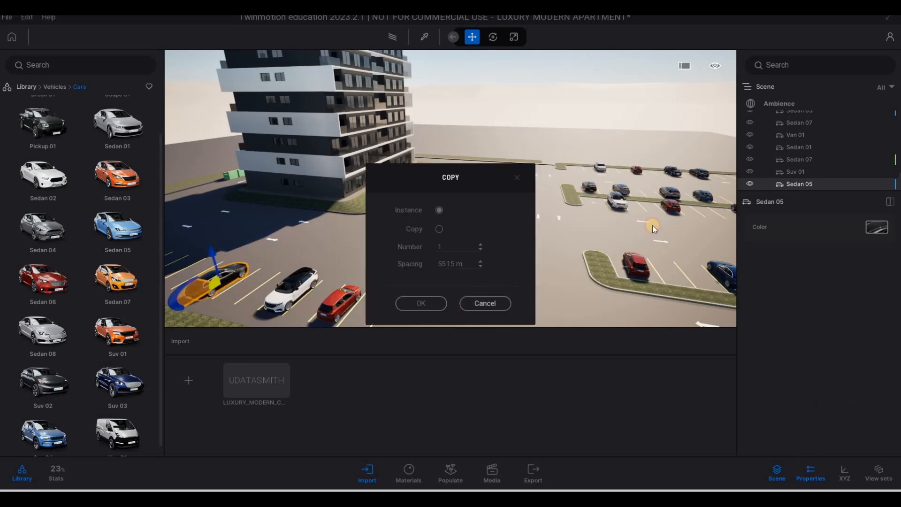
key(Return)
- Copy the black Suv 04 from the far parking row as an instance into the bay between the Sedan 05 and the white Suv 01
click(640, 184)
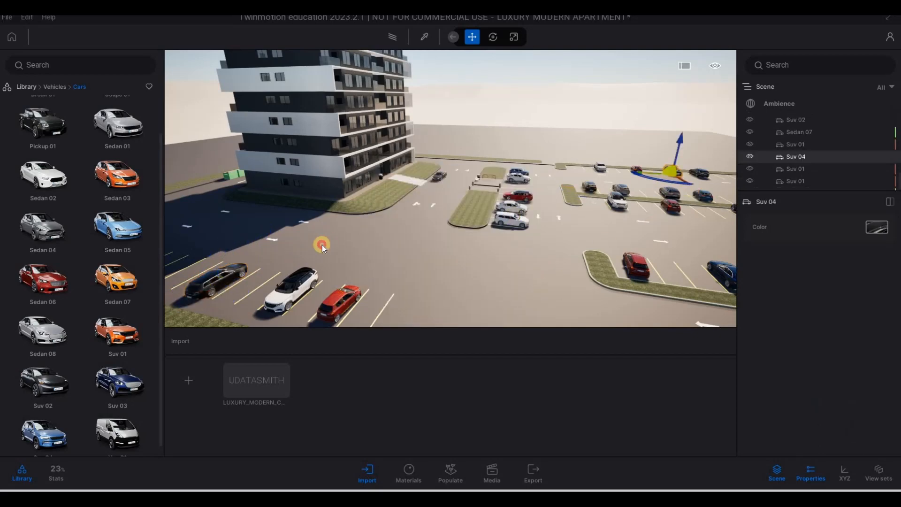
drag(322, 244, 171, 306)
click(412, 304)
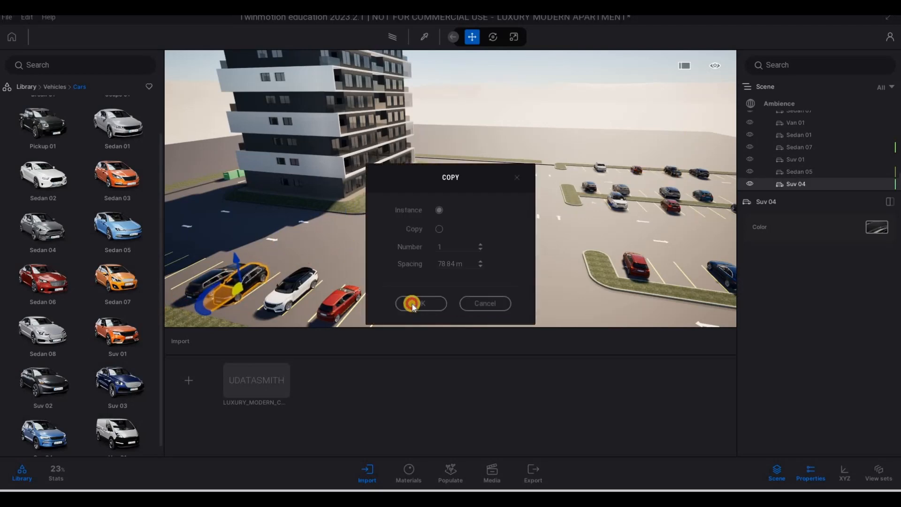
- Place an independent copy of the red Van 01 beside the red Sedan 07 in the building-side row and set its color to White
key(s)
key(a)
key(d)
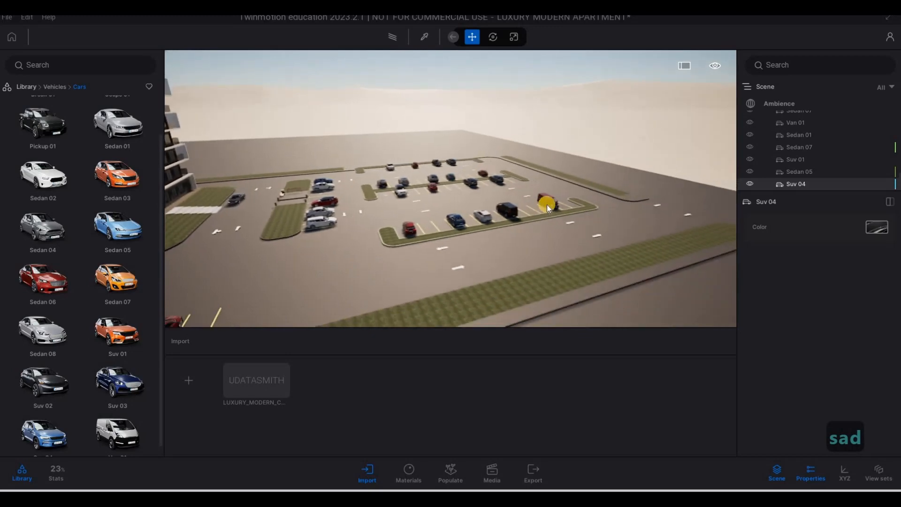
shift+drag(356, 277, 147, 364)
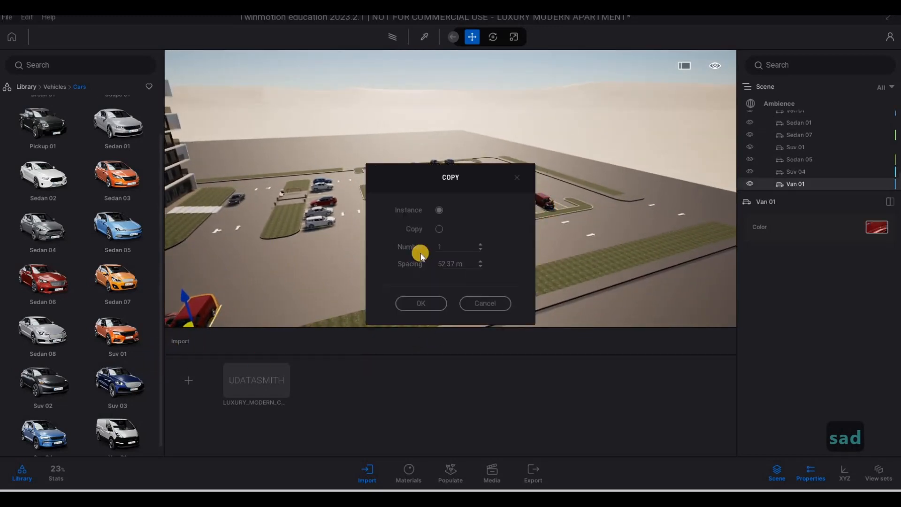
click(437, 233)
click(404, 305)
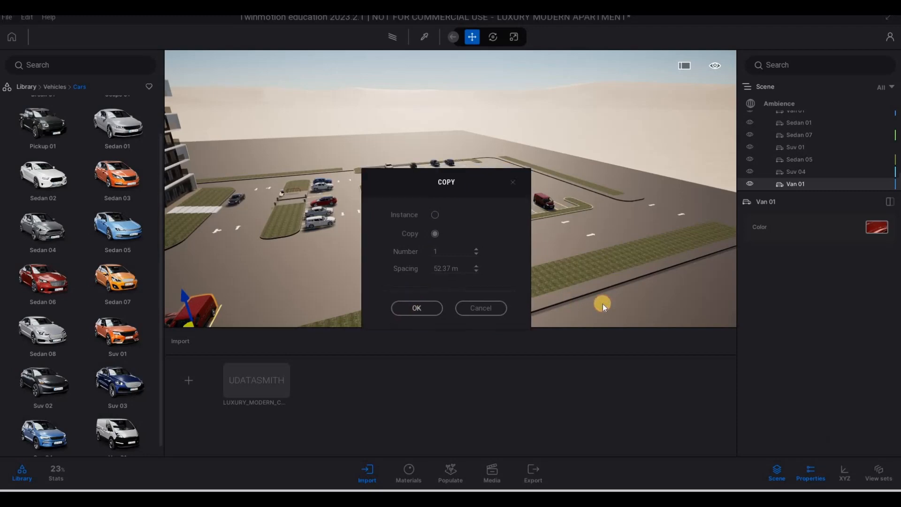
click(783, 255)
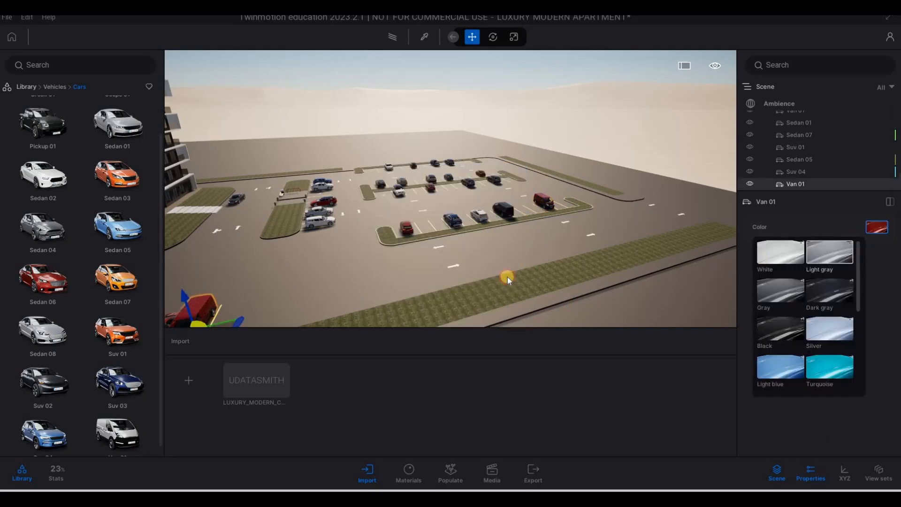
- Copy the white Suv 01 into two shaded bays farther along the building-side row, beyond the black Sedan 05
shift+middle_drag(285, 274, 224, 278)
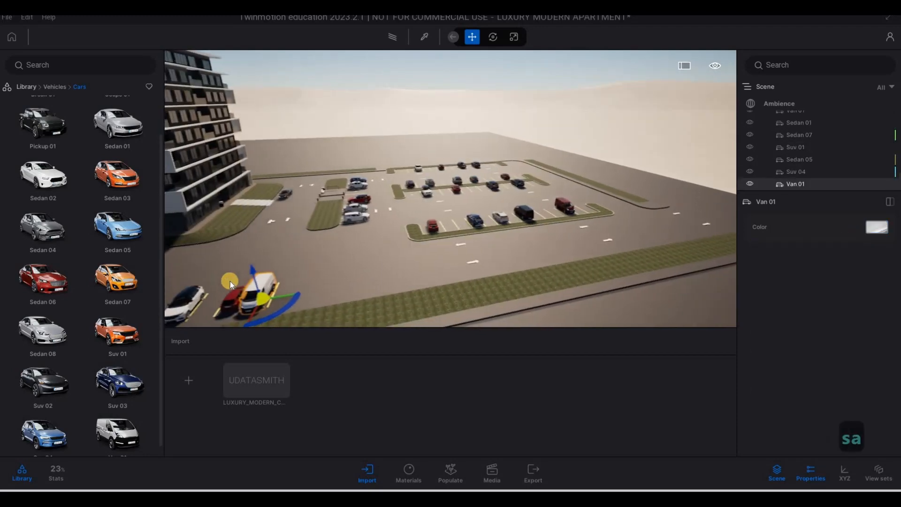
key(a)
key(a)
key(a)
key(a)
key(a)
key(a)
key(a)
key(a)
key(a)
key(a)
key(a)
key(a)
key(w)
key(w)
key(w)
key(w)
key(w)
key(w)
key(w)
key(w)
key(w)
key(w)
key(w)
key(s)
key(s)
key(s)
key(s)
key(s)
key(s)
key(s)
key(s)
key(s)
key(s)
key(s)
key(s)
key(s)
key(s)
key(s)
key(s)
key(s)
key(s)
key(s)
key(s)
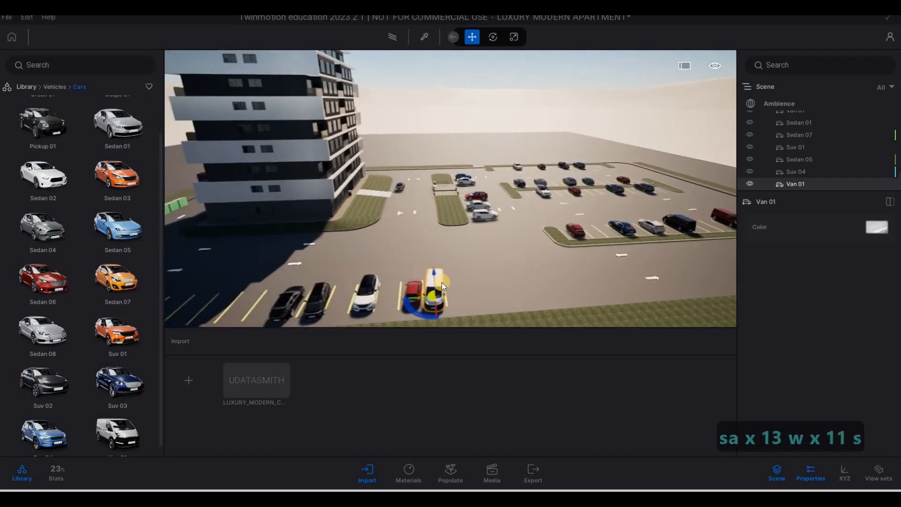
click(442, 281)
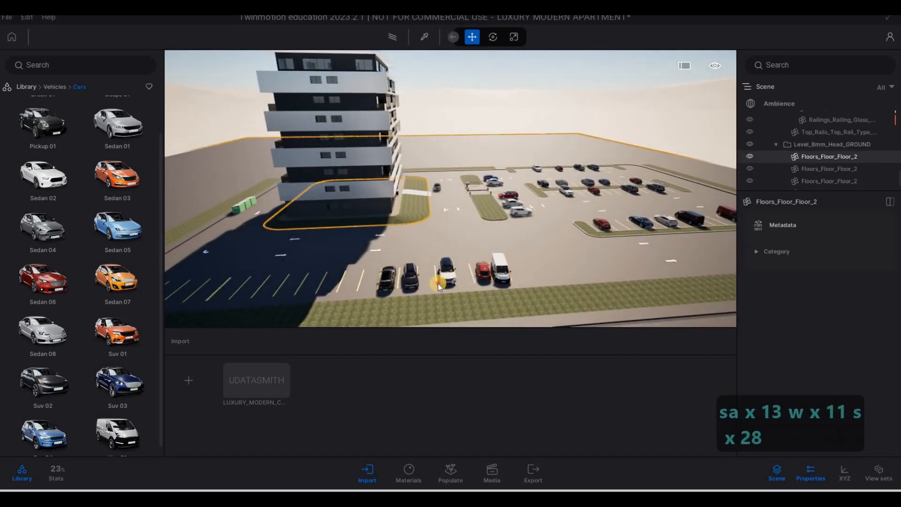
click(441, 282)
mouse_move(440, 282)
shift+mouse_down()
mouse_move(282, 288)
mouse_move(297, 302)
mouse_move(216, 296)
mouse_move(227, 307)
mouse_move(241, 299)
shift+mouse_up()
click(435, 228)
key(Return)
click(484, 304)
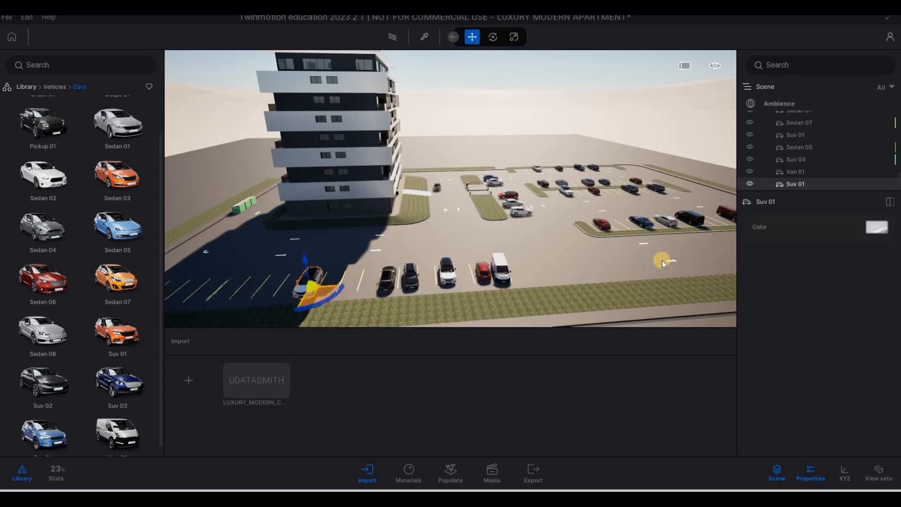
- Set the color of the two Suv 01 copies in the shaded bays to Black and clear the selection
click(876, 227)
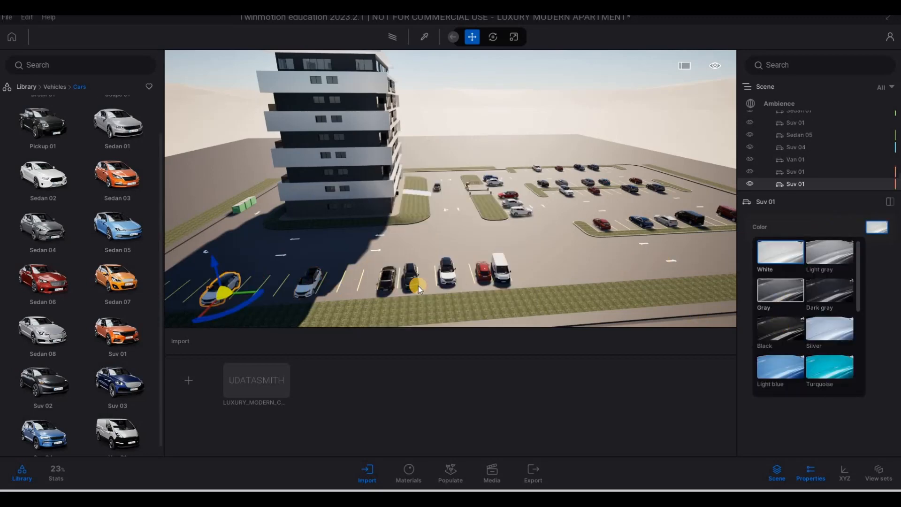
click(779, 329)
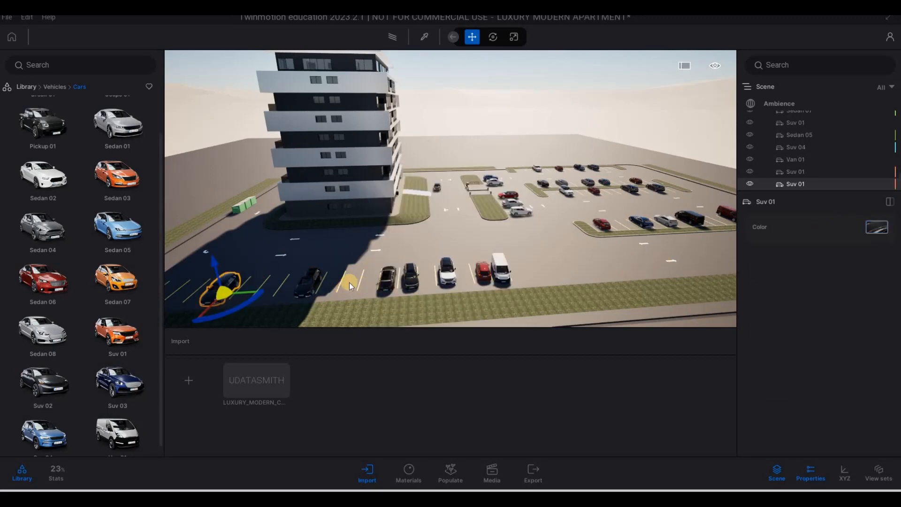
key(Escape)
key(Escape)
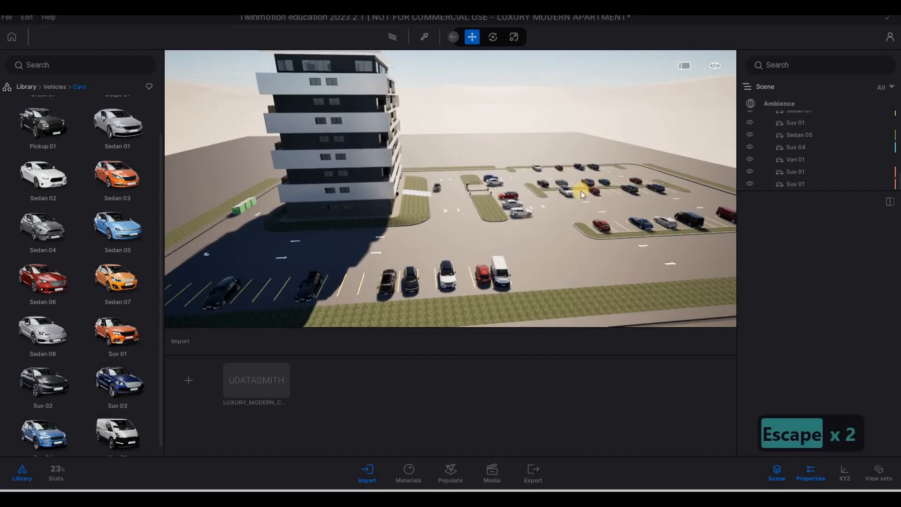
- Copy the gray Suv 01 from the main lot as an instance into the bay between the black Suv 01 and the black Sedan 05
click(582, 190)
shift+drag(287, 279, 299, 324)
click(412, 306)
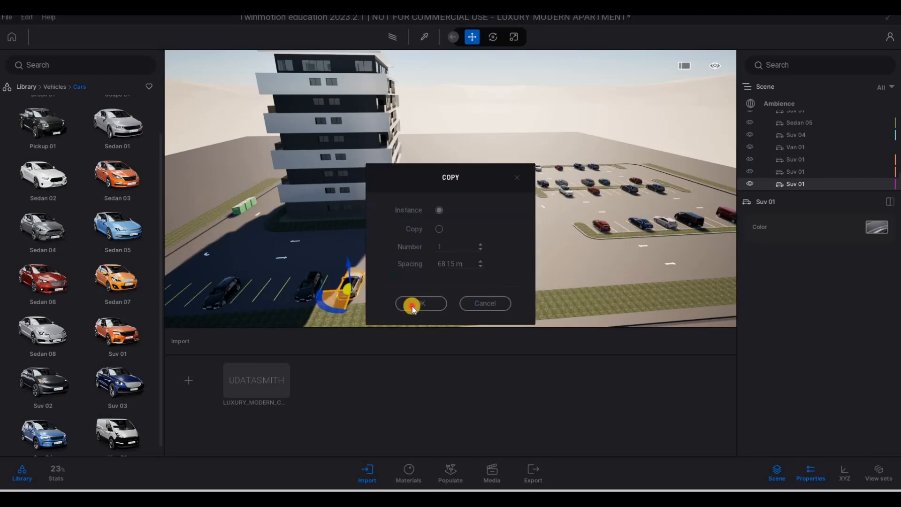
- Copy the silver Suv 02 from the far parking row into the shaded bay between the two black Suv 01 cars
click(536, 174)
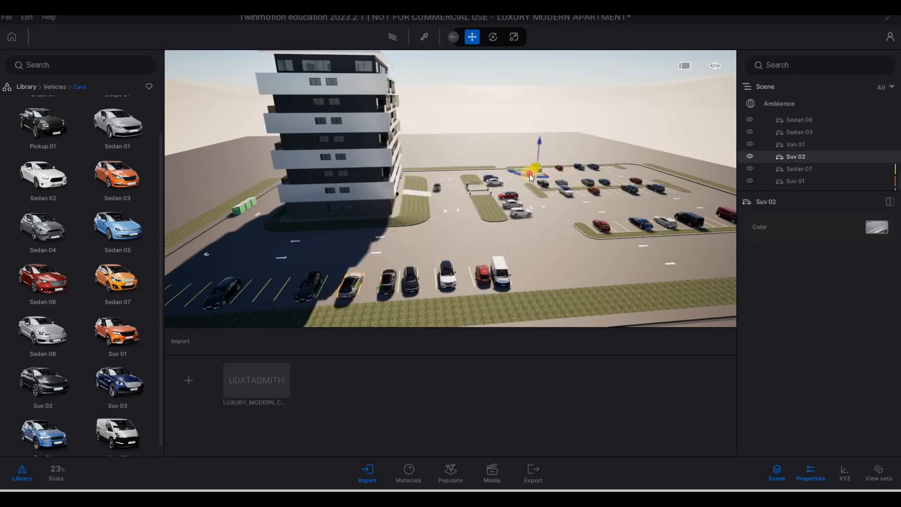
shift+drag(221, 303, 215, 327)
click(437, 228)
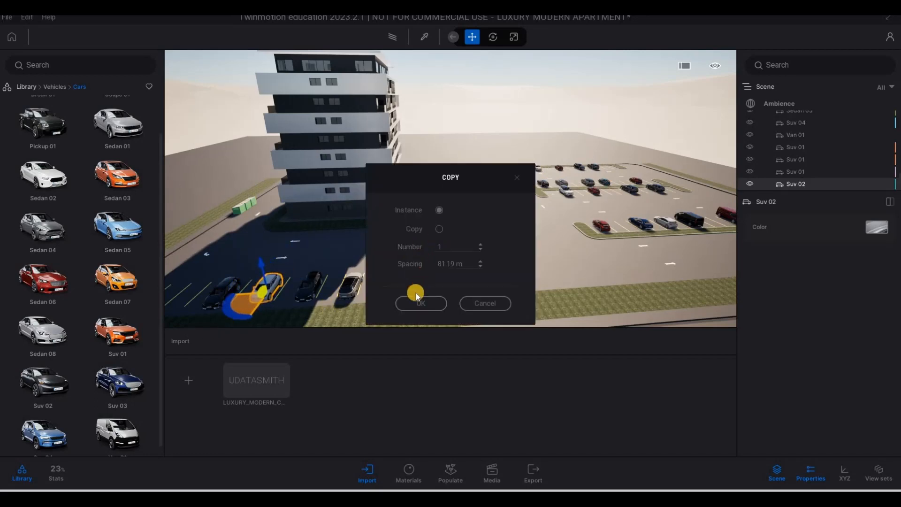
- Set the color of the copied Suv 02 in the shaded bay to Green and clear the selection
click(867, 231)
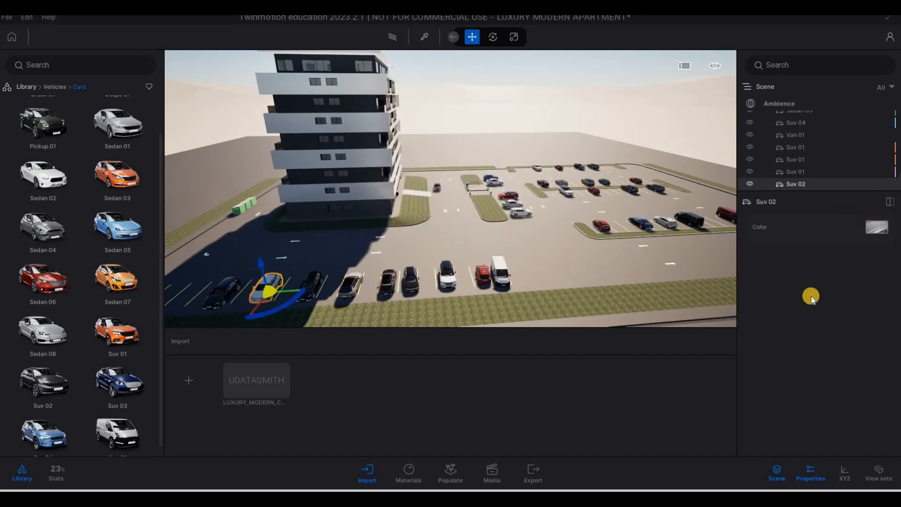
scroll(792, 355, down, 2)
click(836, 371)
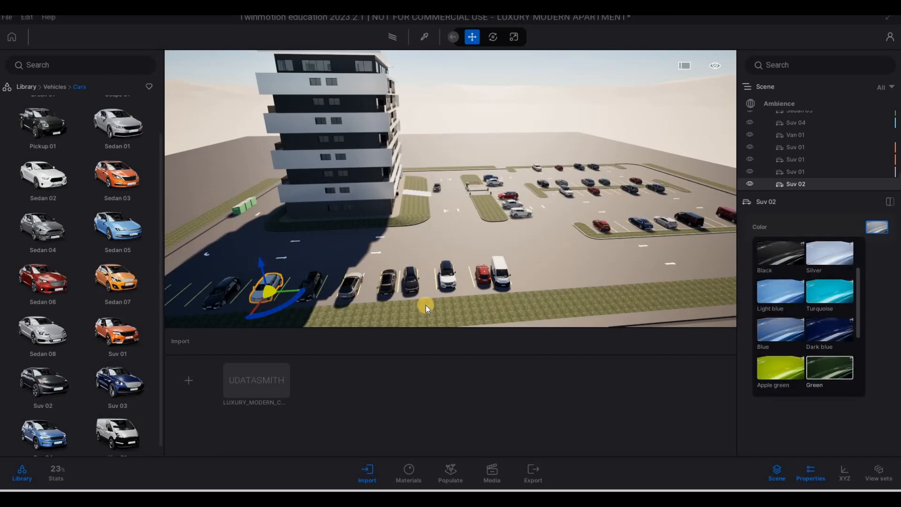
click(438, 229)
click(547, 236)
- From the library, place a Sedan 05 on the driveway beside the grass island and a Sedan 03 on the shaded driveway by the building
key(w)
key(w)
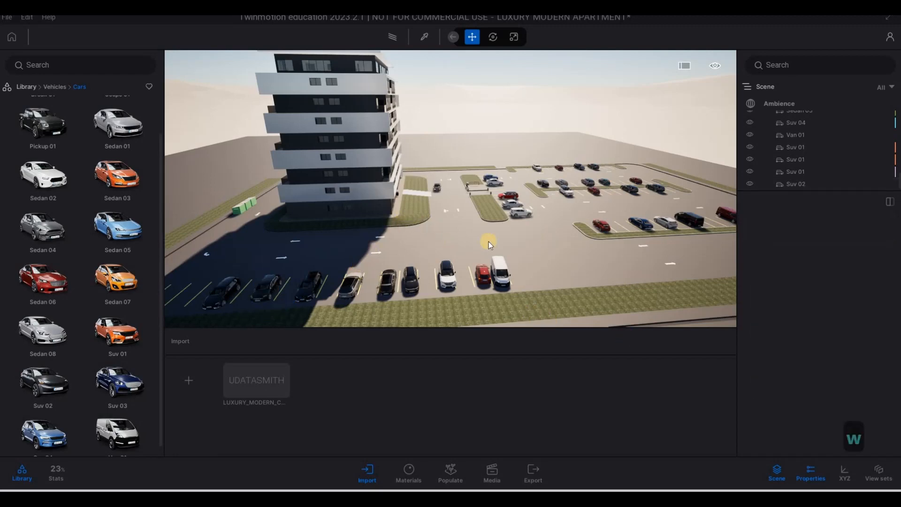
key(d)
key(a)
key(d)
key(w)
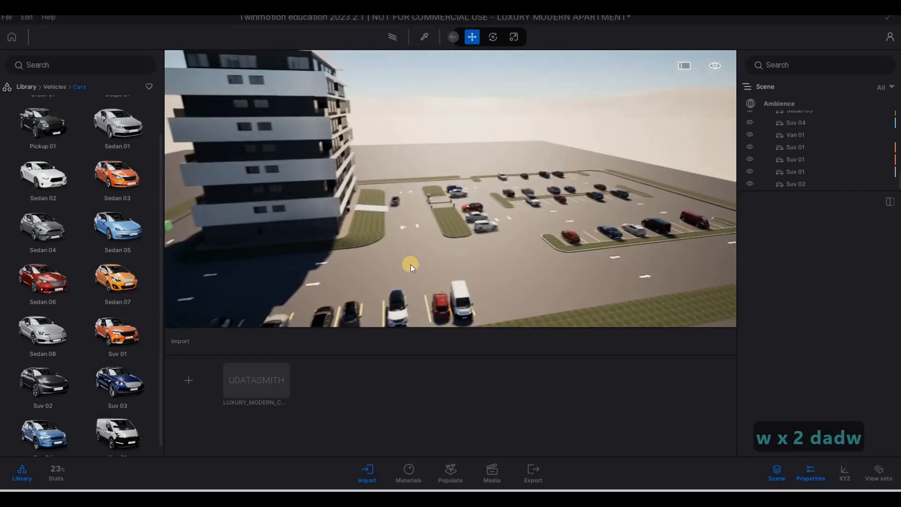
key(w)
key(w)
key(w)
key(w)
key(w)
key(w)
key(w)
key(w)
key(w)
key(w)
key(w)
key(w)
key(w)
key(d)
drag(120, 225, 505, 242)
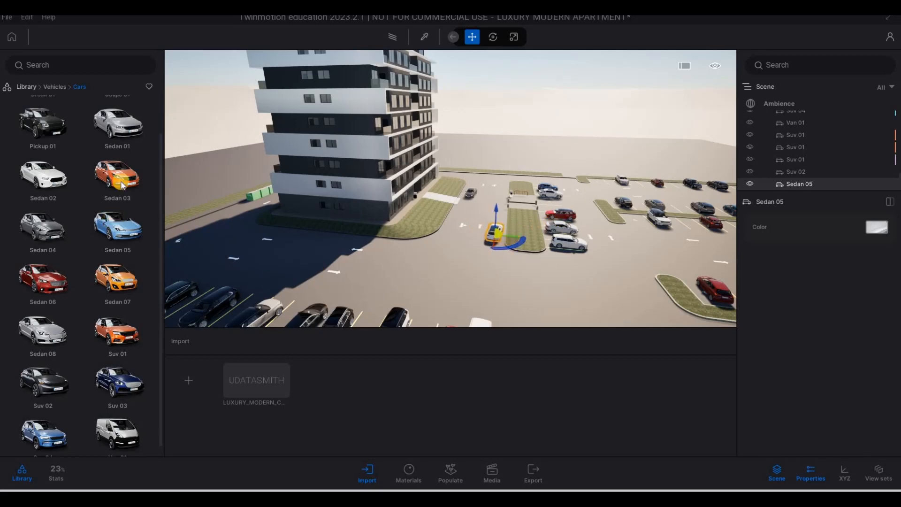
drag(272, 240, 251, 264)
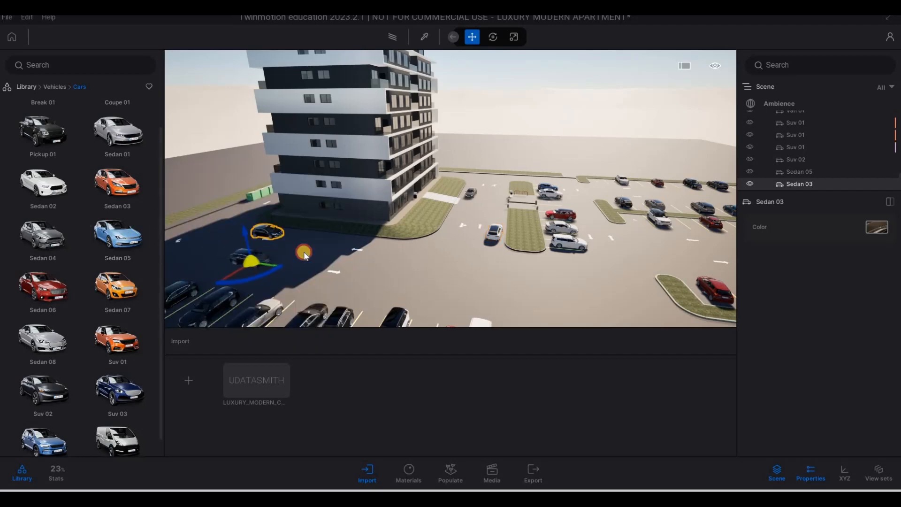
- Place another Sedan 05 from the library on the shaded driveway near the building's corner and set its color to Yellow
drag(304, 254, 341, 247)
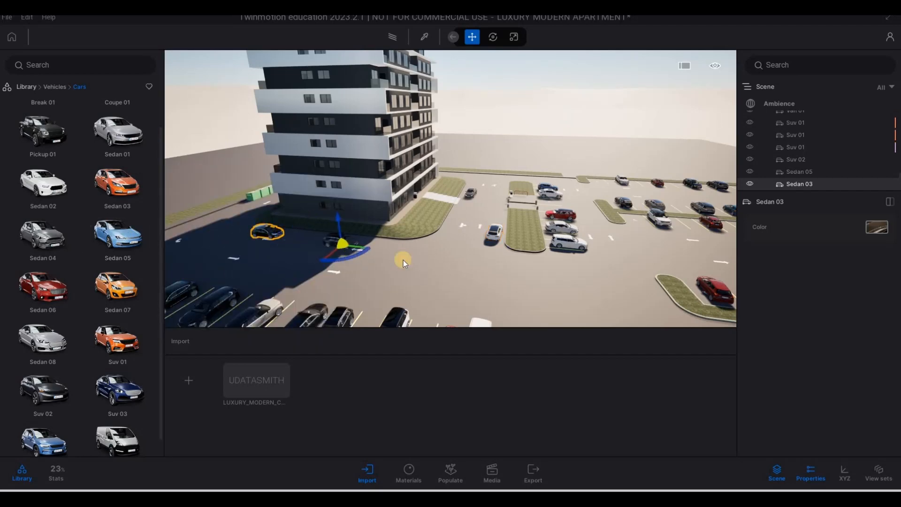
click(868, 227)
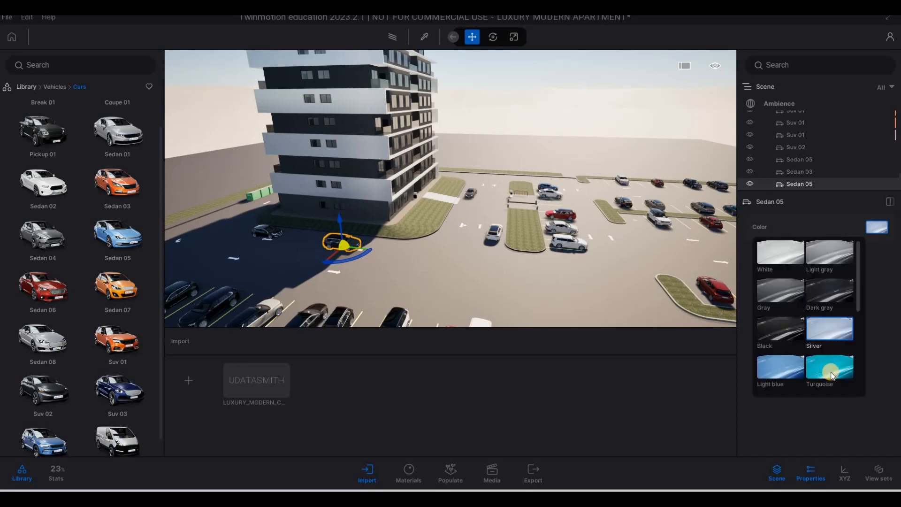
scroll(828, 370, down, 5)
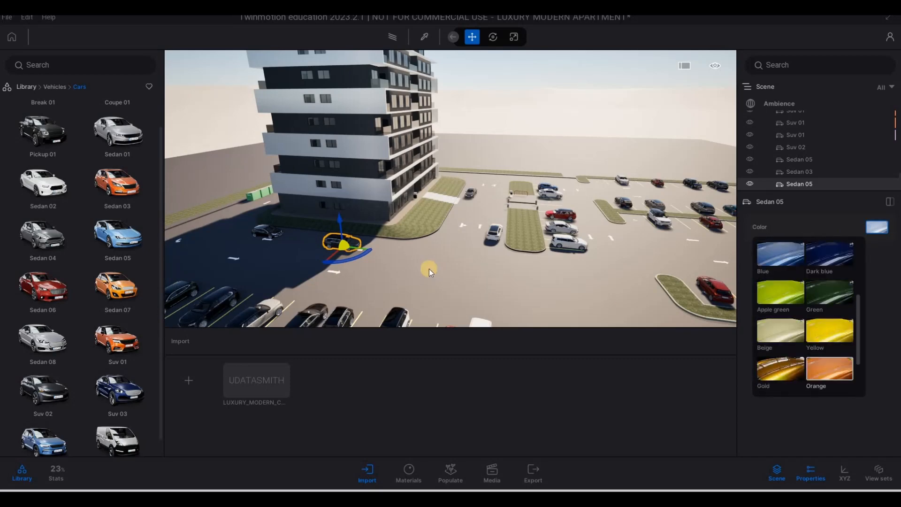
key(a)
key(a)
key(a)
key(a)
key(a)
key(a)
key(a)
key(a)
key(a)
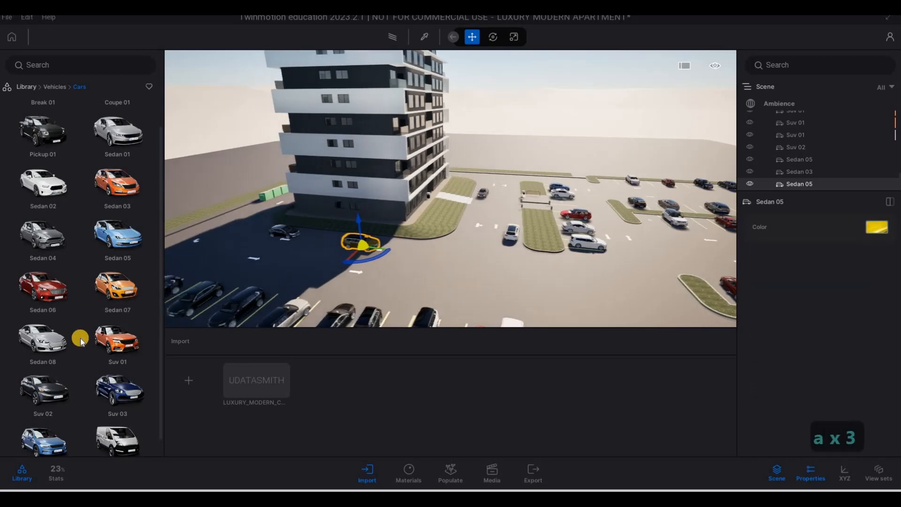
- Place a Sedan 08 from the library on the shaded driveway in front of the row of black parked cars
key(w)
key(w)
key(w)
key(w)
key(w)
drag(325, 290, 300, 283)
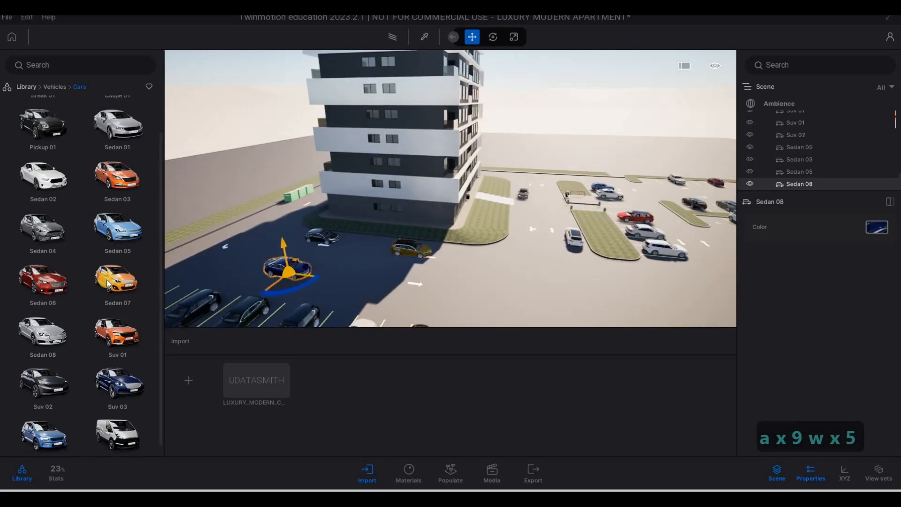
- Rotate the Sedan 03 on the shaded driveway by 180 degrees
click(324, 249)
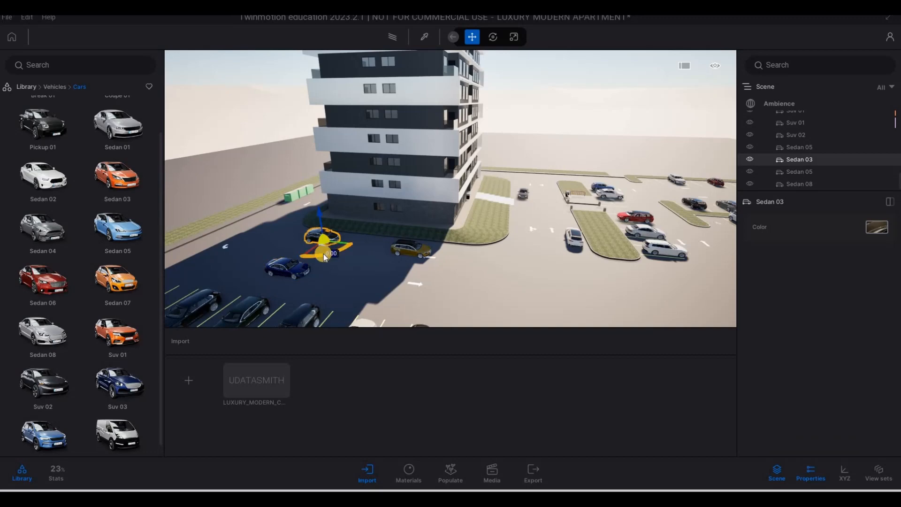
text(180)
key(Return)
- Rotate the yellow Sedan 05 near the building's corner by 180 degrees
click(403, 245)
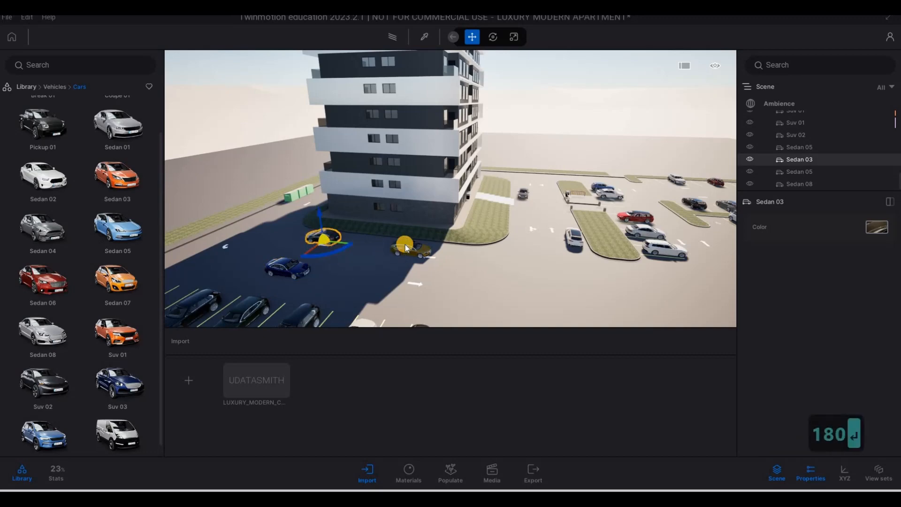
text(180)
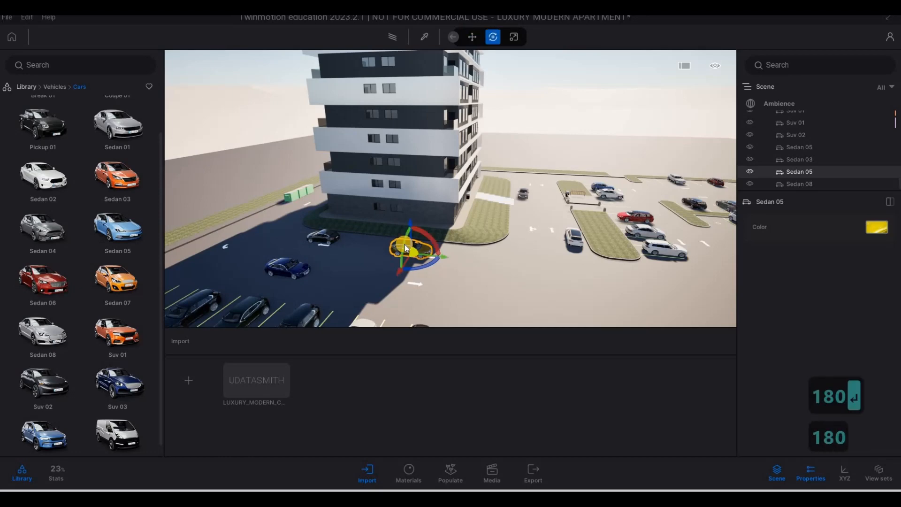
key(Return)
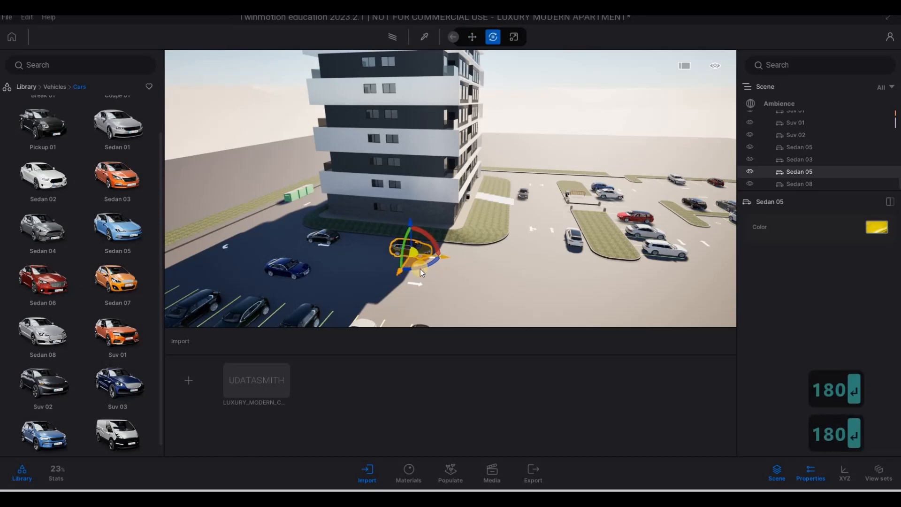
click(420, 269)
text(180)
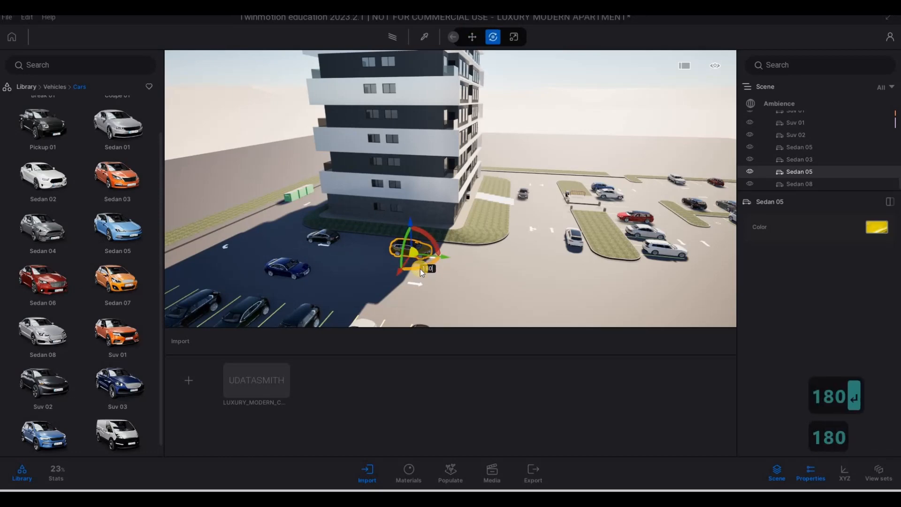
key(Return)
- Focus on the yellow Sedan 05 up close to check its direction against the driveway arrow
key(d)
key(d)
key(d)
key(d)
key(s)
key(d)
key(s)
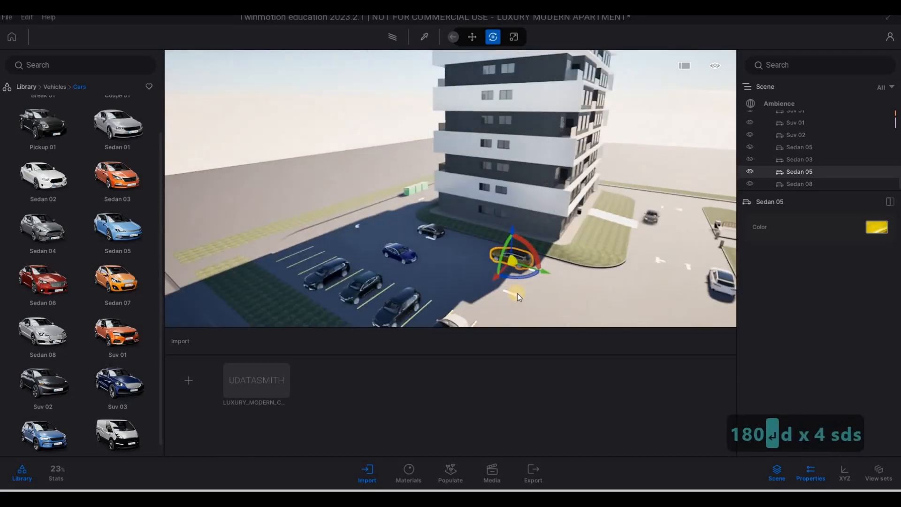
key(f)
key(d)
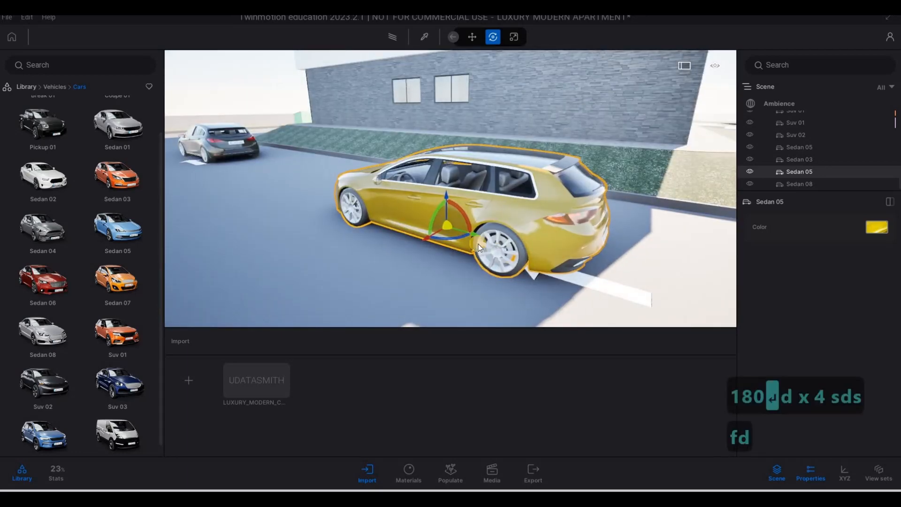
key(s)
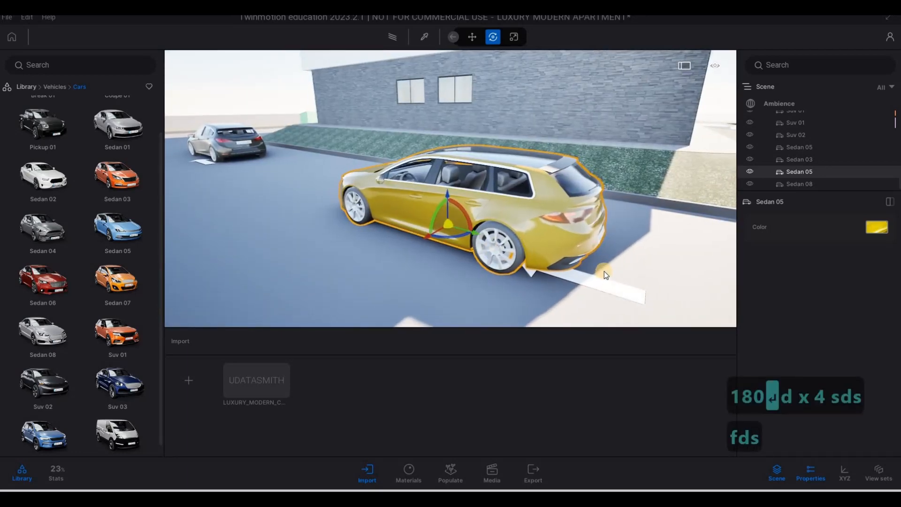
- Copy the black Sedan 05 into the far parking row between the grass end island and the white car, and color the copy Turquoise
key(4)
key(s)
key(s)
key(q)
key(d)
key(w)
key(w)
key(w)
key(w)
key(w)
key(w)
key(w)
key(w)
key(w)
key(w)
key(w)
key(w)
key(w)
key(w)
key(w)
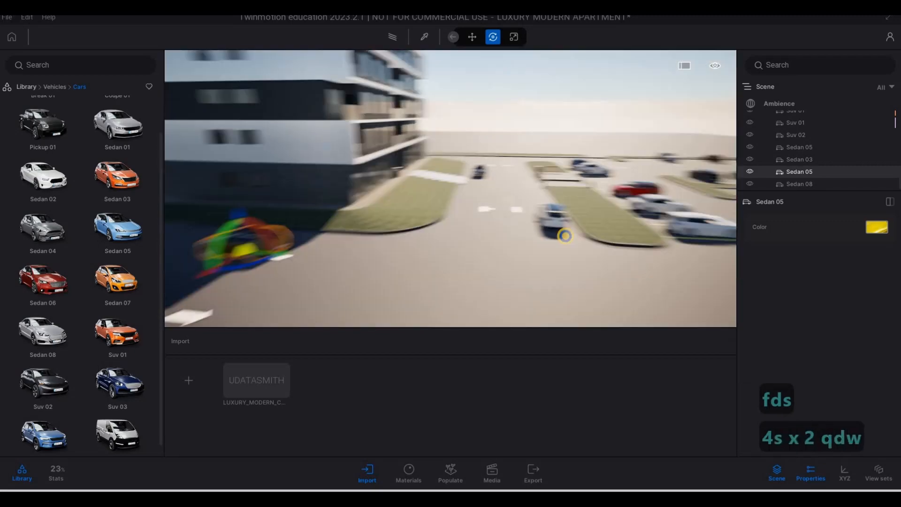
key(w)
key(w)
key(w)
key(w)
key(w)
key(w)
key(w)
key(w)
key(w)
key(w)
key(w)
key(w)
key(w)
key(w)
key(w)
key(5)
key(d)
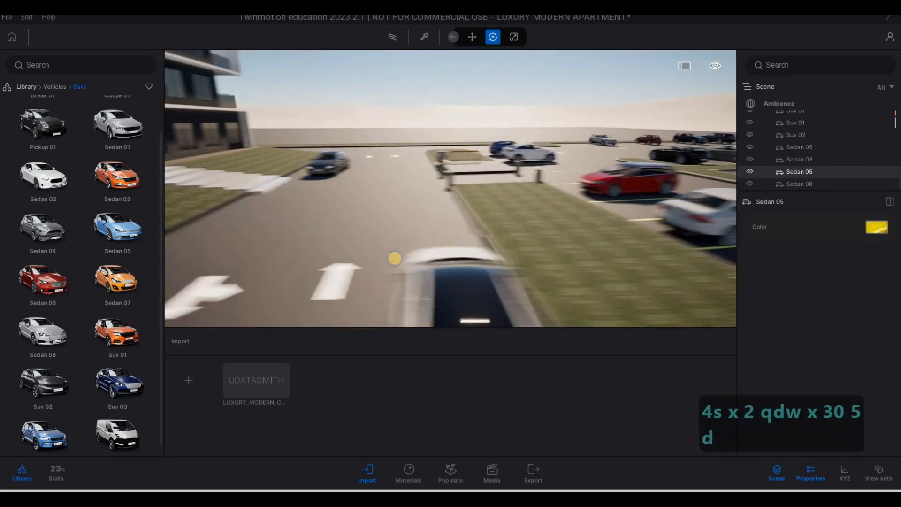
key(w)
key(q)
key(s)
key(d)
key(w)
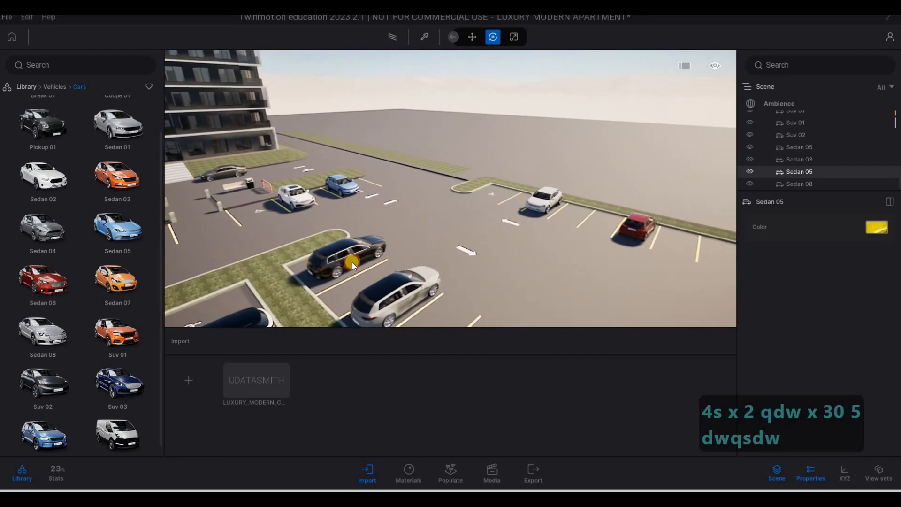
click(352, 261)
shift+drag(350, 261, 491, 197)
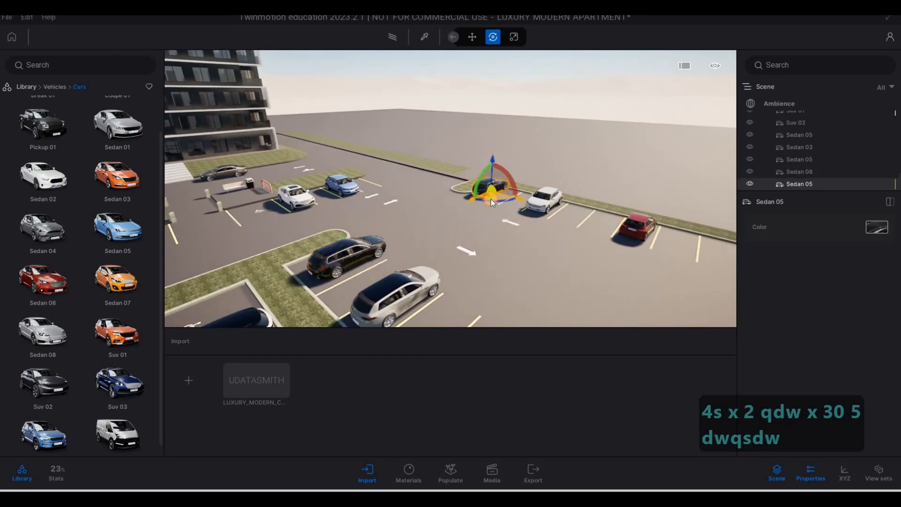
click(440, 229)
click(418, 304)
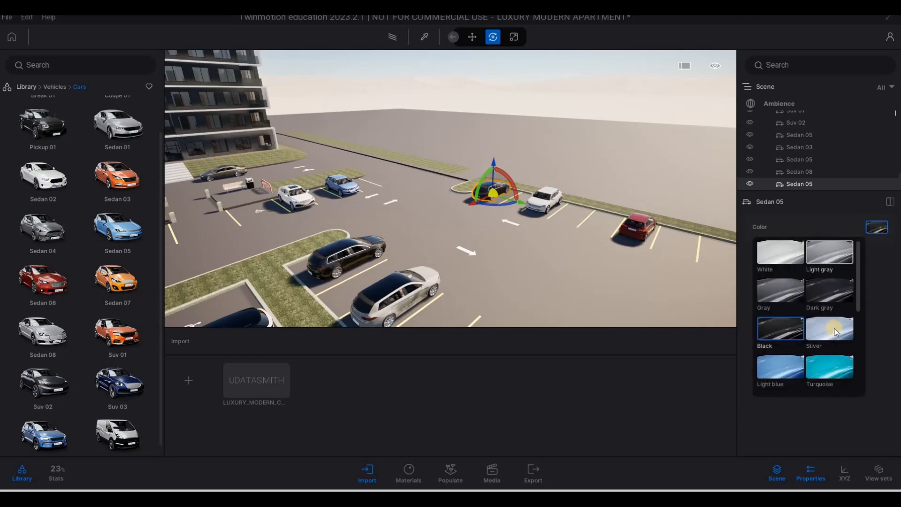
scroll(820, 298, down, 2)
click(821, 297)
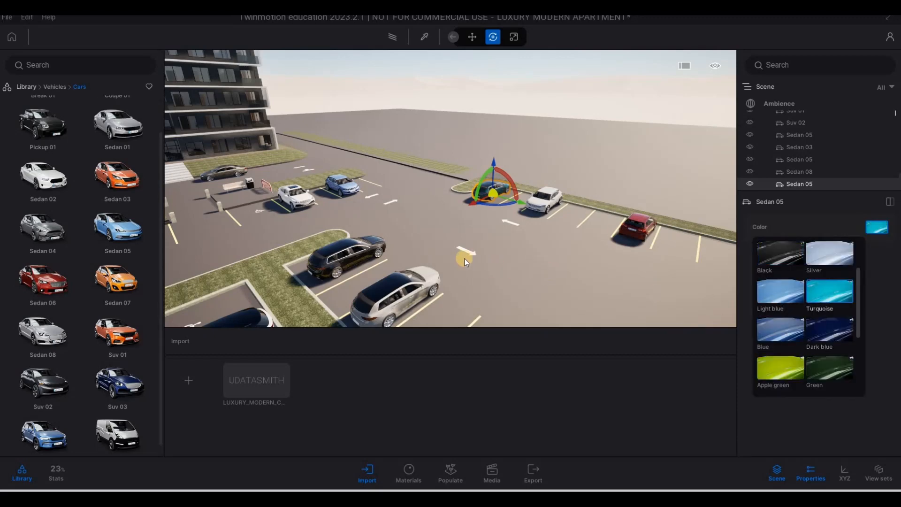
- From the library, place a Suv 03 between the white and red cars by the grass island and a Van 01 beside the white car near the barrier
key(s)
key(d)
key(a)
key(a)
key(a)
key(a)
key(a)
key(a)
key(a)
key(a)
key(a)
key(a)
key(w)
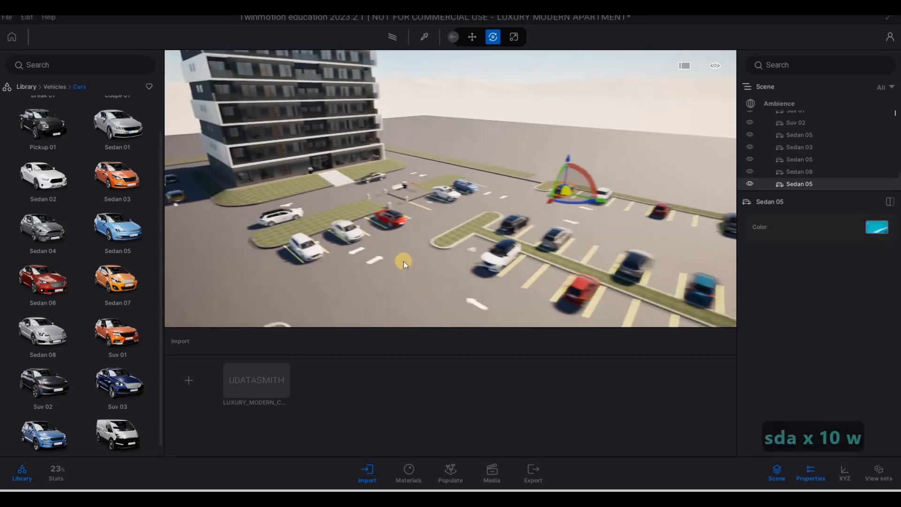
mouse_move(126, 334)
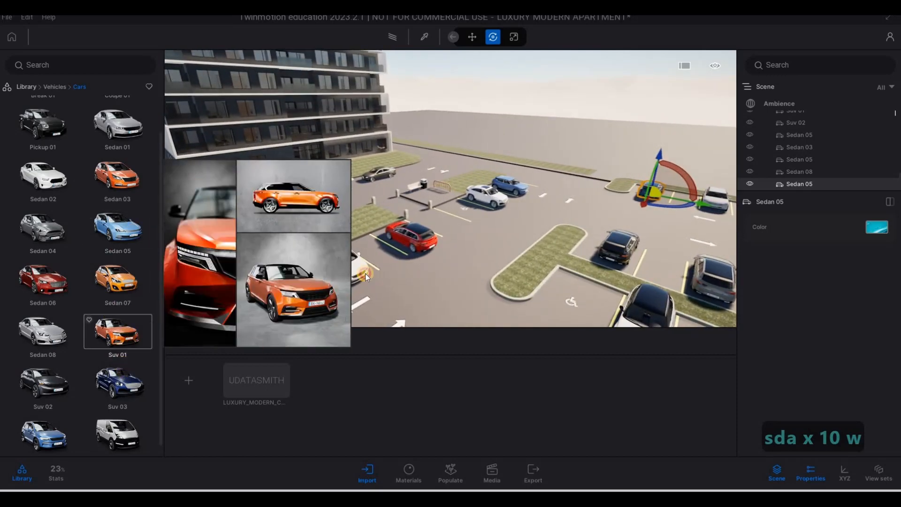
drag(365, 273, 372, 256)
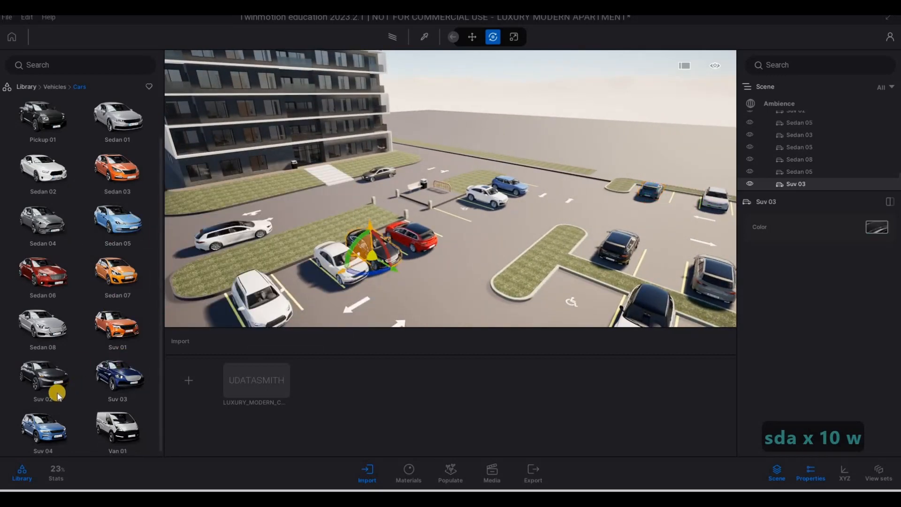
drag(118, 425, 468, 216)
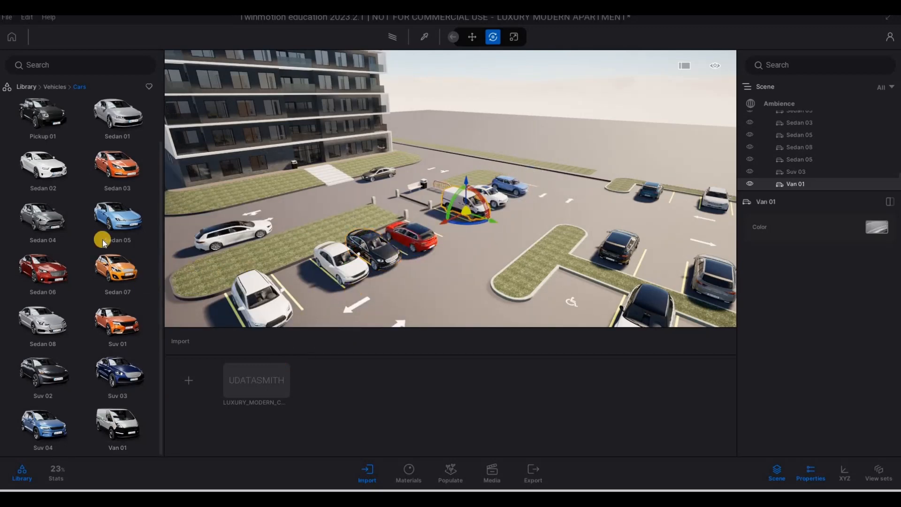
- Place a Sedan 01 between the two white cars beside the grass island, set its color to Gold and clear the selection
drag(103, 240, 306, 285)
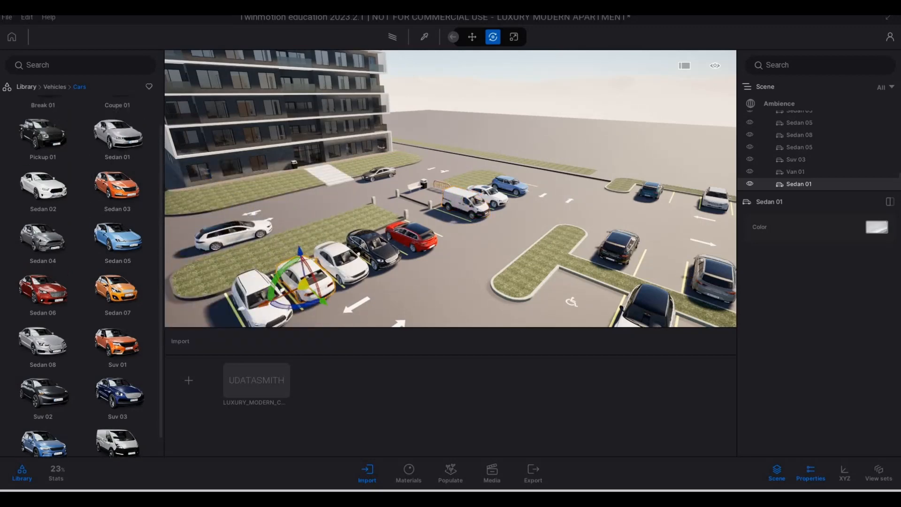
click(877, 227)
scroll(817, 338, down, 6)
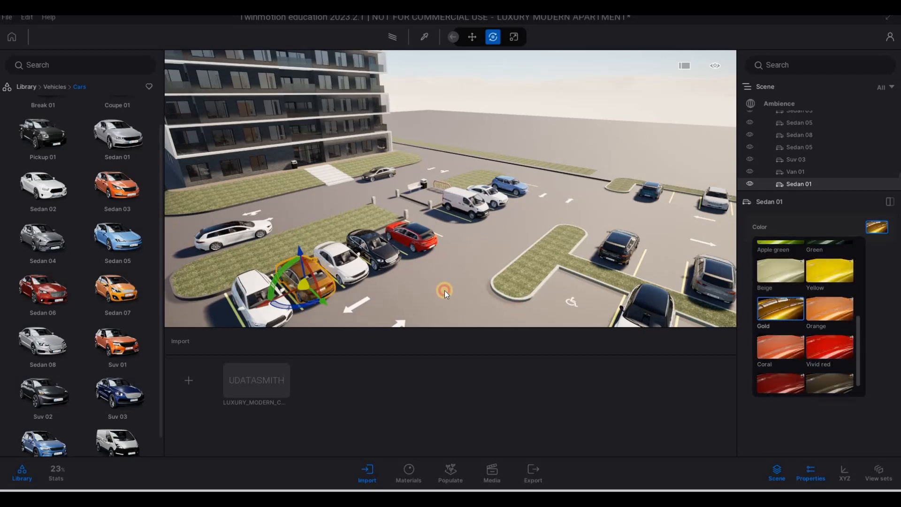
key(Escape)
key(Escape)
- Place a Suv 01 from the library in the central row between the red car and the dark SUV, and rotate it 90 degrees
key(d)
key(s)
key(d)
key(s)
key(d)
key(s)
key(d)
key(s)
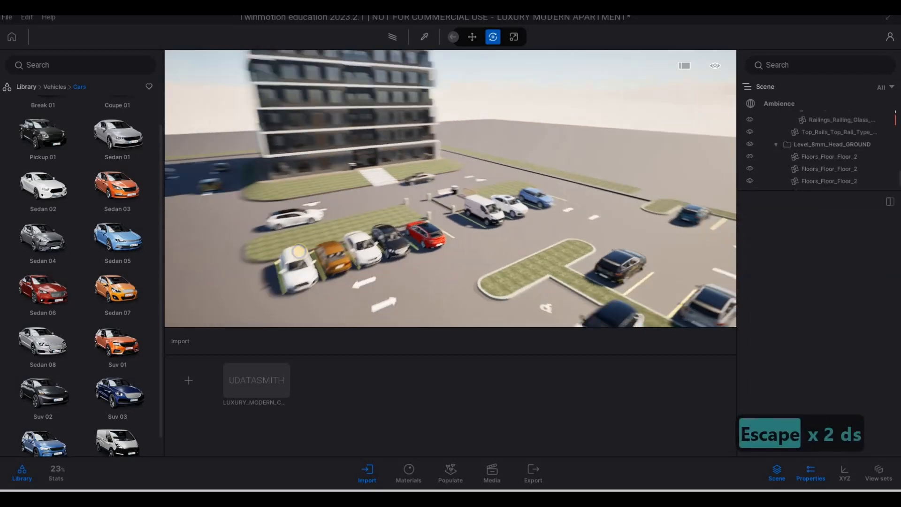
key(a)
key(d)
key(a)
key(d)
key(a)
key(d)
key(w)
key(a)
key(d)
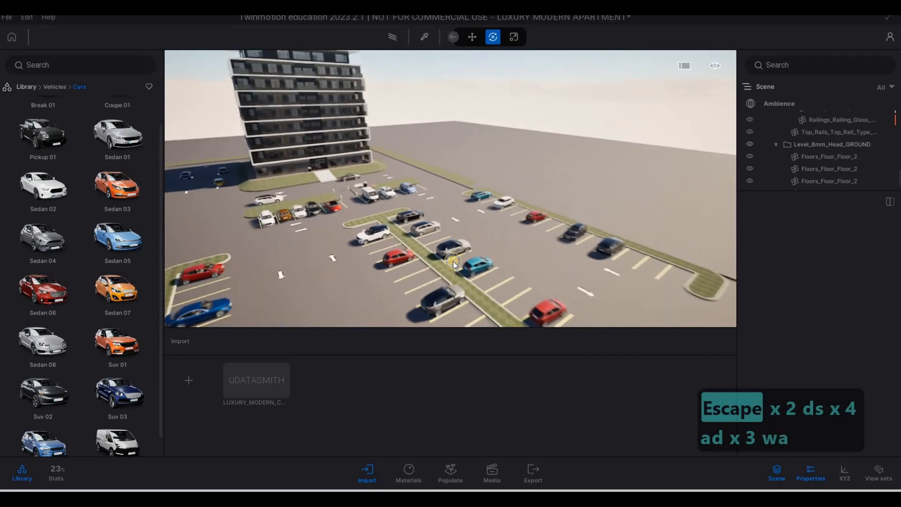
mouse_move(397, 305)
mouse_down()
mouse_move(391, 304)
mouse_move(397, 305)
mouse_up()
key(s)
key(e)
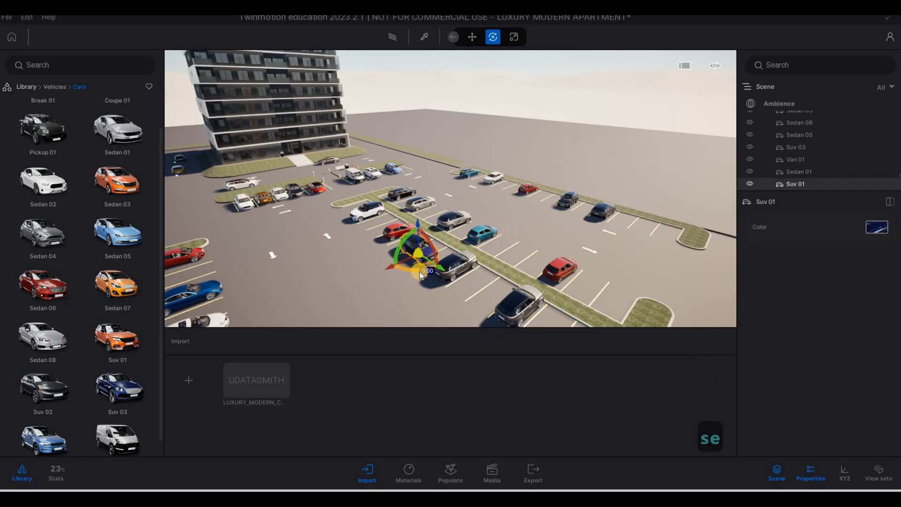
text(90)
key(Return)
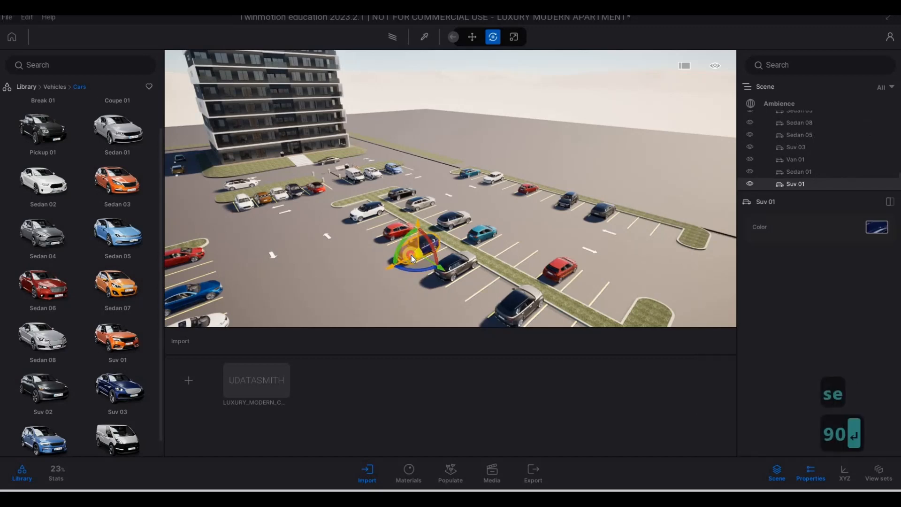
- Align the dark blue Suv 01 in its bay and copy it to the far row between the white and red cars
drag(411, 256, 415, 264)
shift+drag(504, 198, 503, 188)
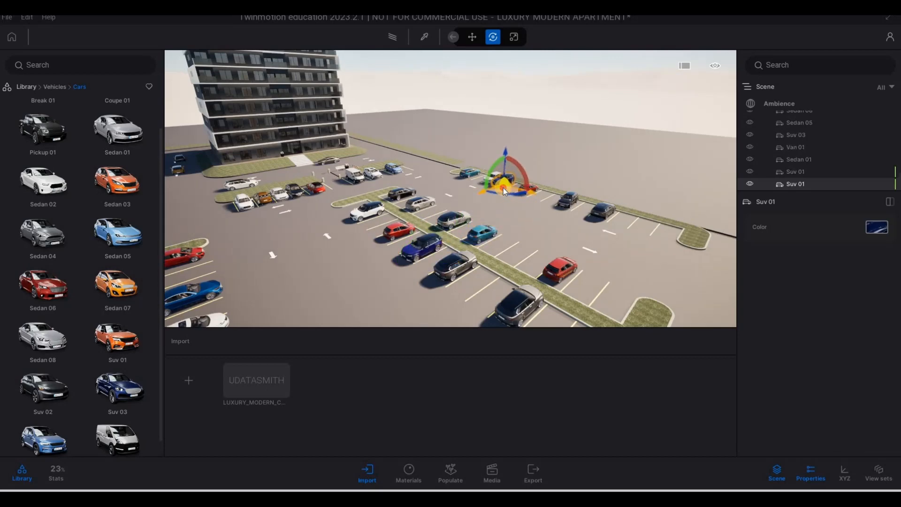
click(421, 303)
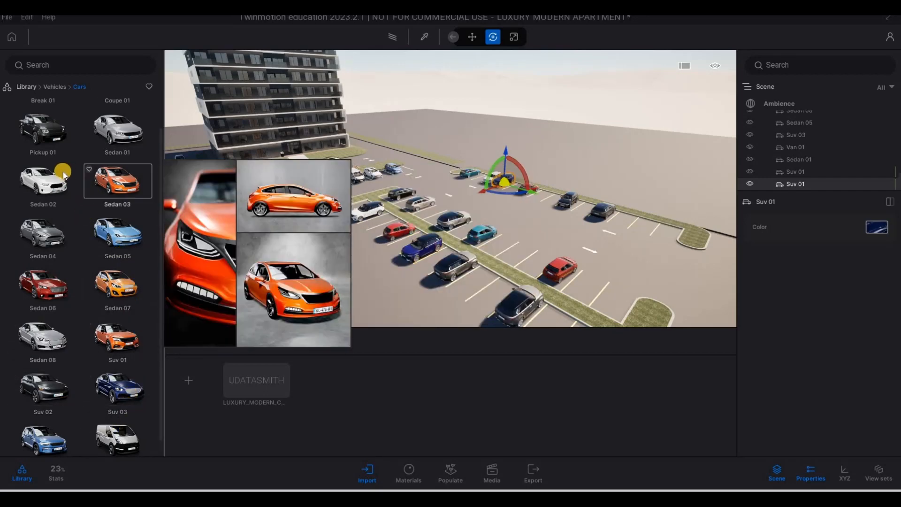
- Place a Pickup 01 from the library in the central row between the white and red cars
scroll(63, 171, up, 2)
drag(64, 169, 302, 255)
drag(365, 236, 377, 228)
- Copy the Pickup 01 into the bay between the red and blue cars in the near parking row
key(ctrl+v)
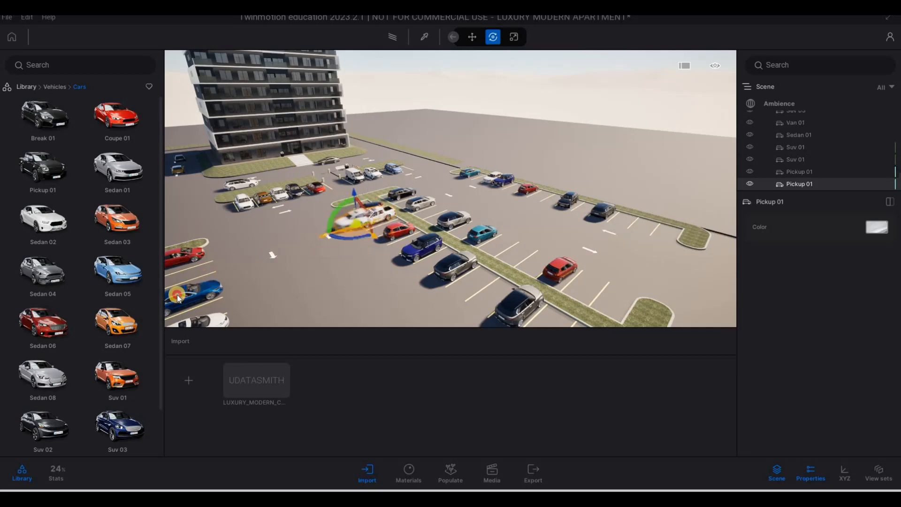
shift+drag(169, 290, 170, 289)
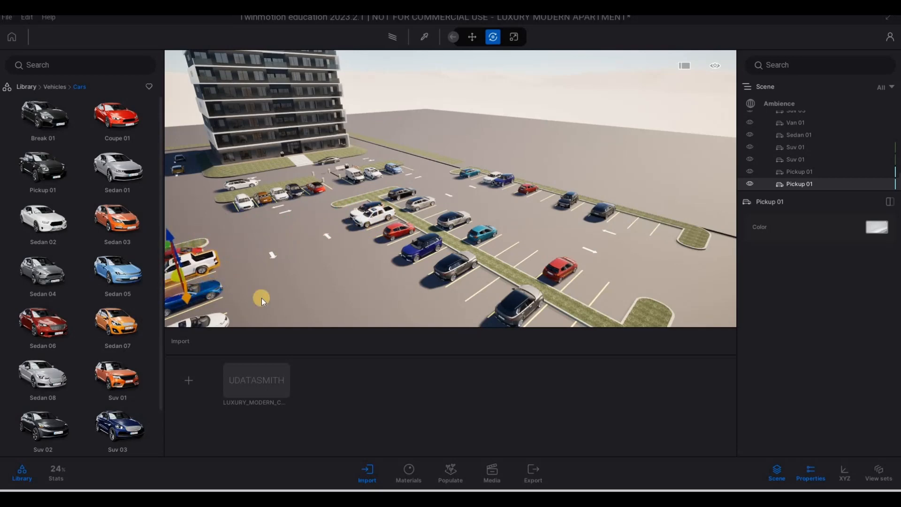
click(422, 308)
- Fly over the parking lot and toward the building to review the placed cars
key(a)
key(a)
key(a)
key(a)
key(a)
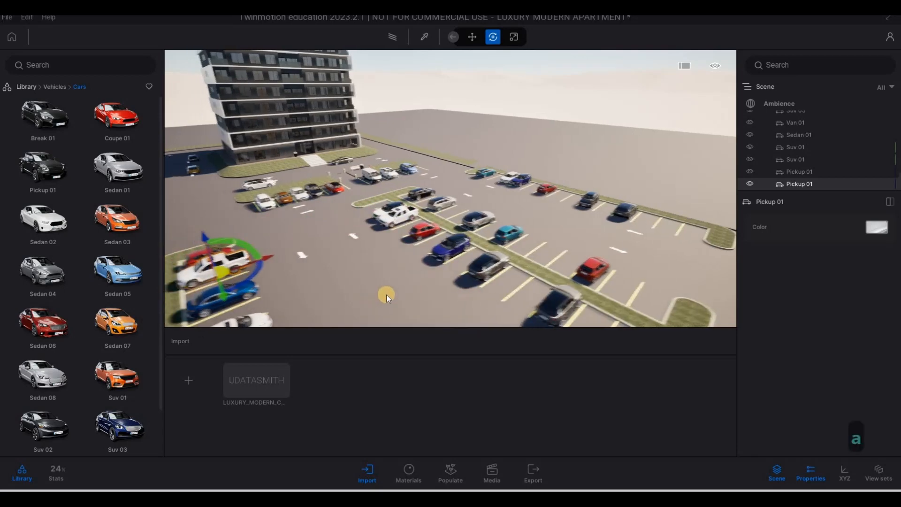
key(w)
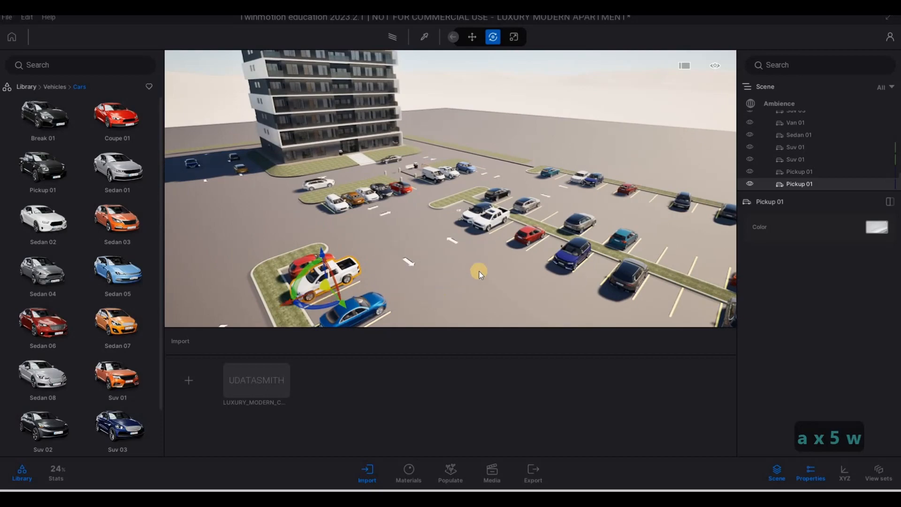
key(s)
key(e)
key(d)
key(w)
key(w)
key(w)
key(w)
key(w)
key(w)
key(w)
key(w)
key(w)
key(w)
key(w)
key(w)
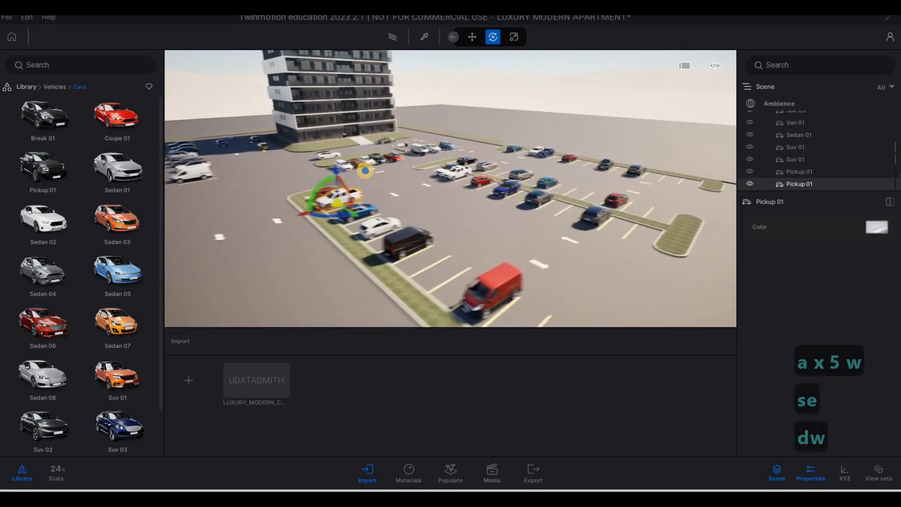
key(a)
key(w)
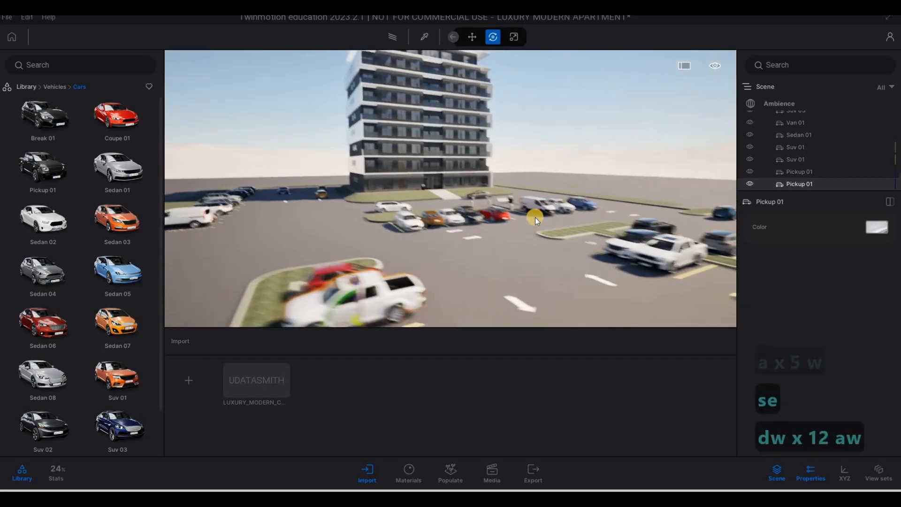
key(w)
key(w)
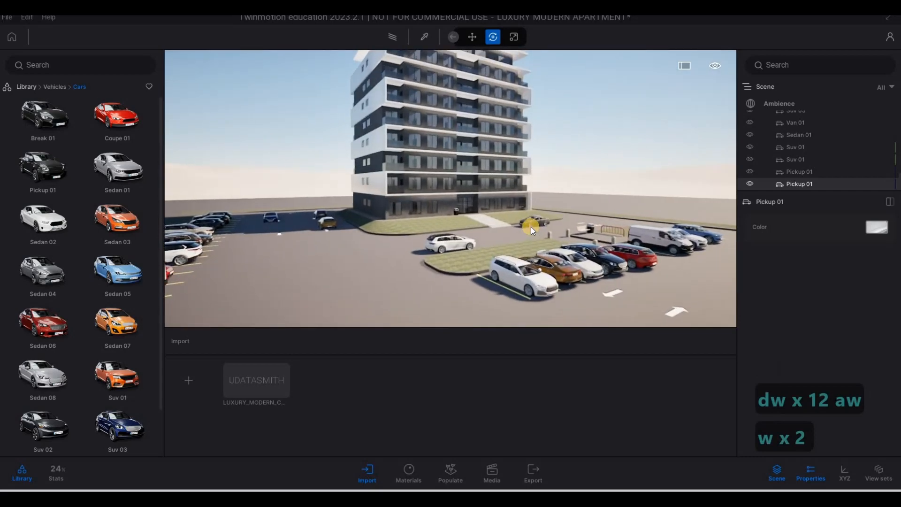
- Fly around the parking areas to view the placed cars and the building front, and dismiss the home screen
key(w)
right_drag(441, 277, 319, 262)
key(s)
key(d)
key(d)
key(d)
key(d)
key(d)
key(d)
key(d)
key(d)
key(s)
key(a)
key(w)
key(d)
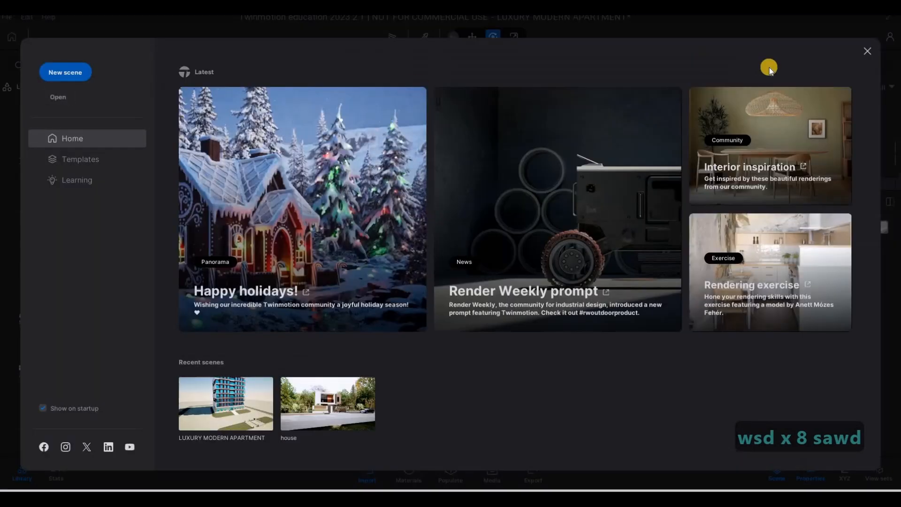
click(867, 51)
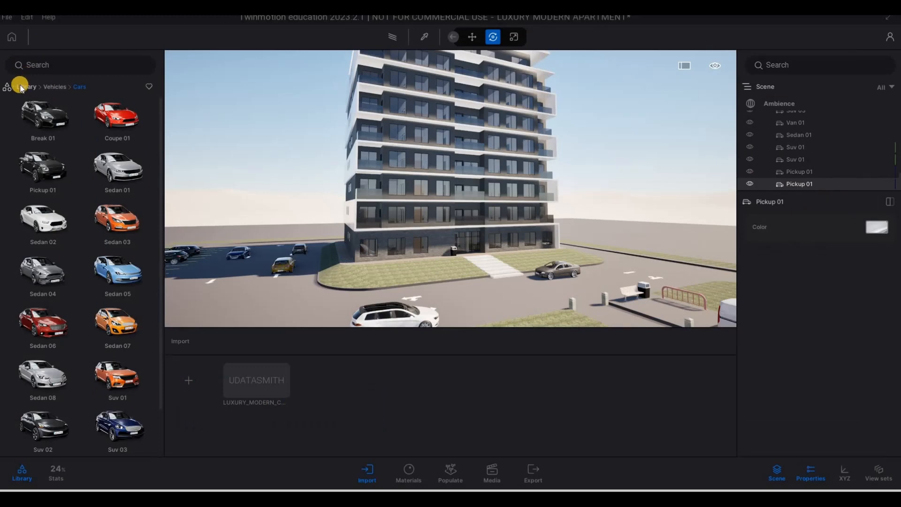
- Show the scene's Ambience environment settings and open the Skies category of the library's HDRI environments
click(11, 87)
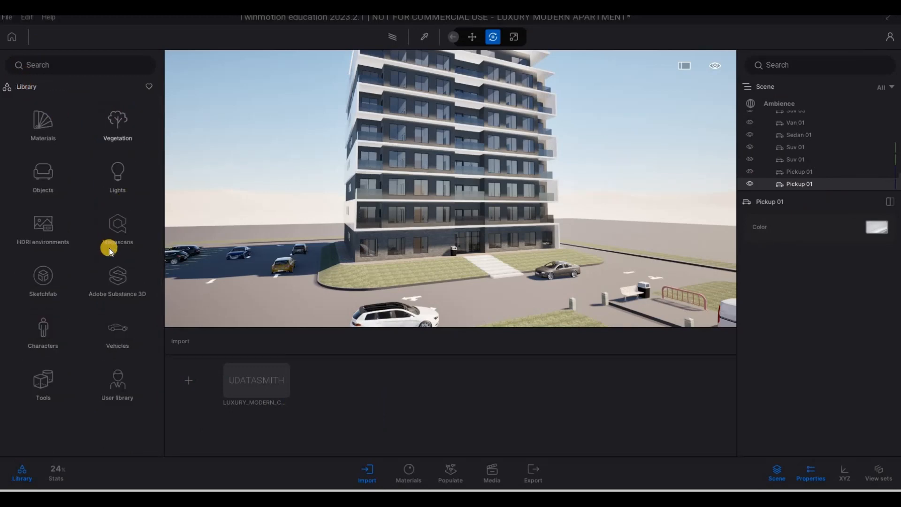
key(s)
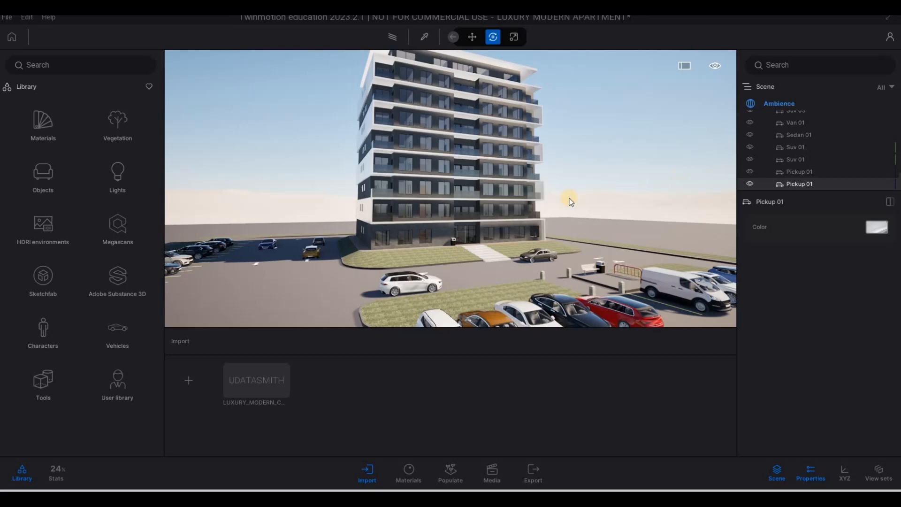
click(777, 103)
key(d)
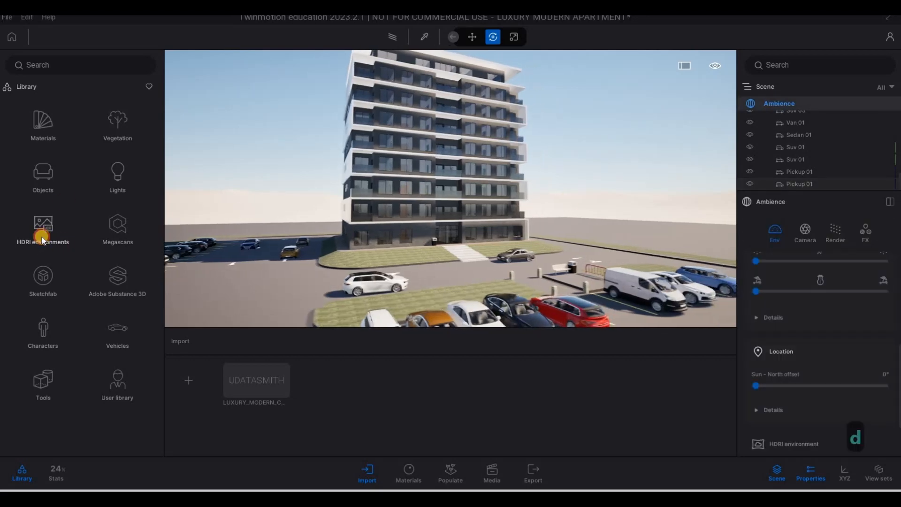
click(42, 235)
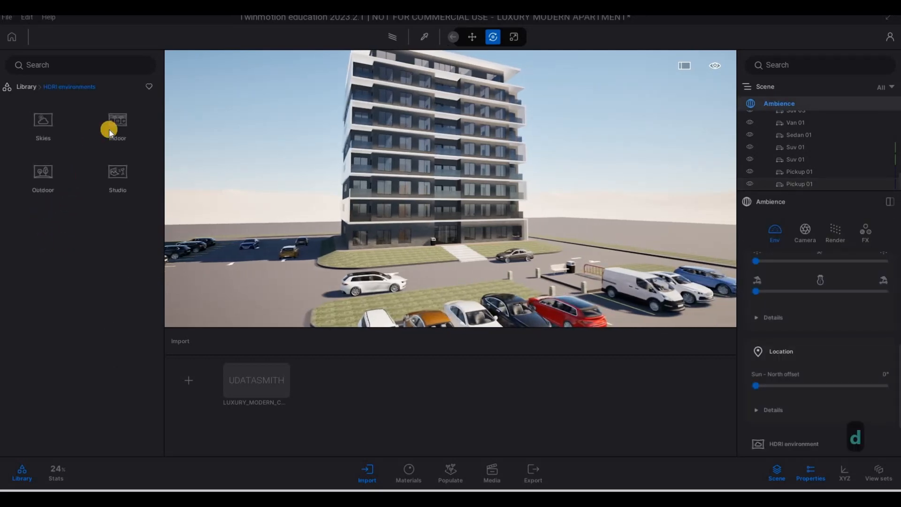
click(52, 124)
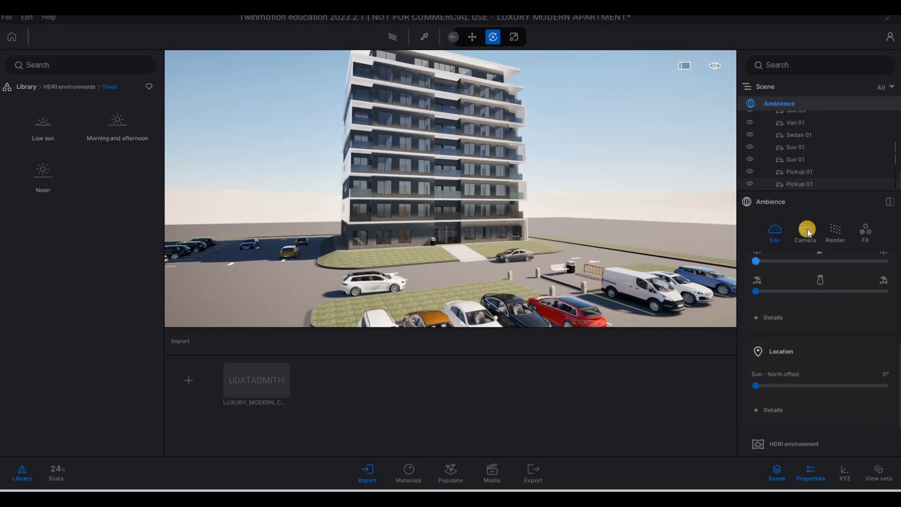
- Examine the ambience environment settings, including the global lighting details, exposure, weather, location and HDRI environment sections
scroll(800, 296, up, 5)
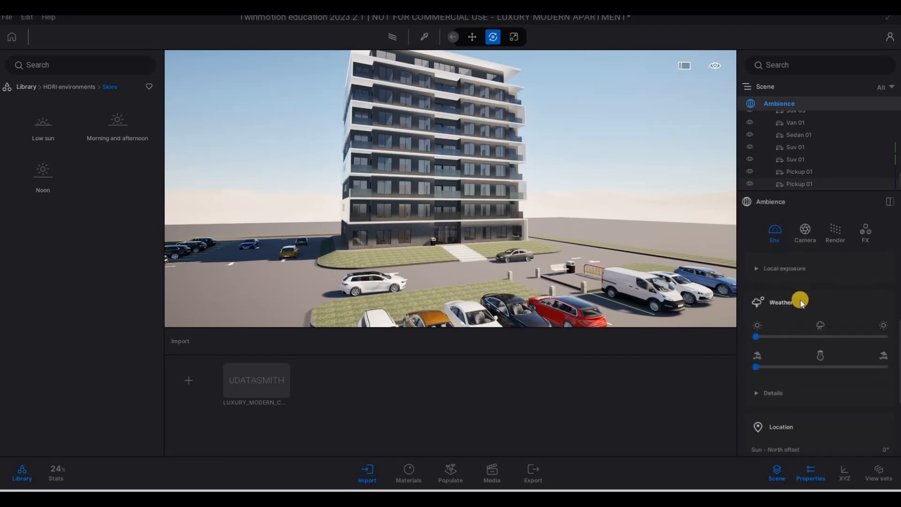
scroll(785, 328, down, 5)
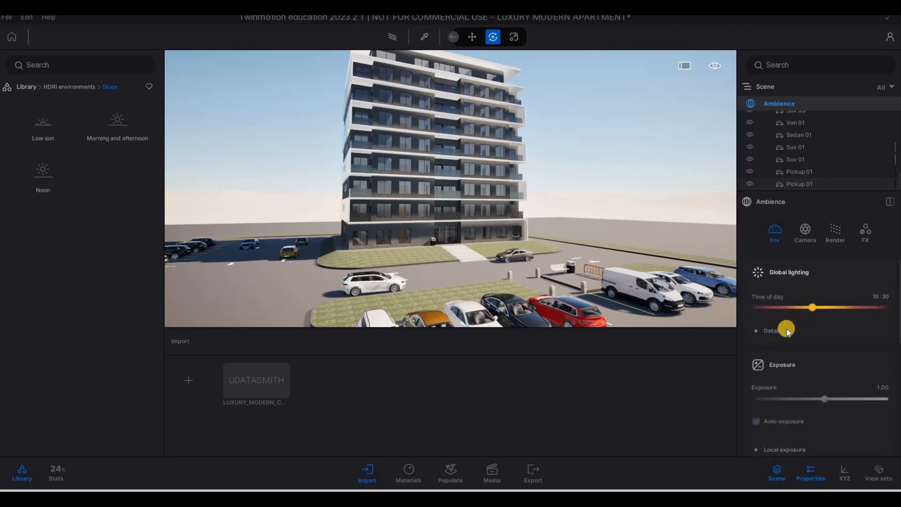
scroll(786, 381, down, 2)
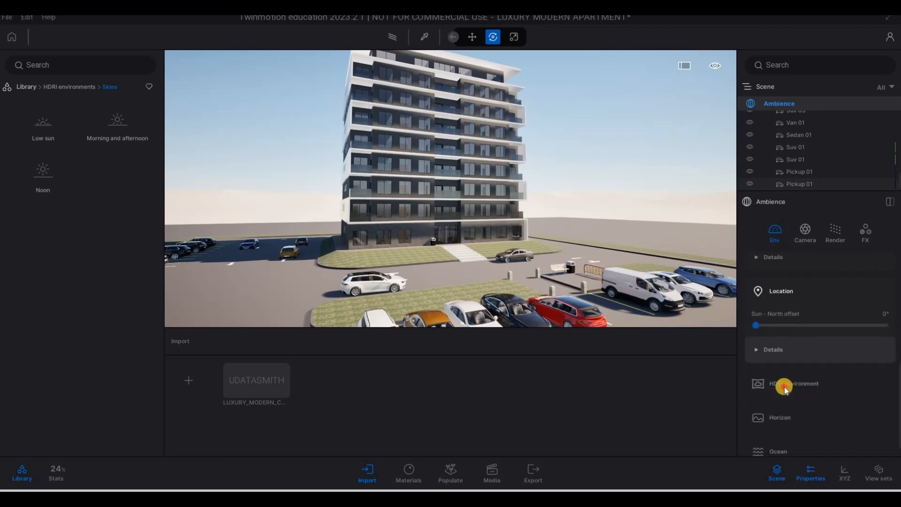
scroll(783, 388, down, 3)
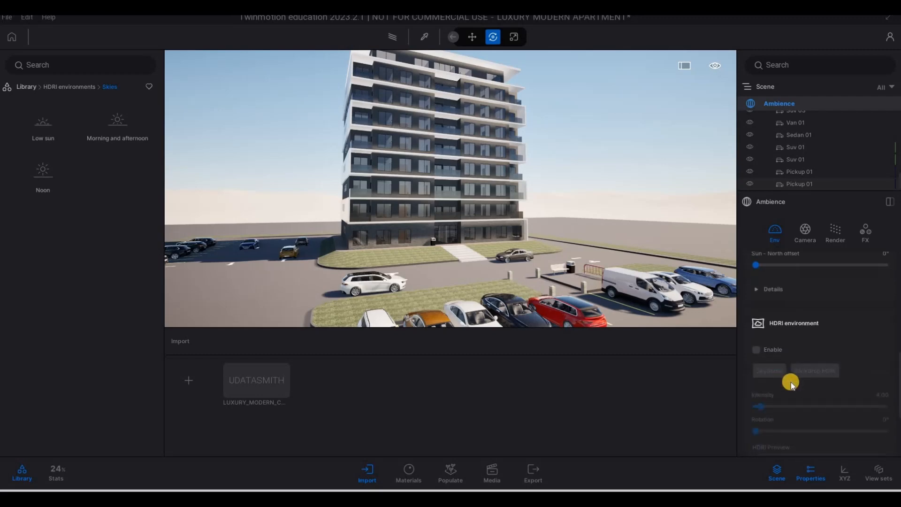
scroll(782, 394, up, 3)
click(783, 388)
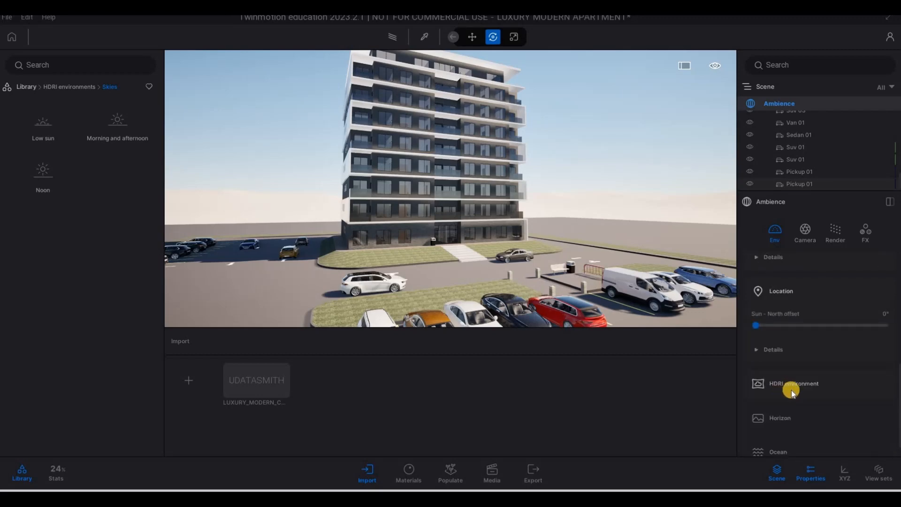
scroll(787, 396, down, 1)
scroll(790, 402, up, 10)
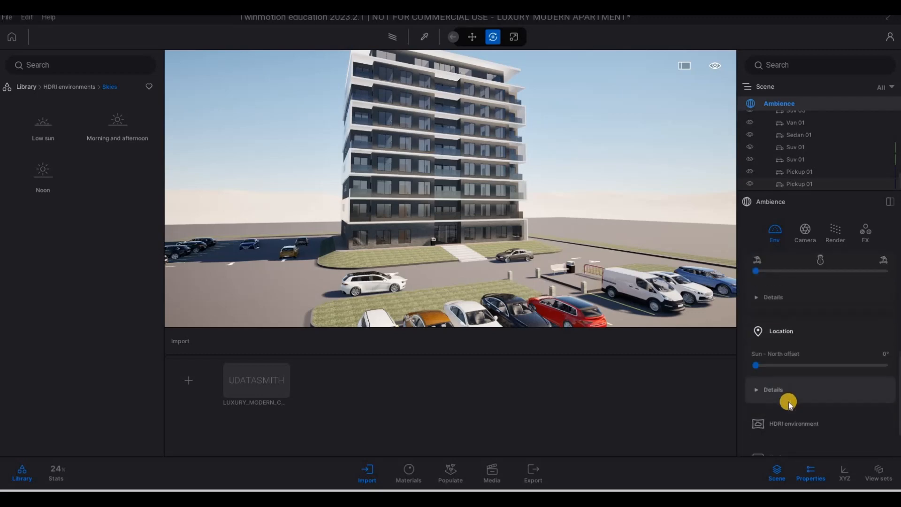
scroll(788, 401, up, 5)
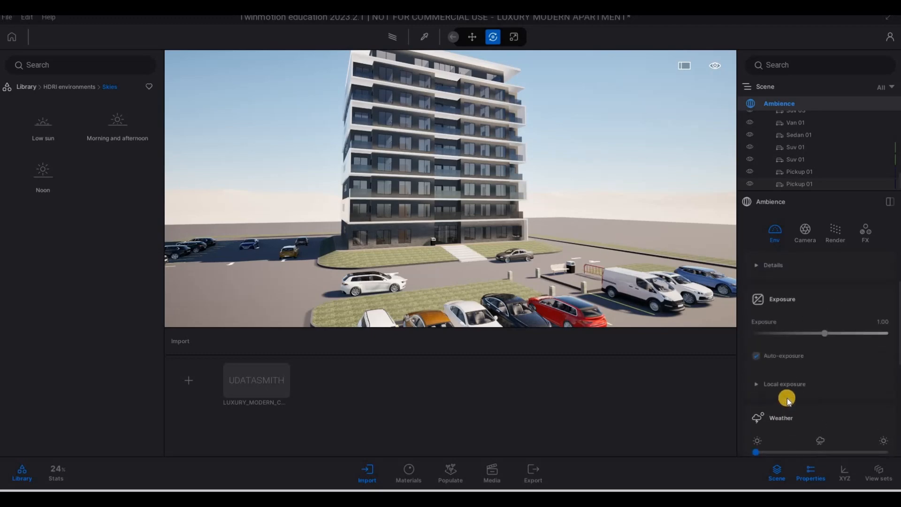
click(771, 330)
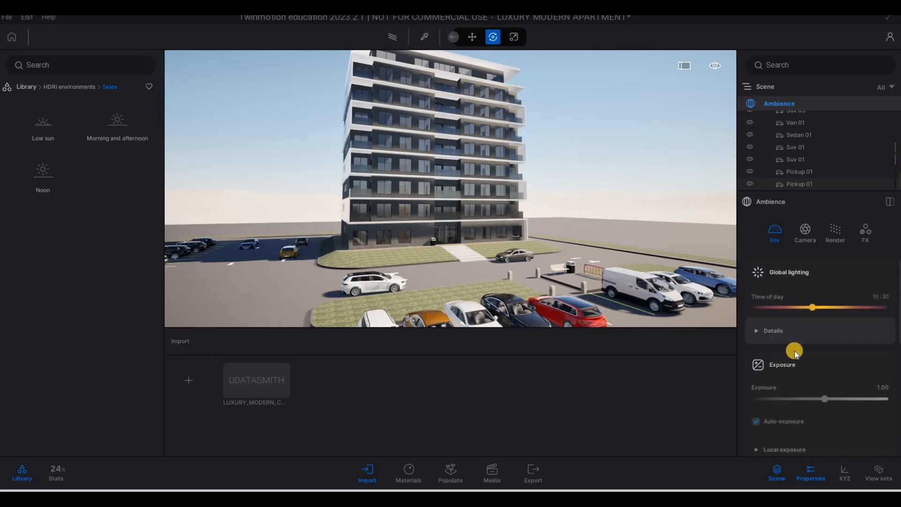
scroll(800, 376, down, 3)
scroll(799, 386, down, 5)
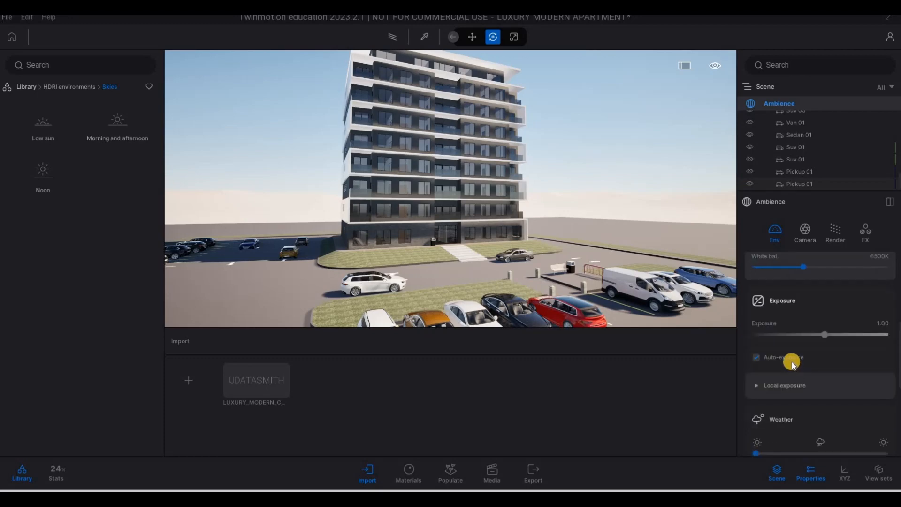
scroll(789, 386, down, 6)
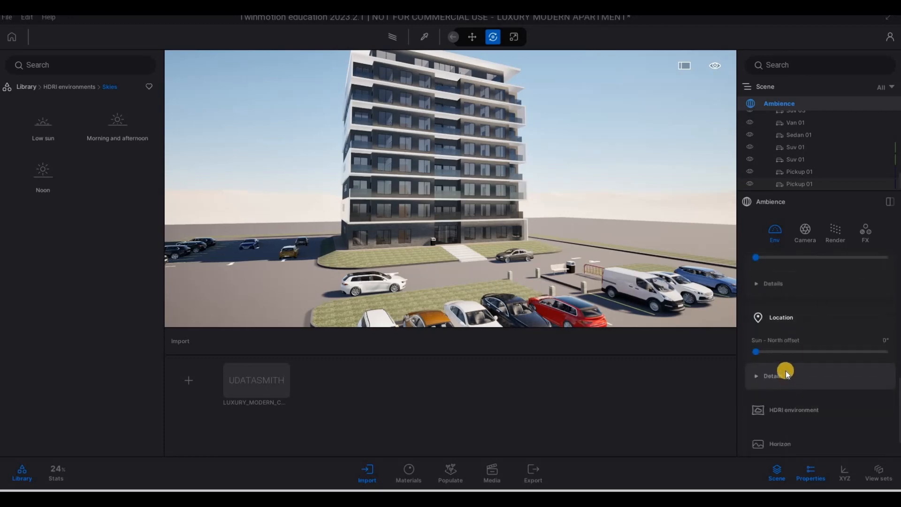
scroll(786, 356, up, 4)
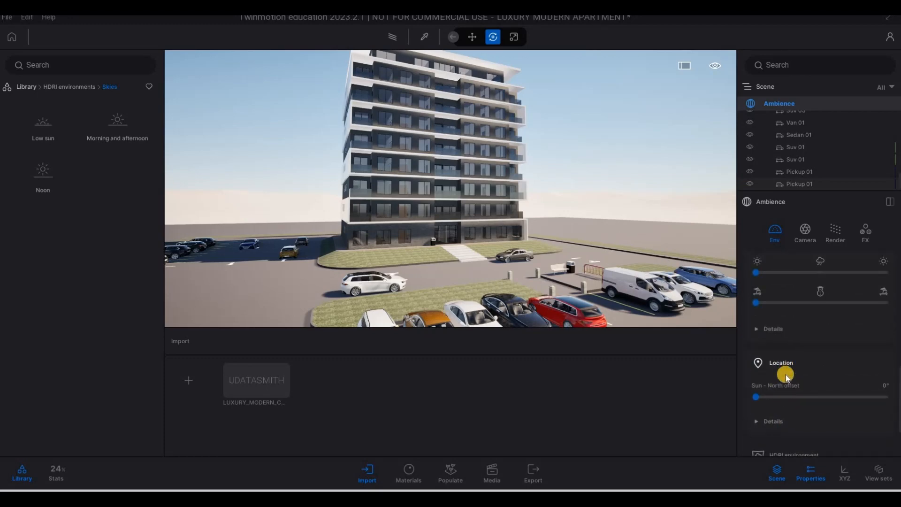
scroll(790, 382, down, 4)
scroll(780, 364, down, 2)
- Enable the HDRI environment in the ambience settings and reveal its skydome options with the building in view
click(783, 367)
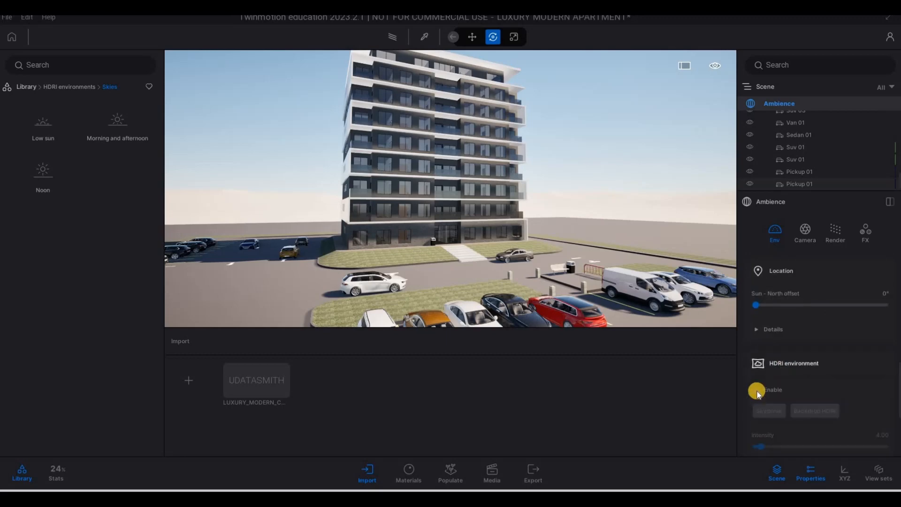
click(756, 390)
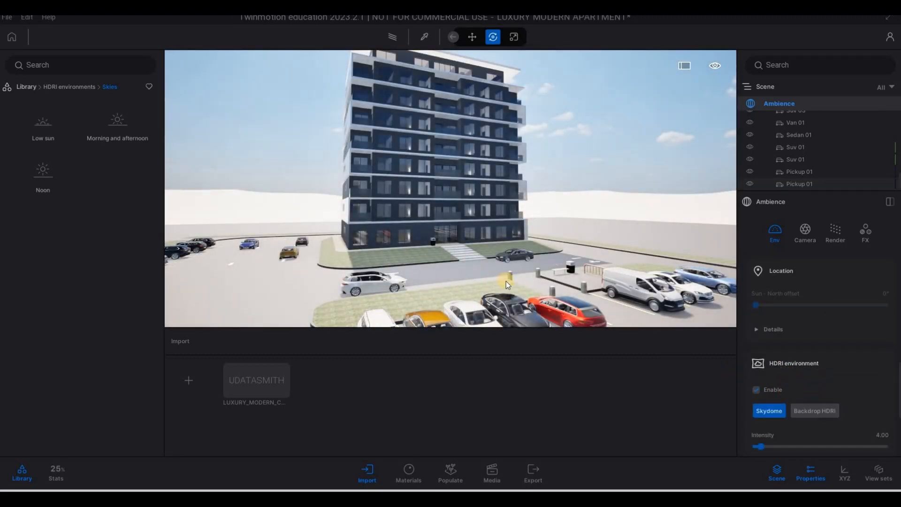
key(s)
key(a)
scroll(820, 388, down, 3)
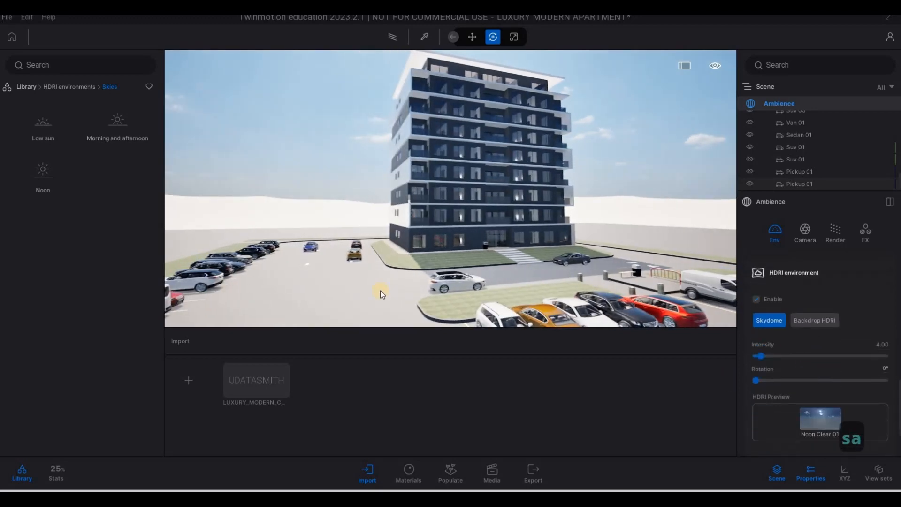
- Download the MoAf Cloudy 04 sky from the cloudy morning and afternoon HDRIs and apply it to the HDRI environment
click(110, 130)
click(110, 129)
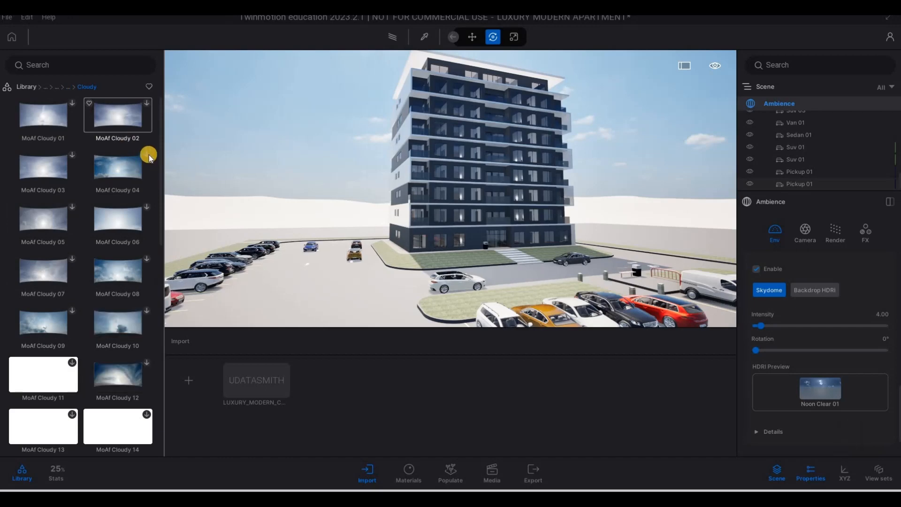
click(149, 156)
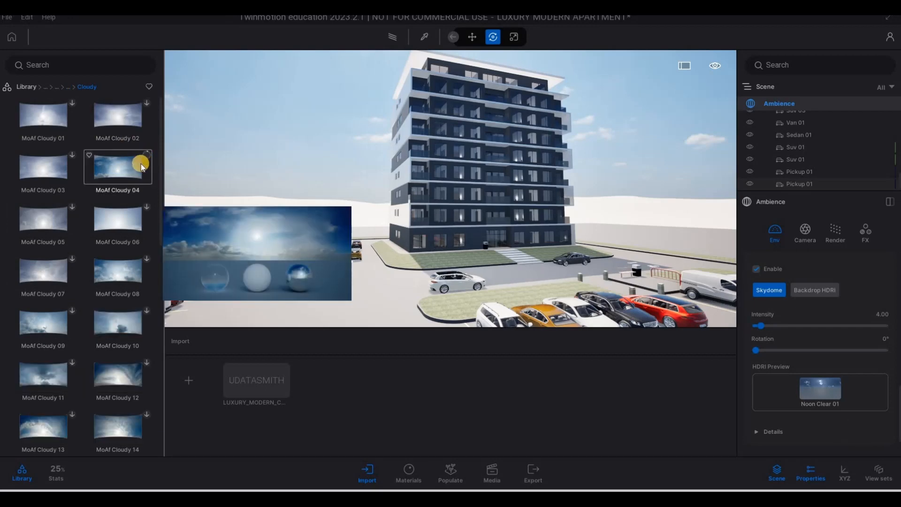
click(471, 267)
mouse_move(145, 160)
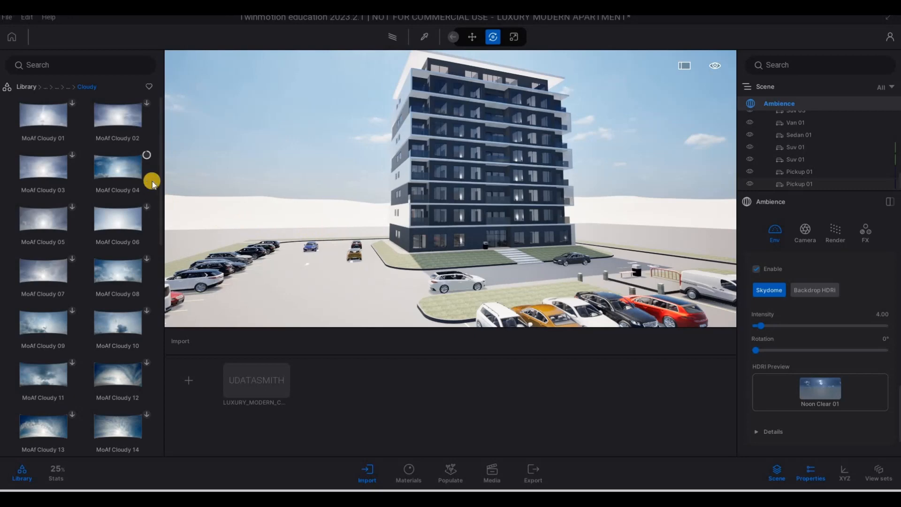
drag(125, 167, 742, 370)
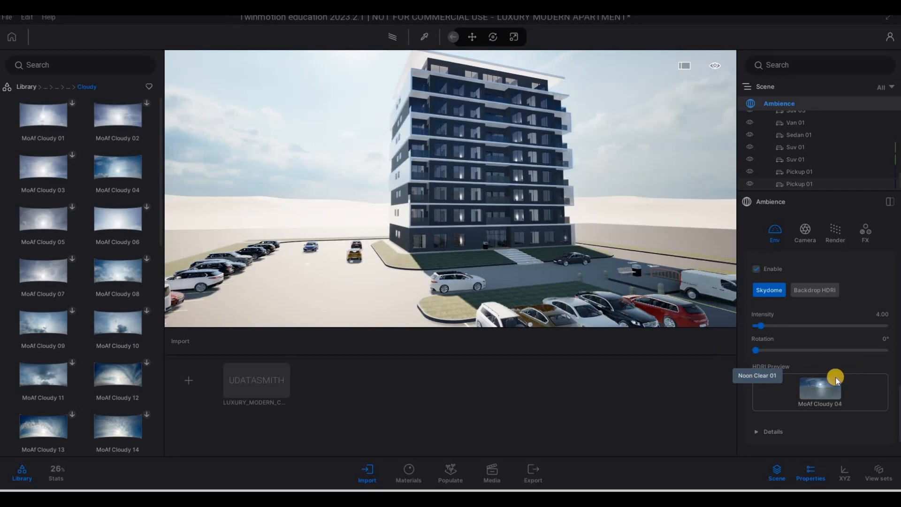
- Set the HDRI sky's intensity to 4.74 and its rotation to 183° to light the building's front facade
key(e)
right_drag(583, 257, 797, 313)
key(q)
drag(759, 327, 822, 351)
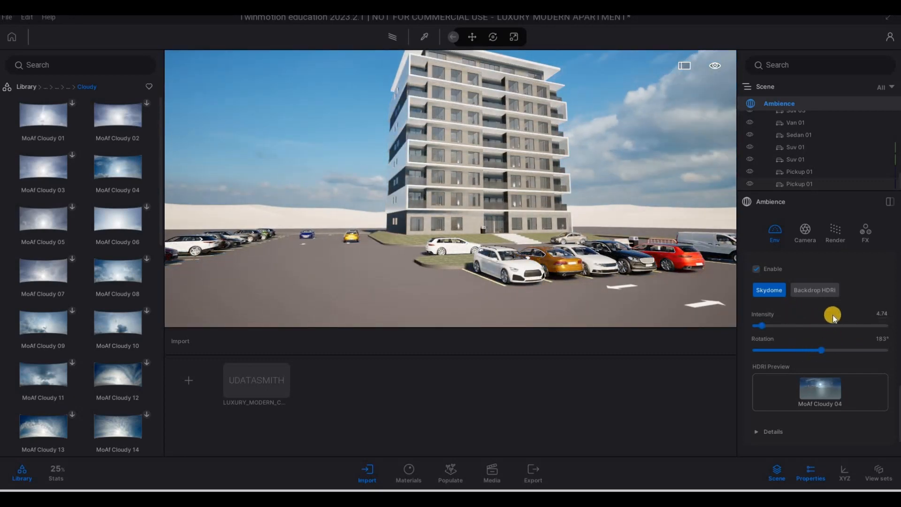
- Lower the environment exposure to 0.55
scroll(806, 295, up, 5)
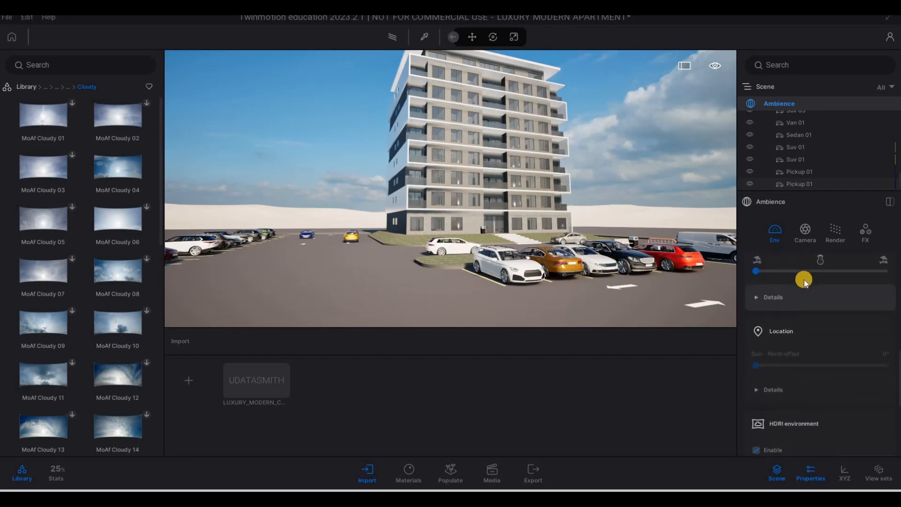
scroll(804, 280, down, 8)
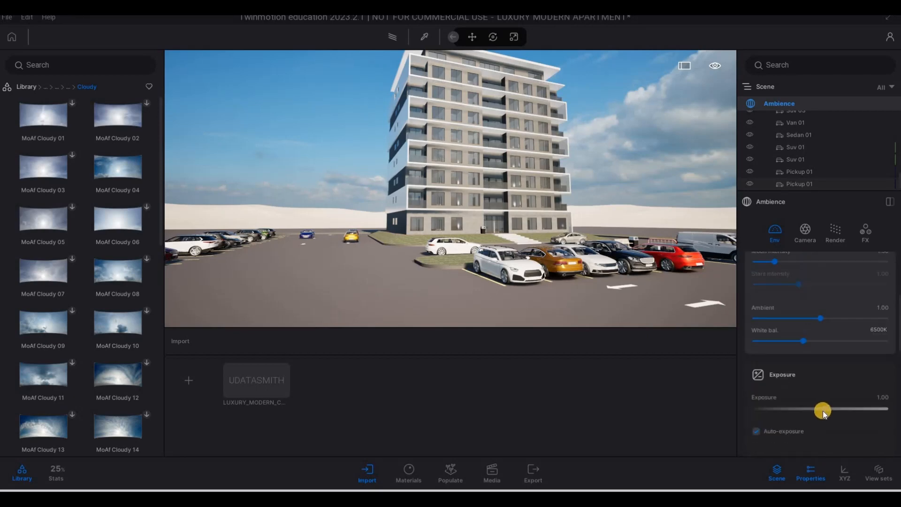
click(823, 410)
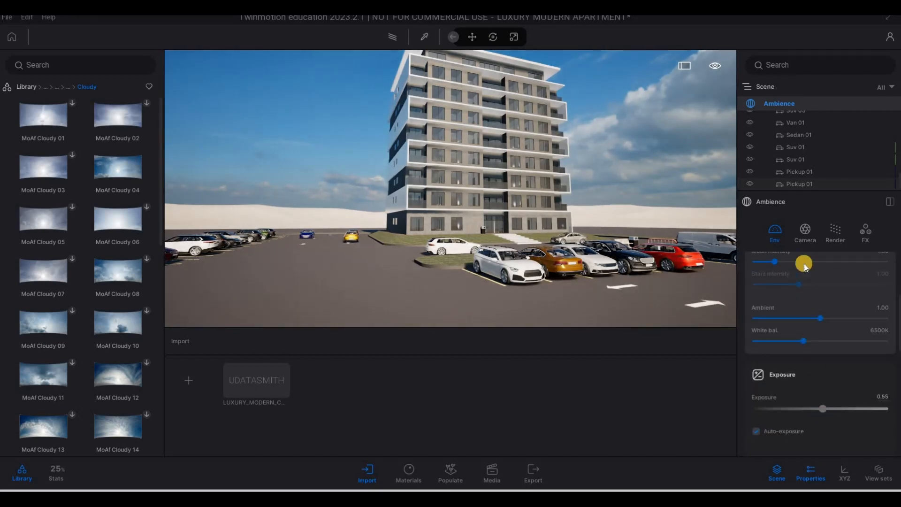
scroll(805, 253, up, 3)
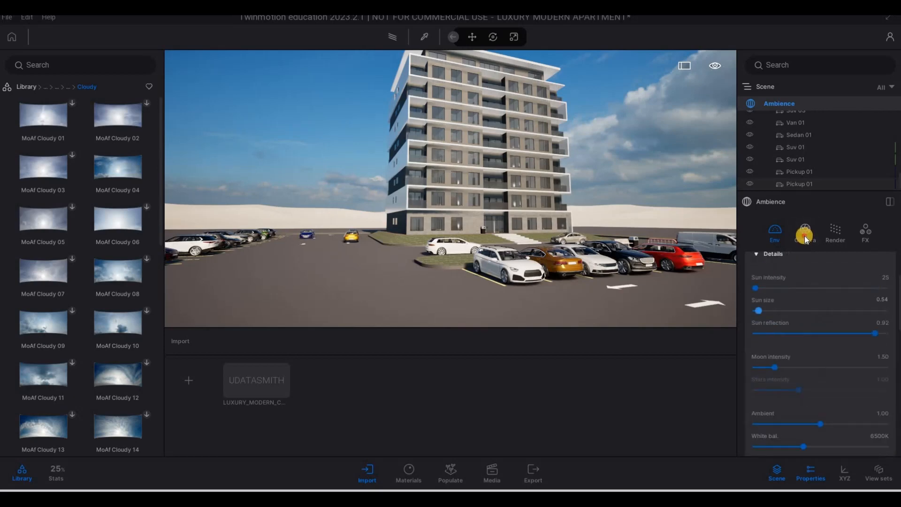
- Enable Parallelism in the ambience camera effects
click(804, 235)
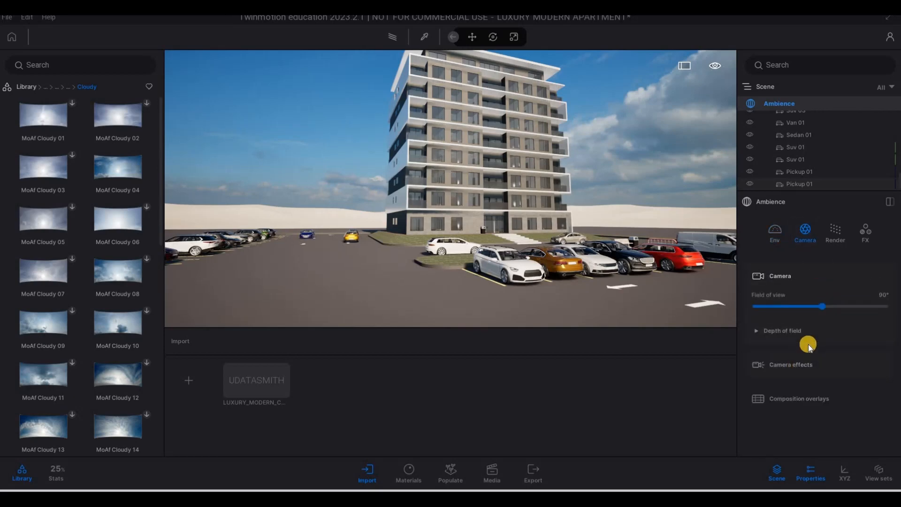
click(792, 373)
scroll(819, 390, down, 5)
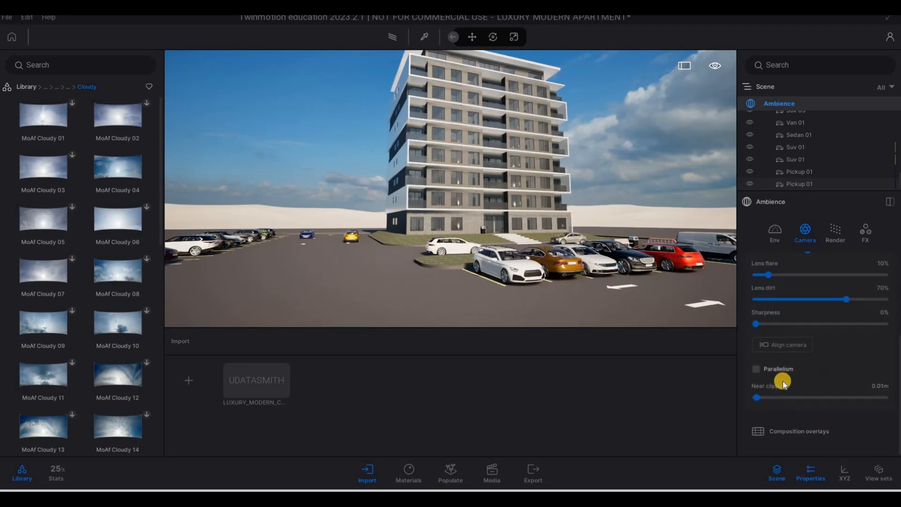
scroll(770, 382, up, 2)
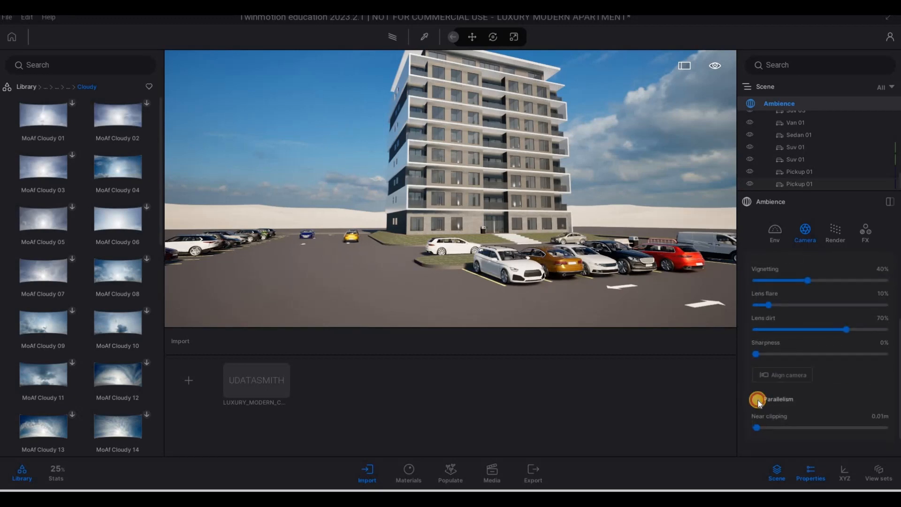
click(757, 400)
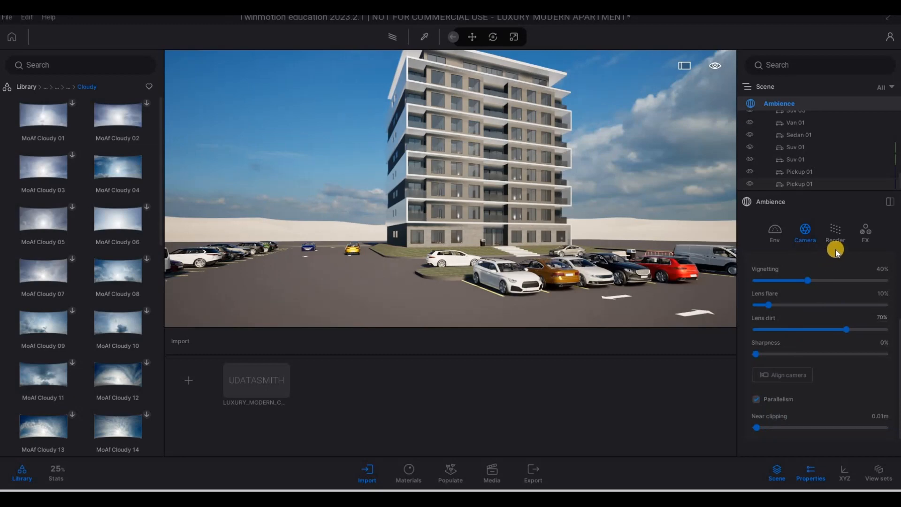
- Apply the Blue Tint color gradient in the ambience color grading effects
click(865, 235)
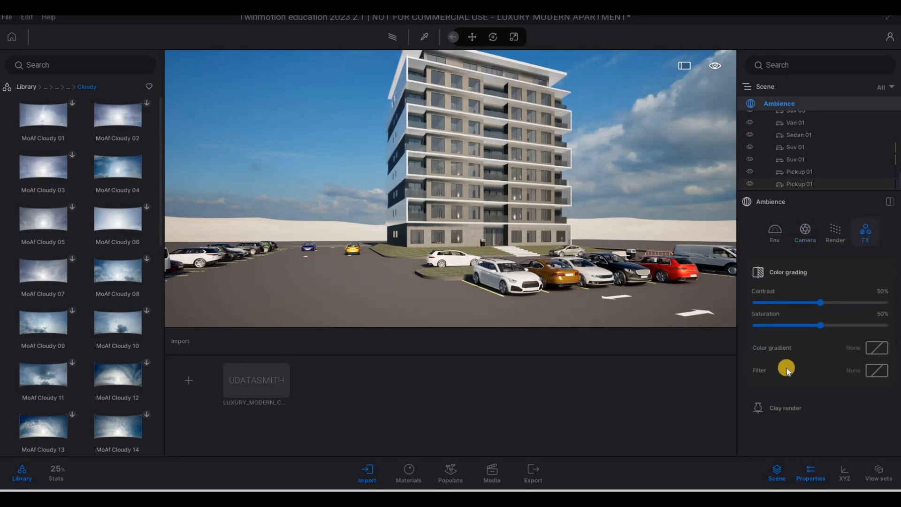
click(763, 347)
scroll(810, 271, down, 3)
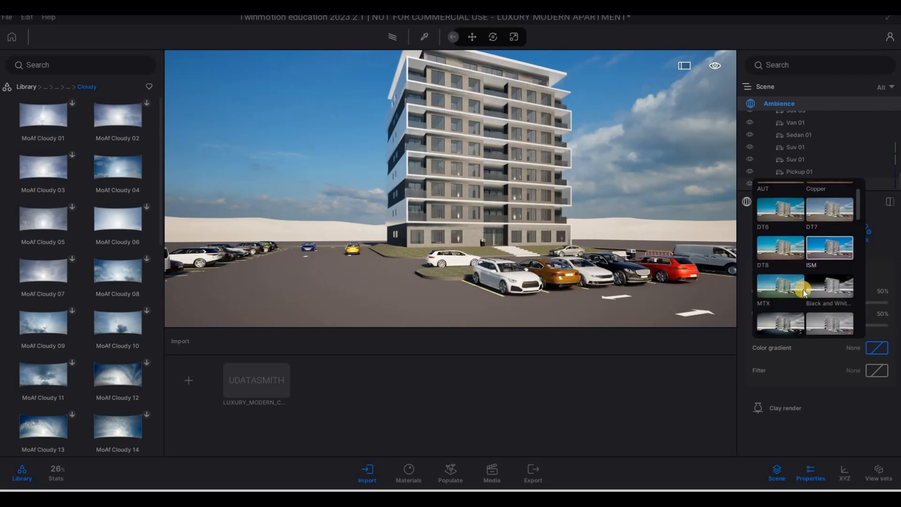
scroll(821, 301, down, 2)
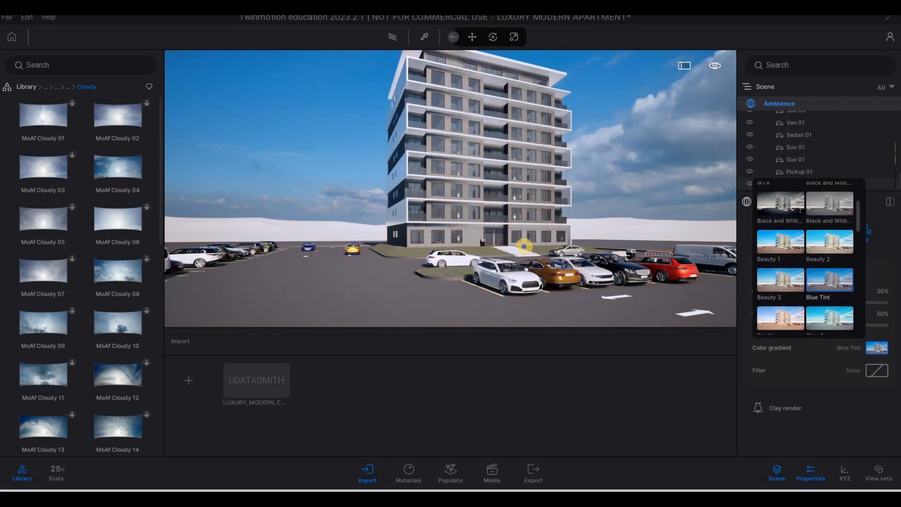
click(830, 280)
key(s)
key(e)
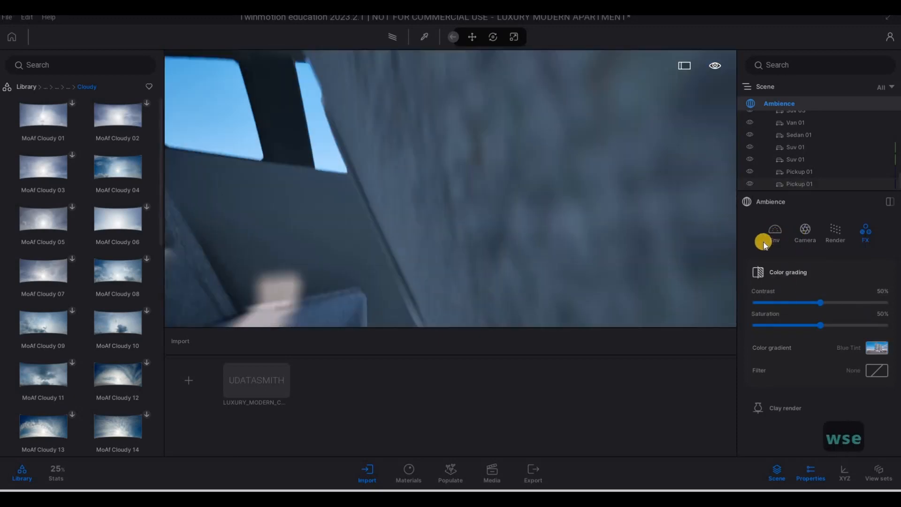
key(q)
key(w)
key(a)
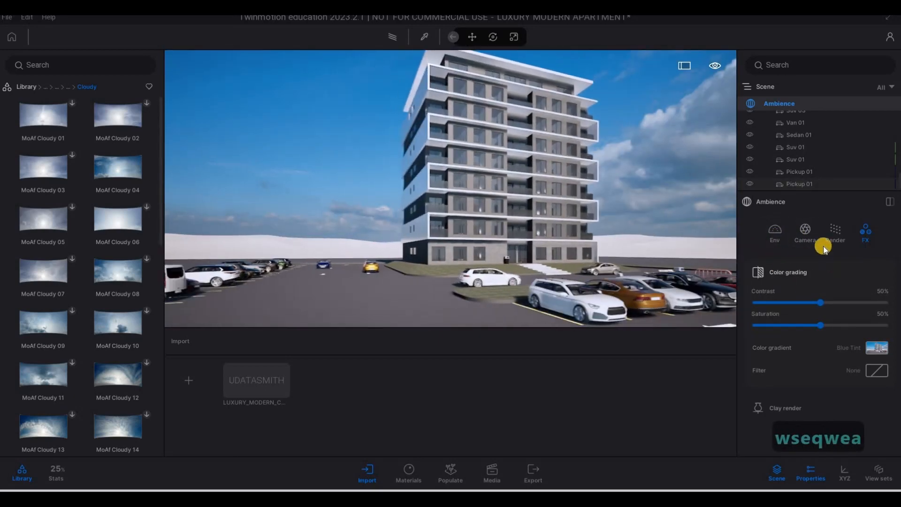
click(805, 233)
scroll(808, 333, down, 2)
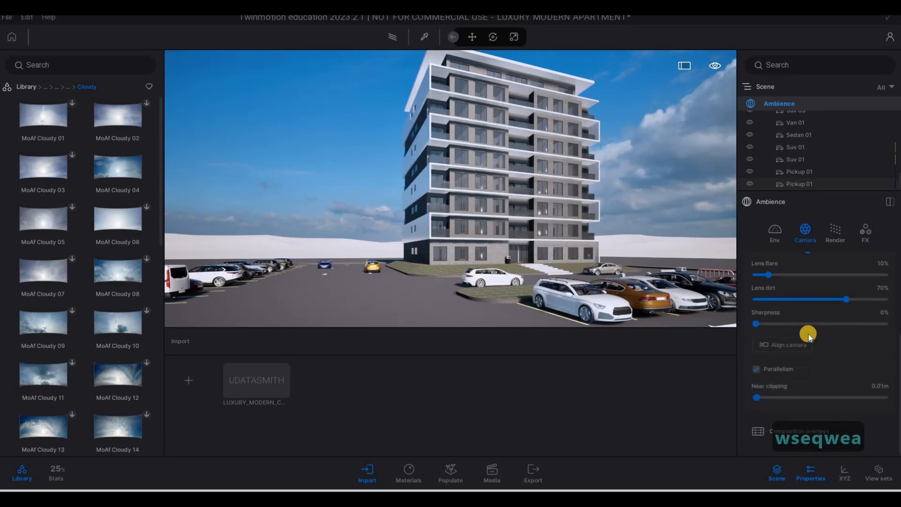
scroll(805, 371, up, 2)
scroll(804, 370, down, 2)
scroll(801, 375, up, 3)
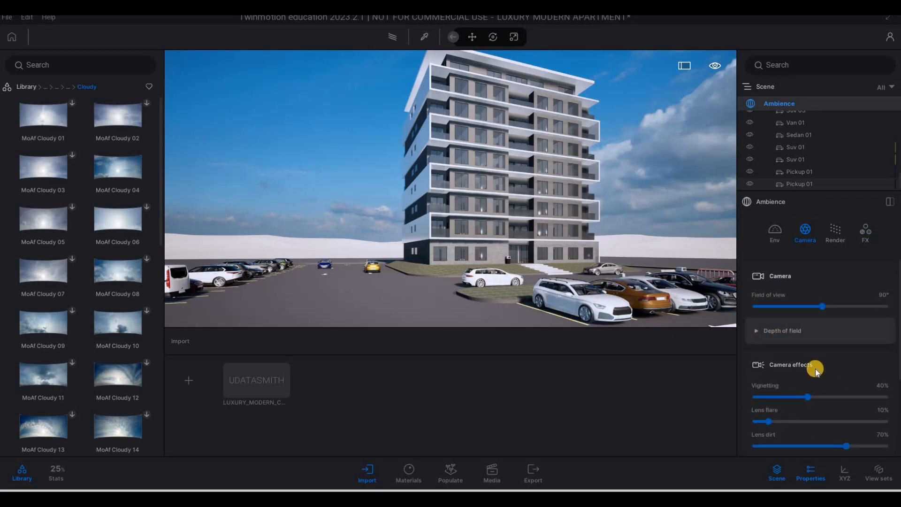
scroll(815, 368, down, 2)
- Set the environment's sun reflection to 0.78 and sun size to 0.80
click(775, 230)
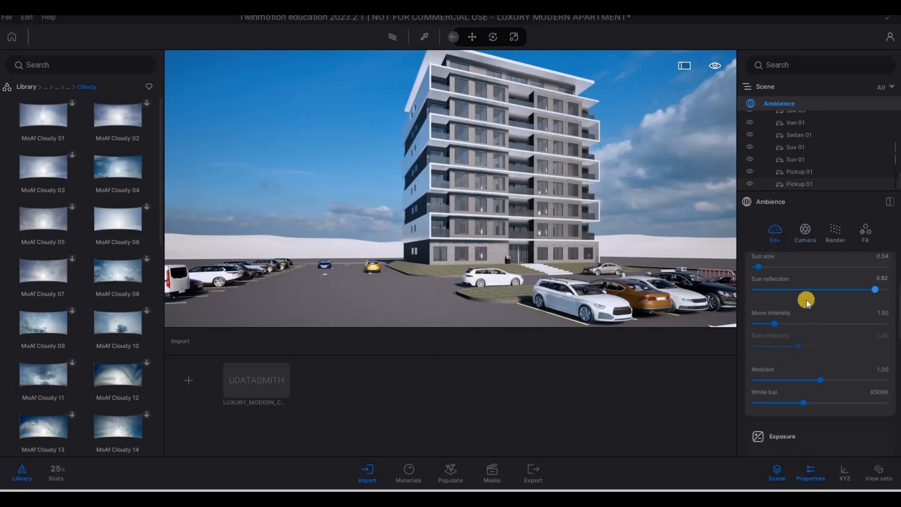
drag(875, 290, 856, 290)
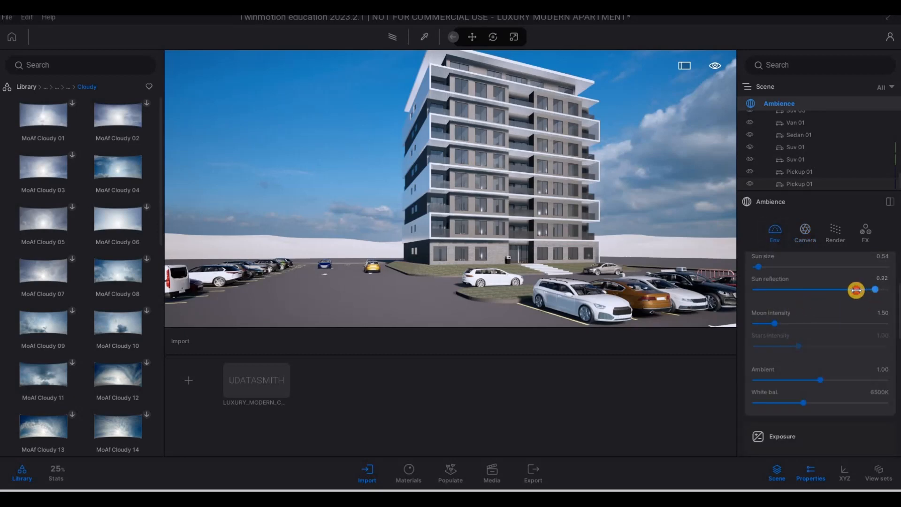
click(760, 268)
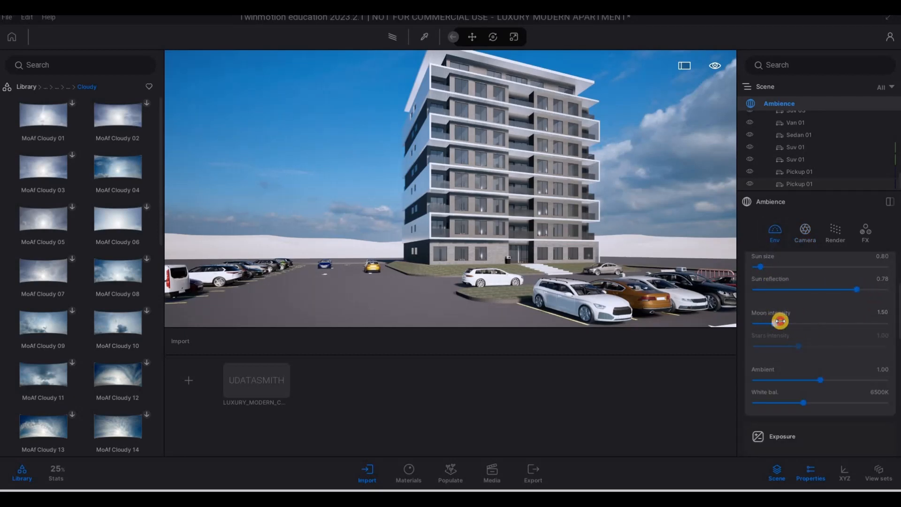
- Adjust the environment lighting to moon intensity 2.03, ambient 1.17 and white balance 5707K
drag(823, 381, 796, 400)
key(d)
right_drag(601, 283, 585, 266)
key(a)
key(w)
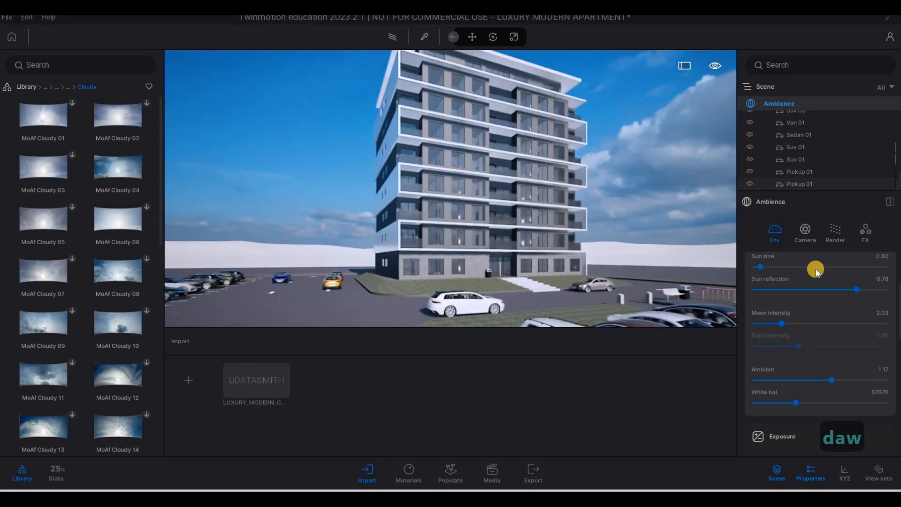
key(s)
- Enable the environment's Horizon with the City picture
scroll(792, 281, up, 1)
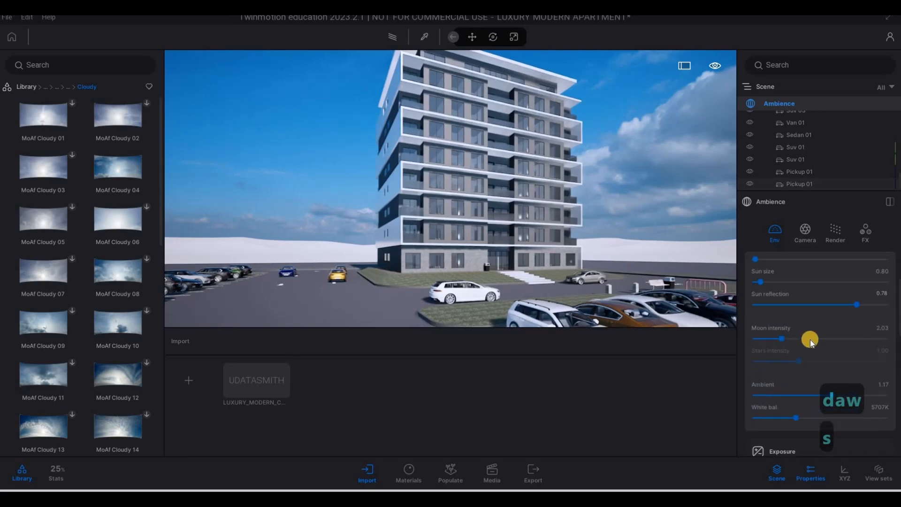
scroll(809, 340, down, 5)
scroll(803, 356, down, 5)
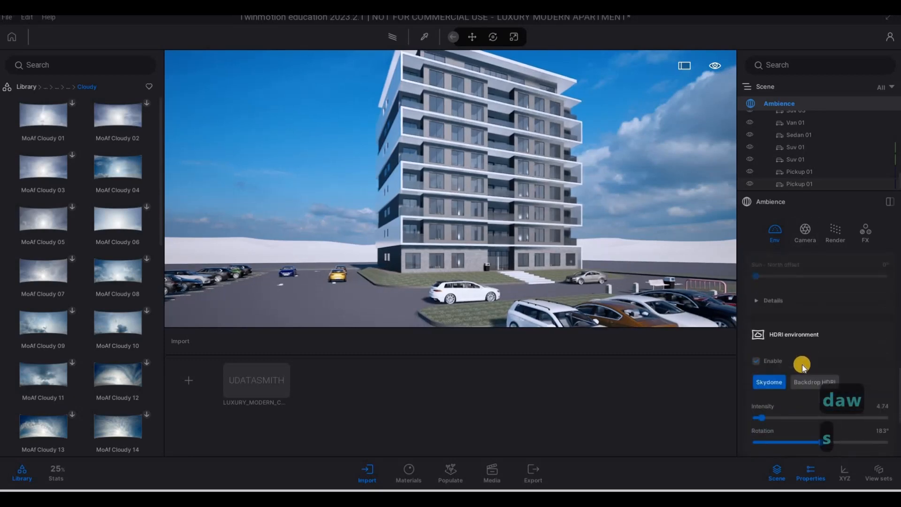
click(803, 398)
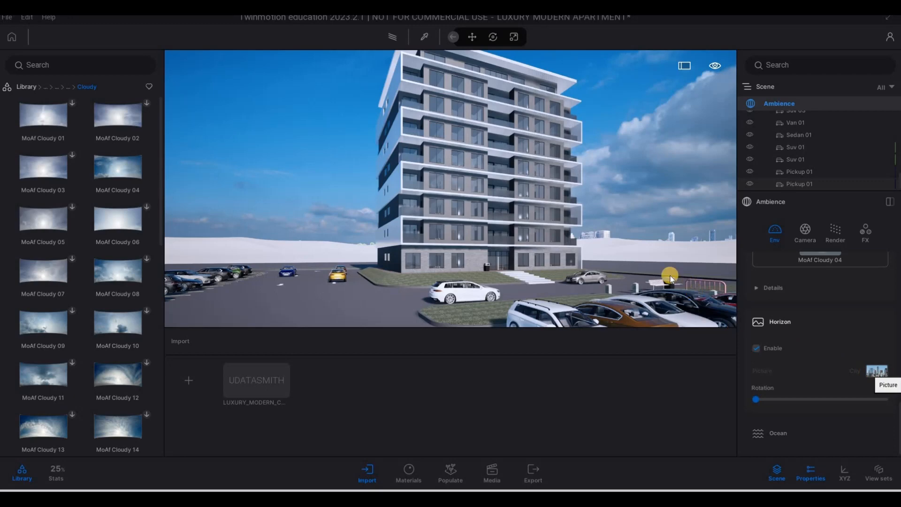
- Temporarily hide the Starting Landscape to compare the horizon around the building with and without it
key(q)
key(q)
key(q)
key(q)
key(q)
key(q)
key(q)
key(q)
key(q)
key(q)
key(q)
key(q)
key(q)
key(q)
key(q)
key(q)
key(q)
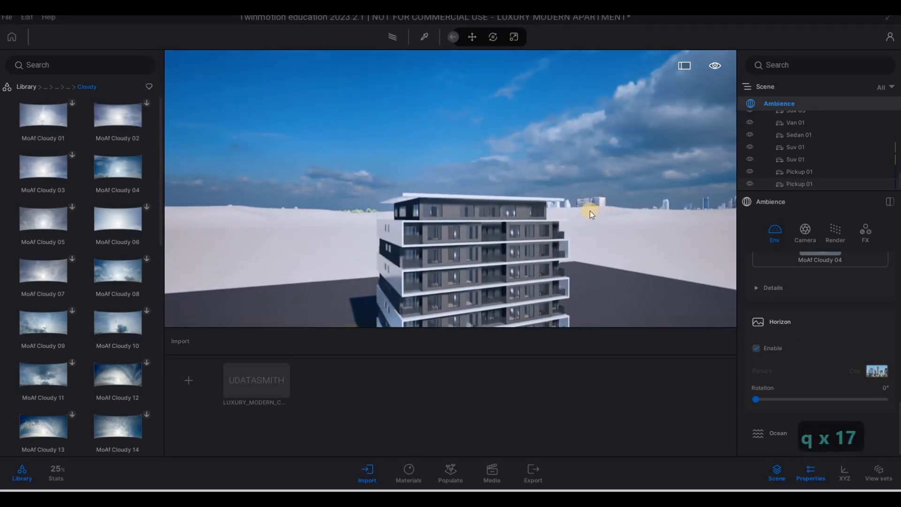
click(596, 221)
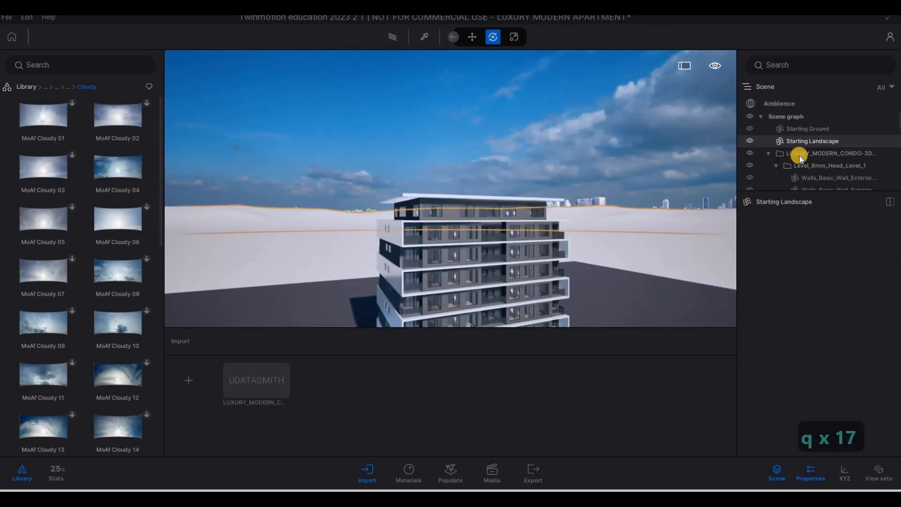
click(749, 141)
key(s)
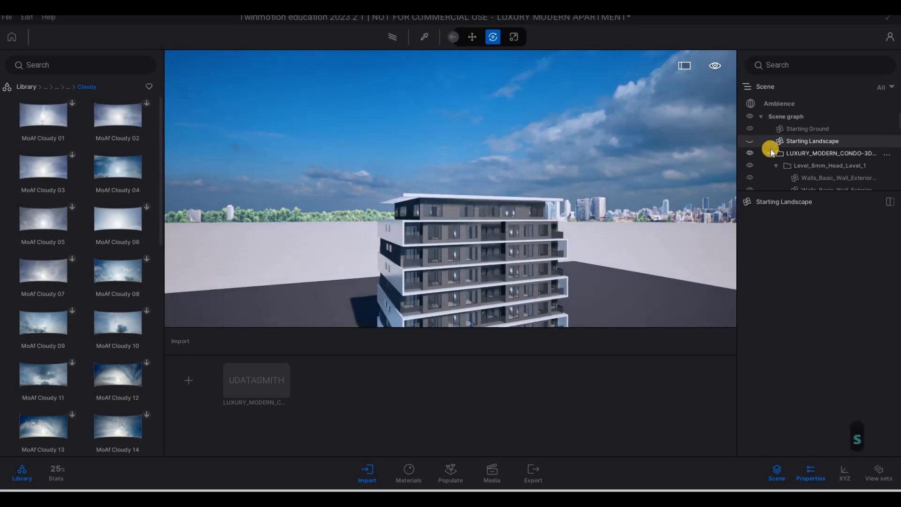
key(e)
- Delete the Starting Landscape from the scene
click(788, 142)
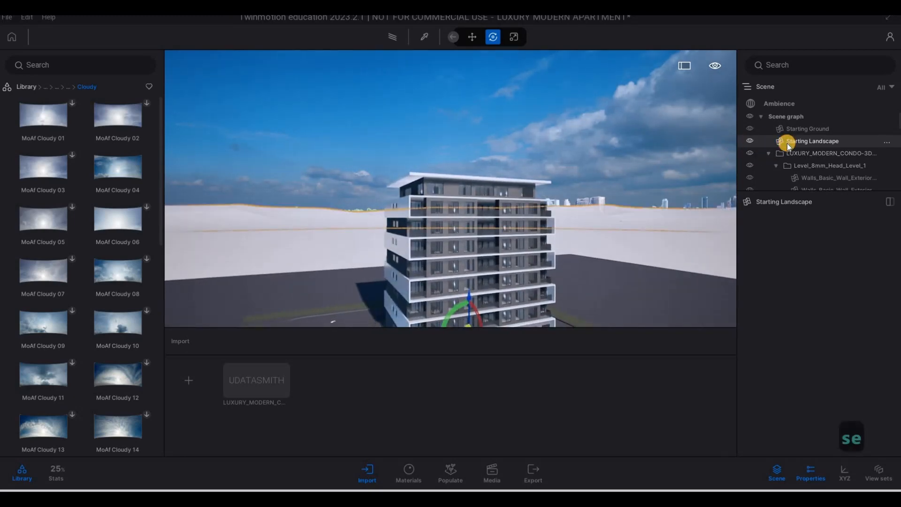
key(Delete)
key(e)
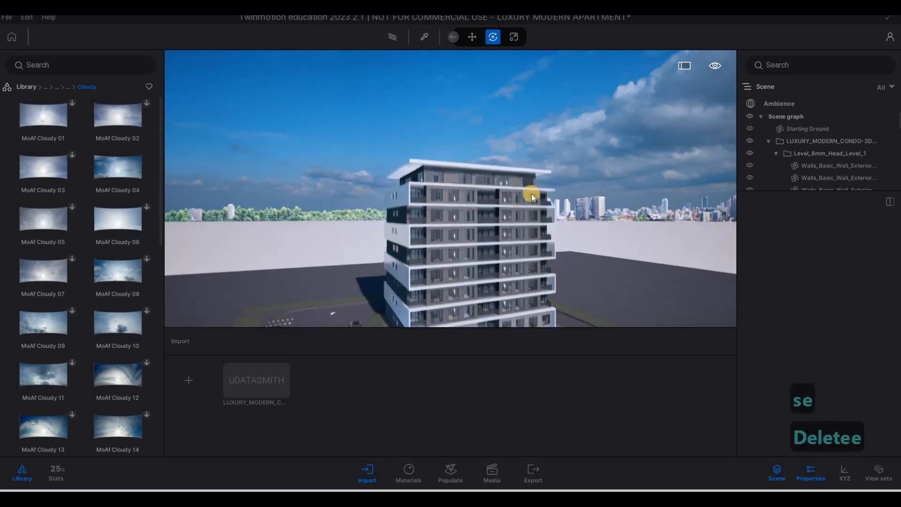
key(a)
key(e)
key(s)
key(s)
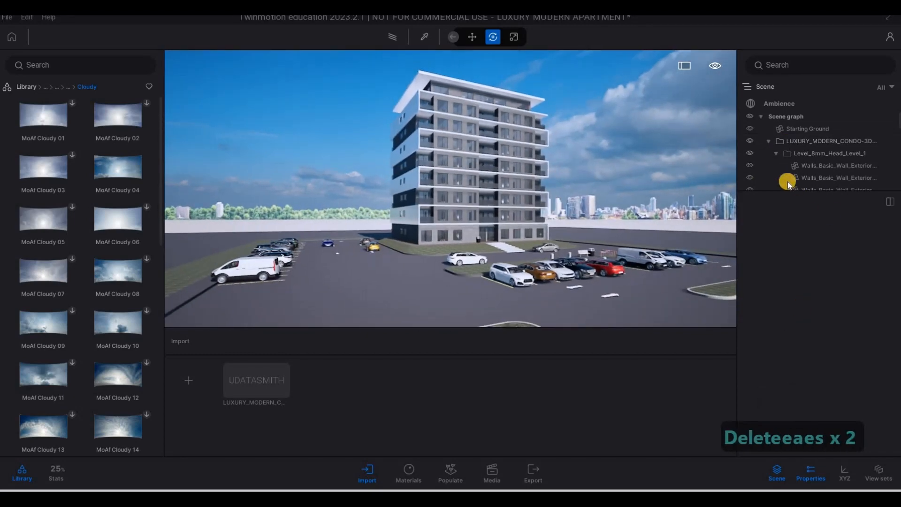
- Try the City island, Bay, Town and Waterfront horizon pictures and return to City
click(779, 106)
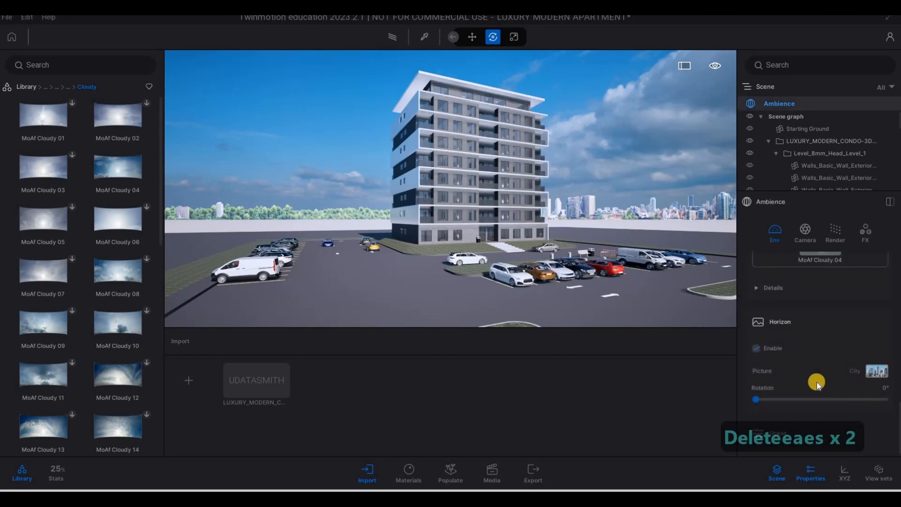
click(866, 371)
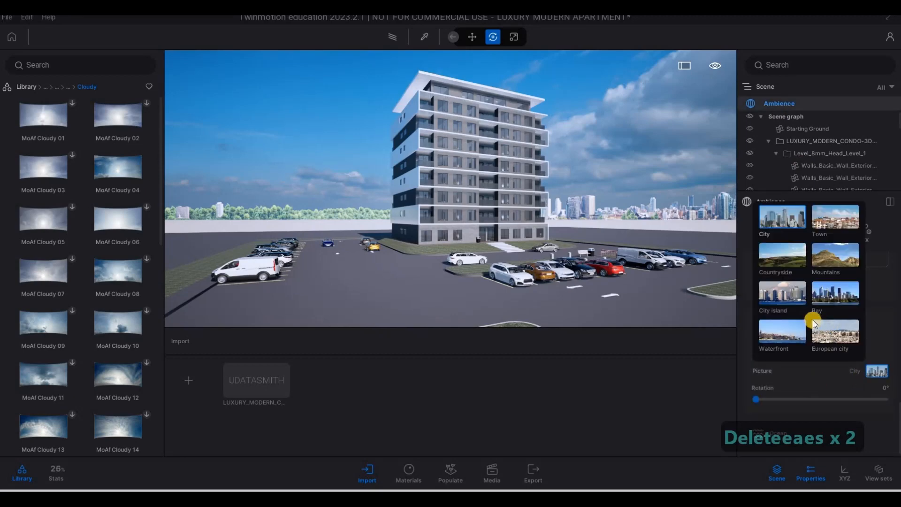
click(792, 298)
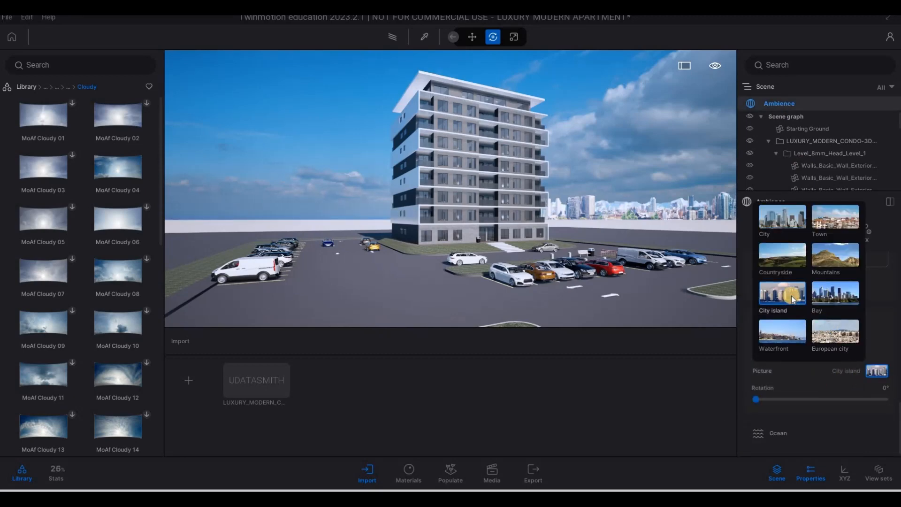
click(840, 299)
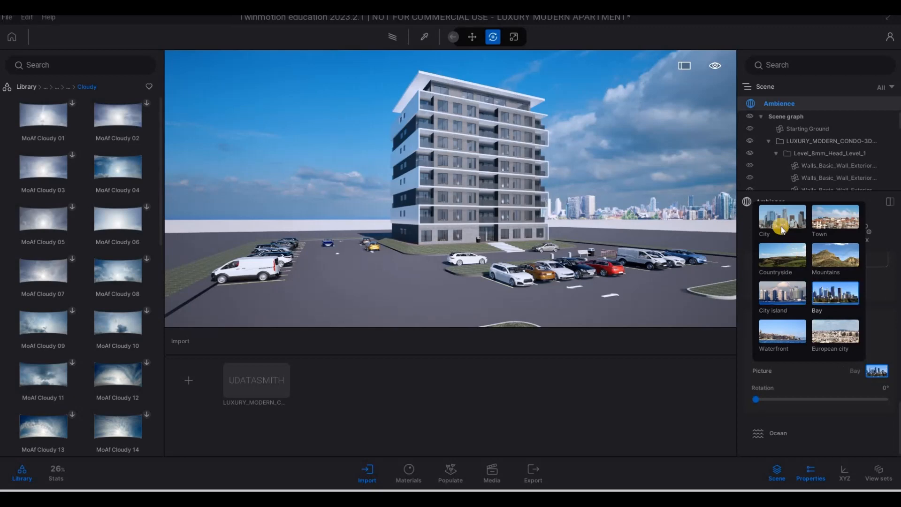
click(840, 220)
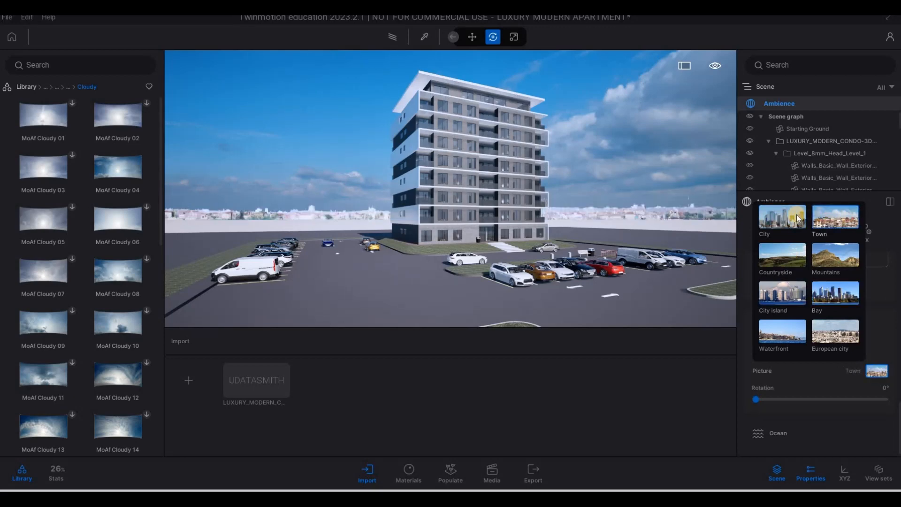
click(792, 221)
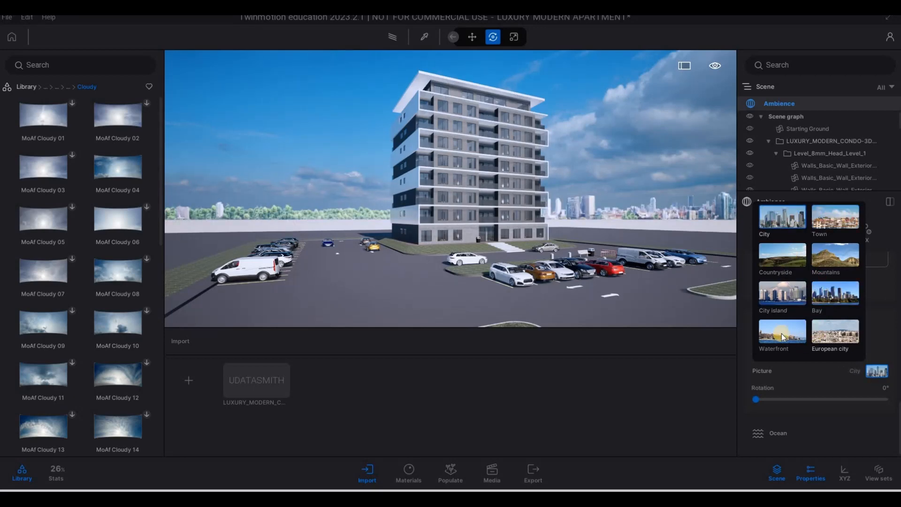
click(782, 334)
click(782, 216)
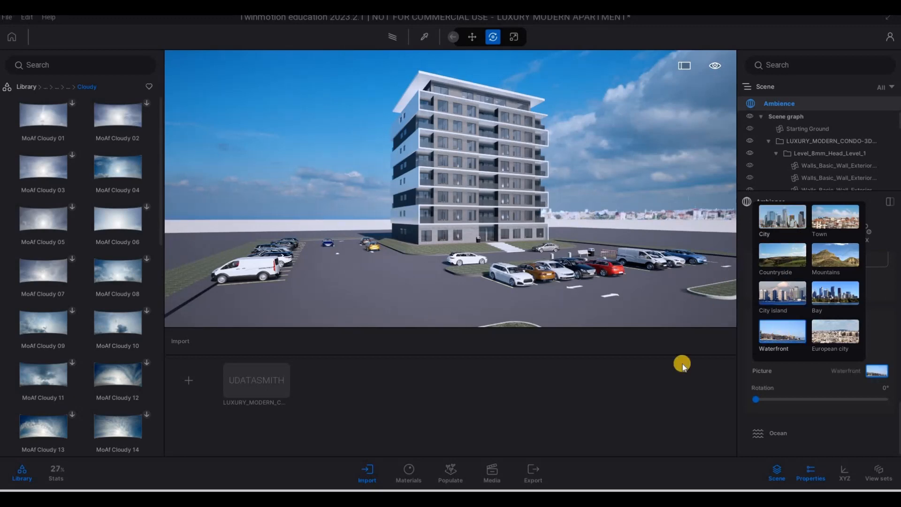
click(647, 389)
- Rotate the City horizon to 130° so the skyline sits behind the building
drag(756, 398, 794, 390)
drag(579, 305, 655, 294)
key(w)
key(a)
key(a)
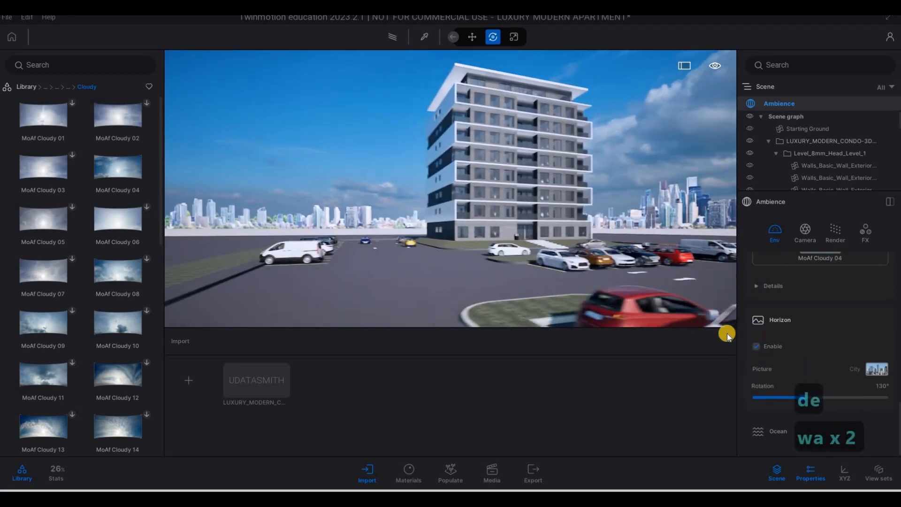
- Examine the building, parking and city skyline from several viewpoints around the site
key(w)
key(d)
right_drag(602, 289, 398, 197)
key(w)
key(d)
key(q)
key(a)
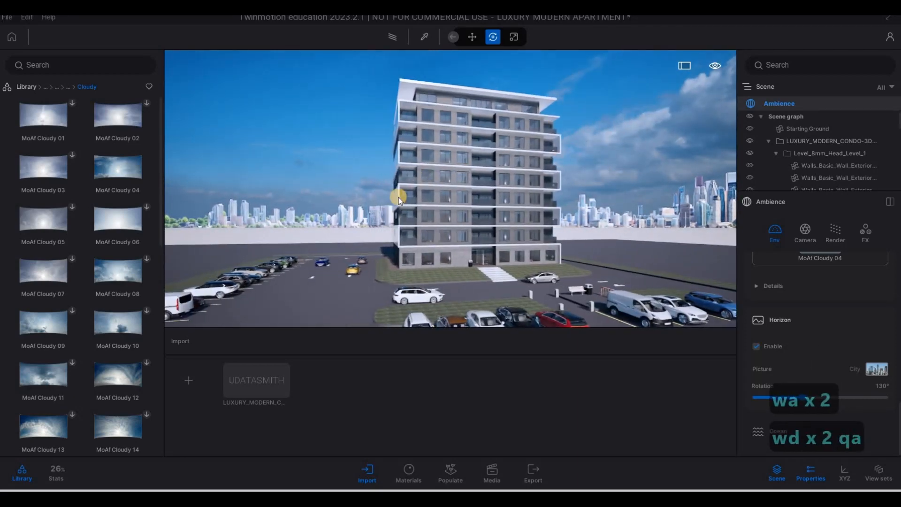
key(s)
right_drag(548, 241, 499, 257)
key(a)
key(e)
key(d)
key(q)
key(q)
key(w)
key(d)
key(w)
key(e)
key(a)
key(w)
key(d)
key(s)
key(e)
key(w)
key(a)
key(w)
key(s)
key(d)
key(s)
key(a)
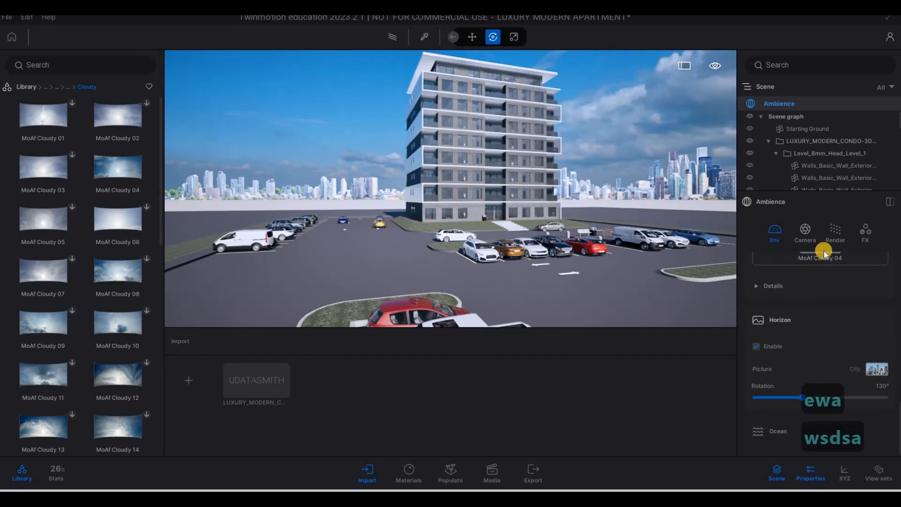
- Switch the ambience rendering to Path tracer and set its quality to Low
click(835, 231)
click(835, 233)
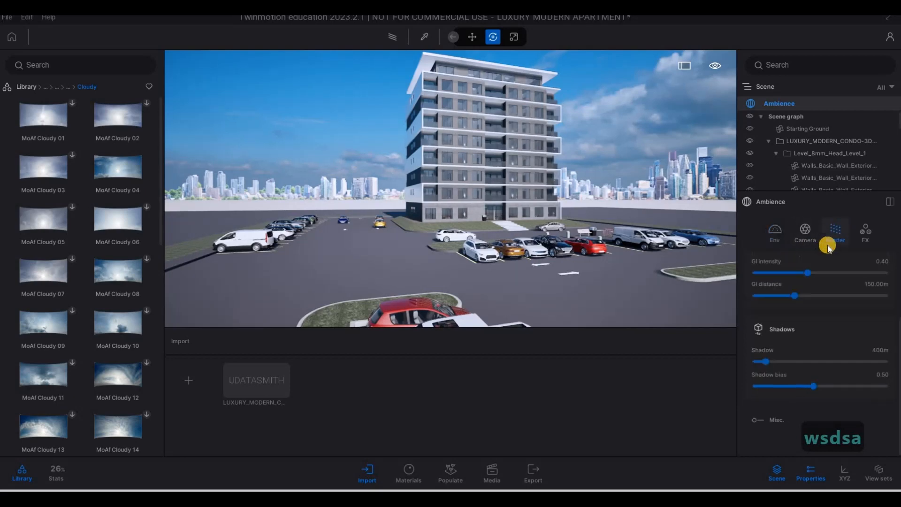
scroll(786, 347, up, 3)
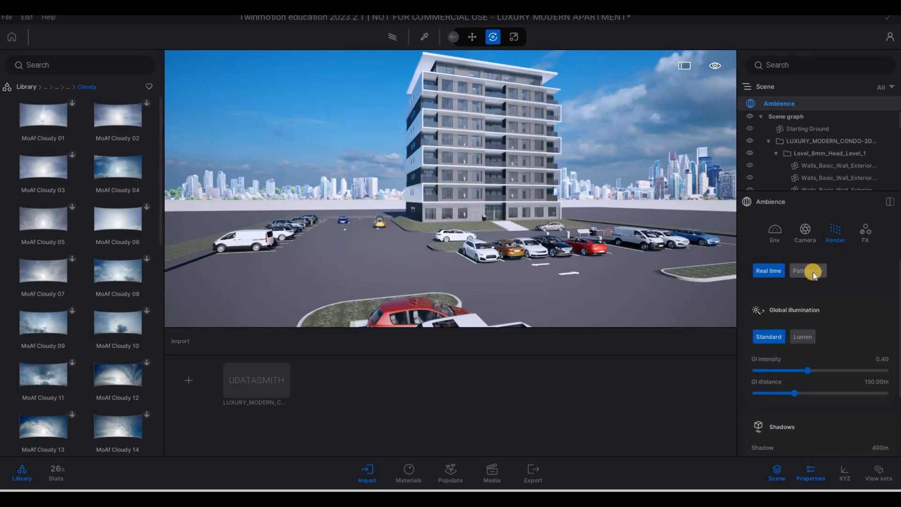
click(807, 270)
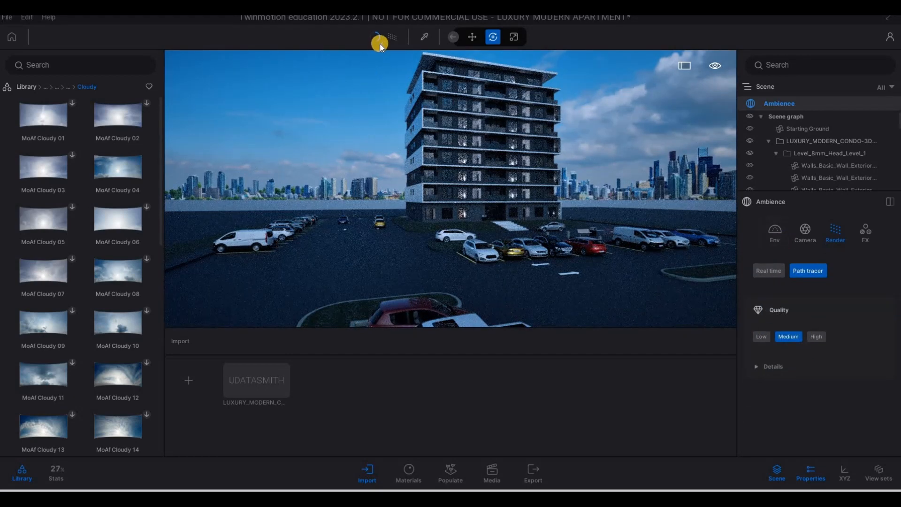
click(363, 58)
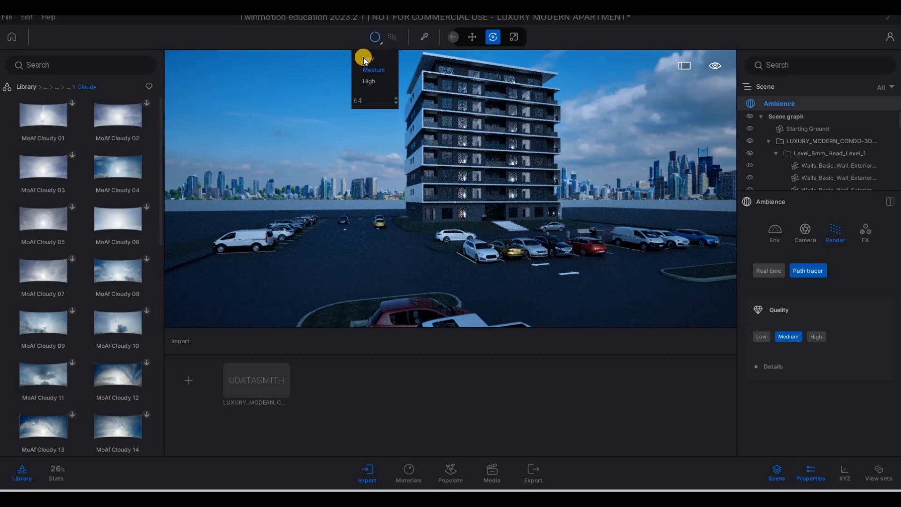
click(363, 57)
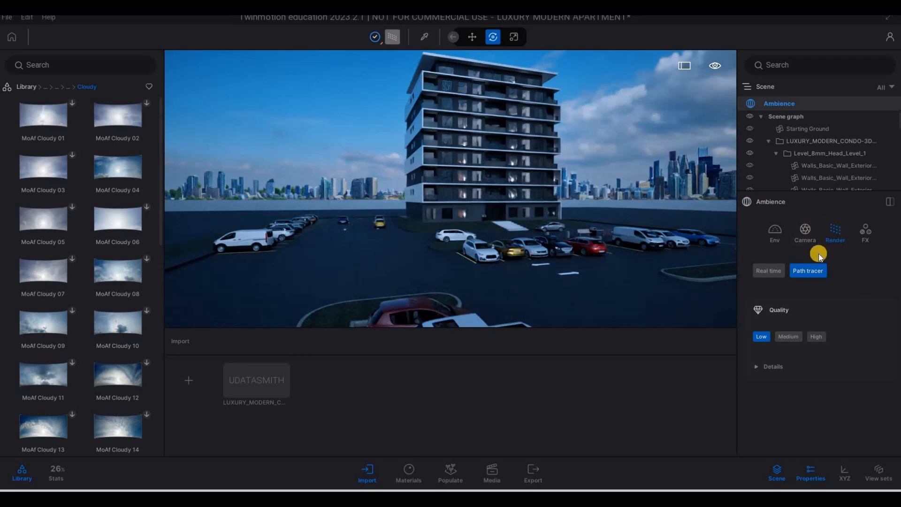
- Switch the ambience rendering back to Real time and set the global illumination intensity to 0.34
click(824, 269)
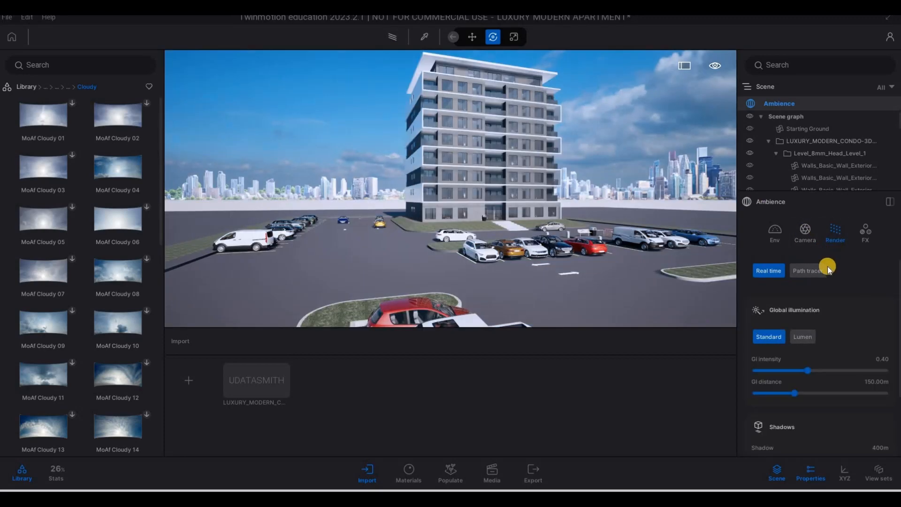
scroll(806, 359, down, 1)
drag(804, 356, 797, 355)
click(800, 356)
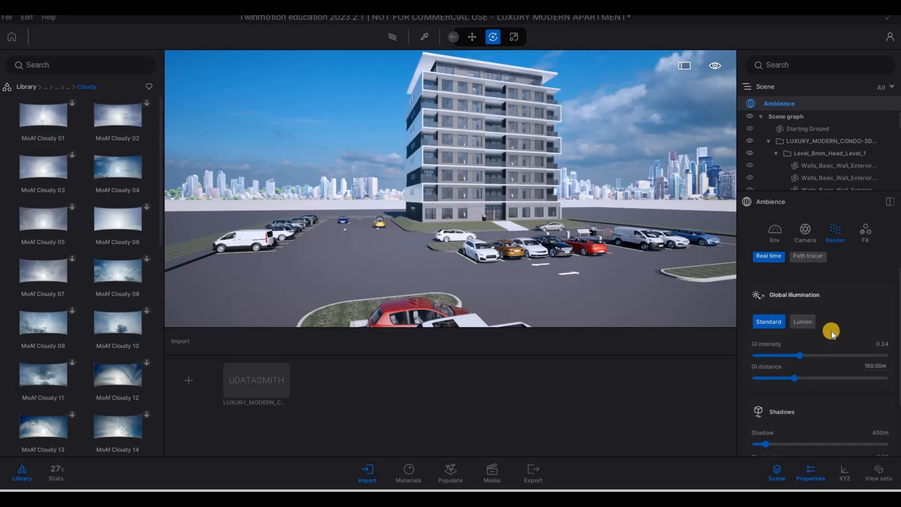
- Switch global illumination to Lumen, review its reflection and shadow settings, and inspect the building and parked cars up close
scroll(803, 305, down, 1)
click(802, 307)
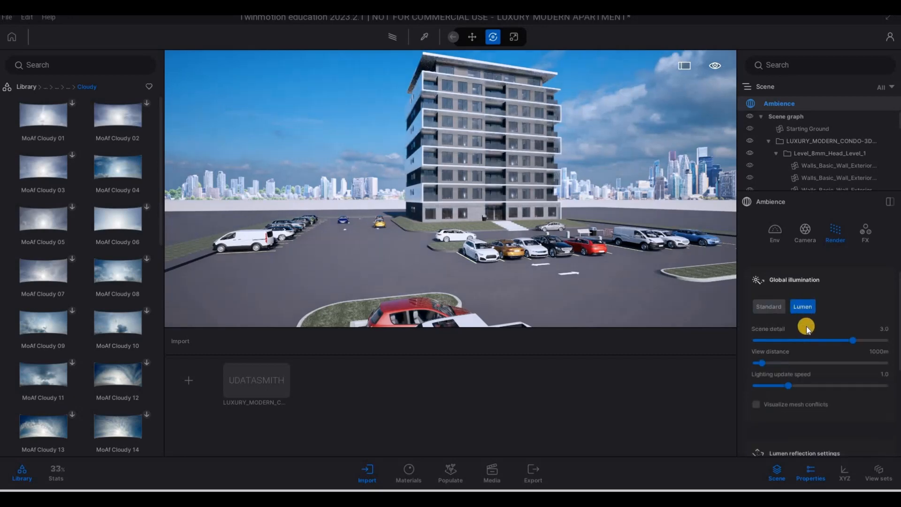
scroll(811, 392, down, 8)
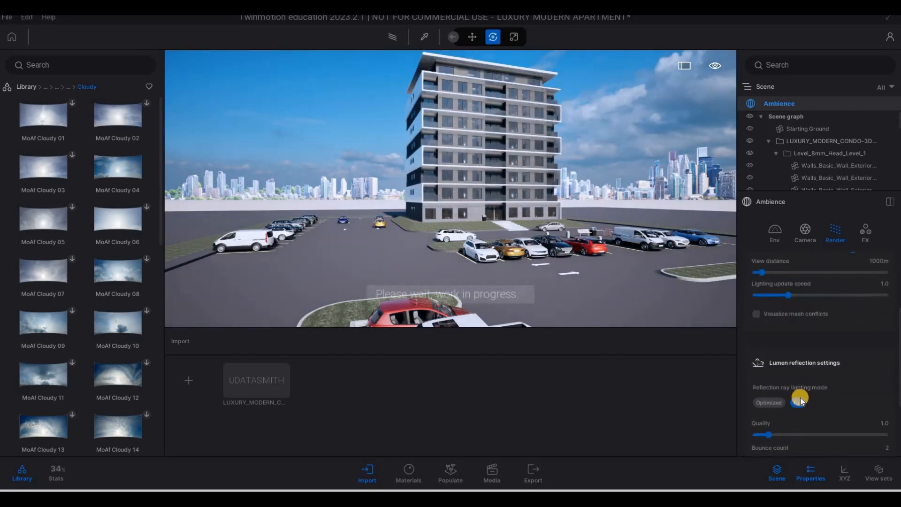
scroll(787, 402, down, 2)
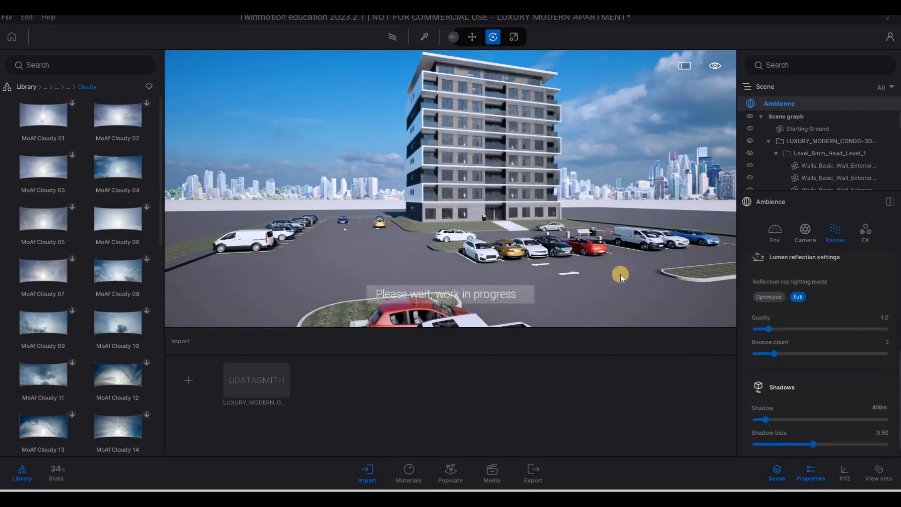
scroll(788, 402, up, 9)
right_drag(631, 255, 631, 254)
key(w)
key(w)
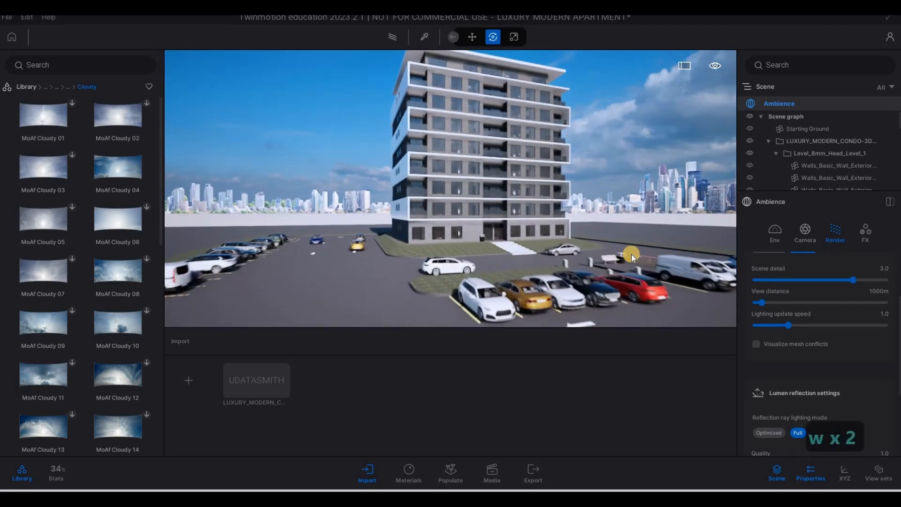